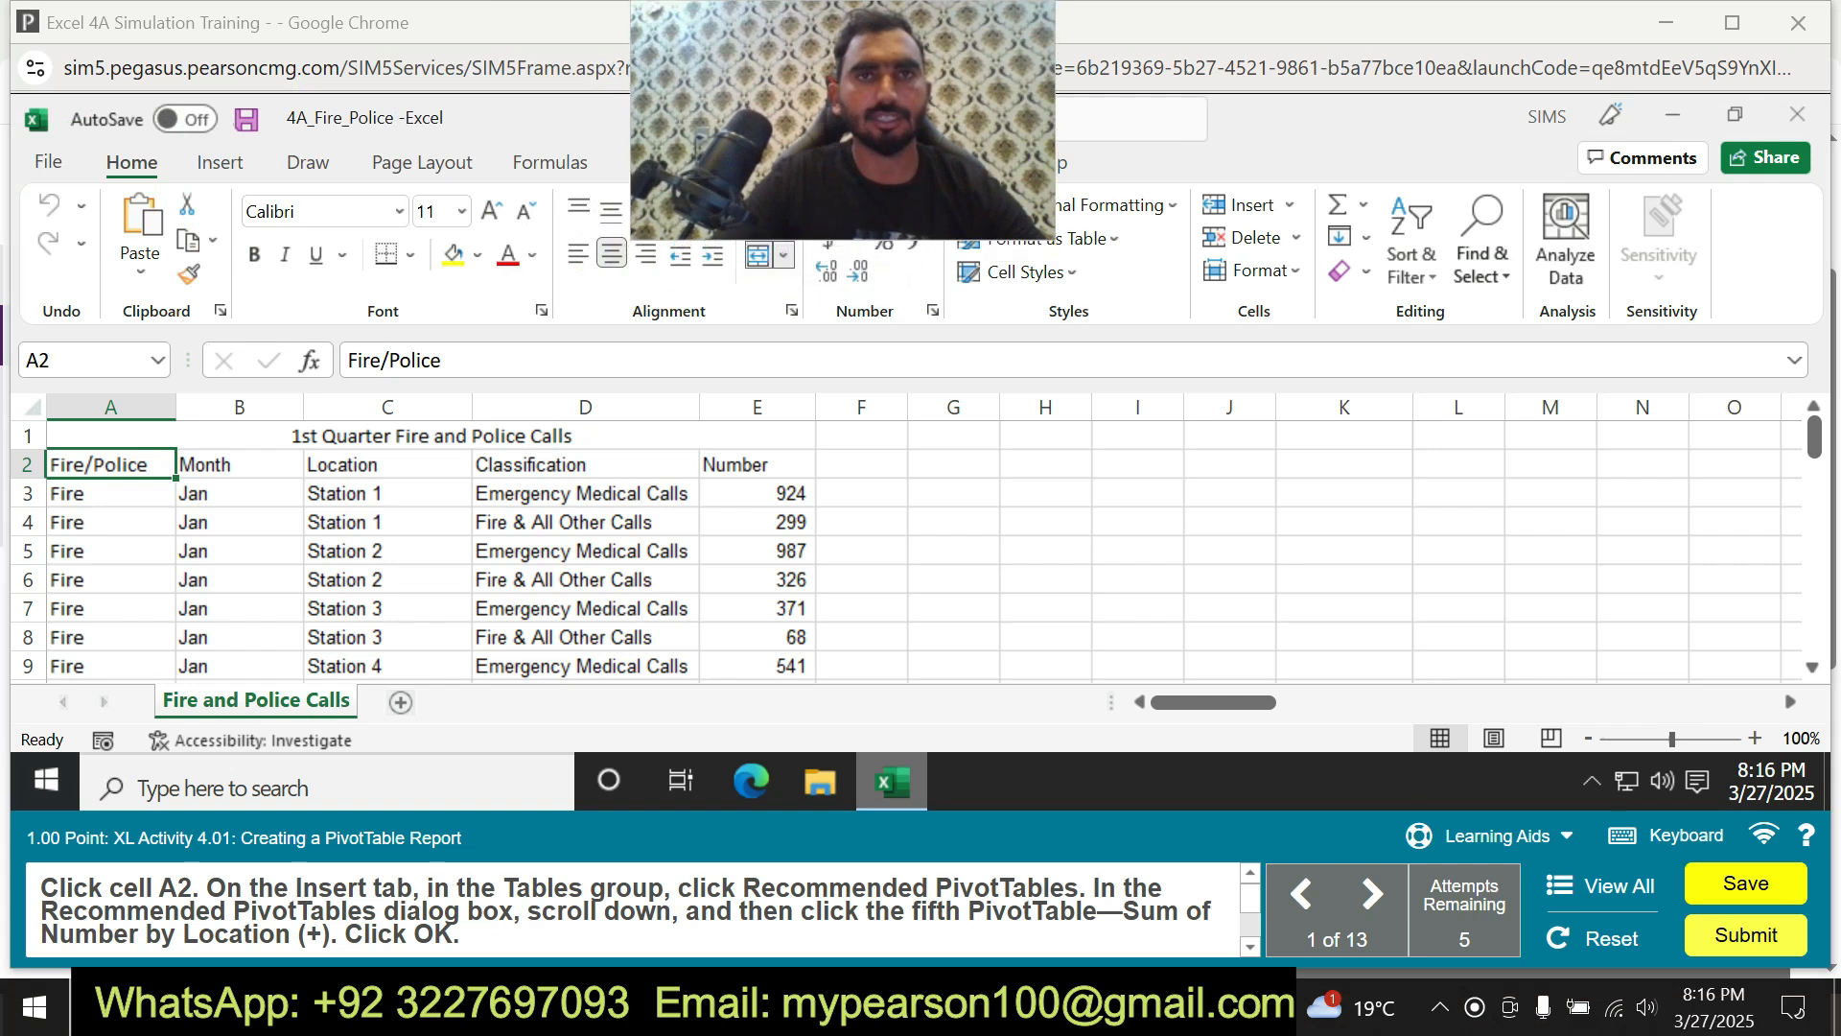
# Insert the recommended PivotTable Sum of Number by Location (+), the fifth suggestion, from the Fire and Police Calls data.
pyautogui.click(220, 163)
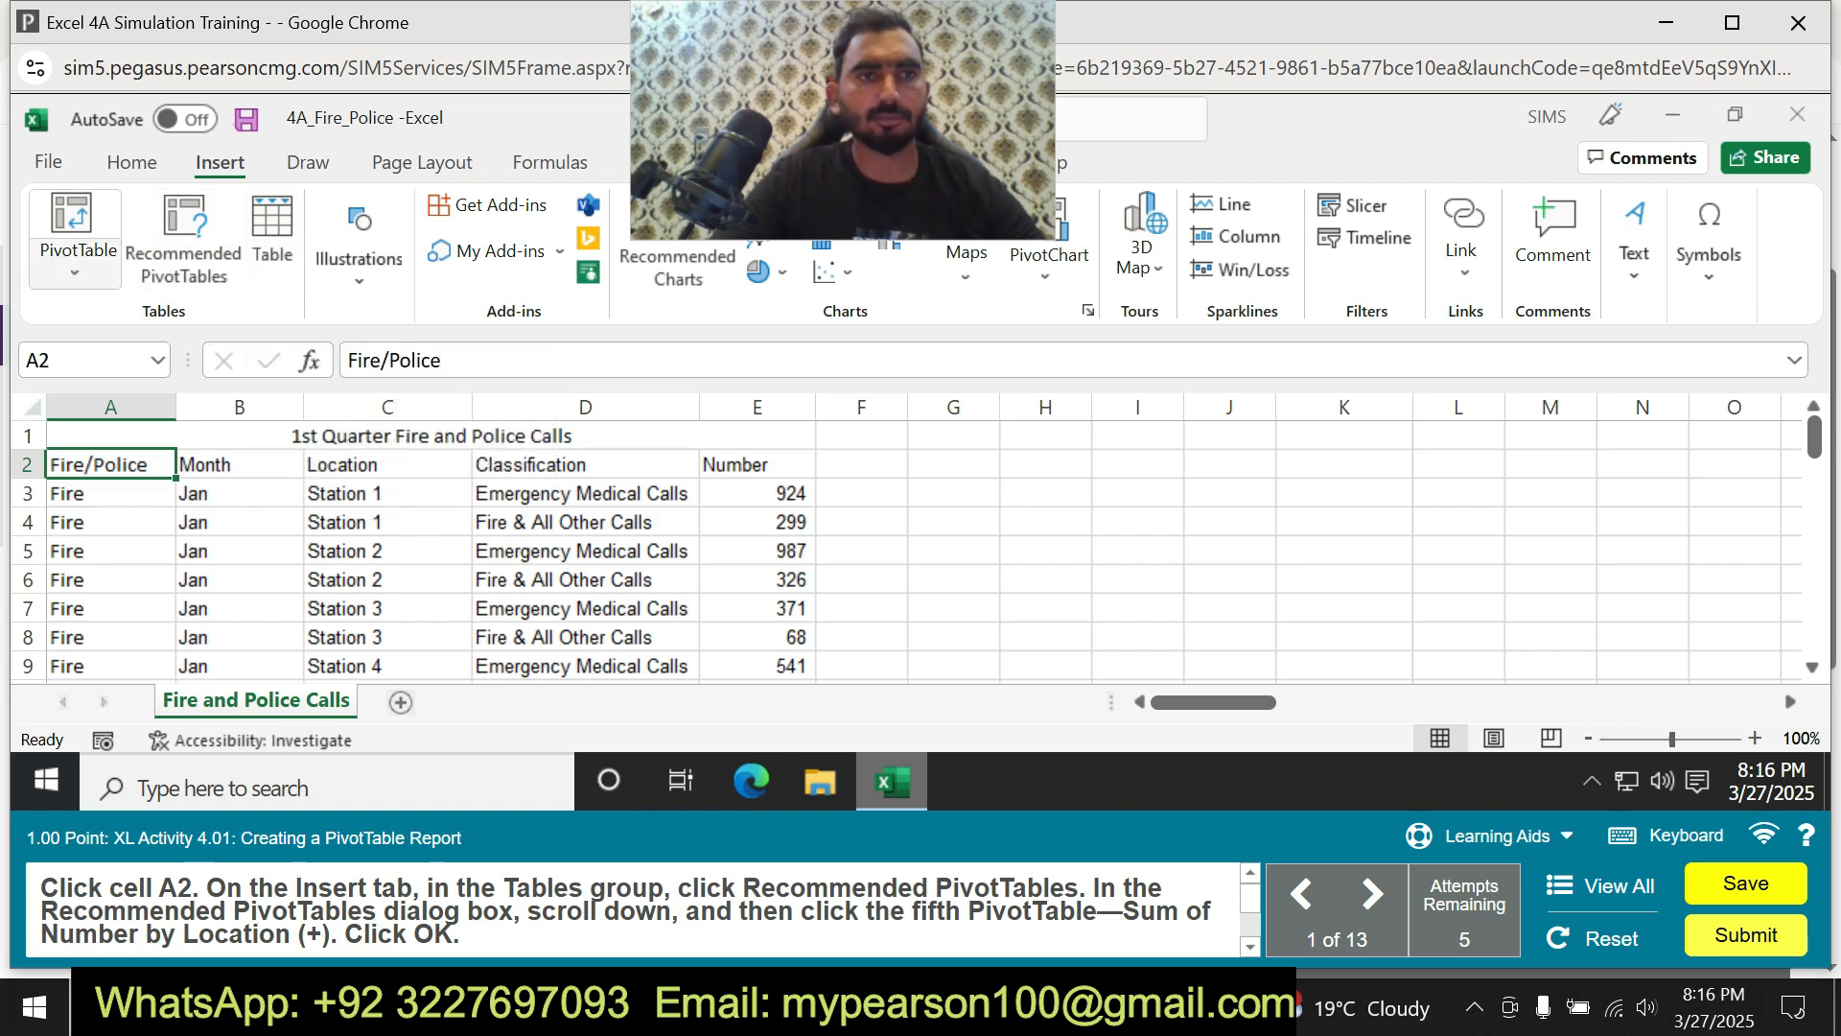
pyautogui.click(183, 239)
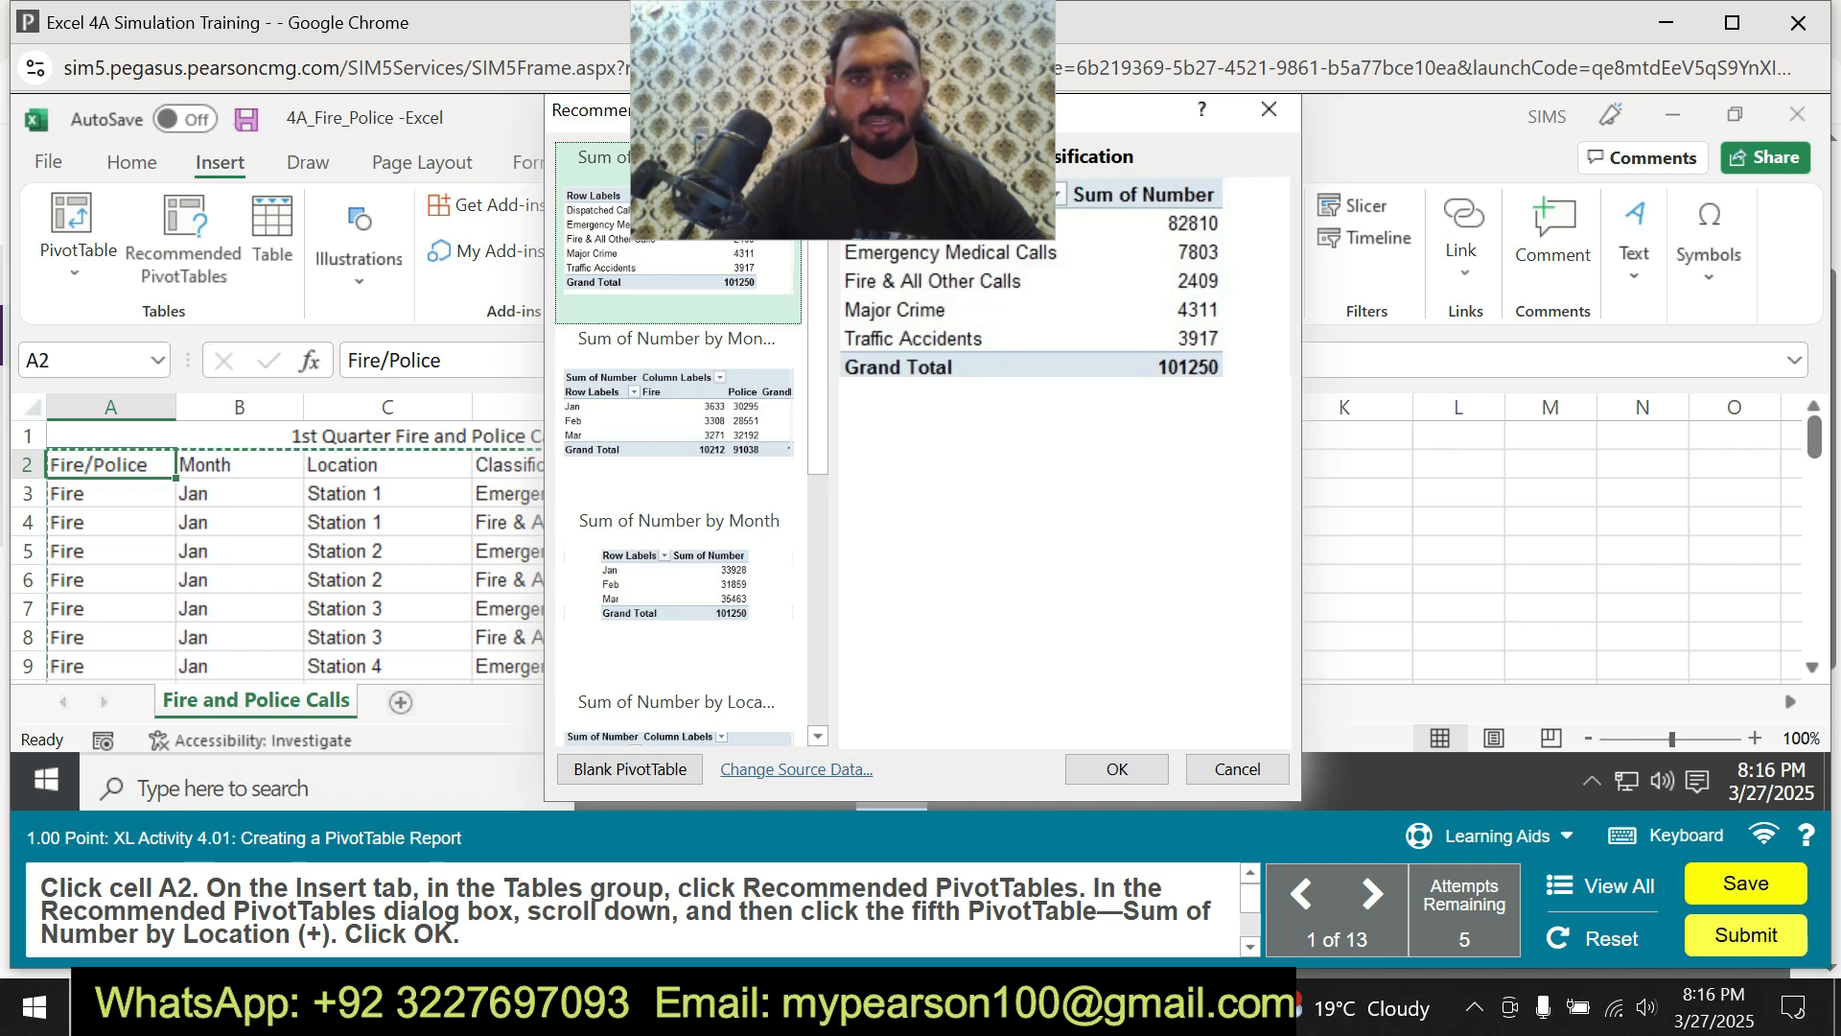
pyautogui.scroll(-5, 679, 441)
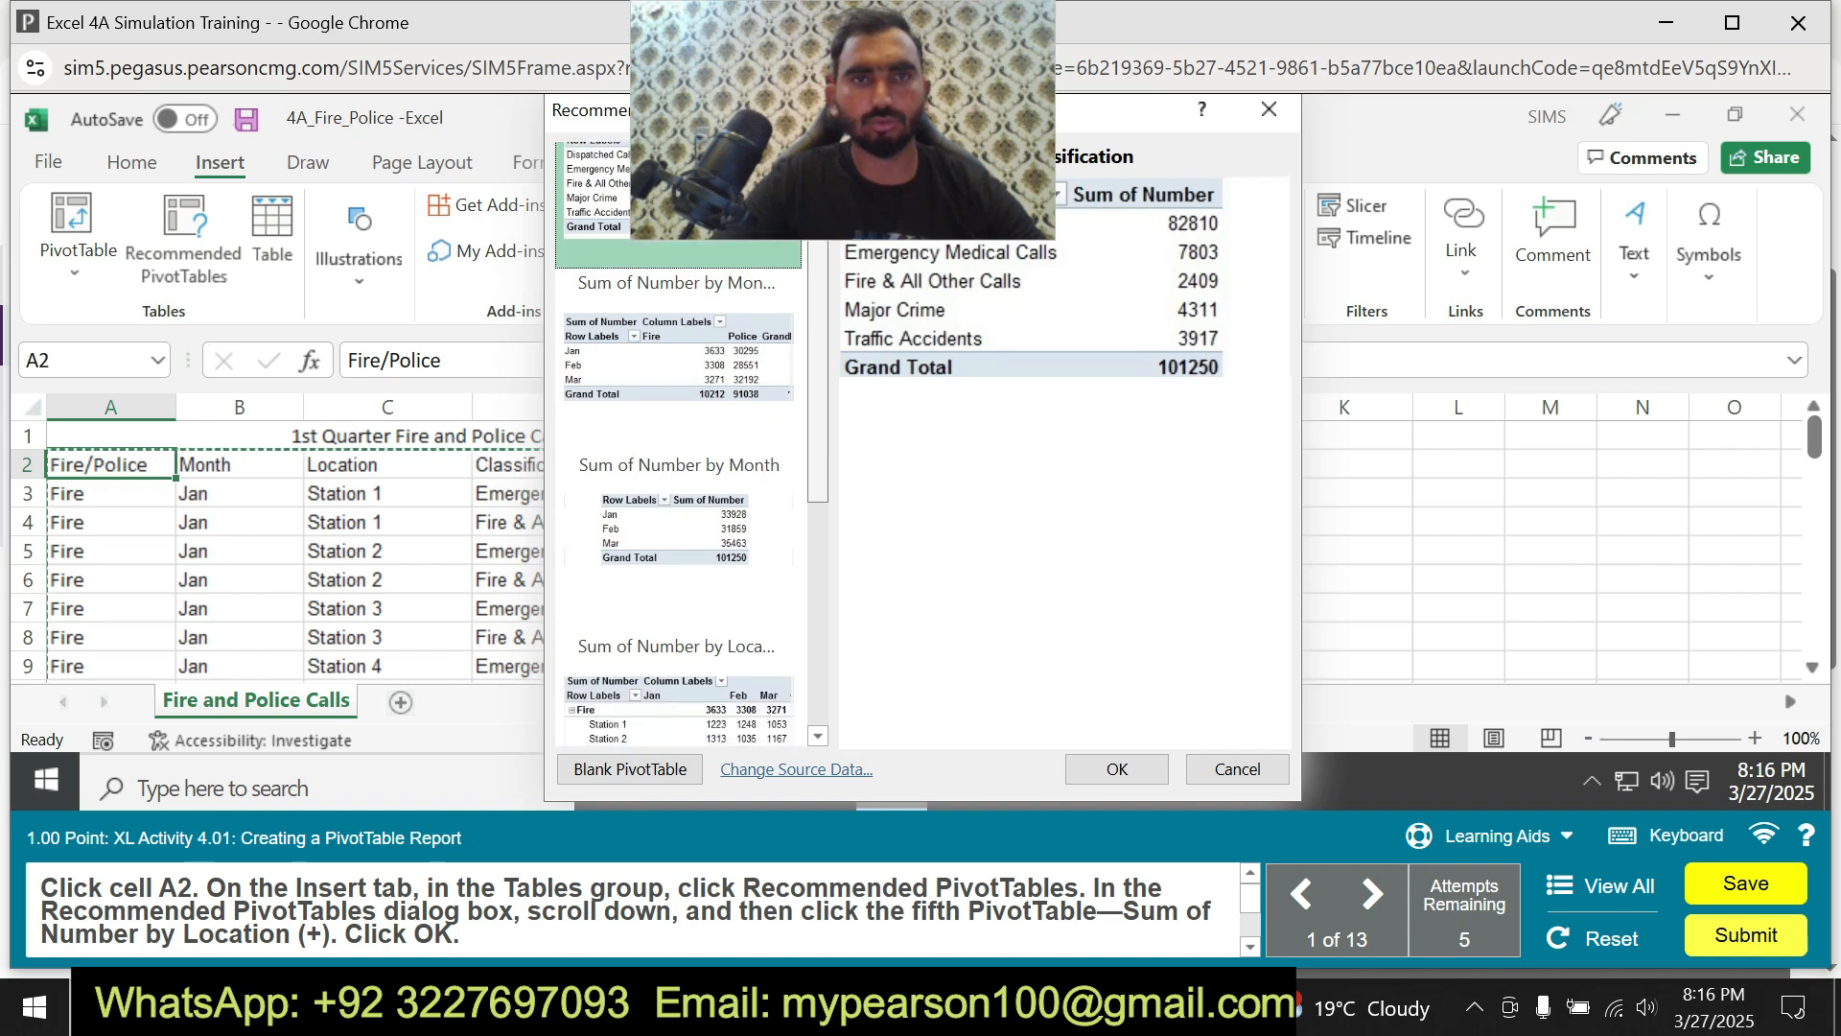
pyautogui.click(679, 575)
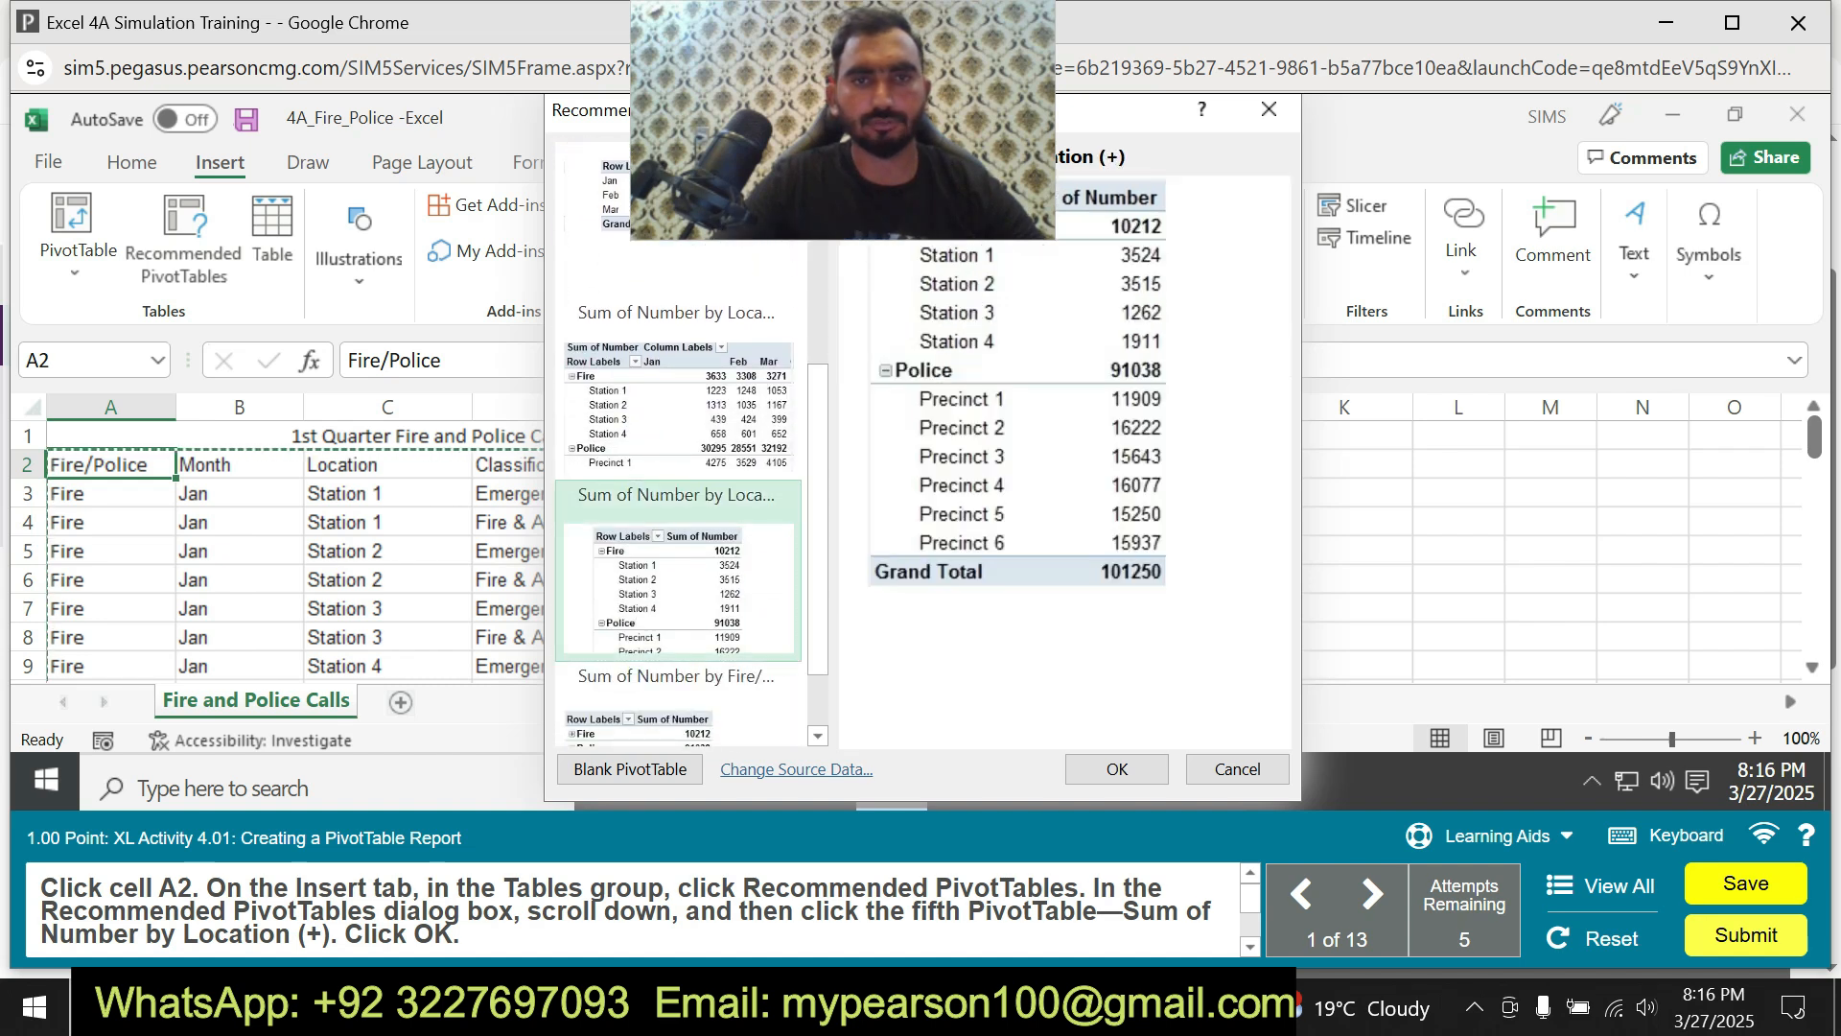
pyautogui.click(1117, 769)
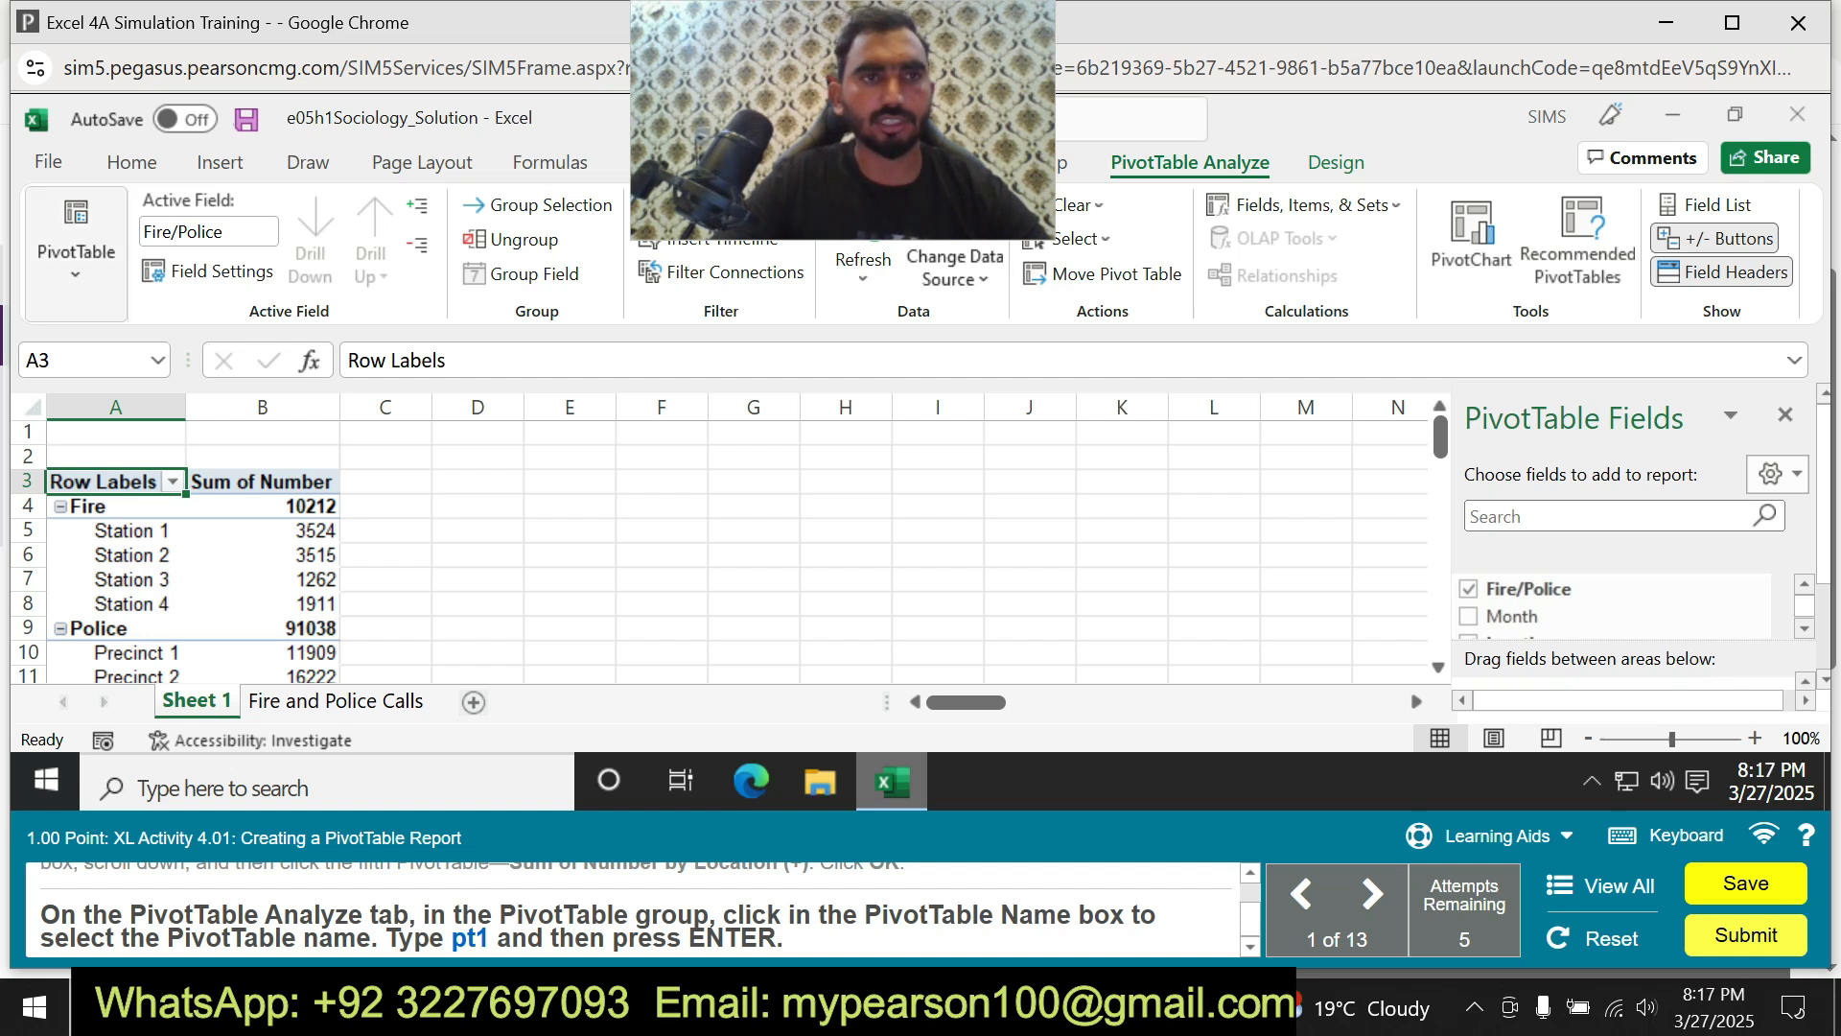
# Rename the PivotTable as pt1.
pyautogui.click(76, 251)
pyautogui.click(108, 382)
pyautogui.press('BackSpace')
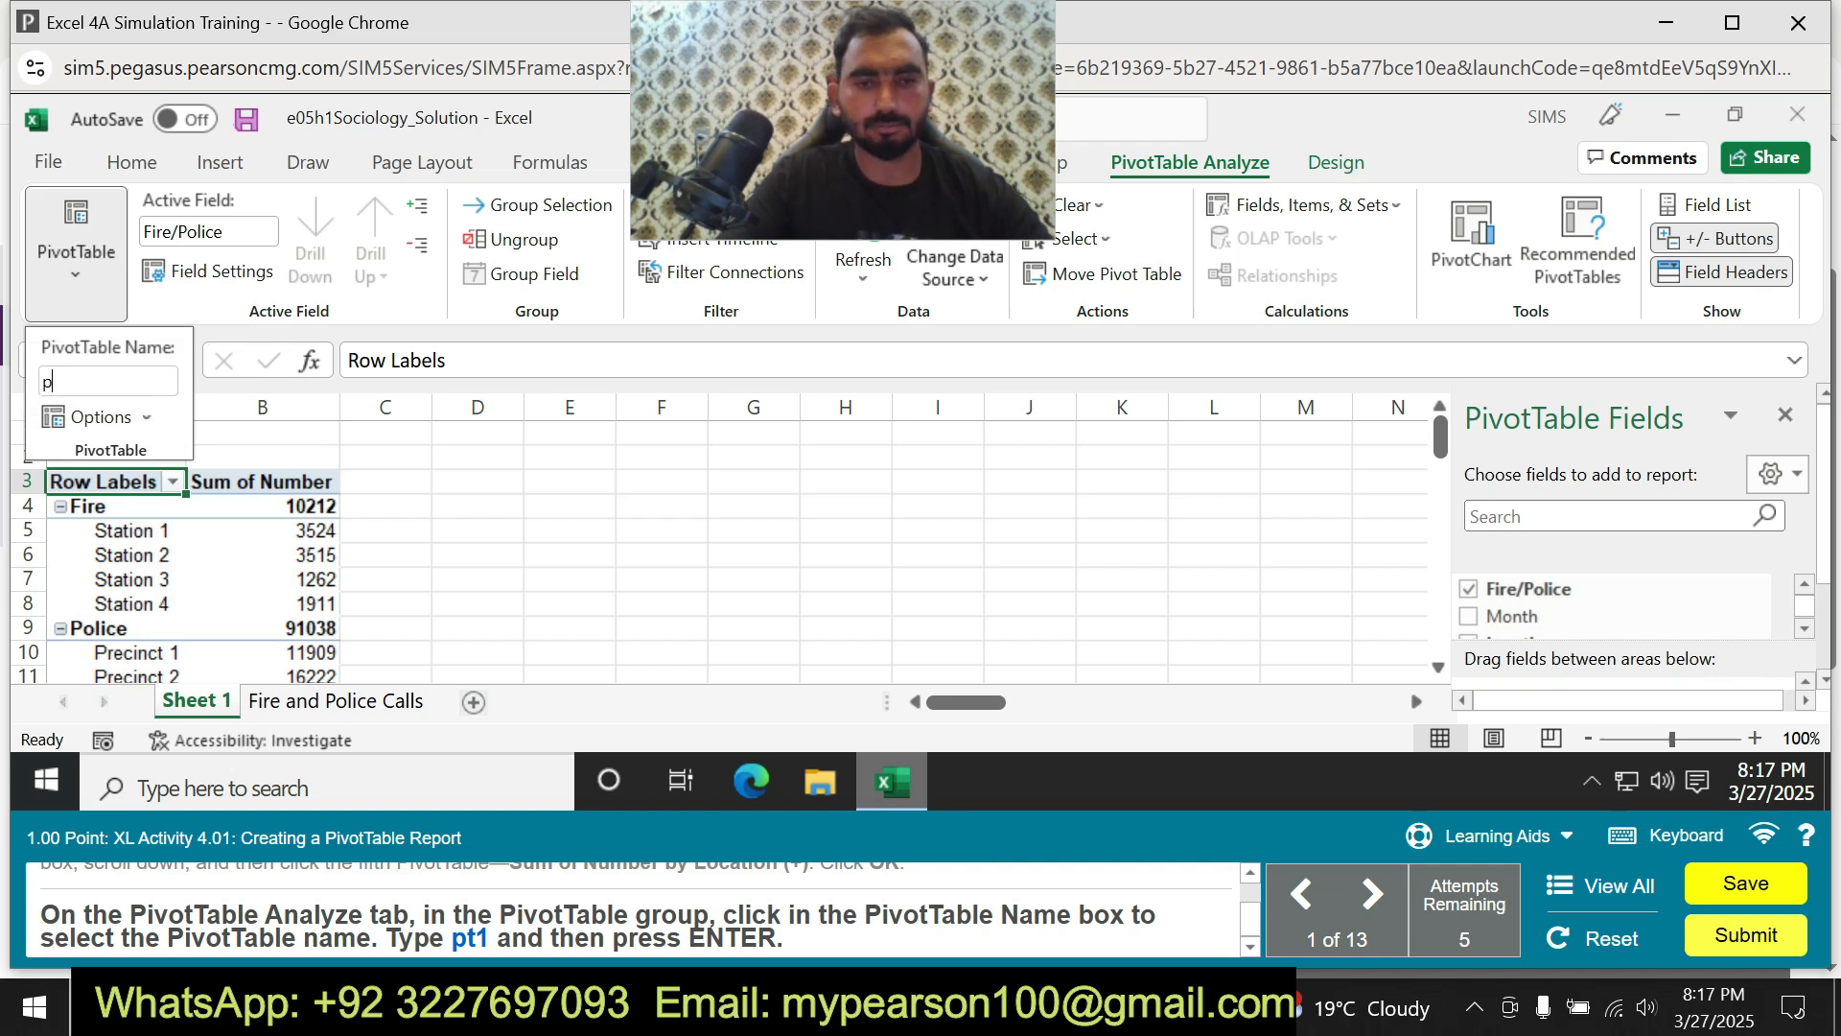
pyautogui.write('pt1')
pyautogui.press('Return')
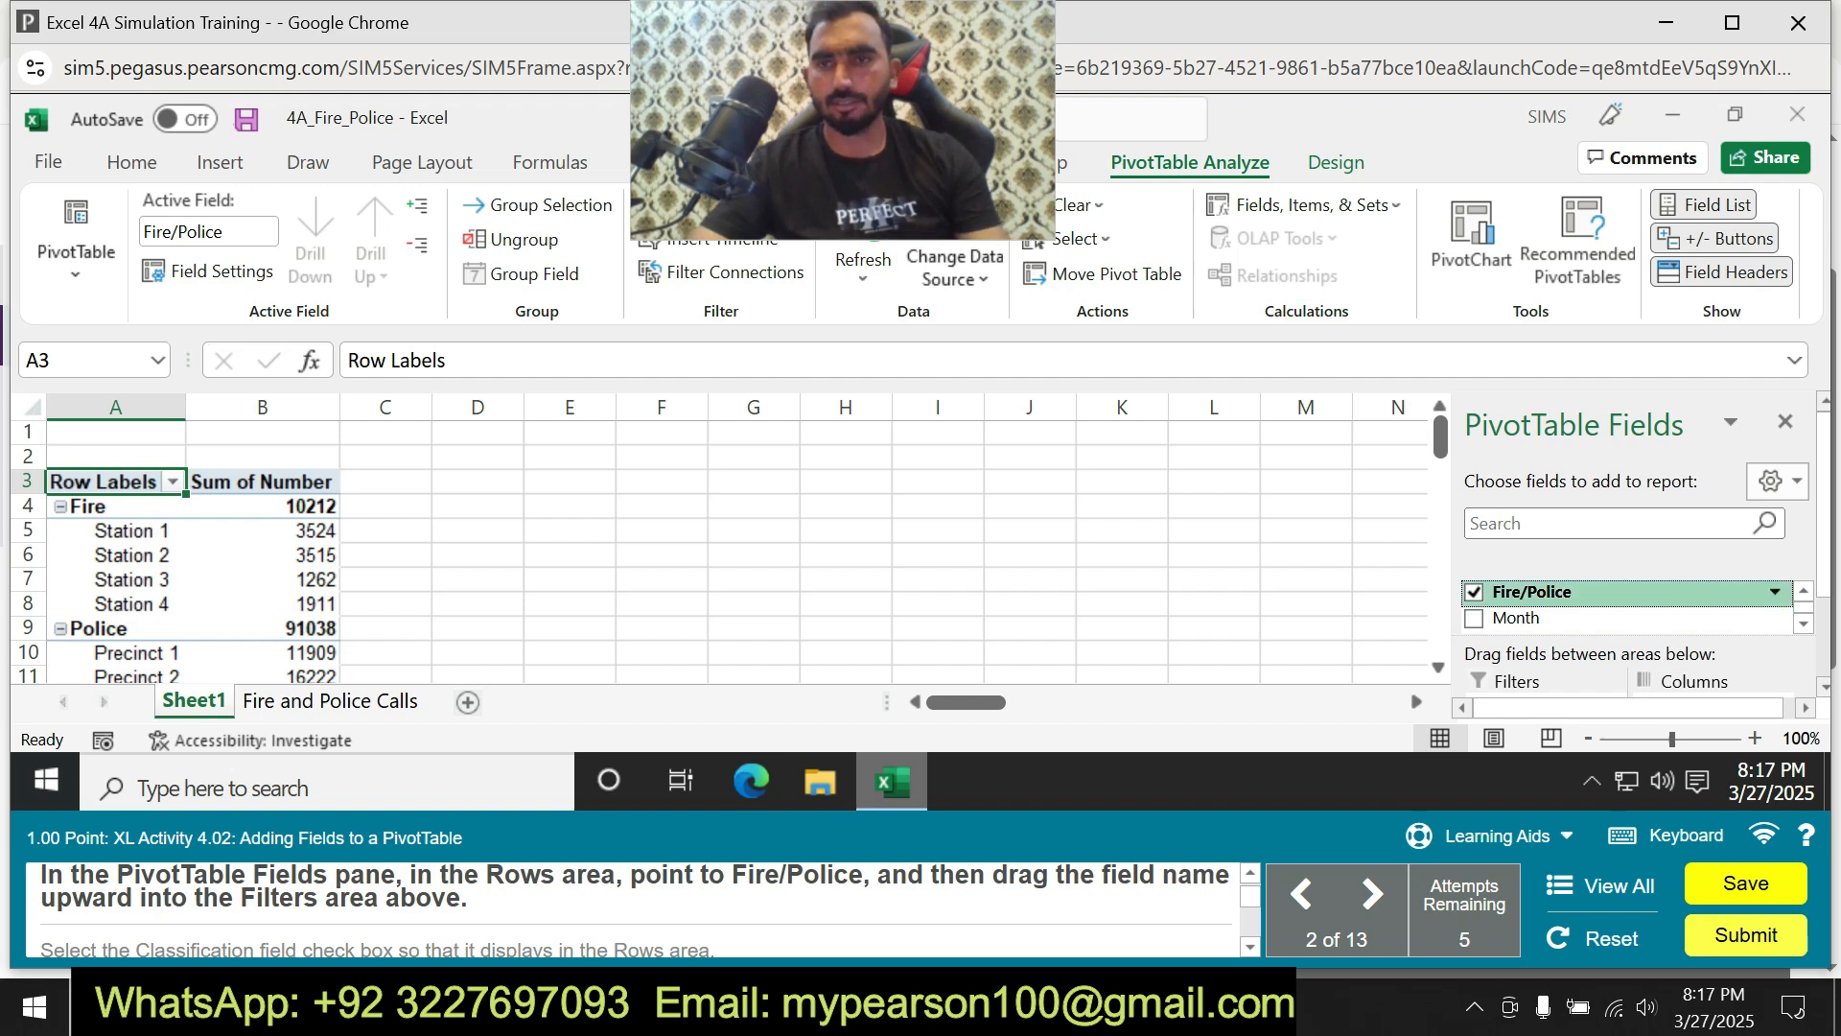
# Try to place the Fire/Police field from the field list in the Filters area.
pyautogui.moveTo(1531, 593); pyautogui.dragTo(1473, 690)
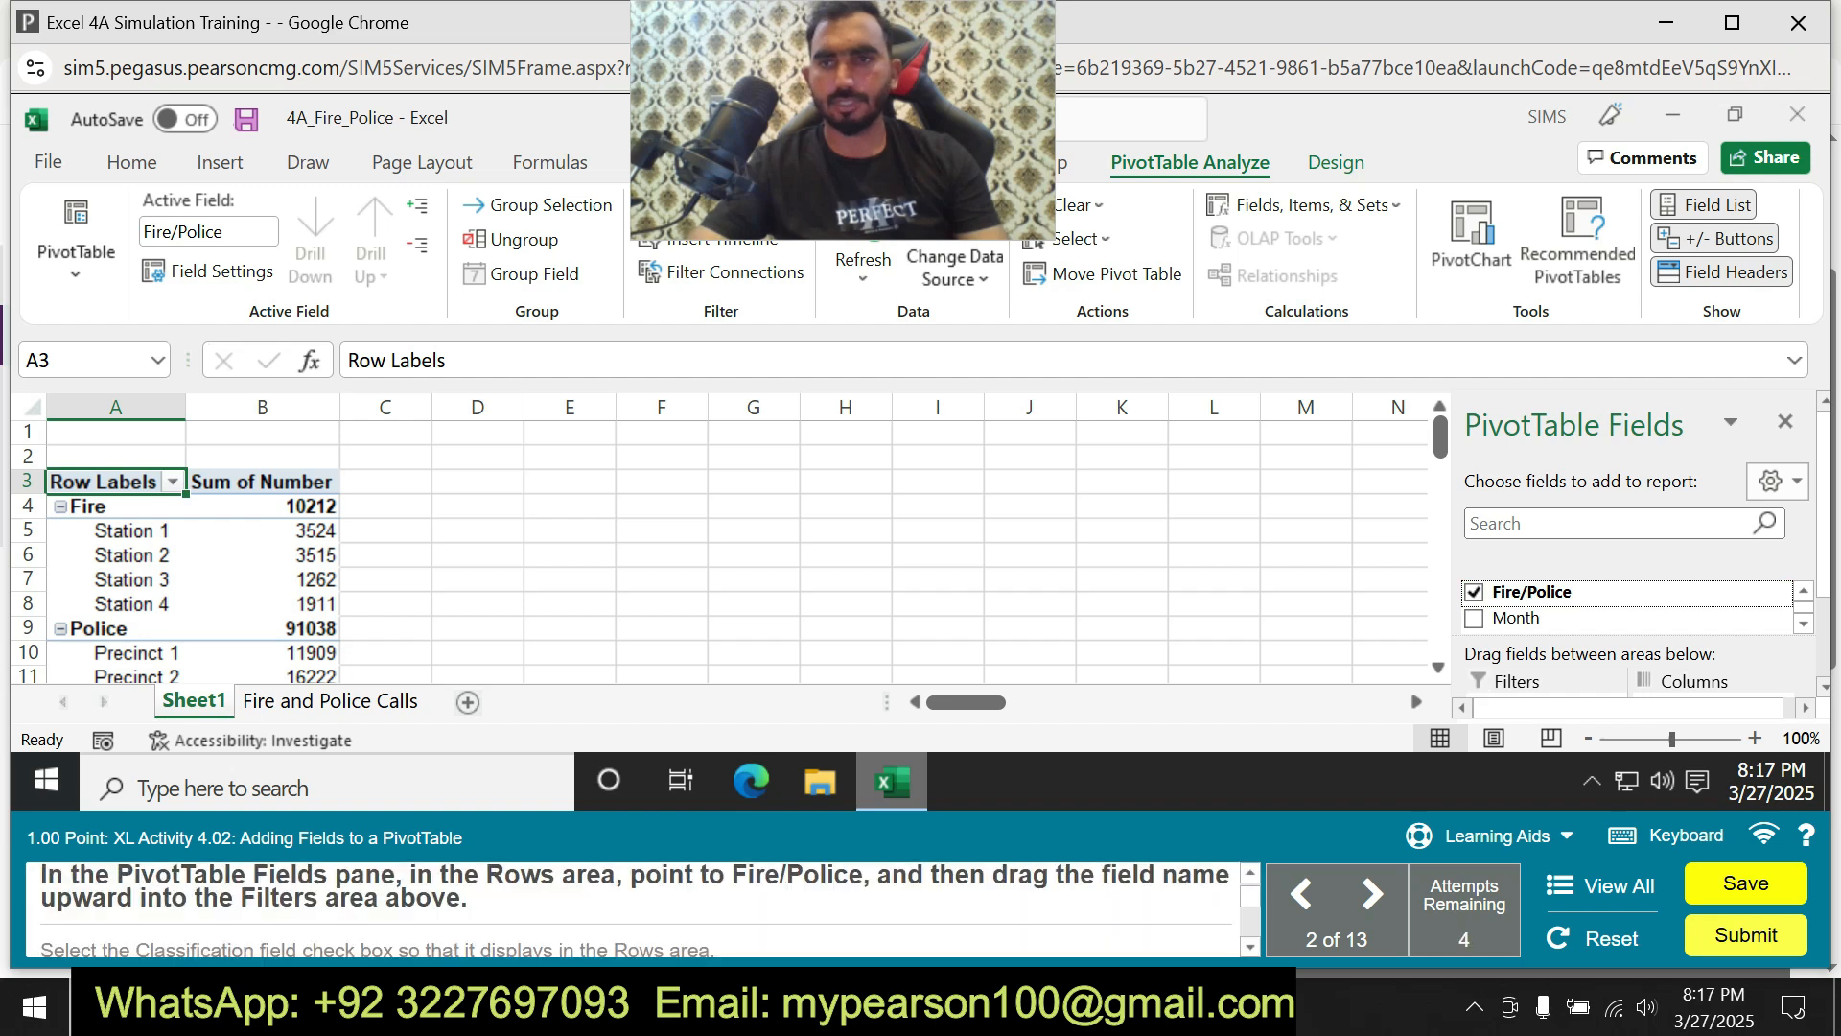
pyautogui.scroll(-2, 1640, 537)
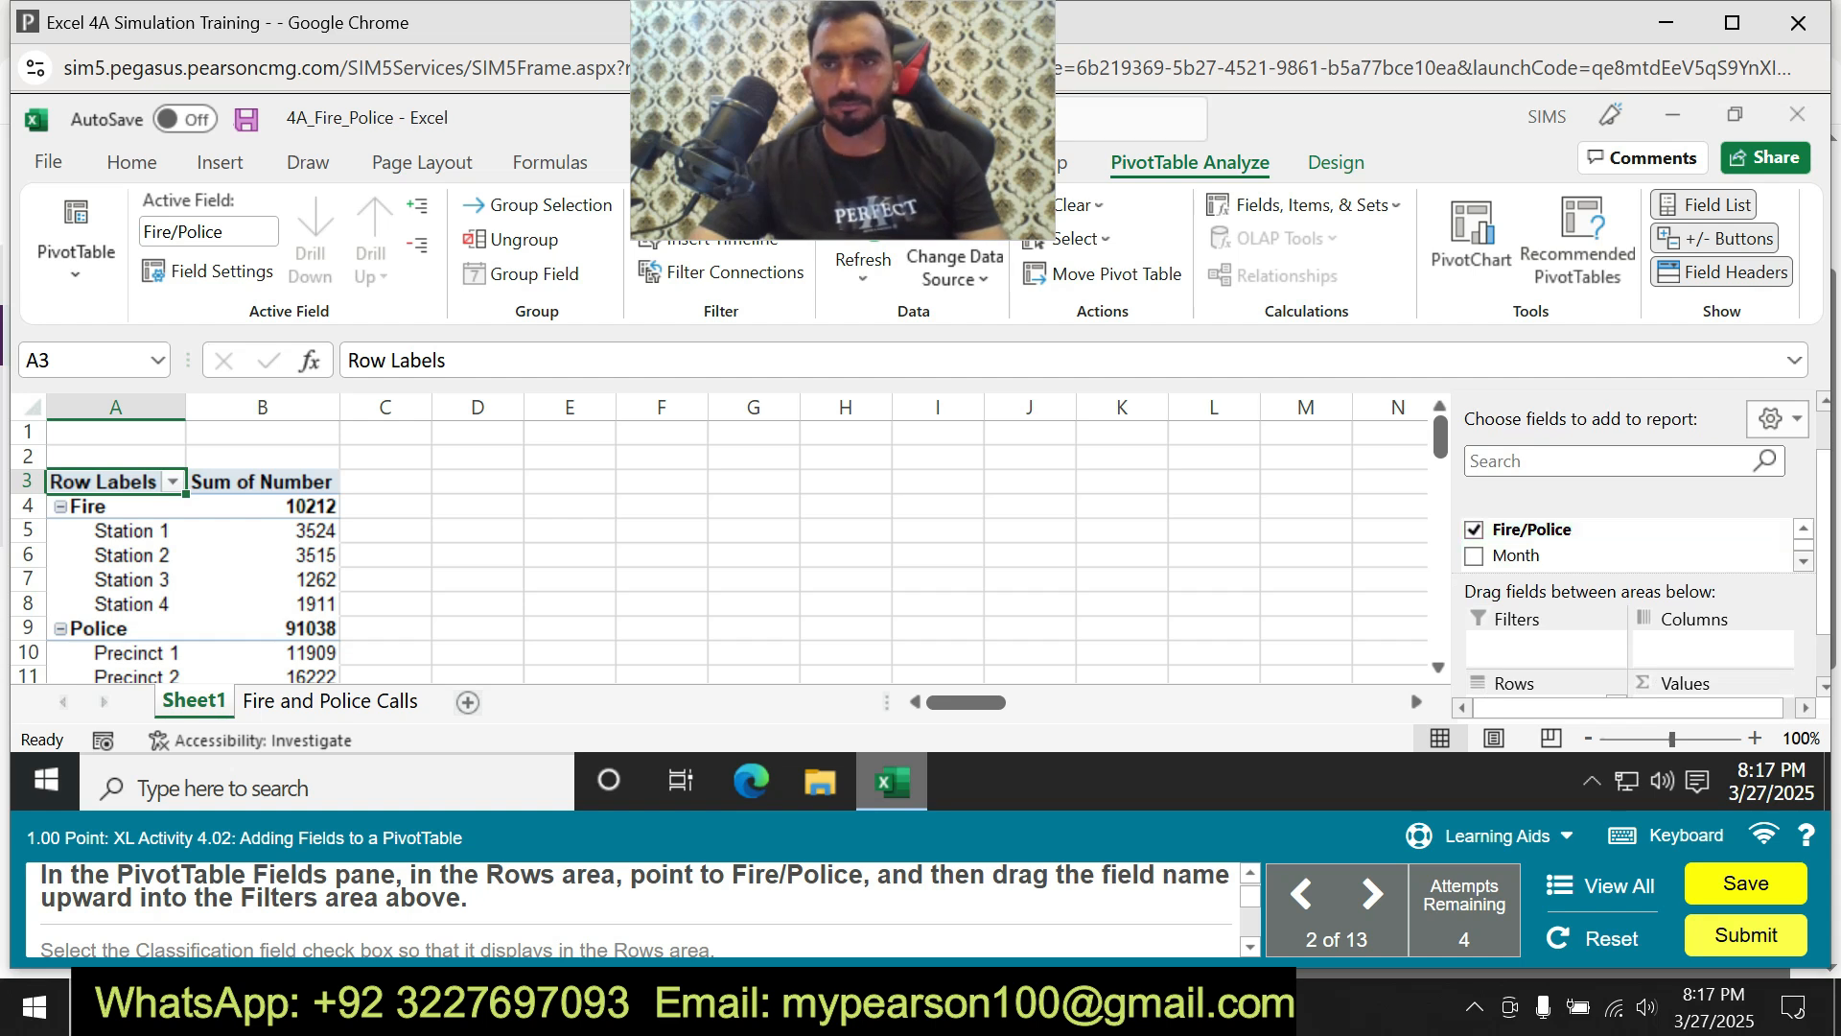
pyautogui.click(1642, 530)
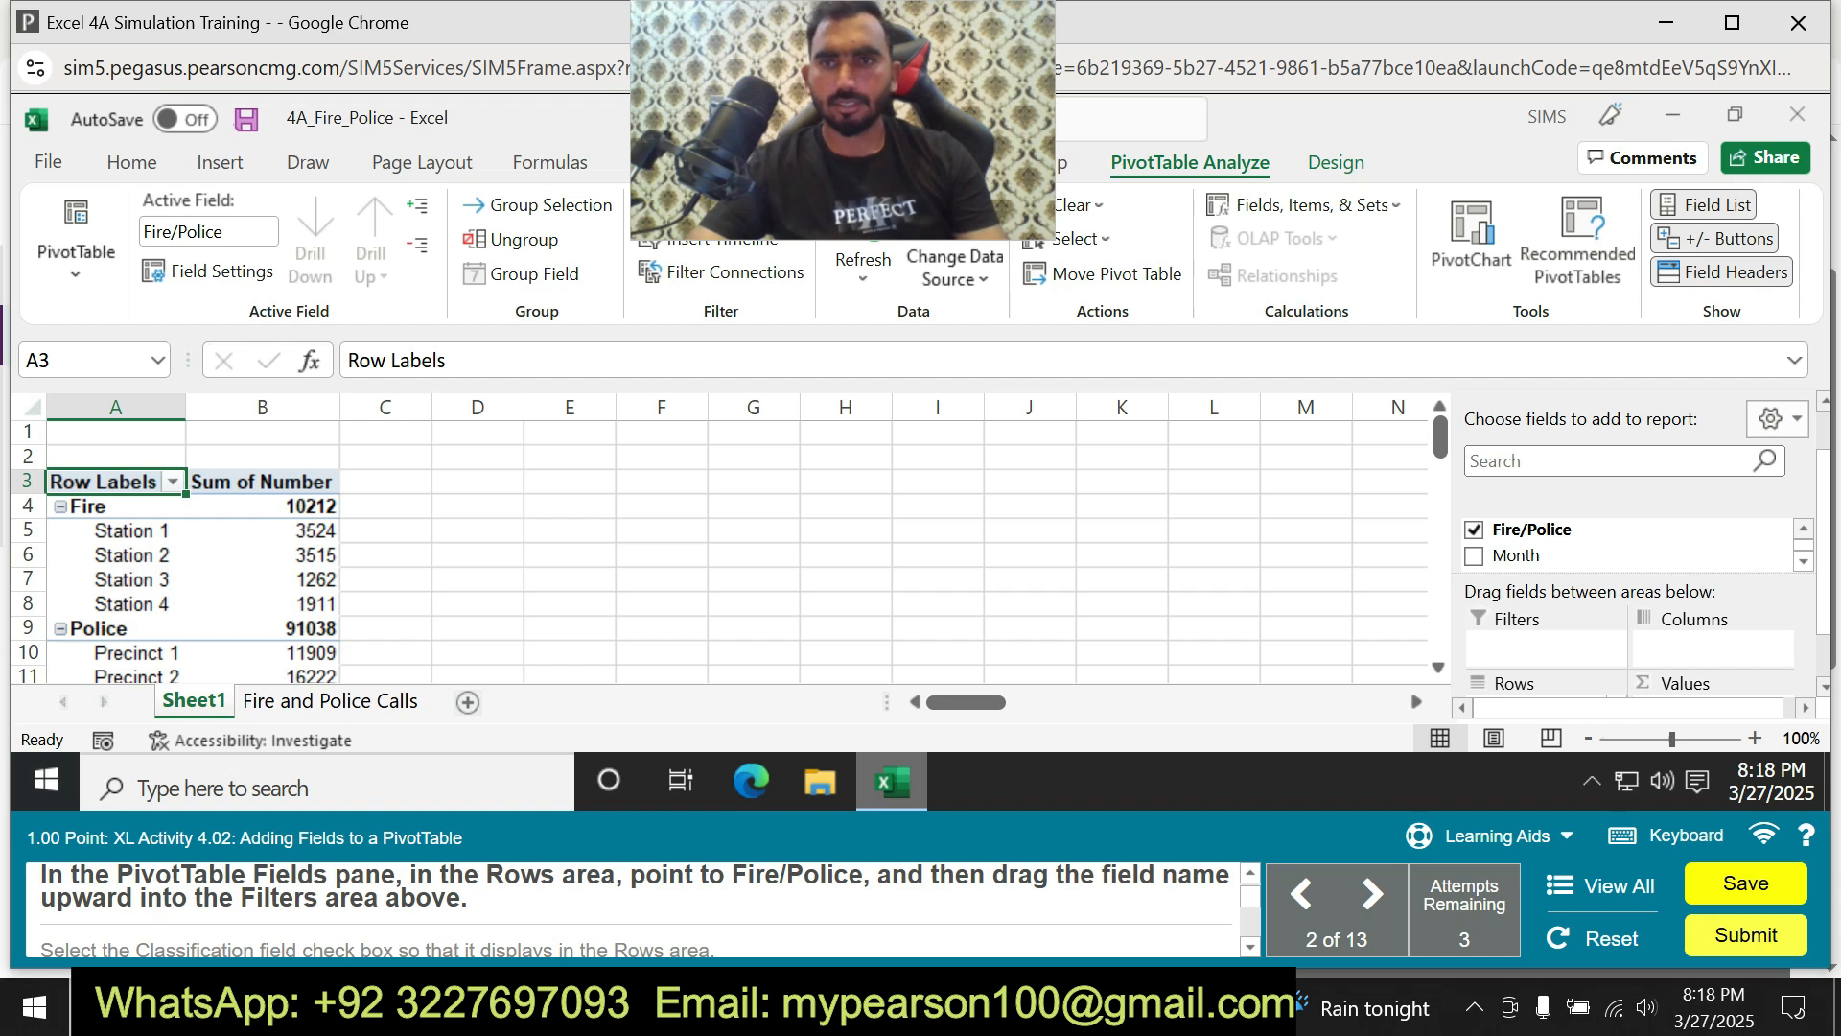
pyautogui.scroll(-4, 1630, 543)
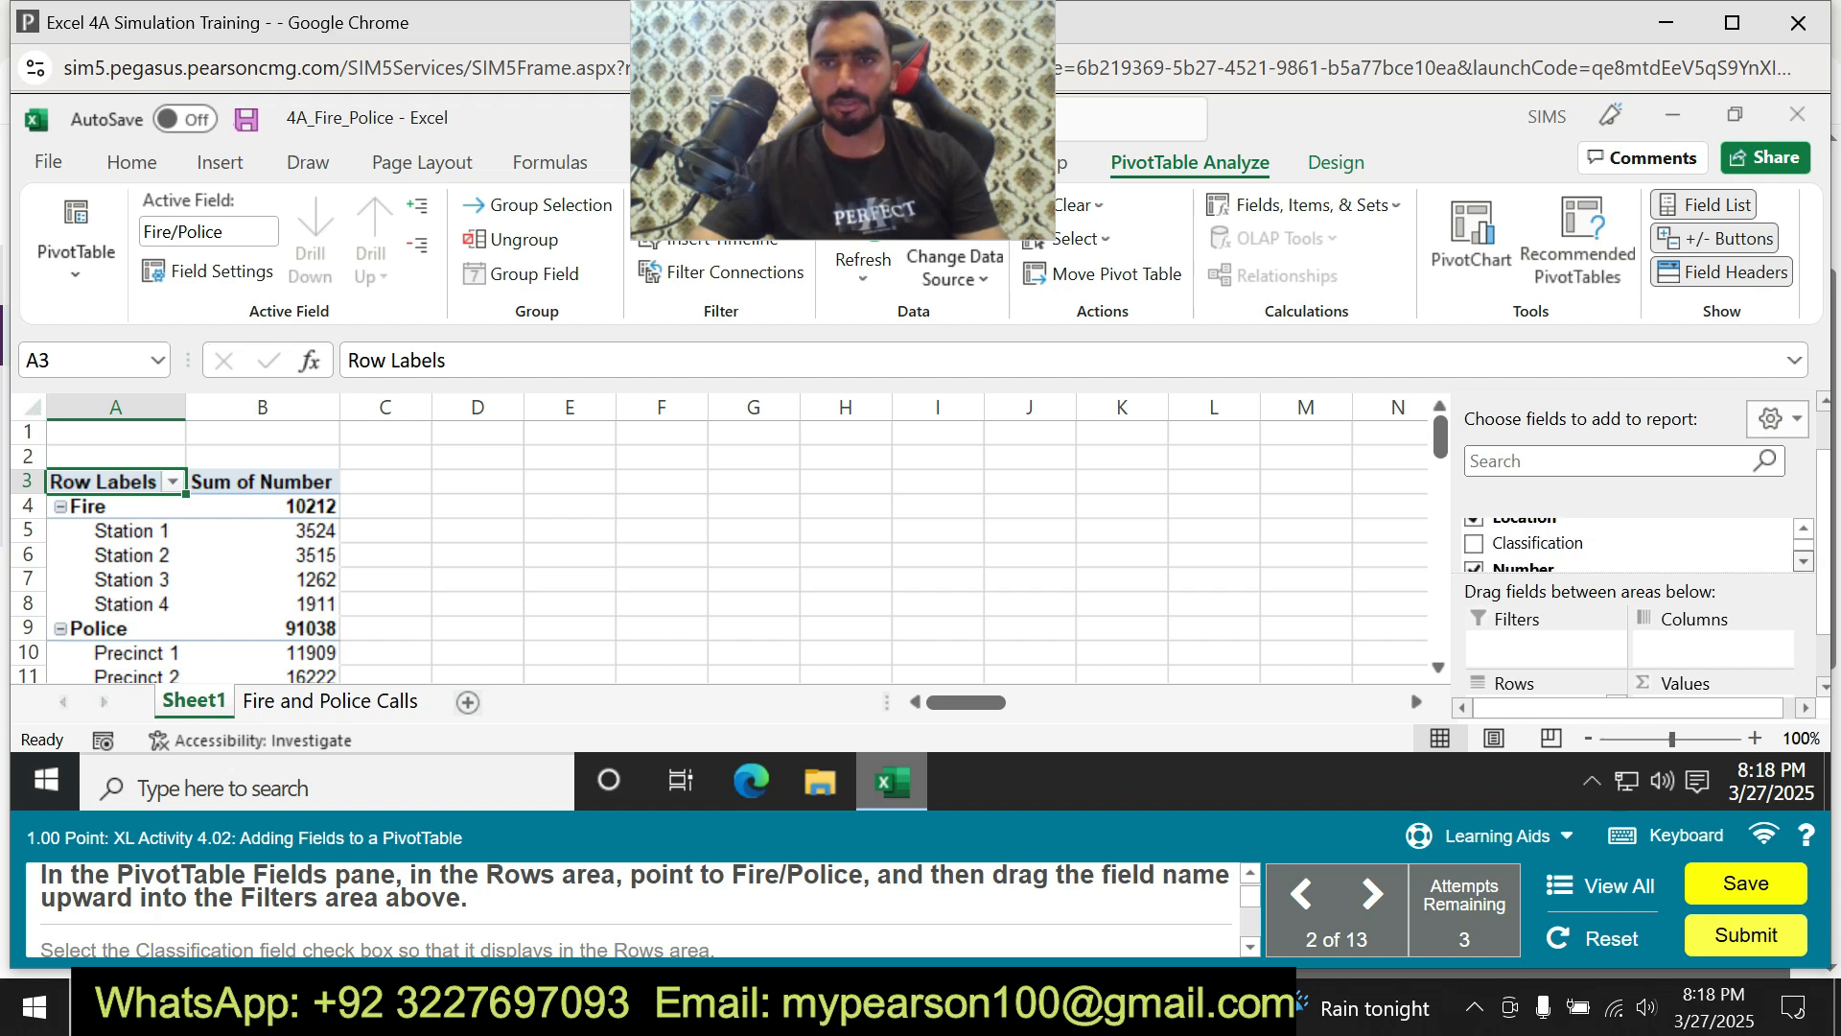
pyautogui.scroll(4, 1630, 543)
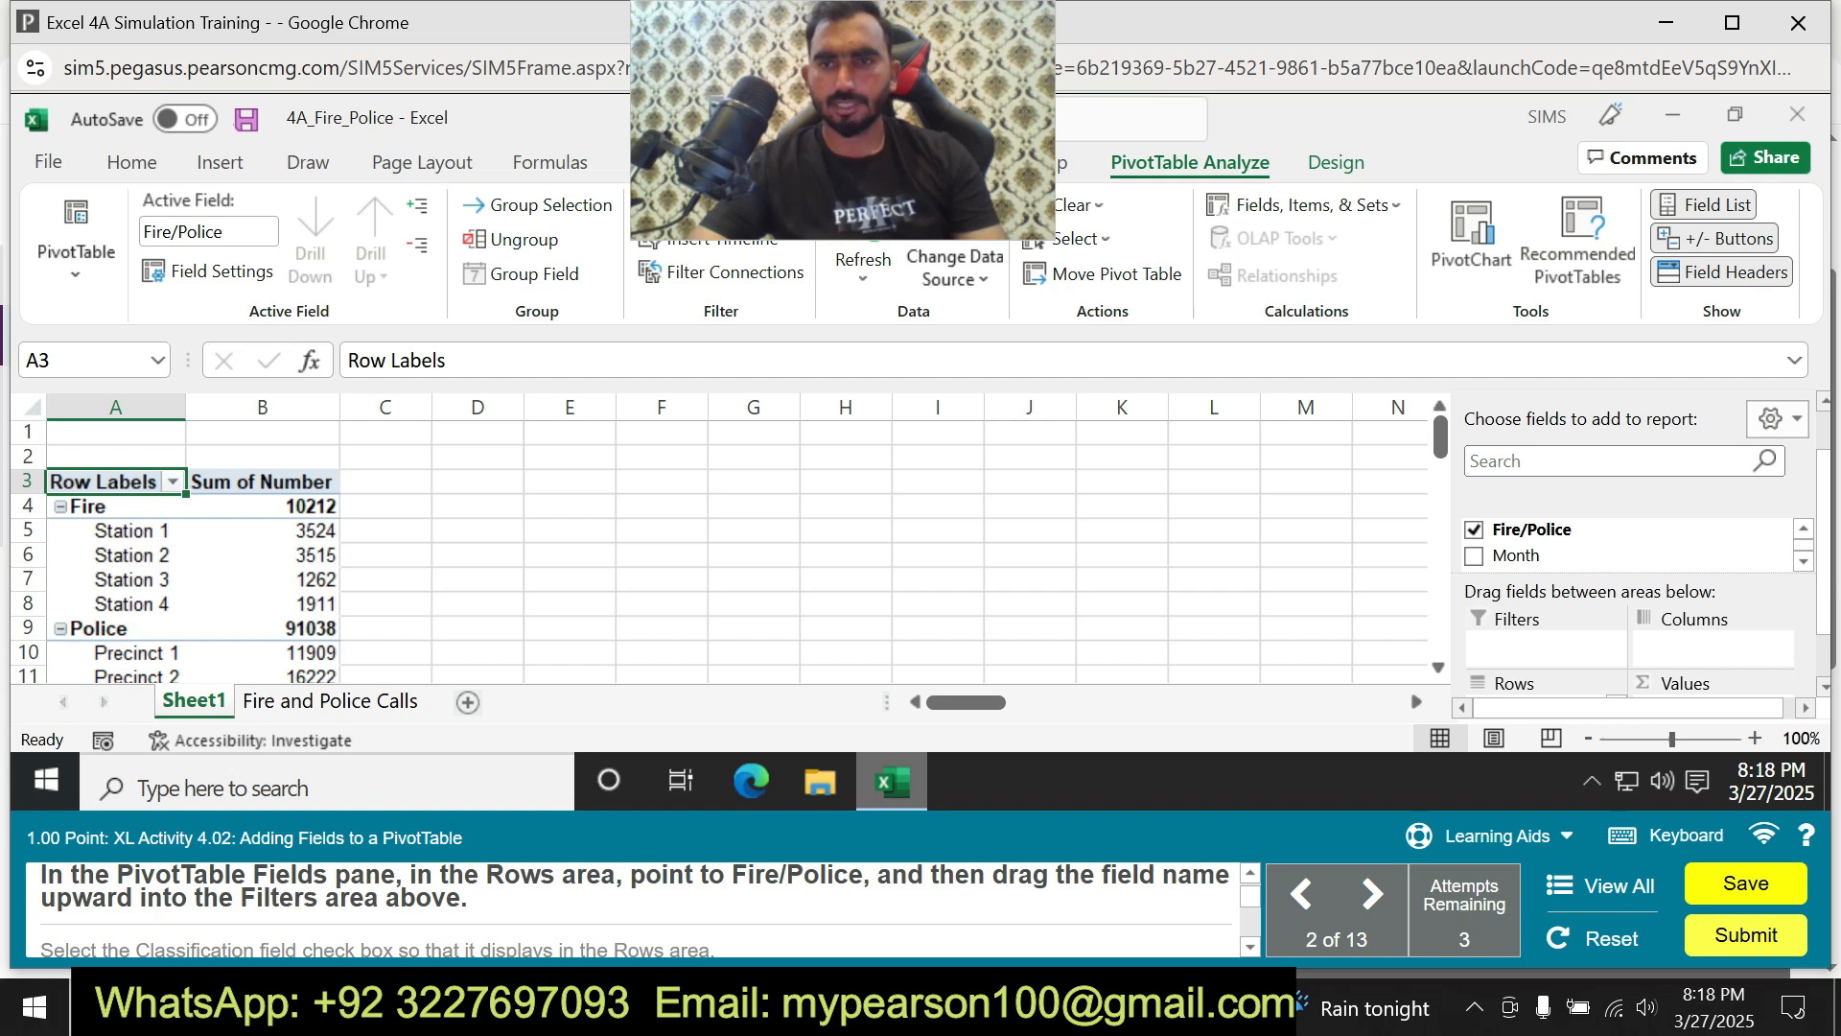
# Consult the practice hint on moving the Fire/Police field to the Filters area and close it.
pyautogui.click(1496, 835)
pyautogui.click(1488, 658)
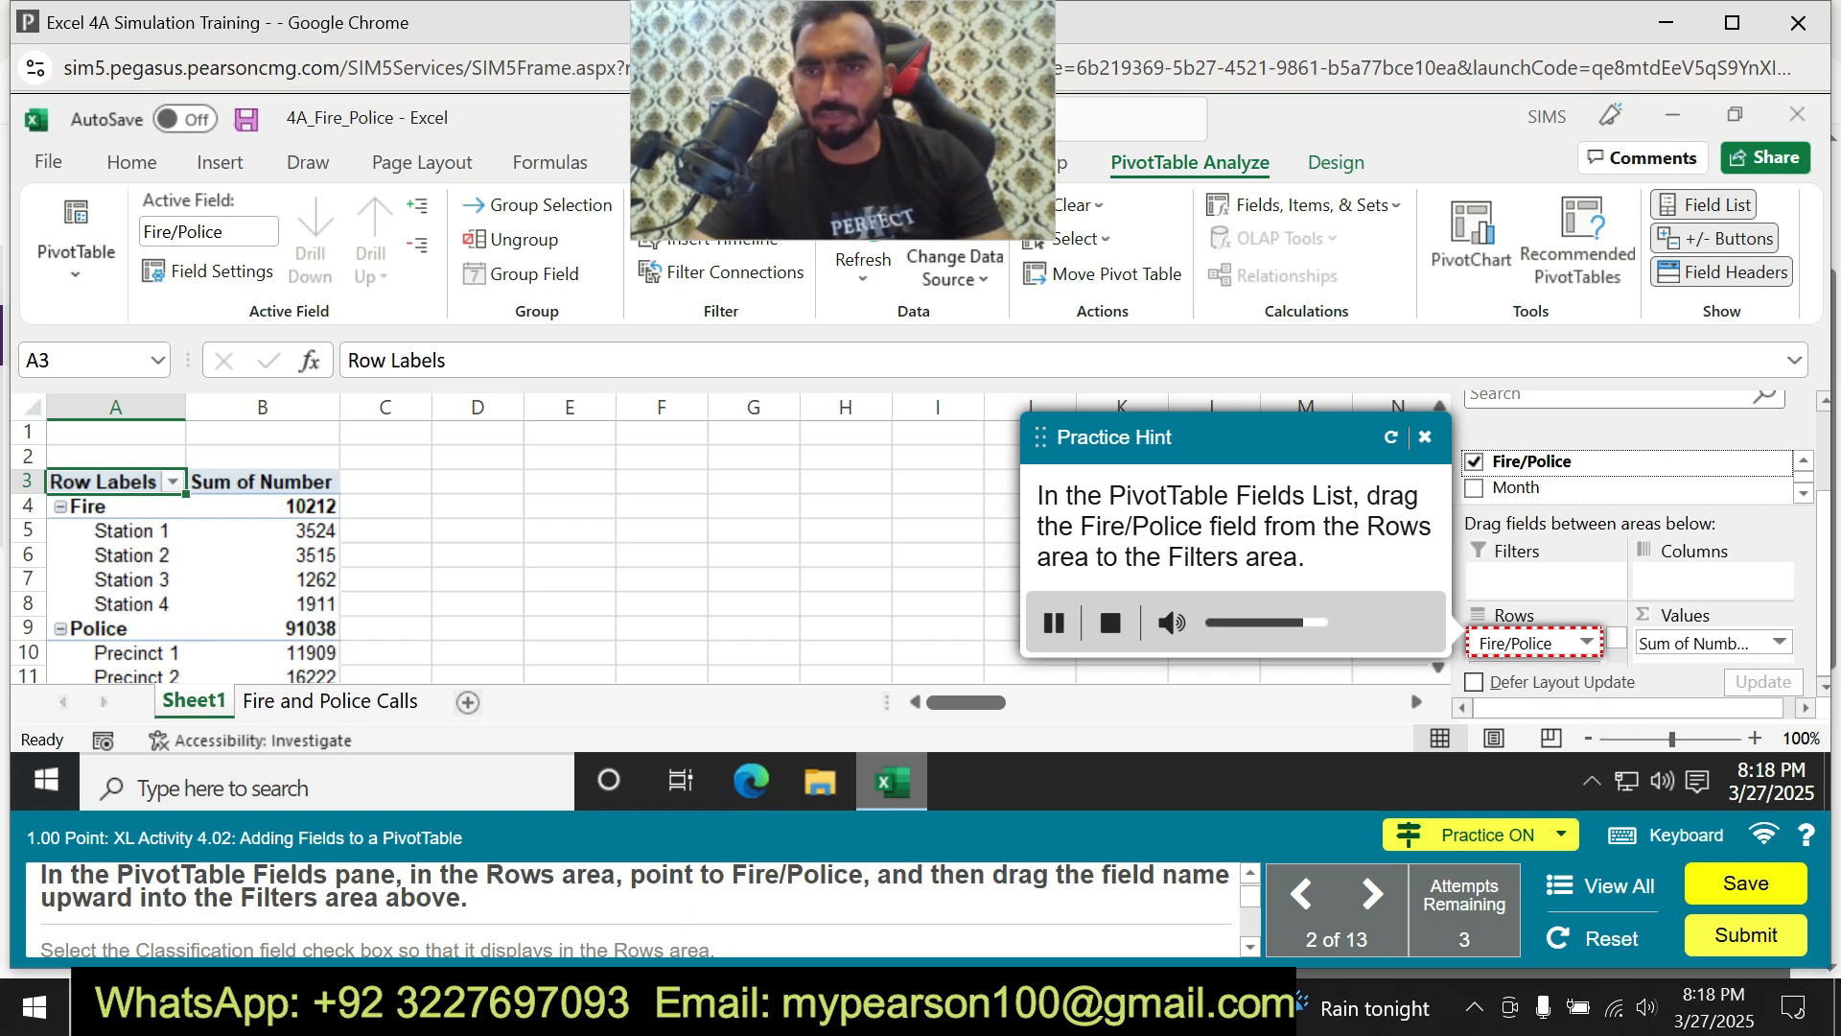
pyautogui.click(1587, 641)
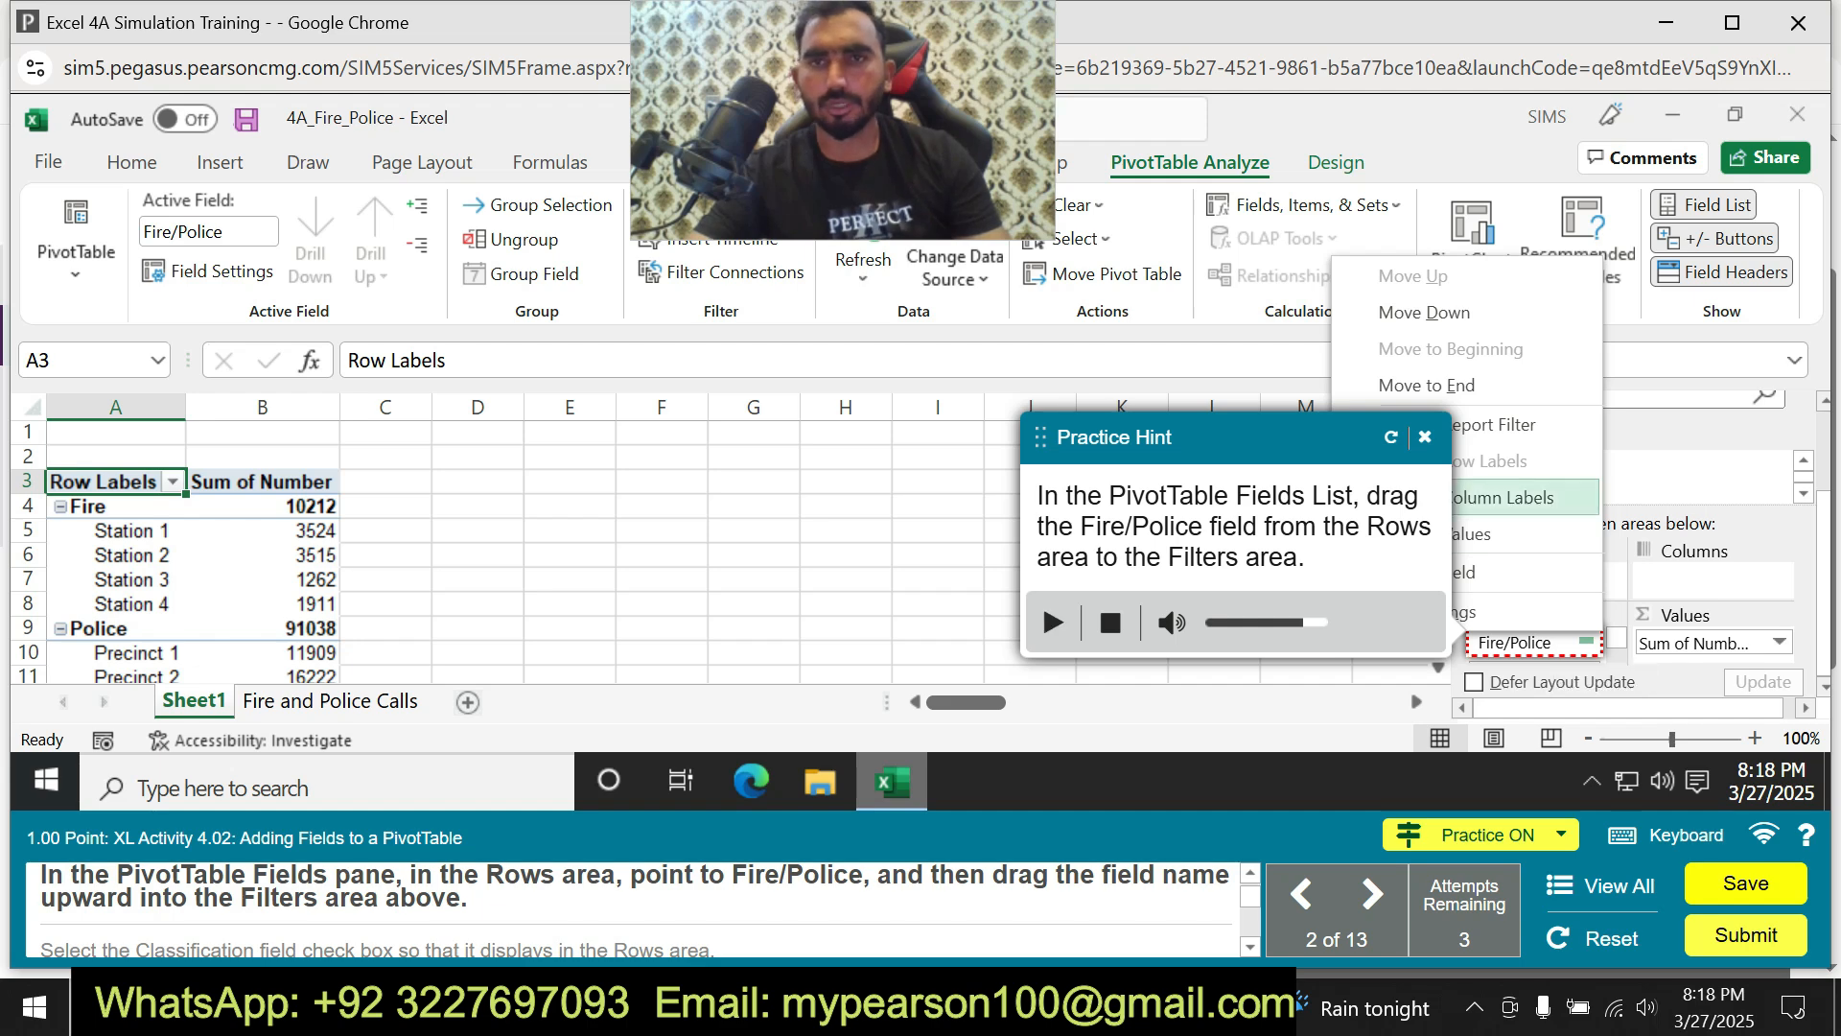
pyautogui.click(1425, 437)
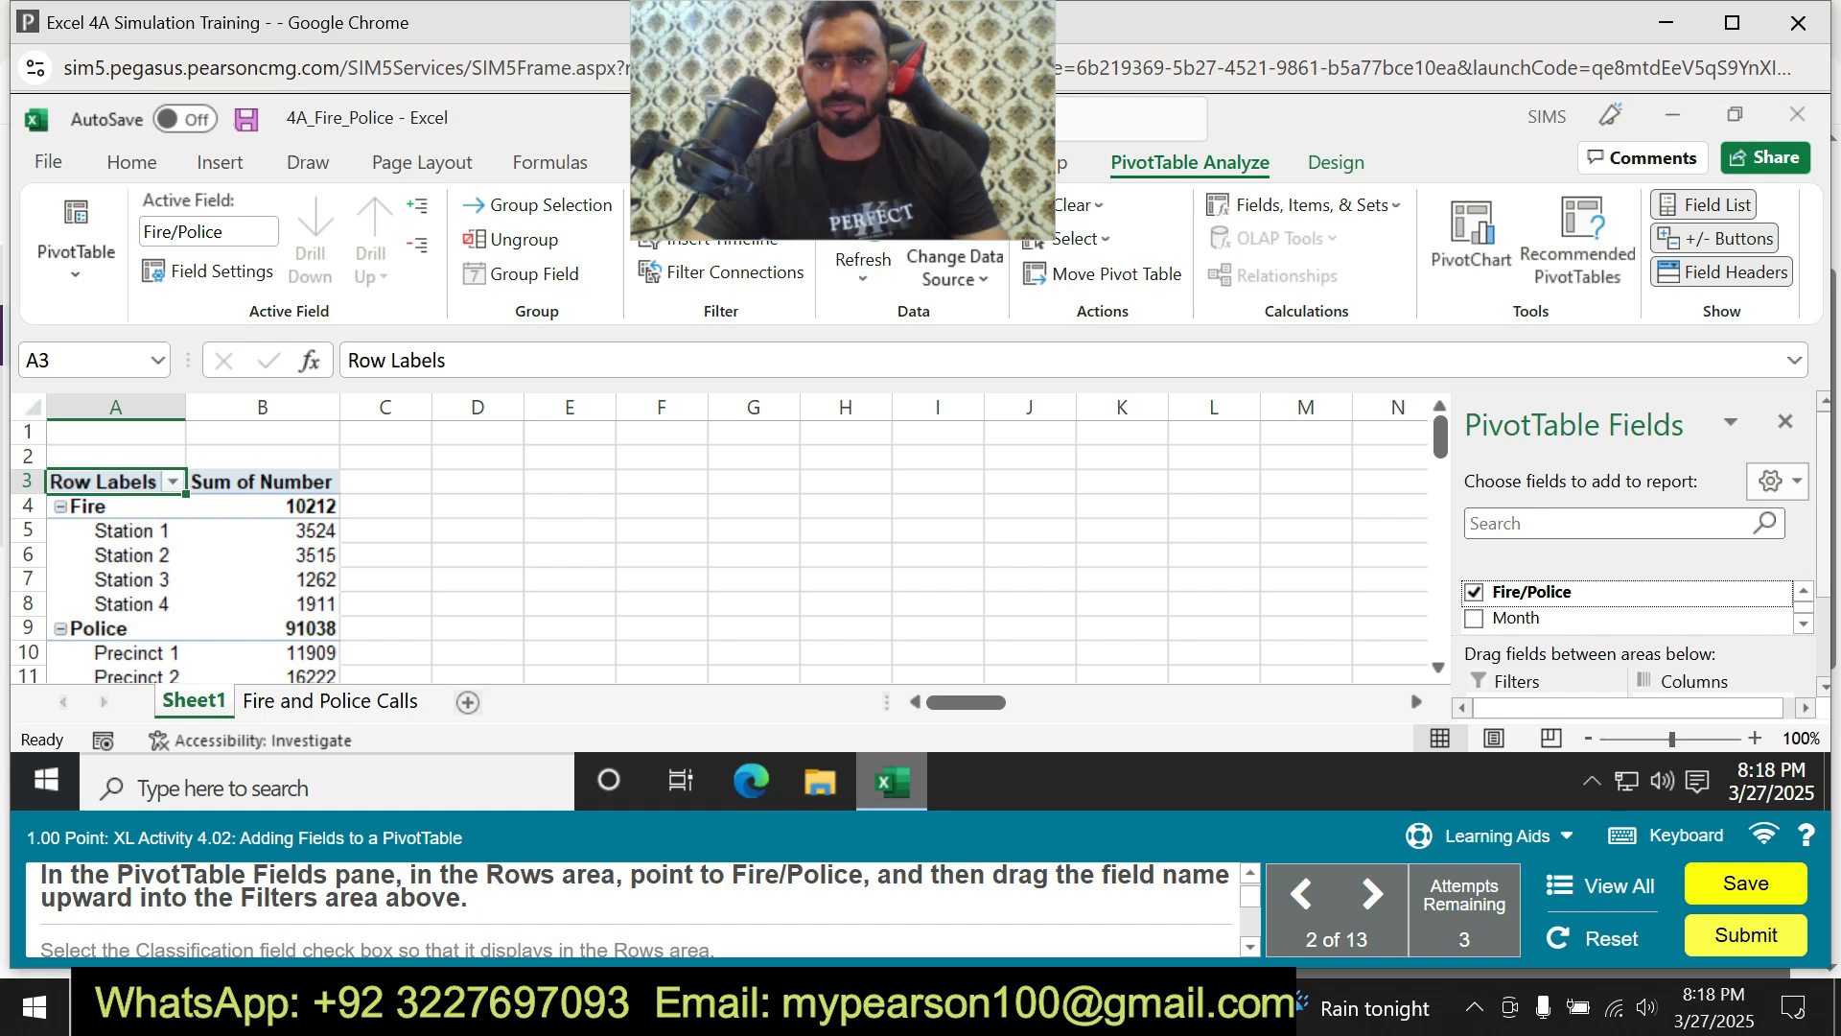
# Move the Fire/Police field from the Rows area to the Filters area.
pyautogui.scroll(-3, 1645, 544)
pyautogui.moveTo(1515, 650); pyautogui.dragTo(1525, 586)
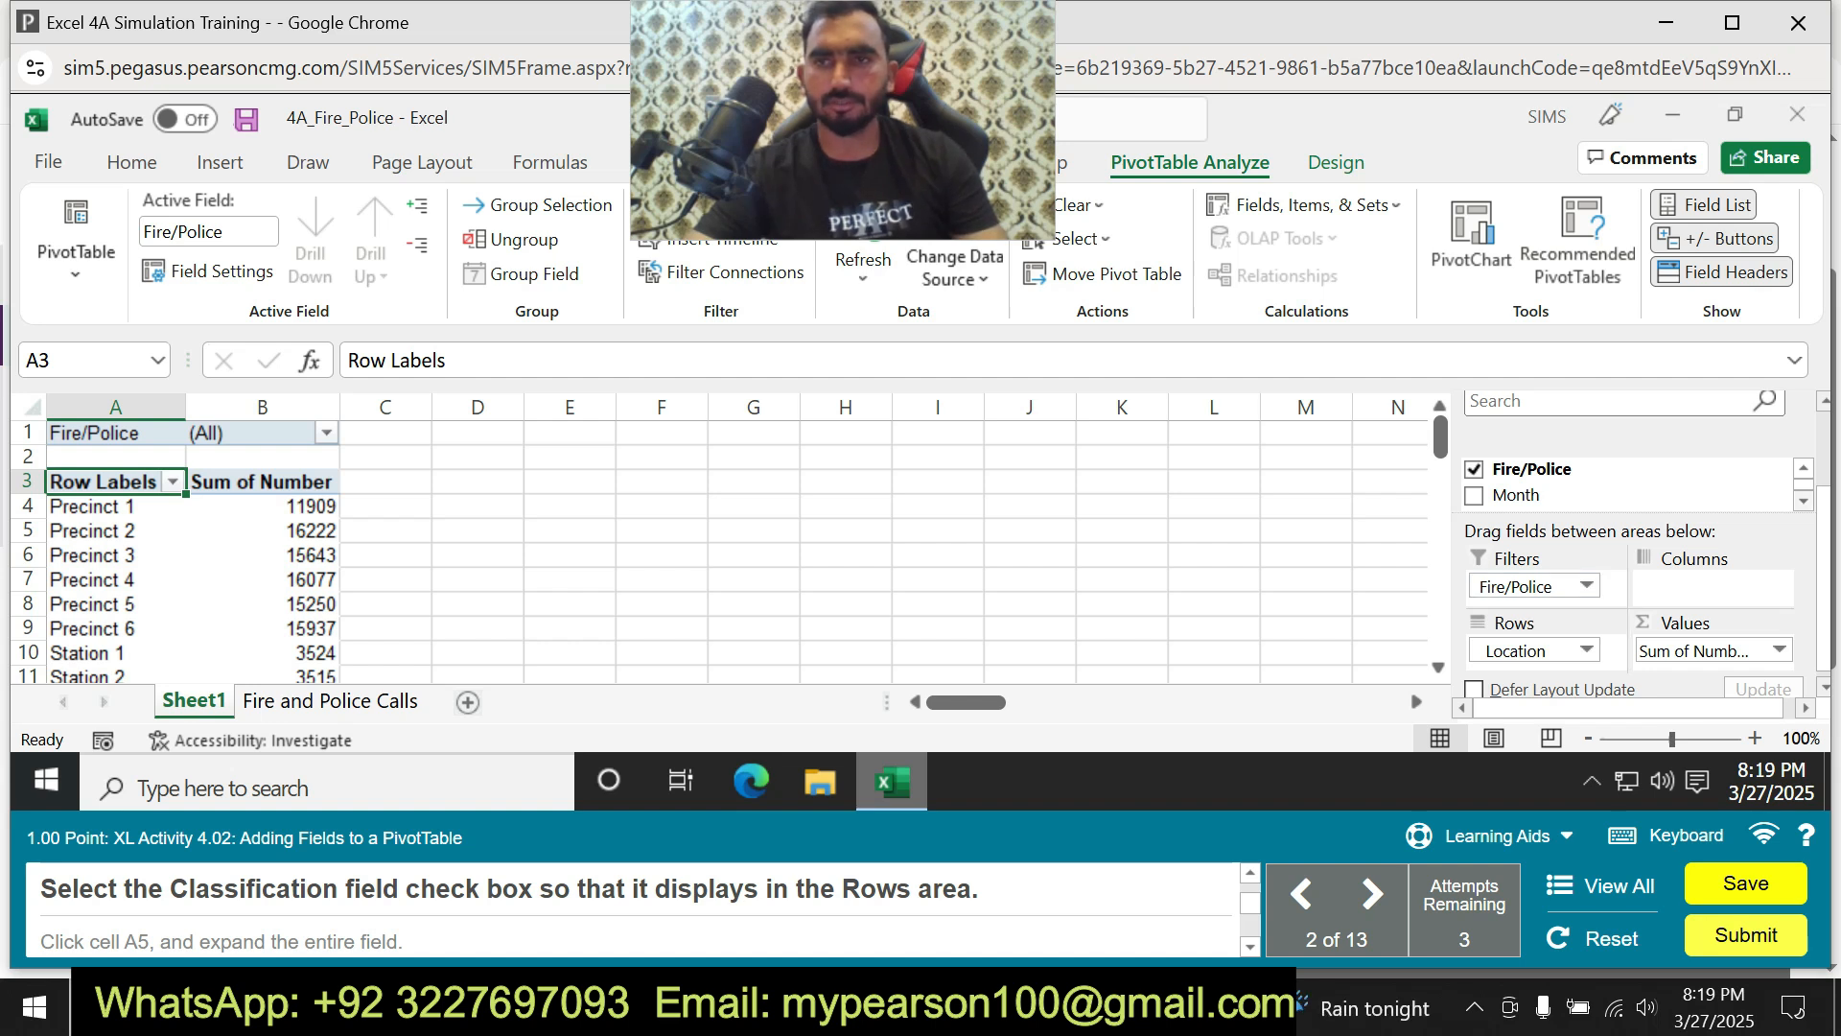
# Consult the practice hint on adding the Classification field and try its selection in practice mode.
pyautogui.moveTo(1824, 542); pyautogui.dragTo(1824, 547)
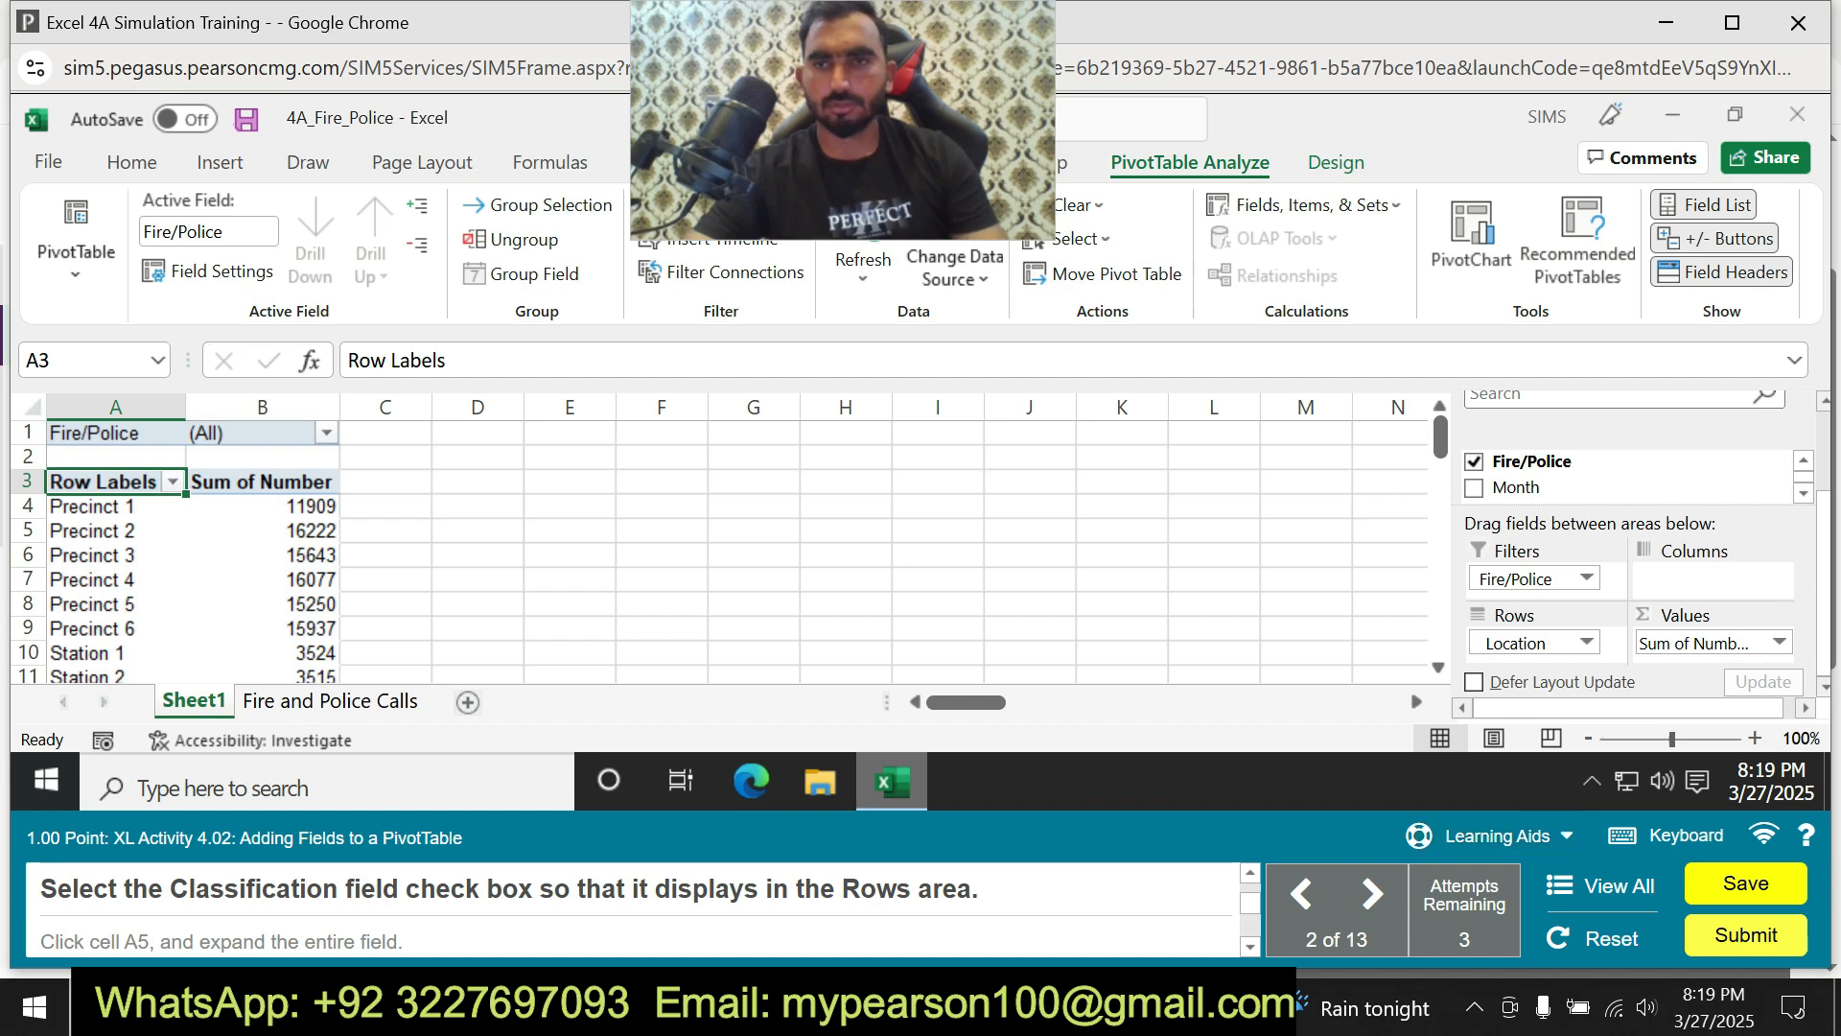
pyautogui.click(1486, 835)
pyautogui.click(1534, 776)
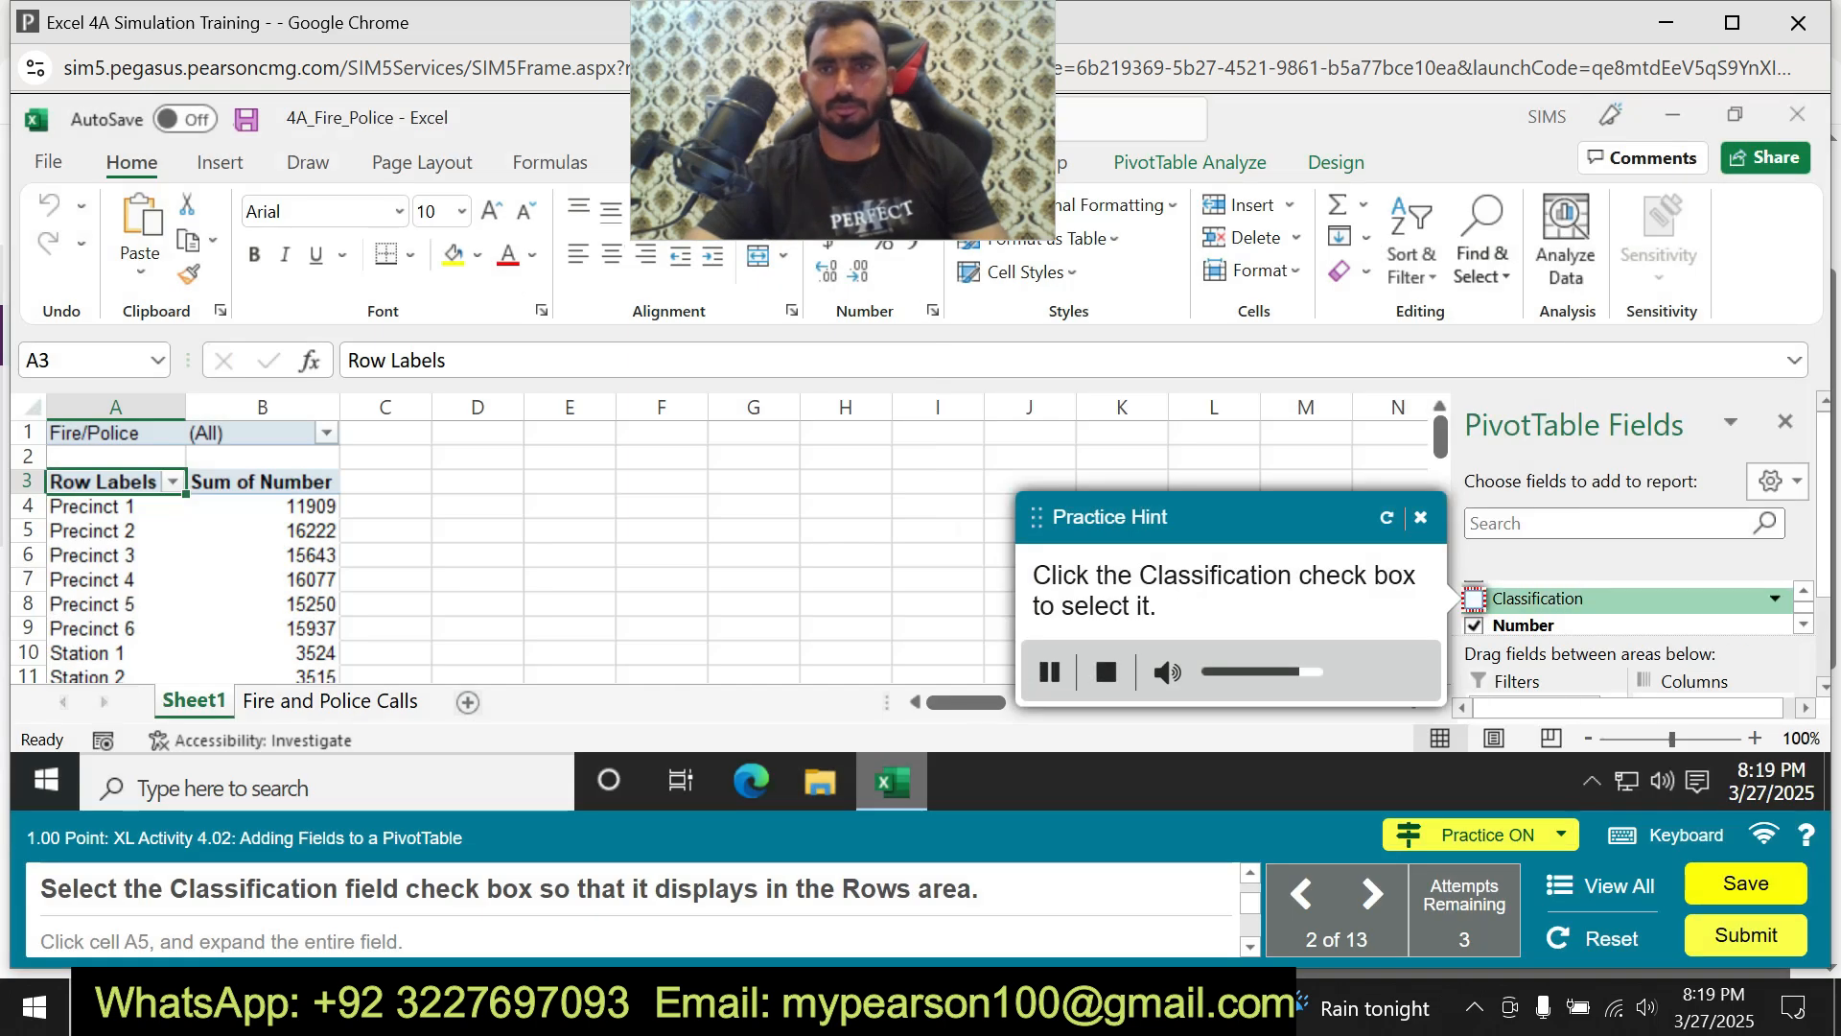
pyautogui.click(1473, 599)
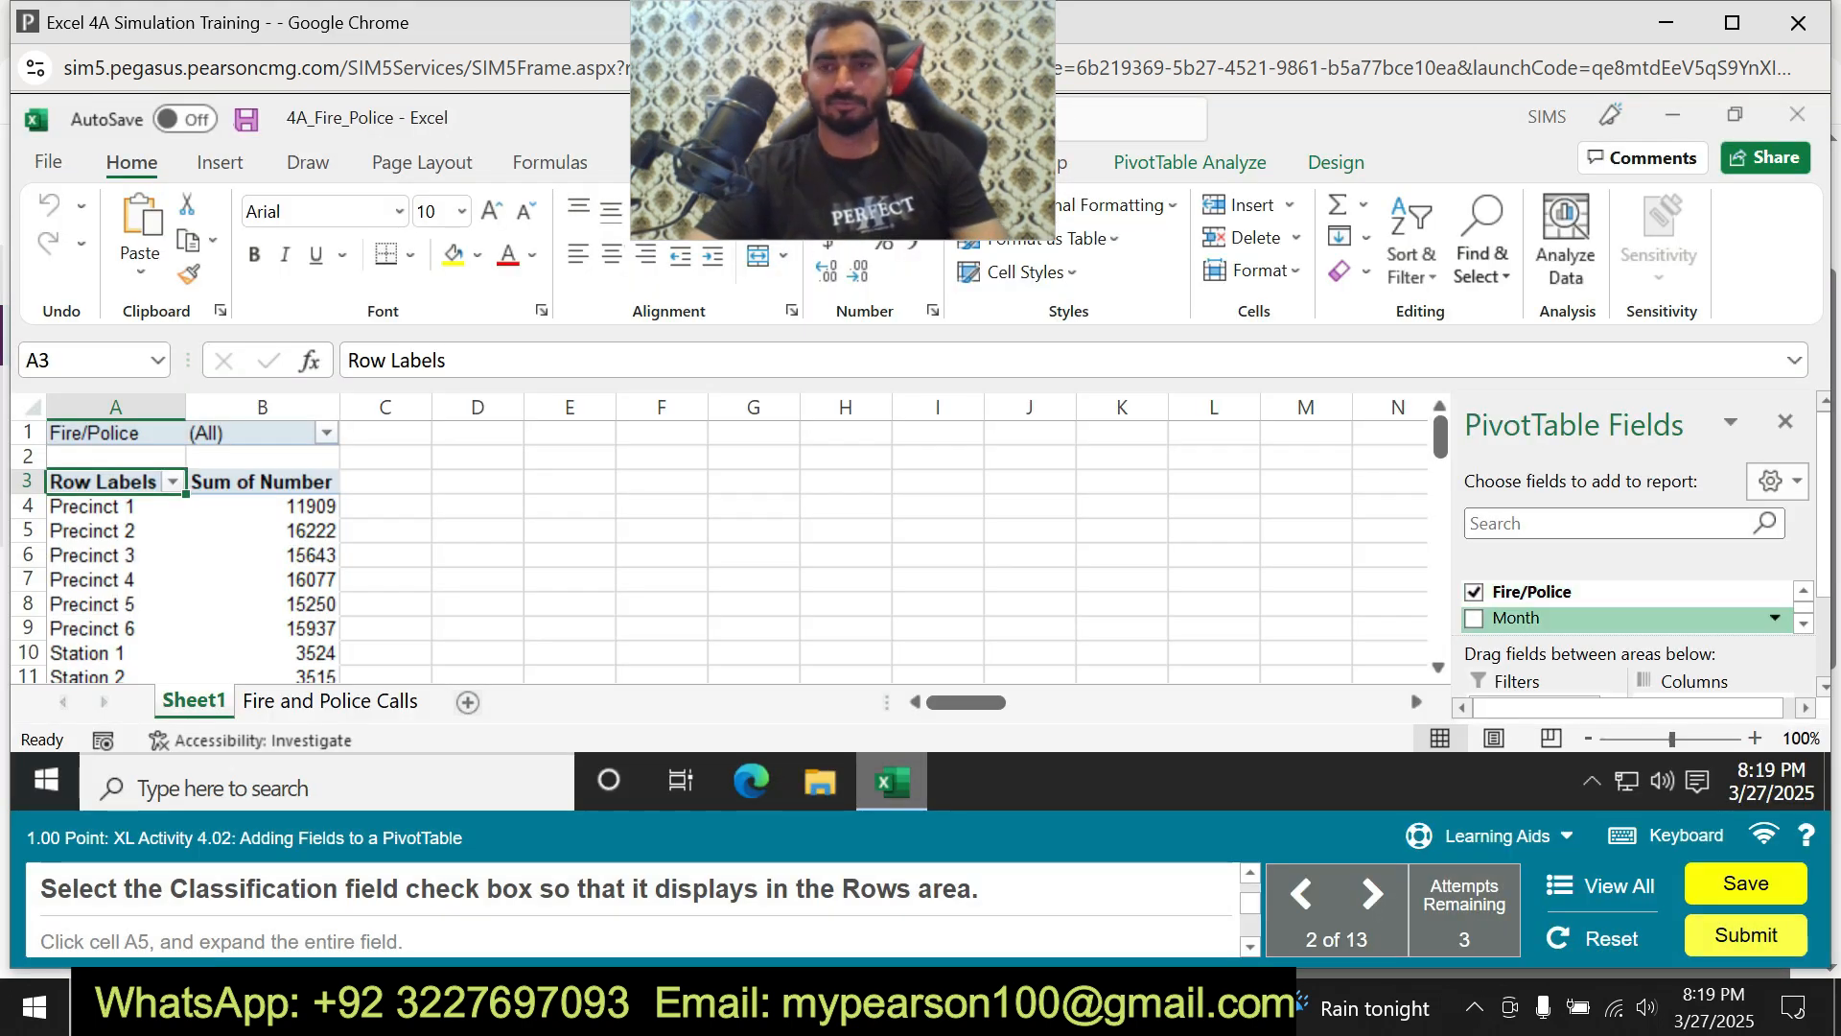
# Add the Classification field to the PivotTable's Rows area.
pyautogui.scroll(-2, 1630, 606)
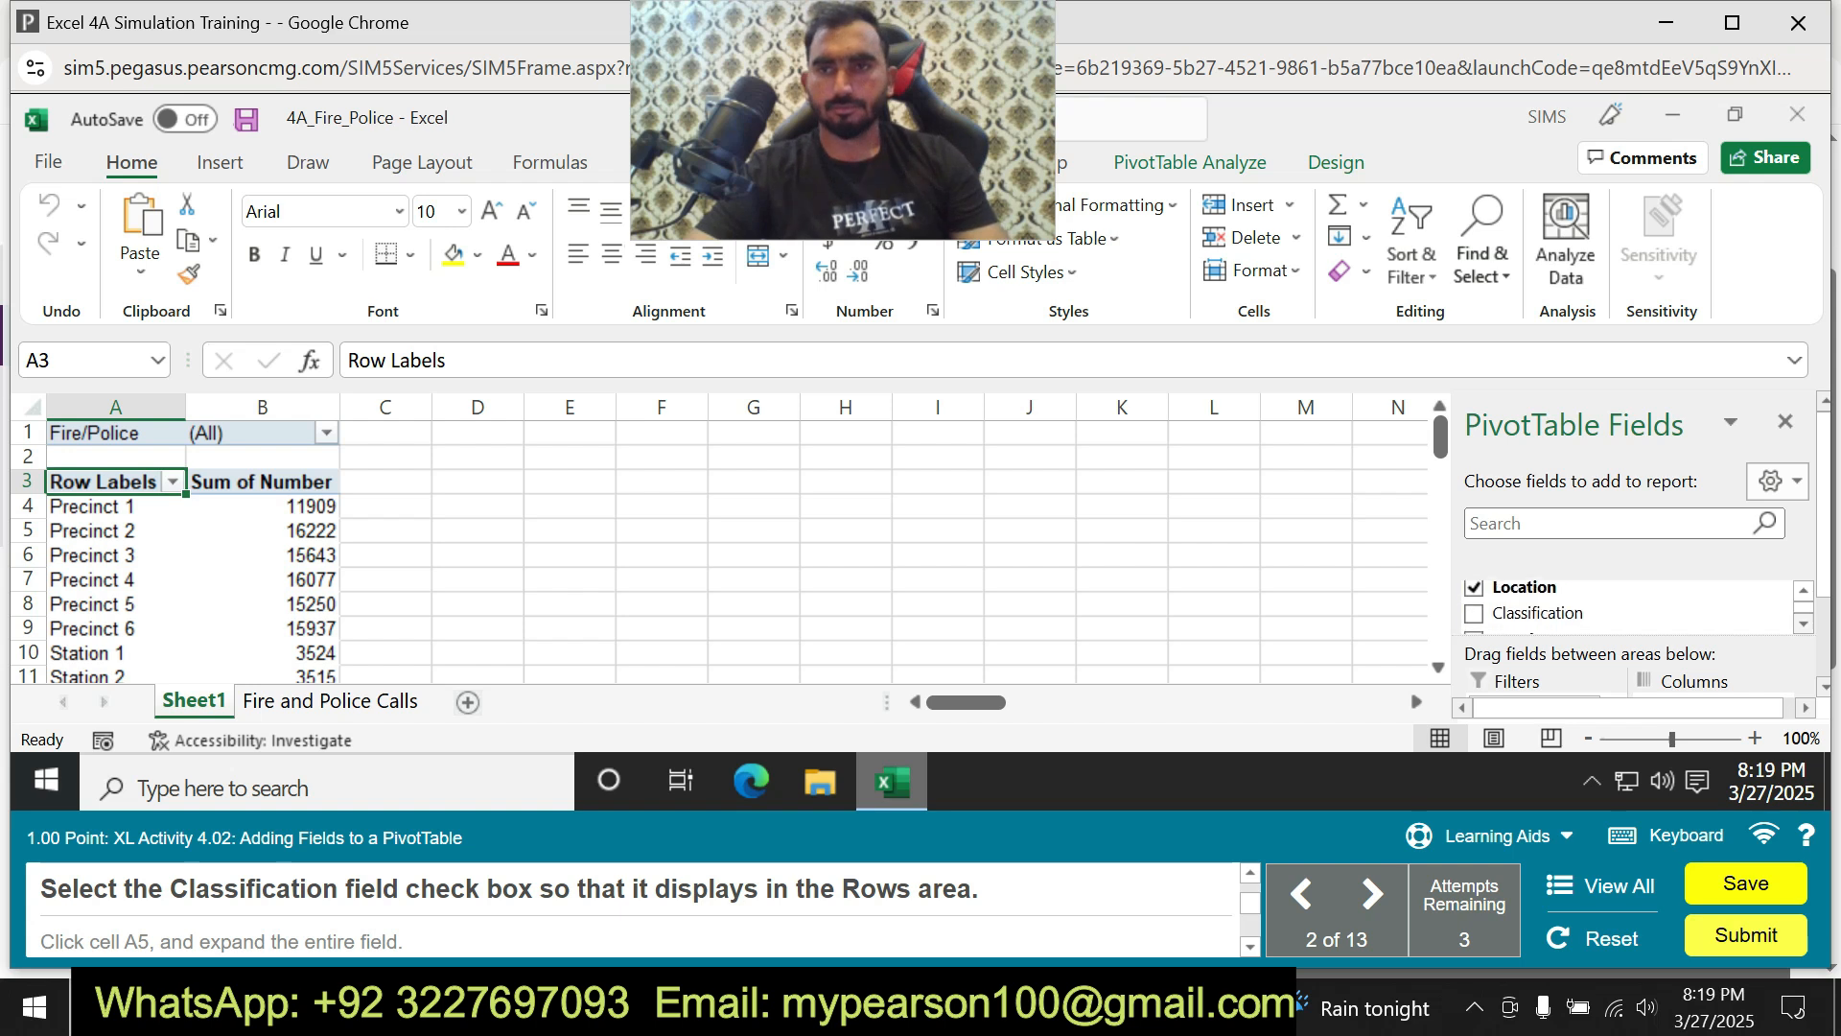
pyautogui.scroll(1, 1553, 609)
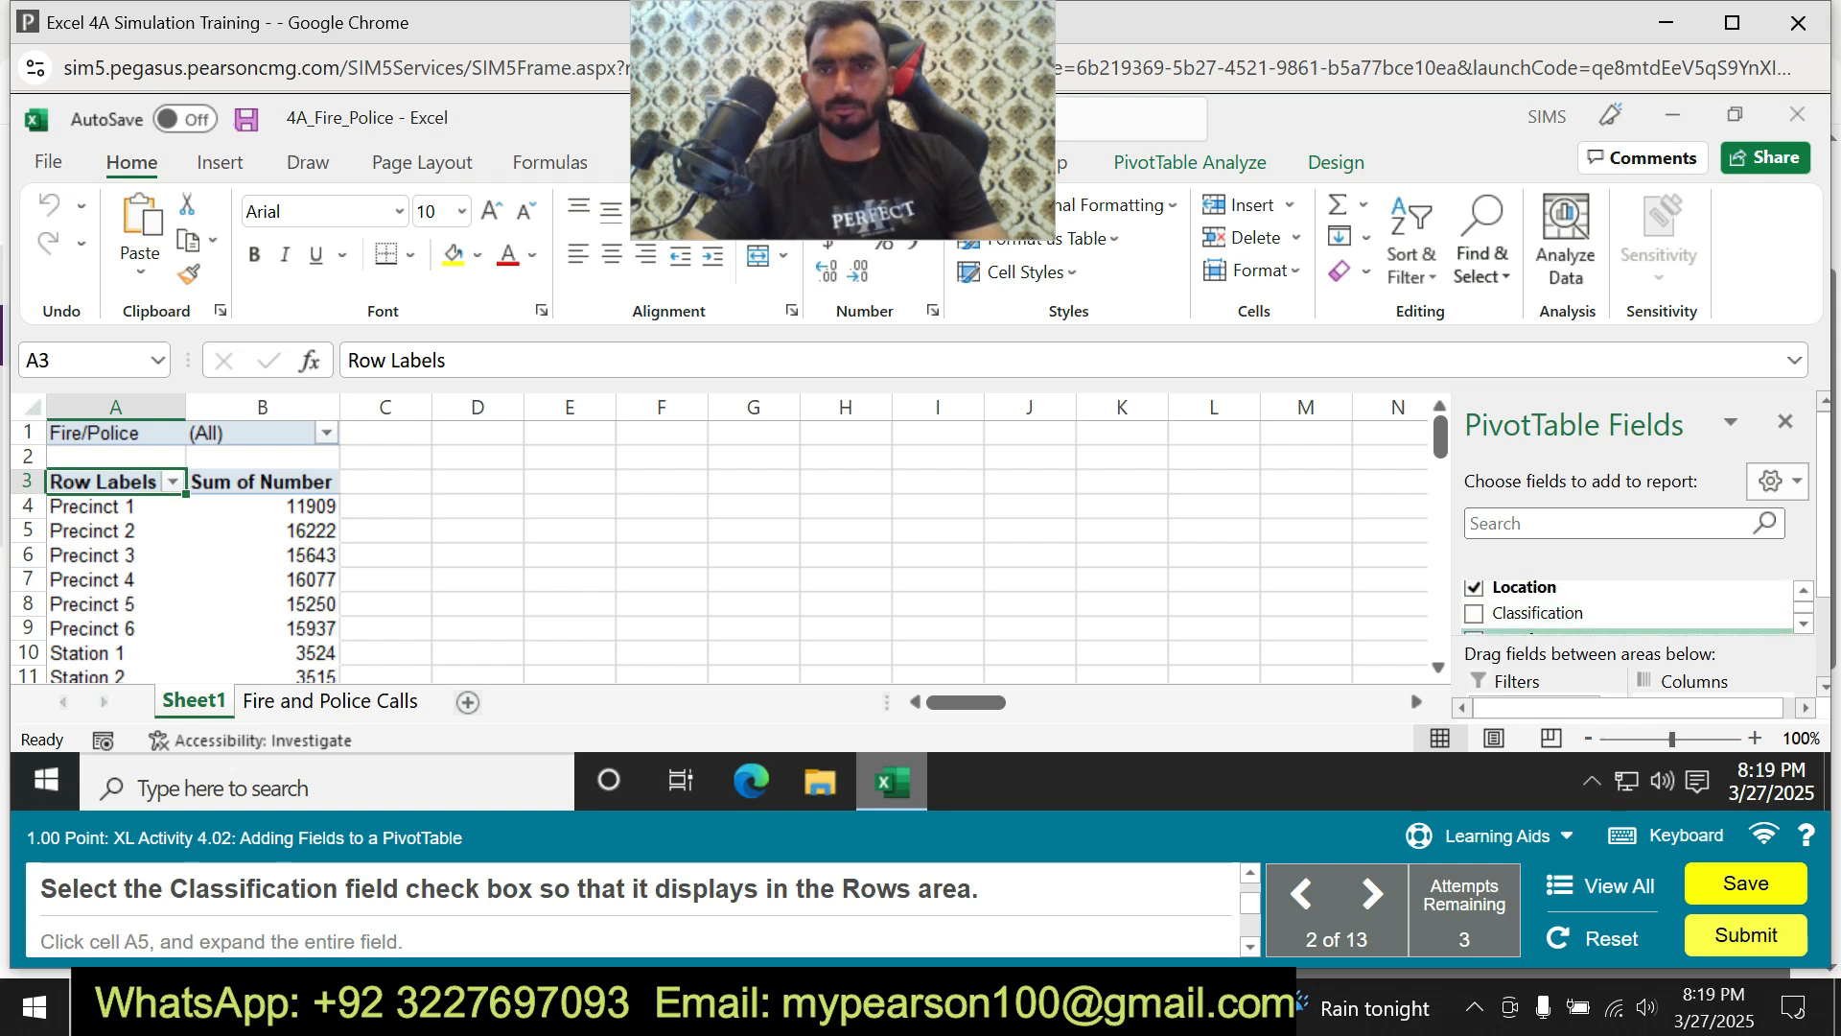
pyautogui.click(1475, 614)
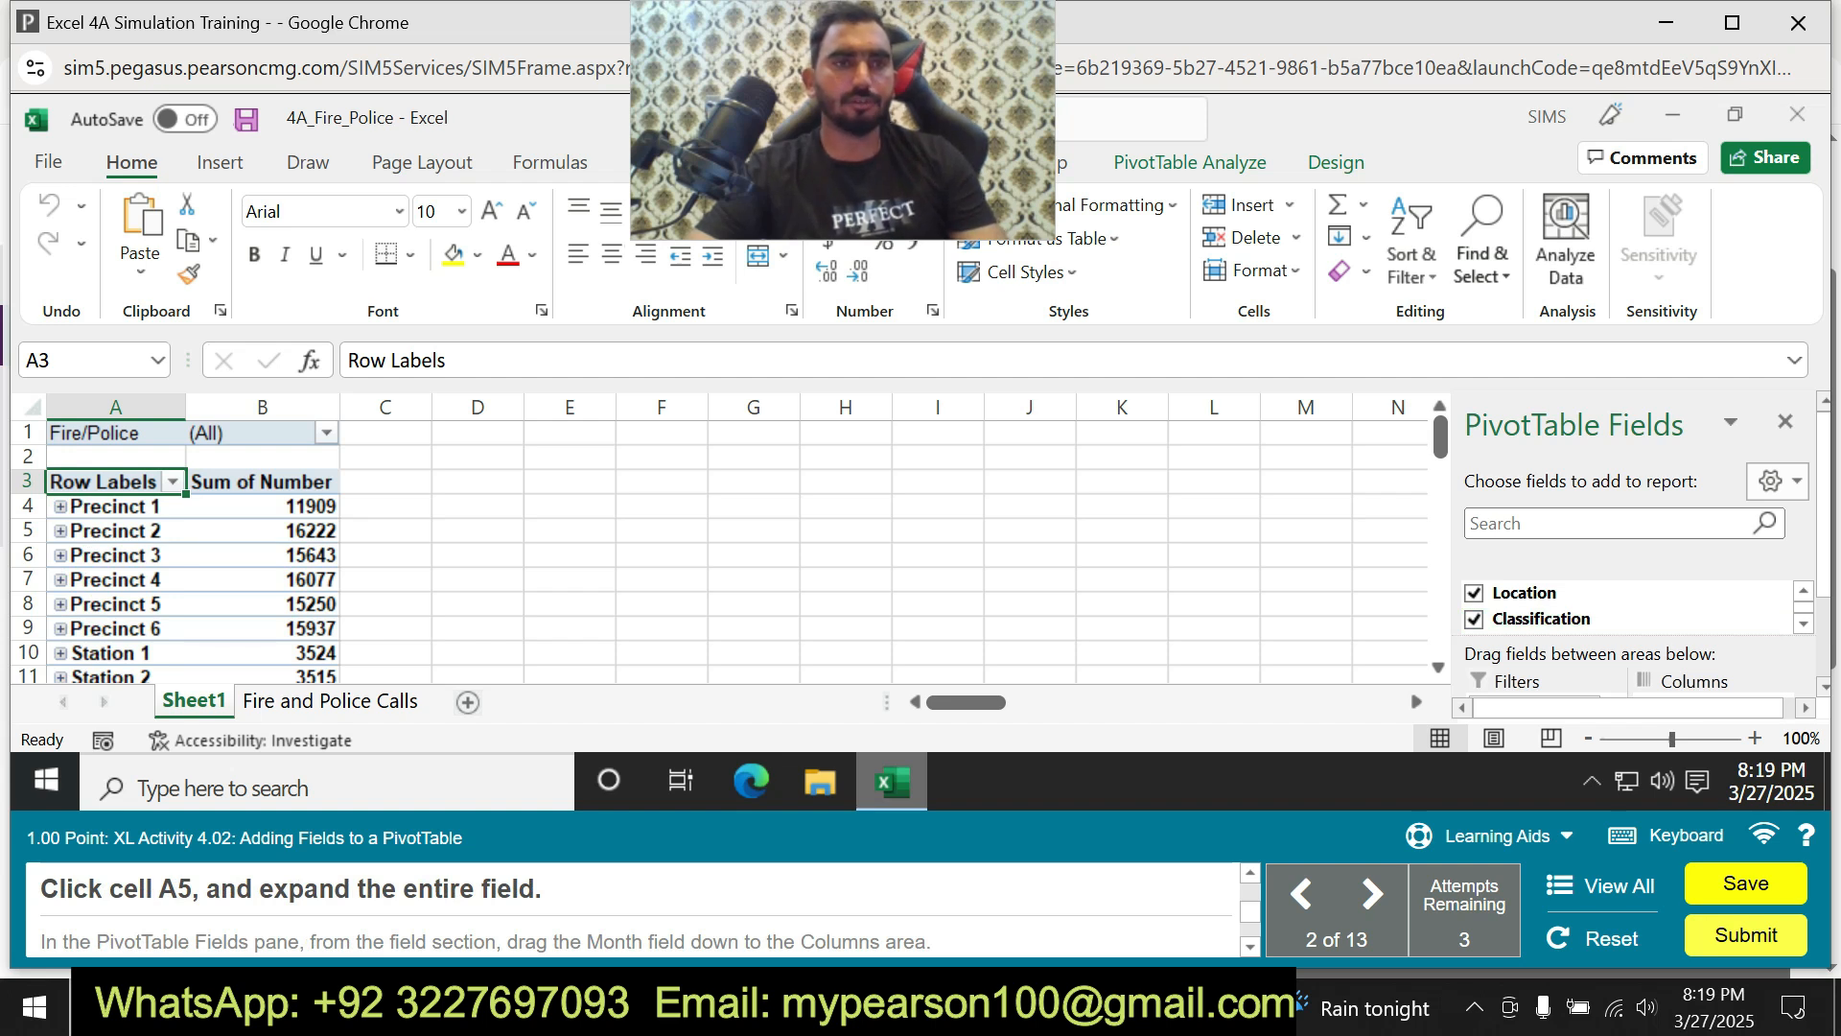
# Try to expand the entire Location field from the Precinct 2 label in cell A5.
pyautogui.click(115, 531)
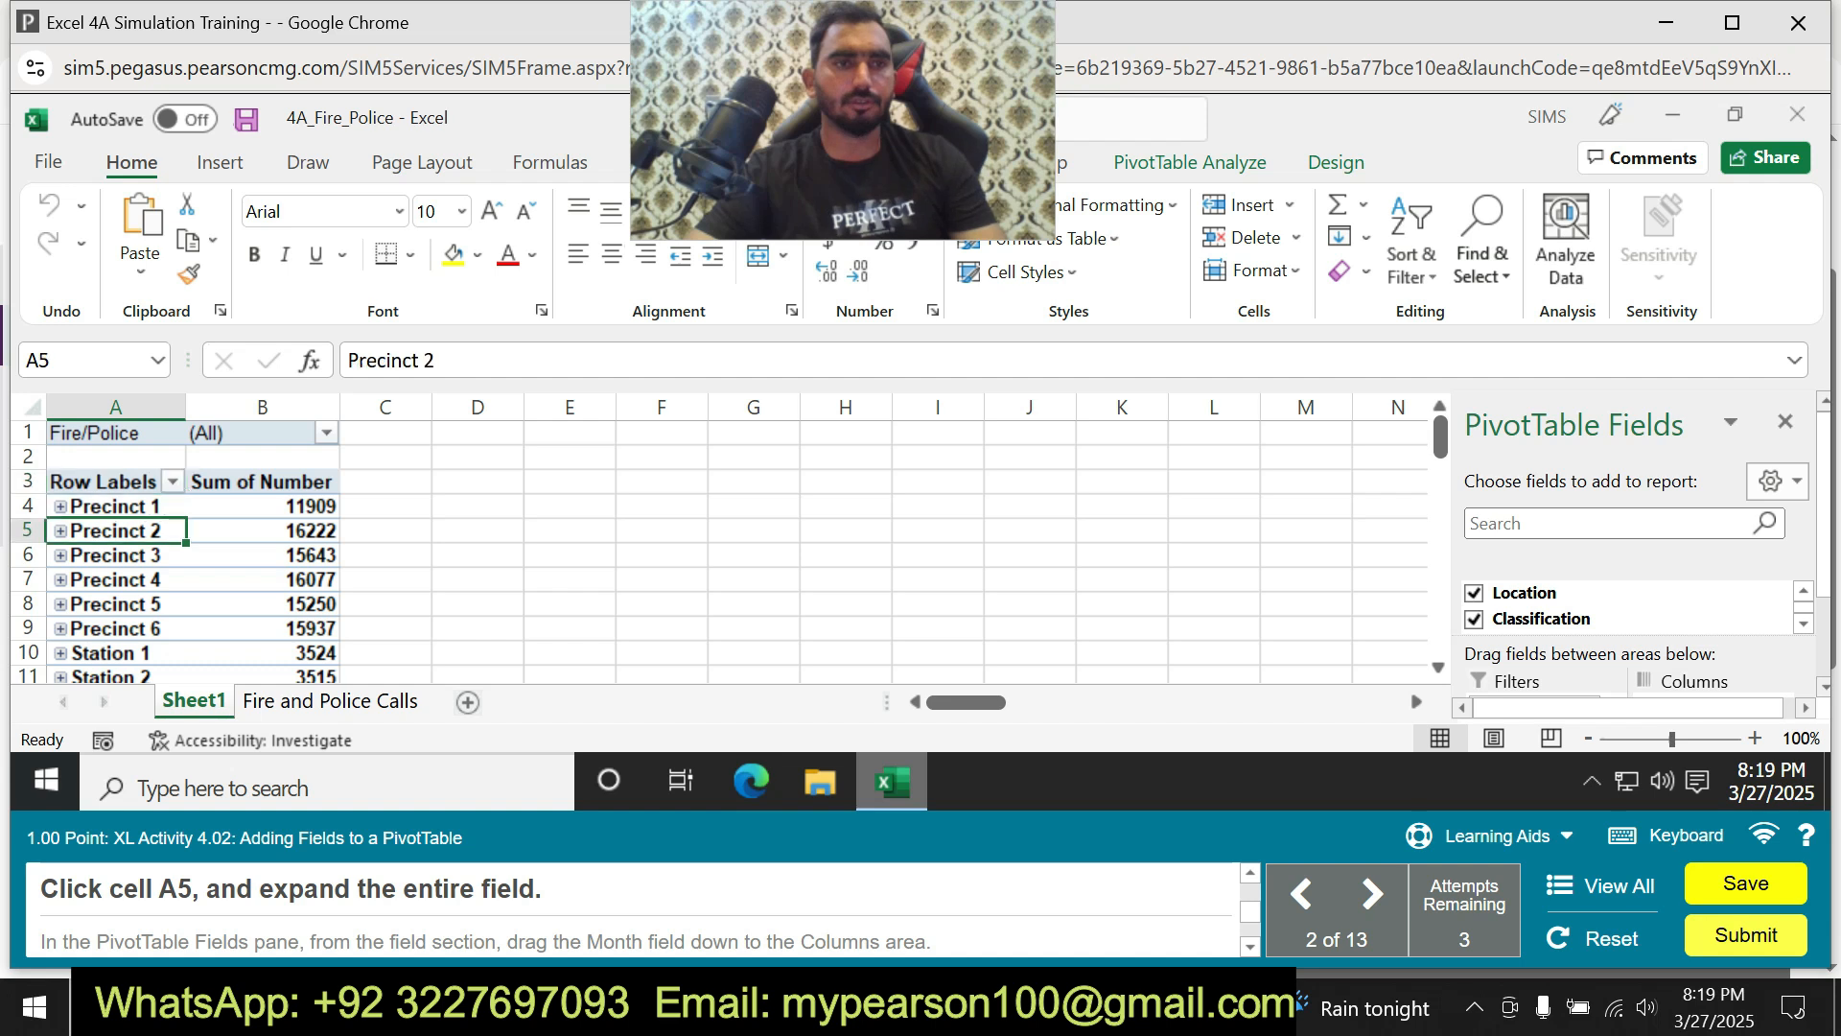
pyautogui.press('F2')
pyautogui.press('Return')
pyautogui.click(113, 532)
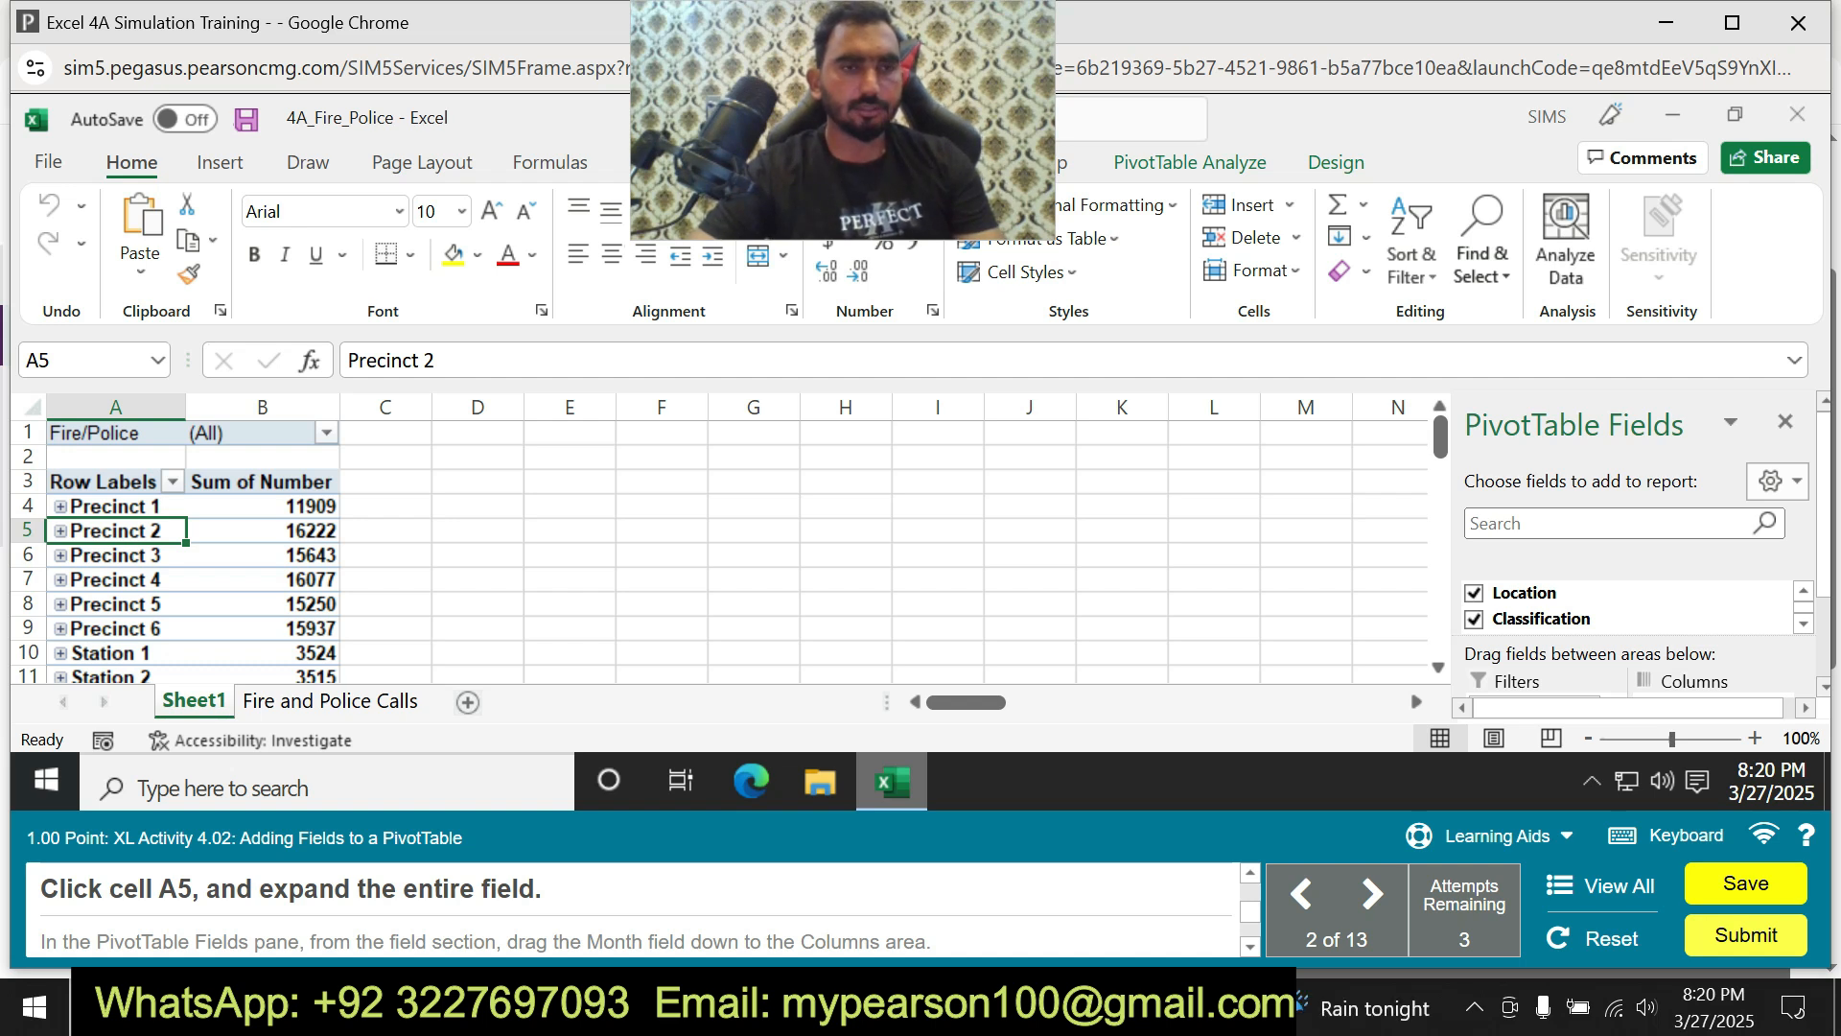
pyautogui.rightClick(113, 531)
pyautogui.press('Up')
pyautogui.press('Up')
pyautogui.press('Up')
pyautogui.press('Up')
pyautogui.press('Up')
pyautogui.press('Up')
pyautogui.press('Up')
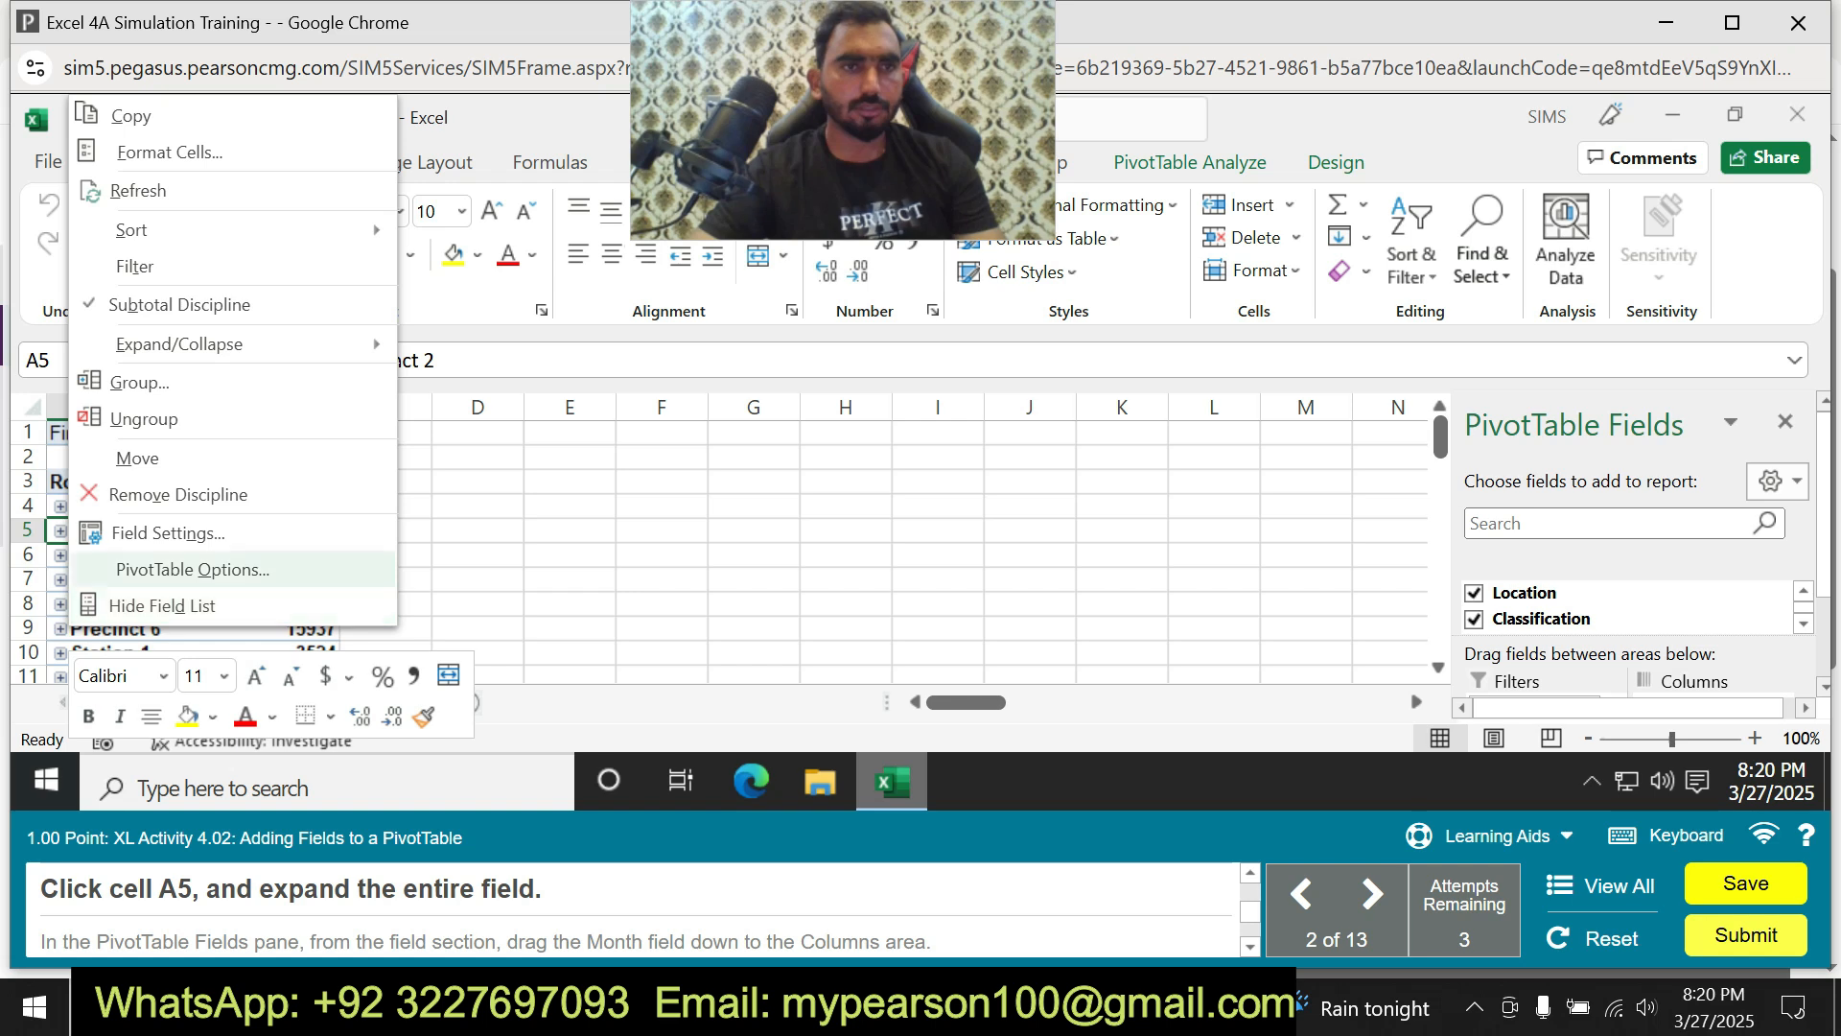
pyautogui.press('Up')
pyautogui.press('Right')
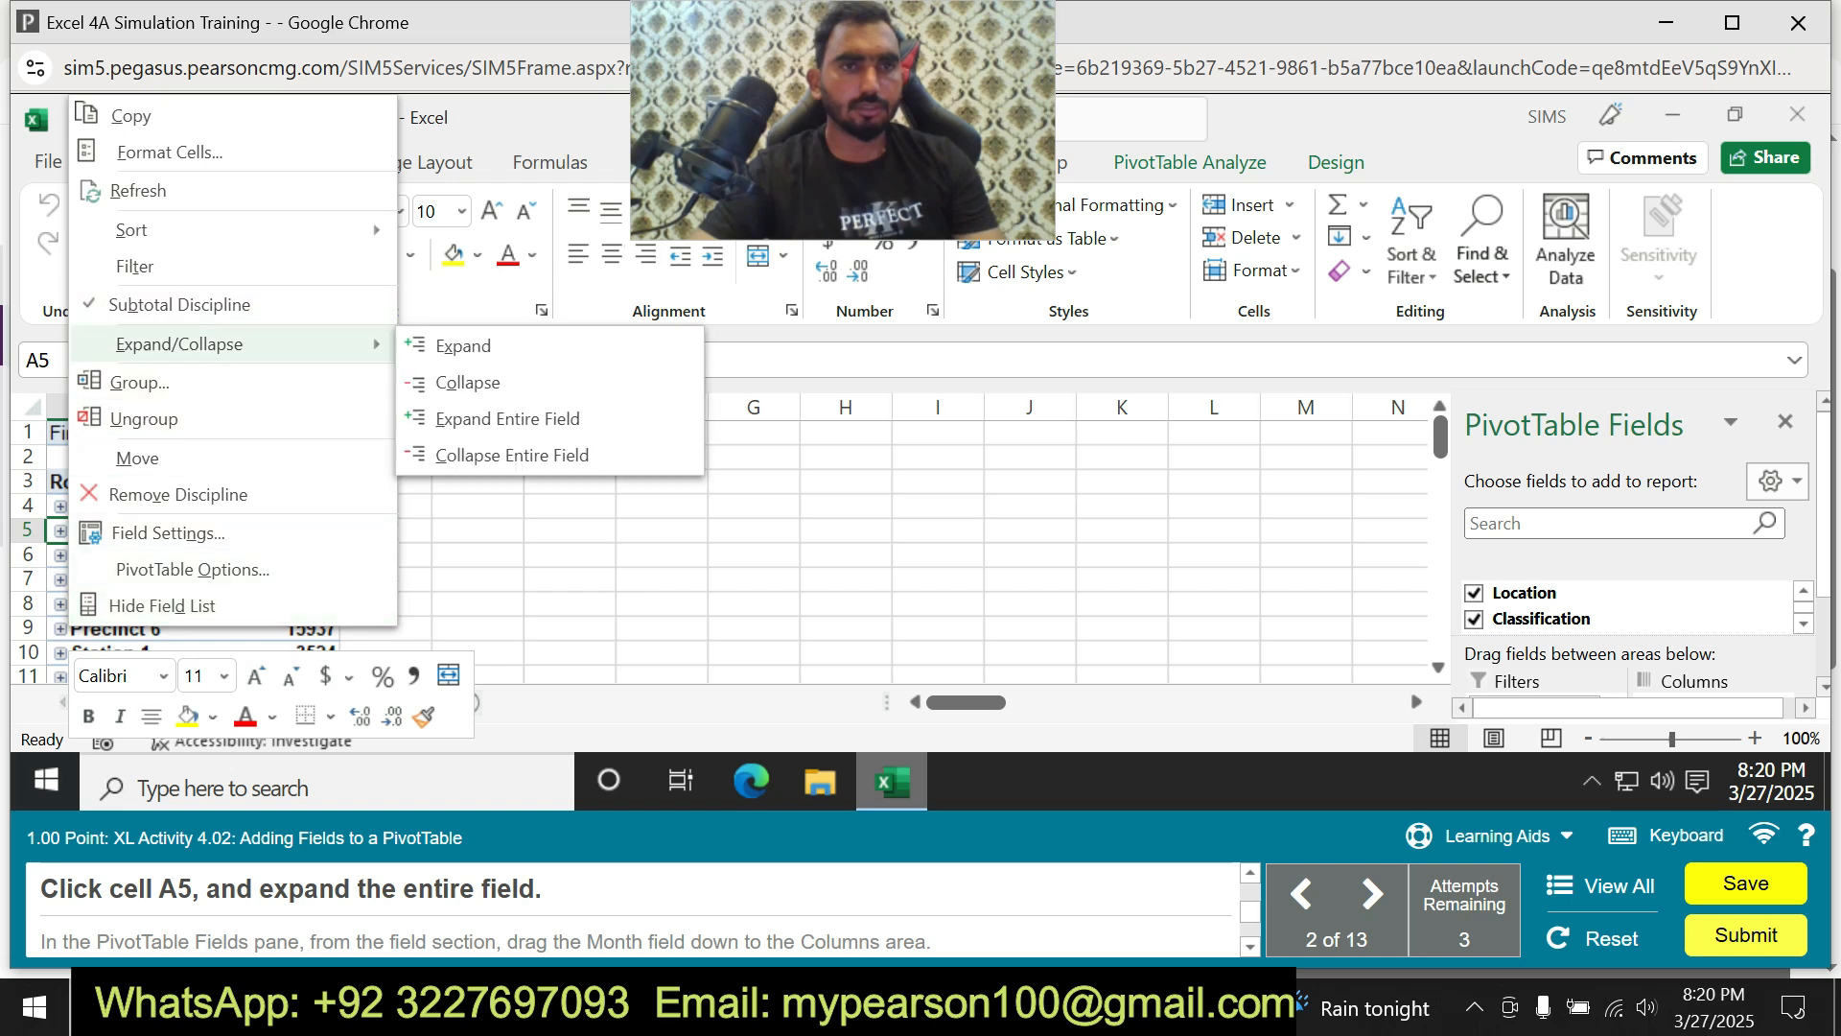
pyautogui.press('Down')
pyautogui.press('Return')
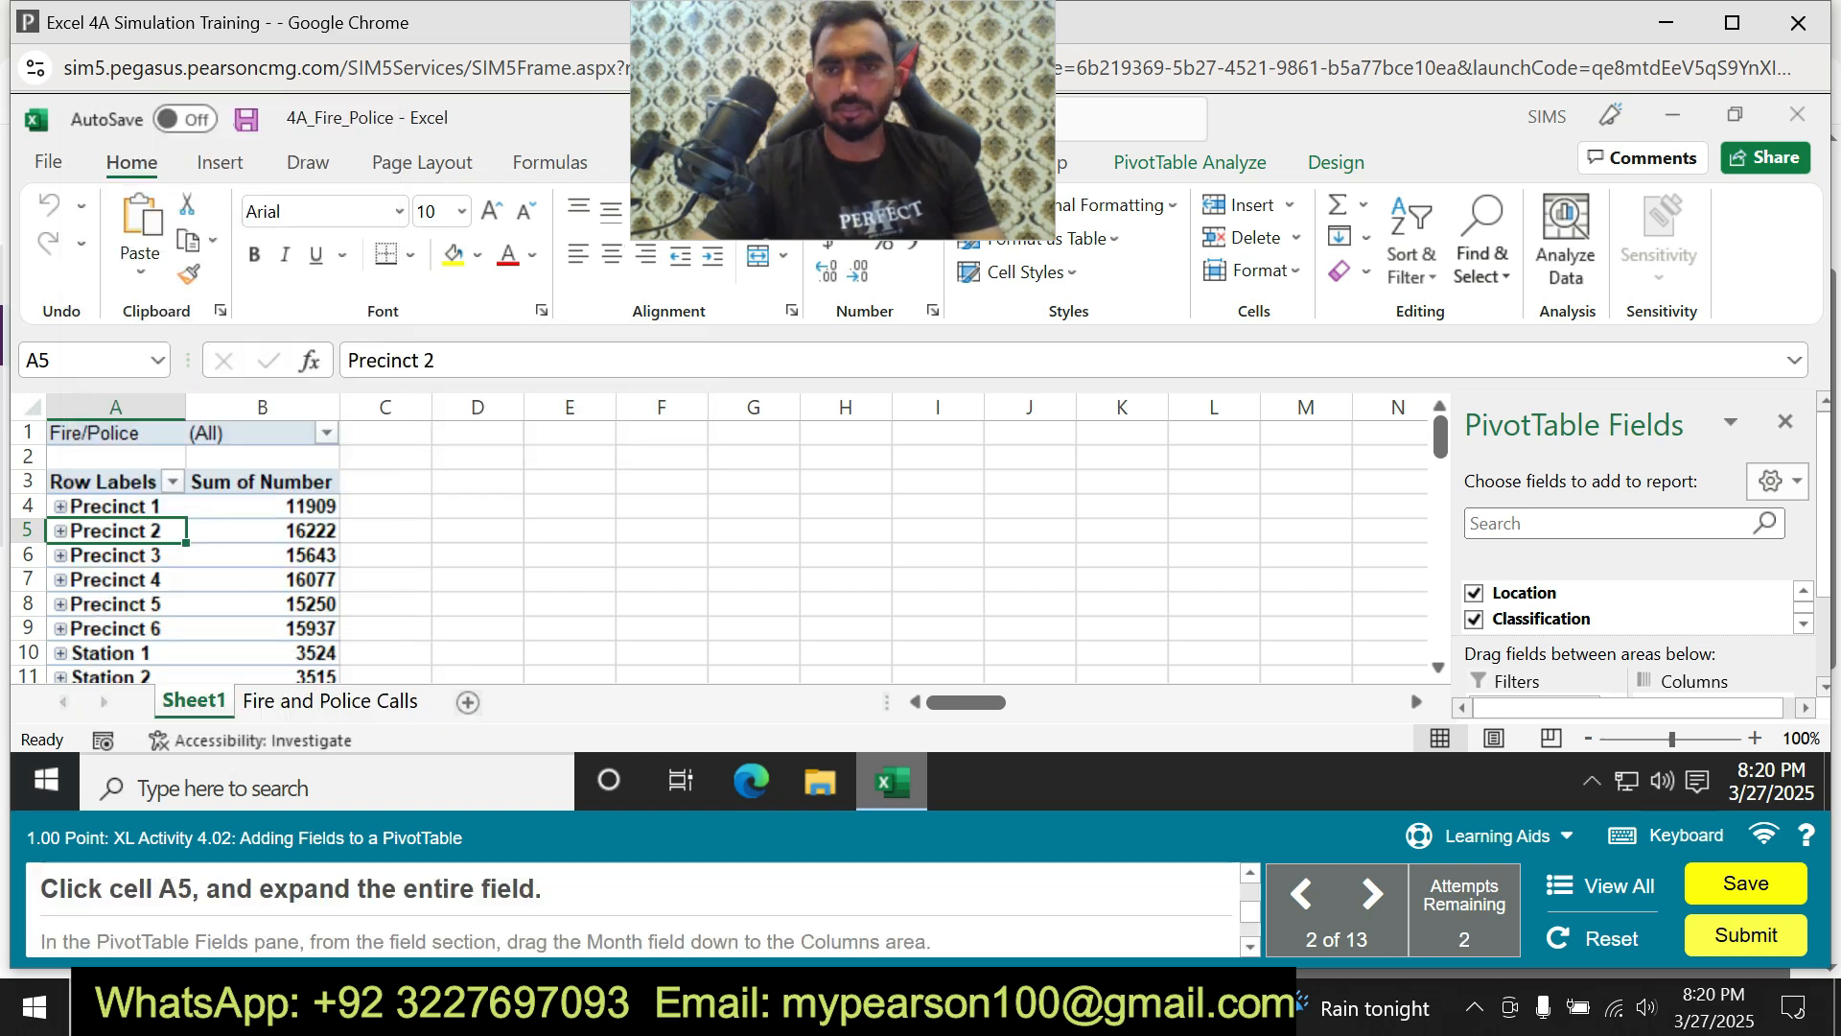
# Consult the practice hint on expanding the entire field from cell A5.
pyautogui.click(1496, 836)
pyautogui.click(1511, 774)
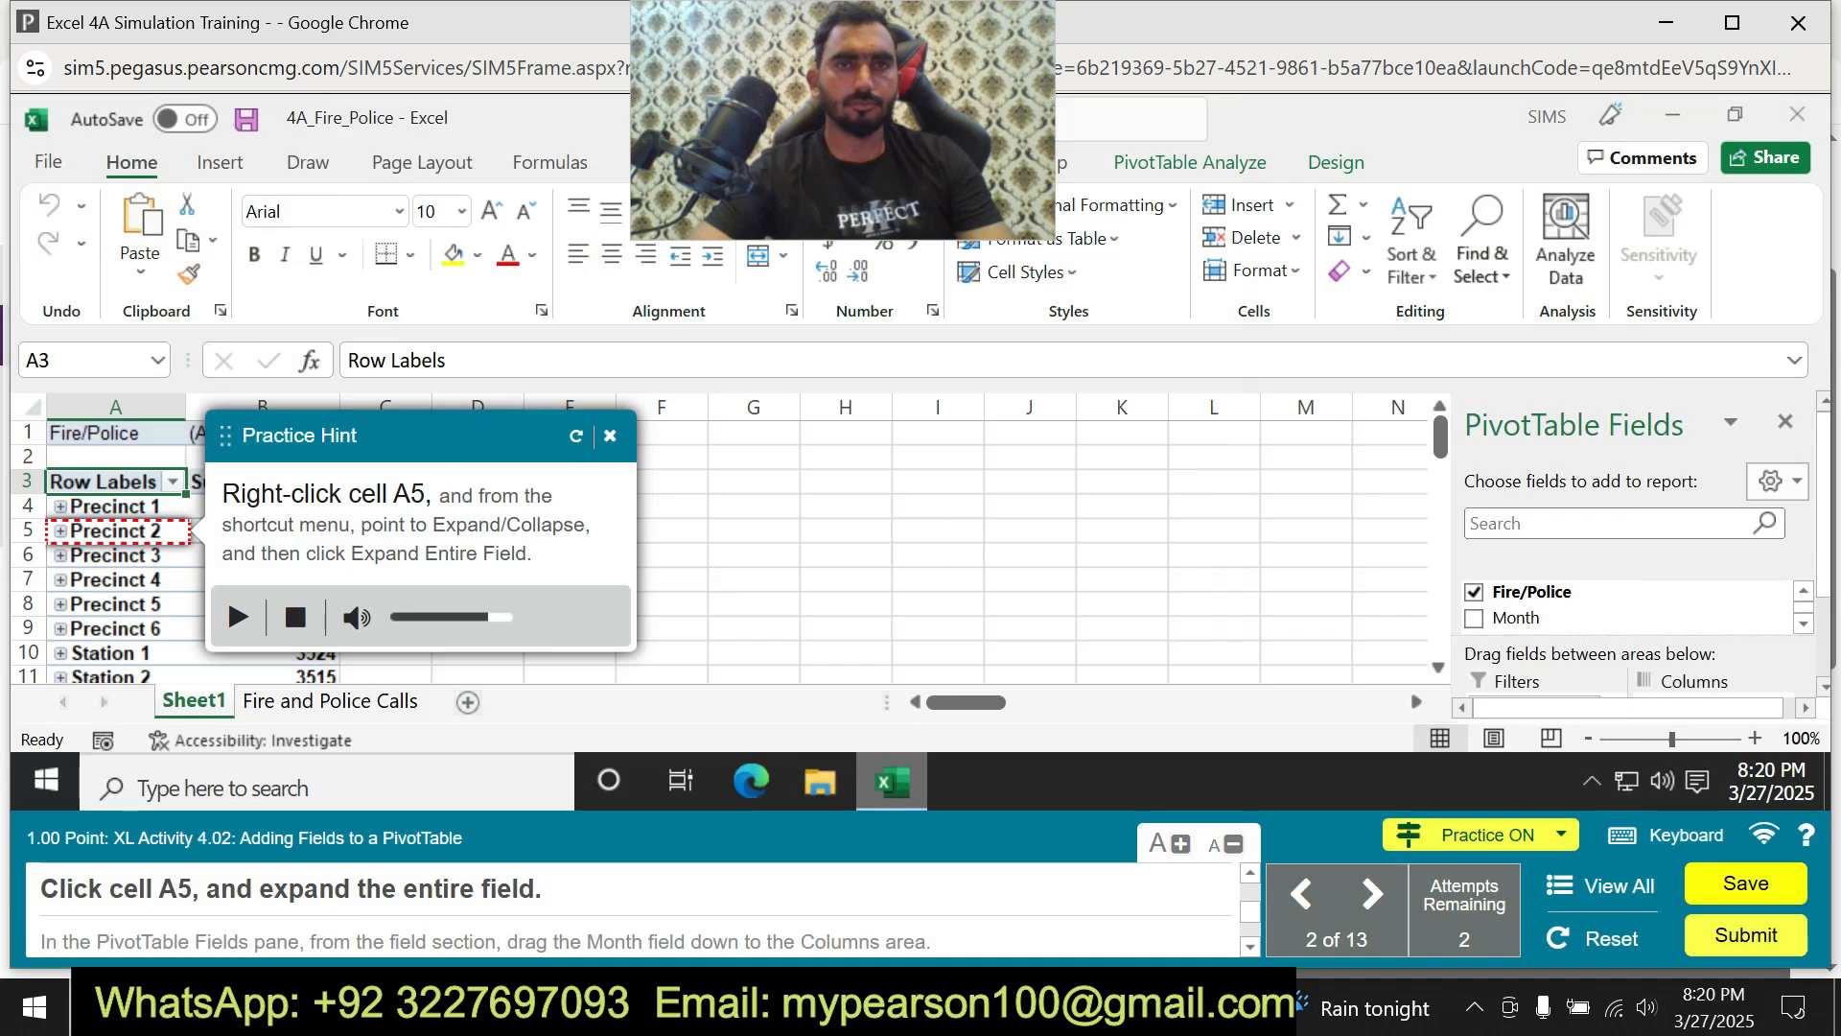
pyautogui.rightClick(153, 531)
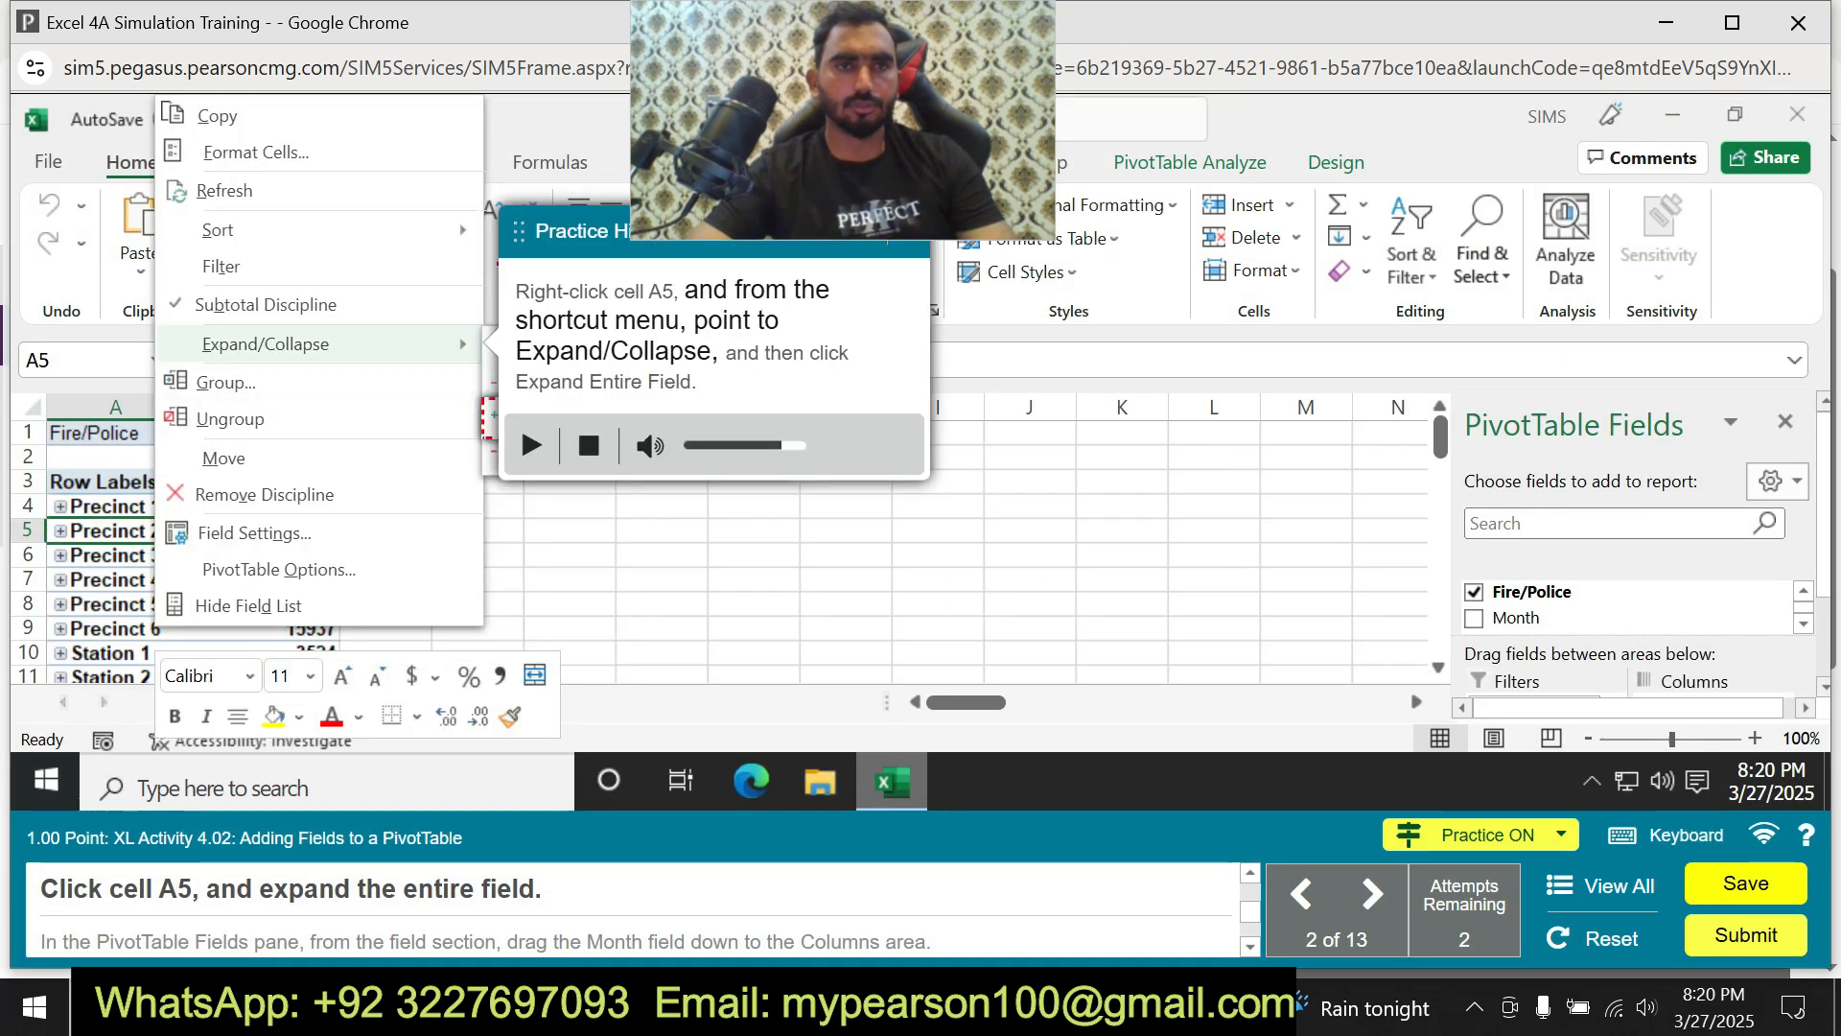
pyautogui.moveTo(288, 344)
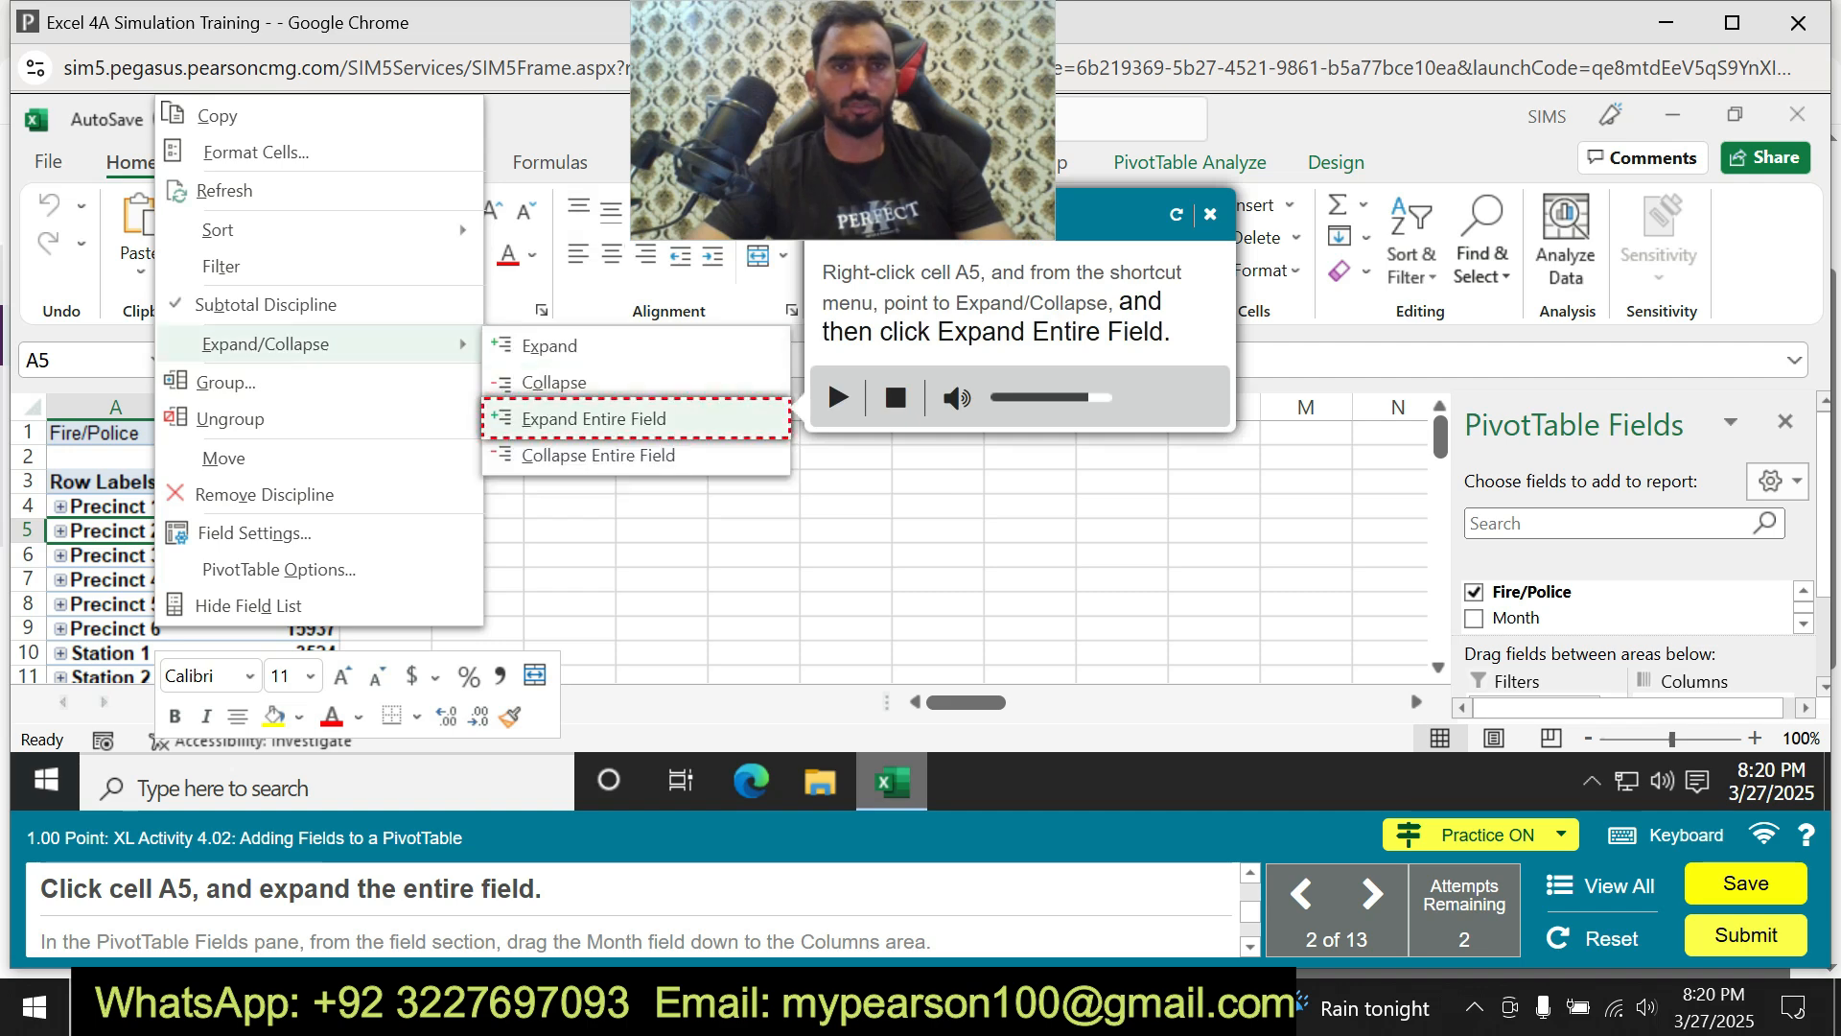
pyautogui.click(1177, 213)
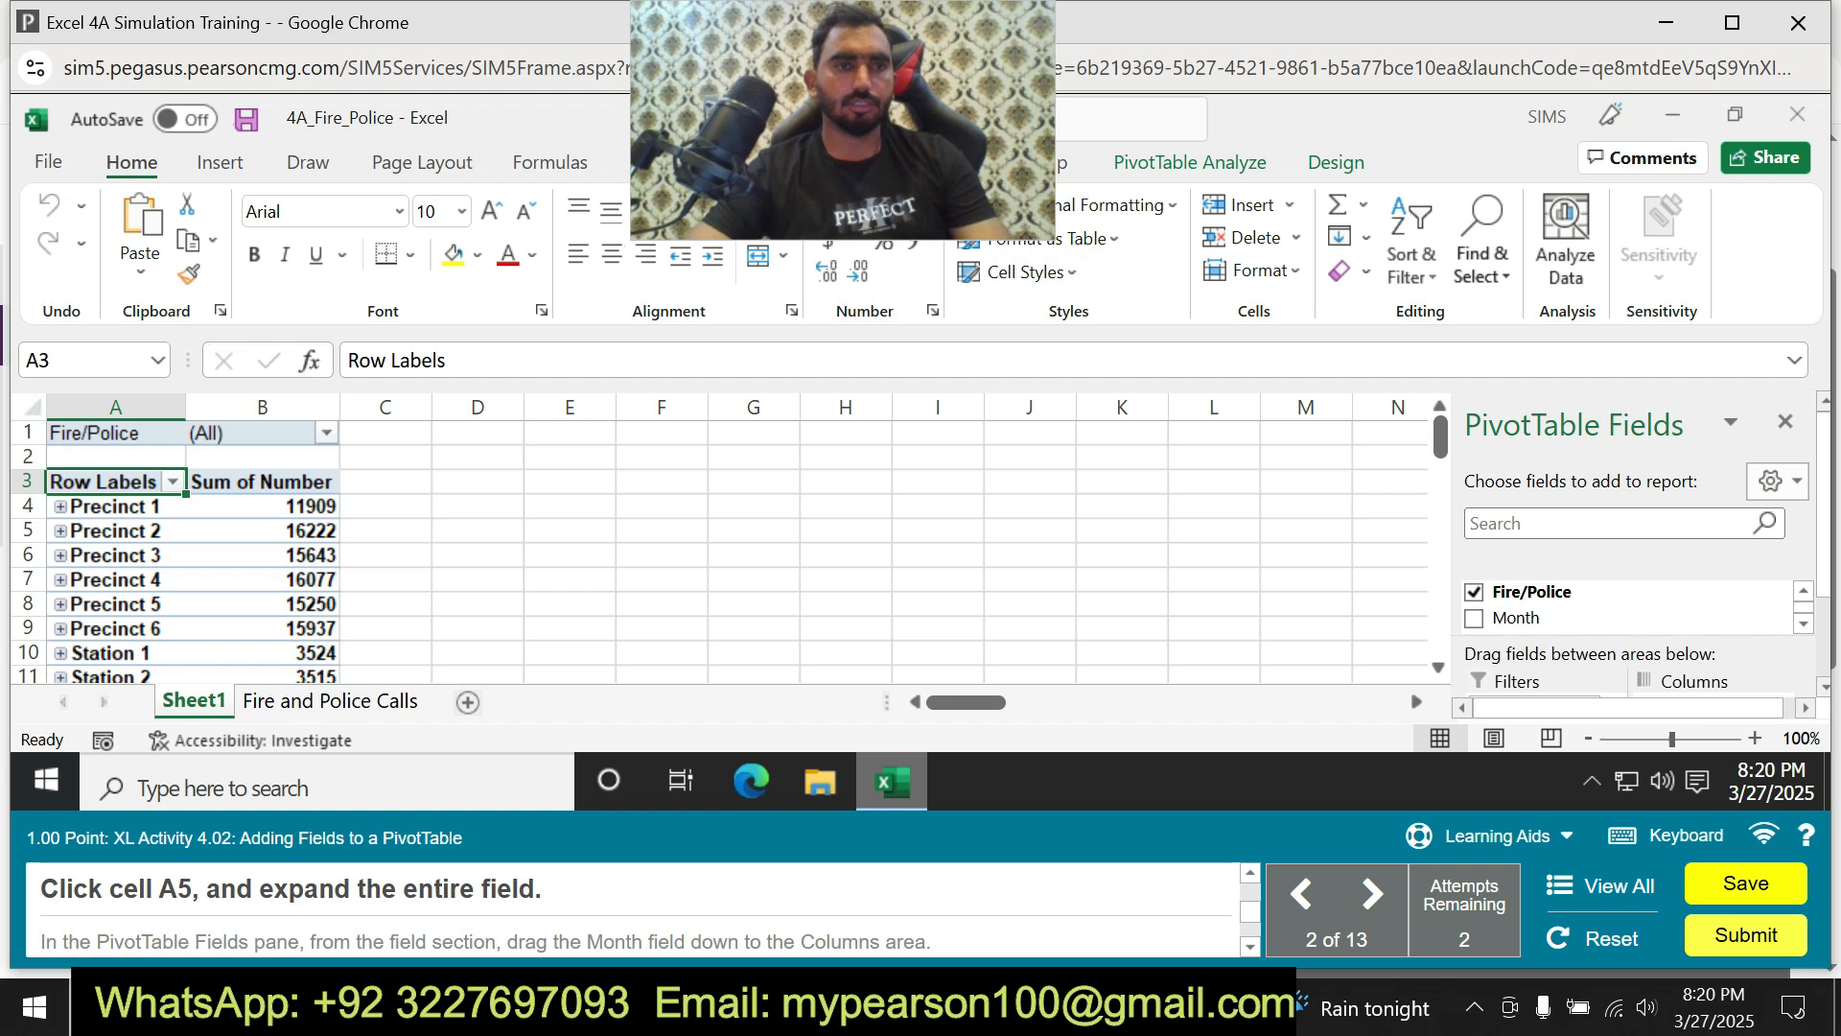
# Expand the entire Location field from cell A5 to show the classifications under each location.
pyautogui.click(116, 531)
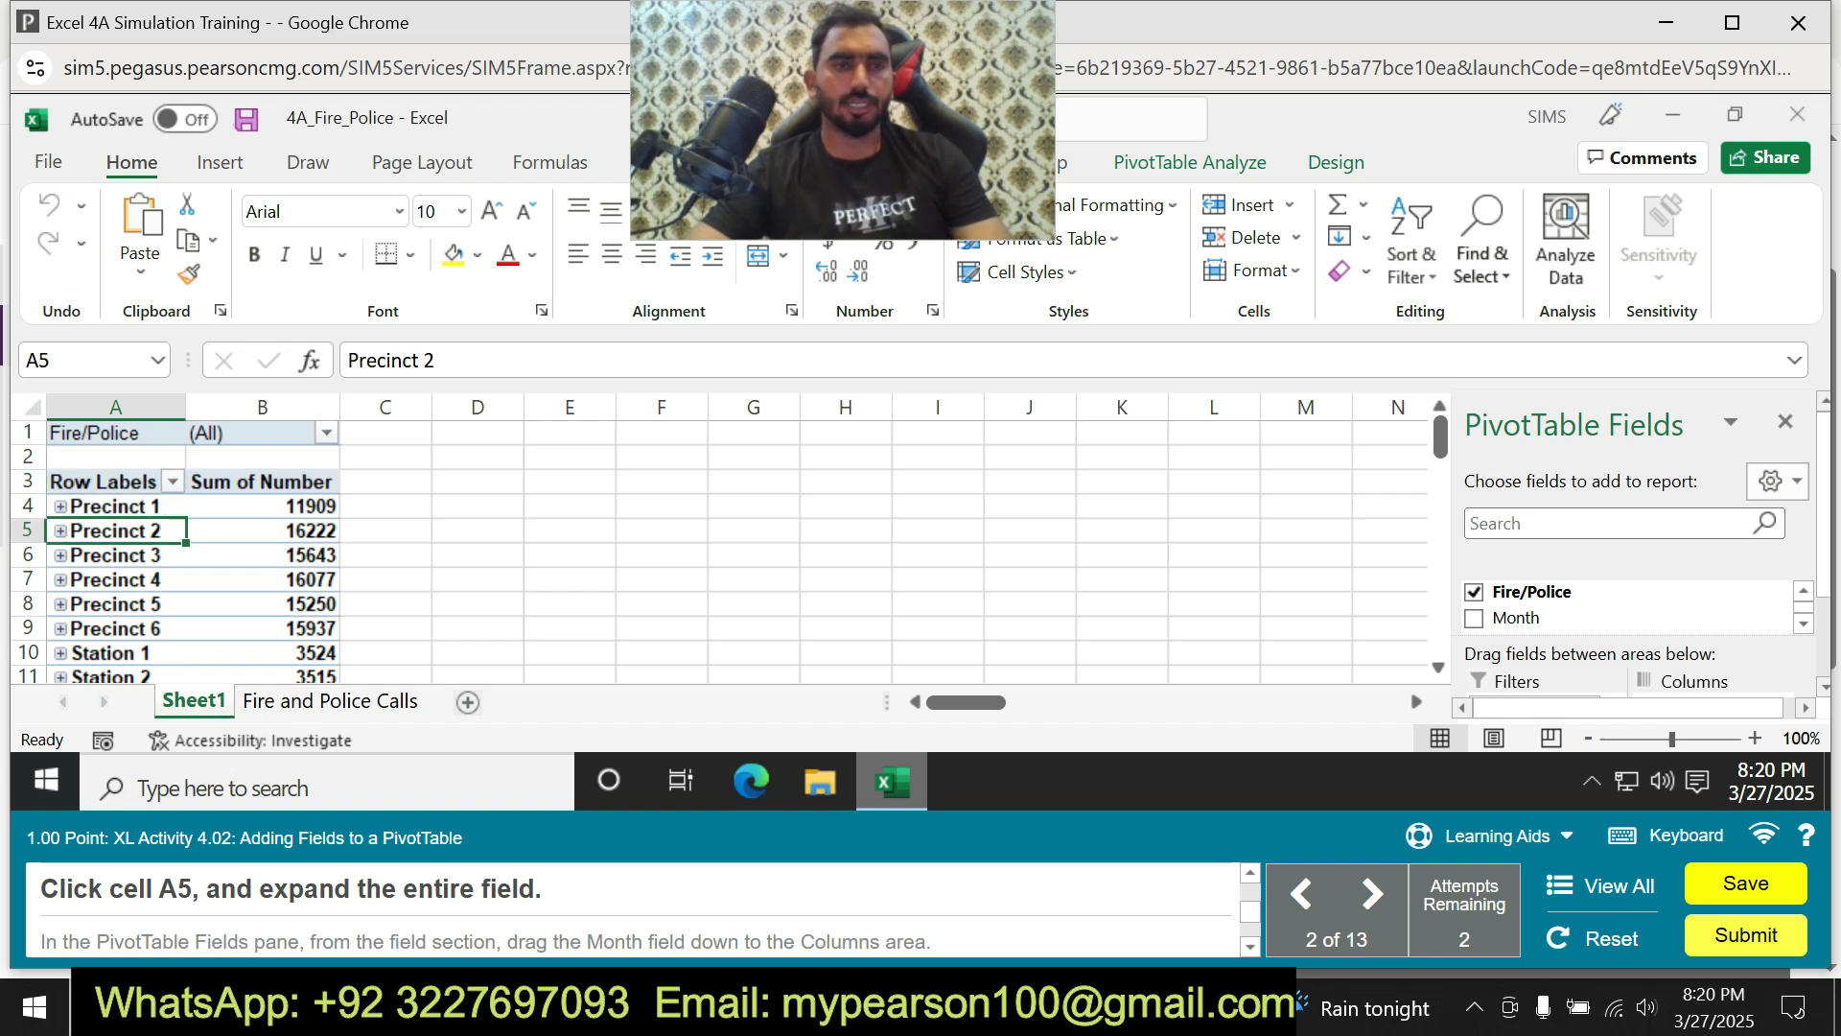
pyautogui.rightClick(151, 532)
pyautogui.moveTo(262, 345)
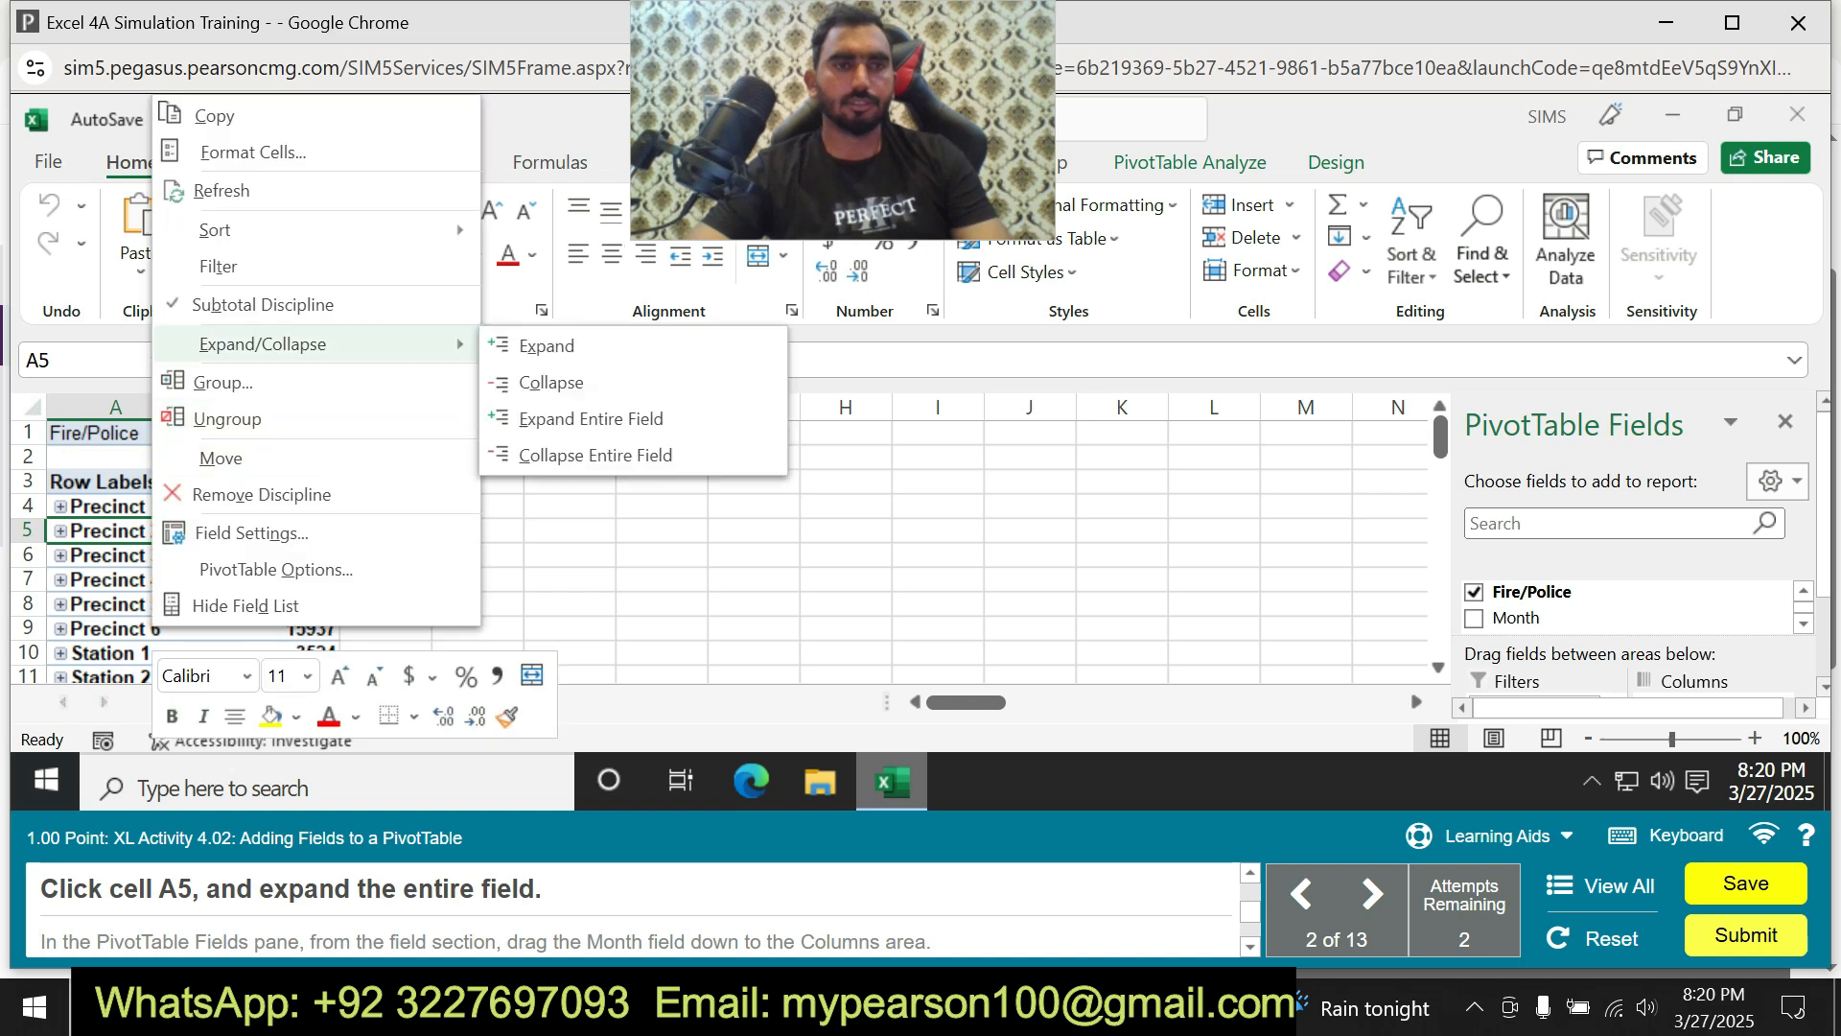
pyautogui.click(595, 419)
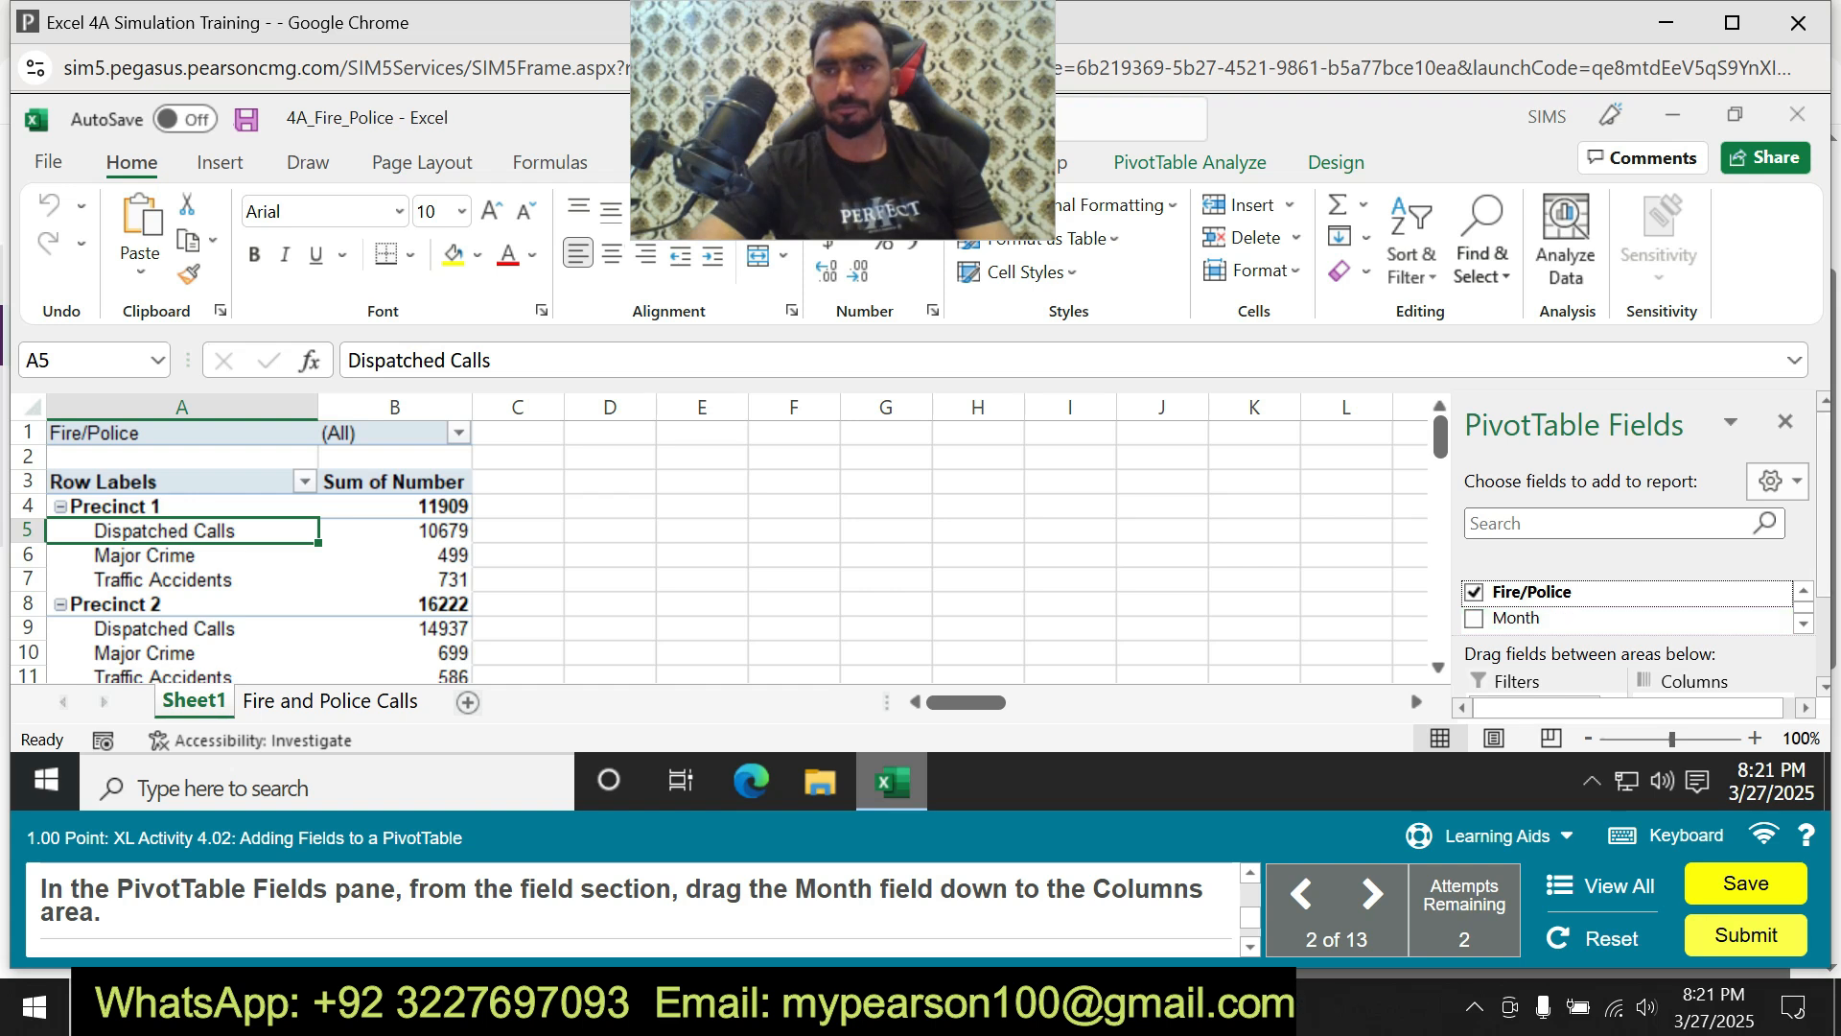
# Add the Month field to the PivotTable's Columns area.
pyautogui.scroll(-2, 1630, 538)
pyautogui.moveTo(1534, 538); pyautogui.dragTo(1669, 632)
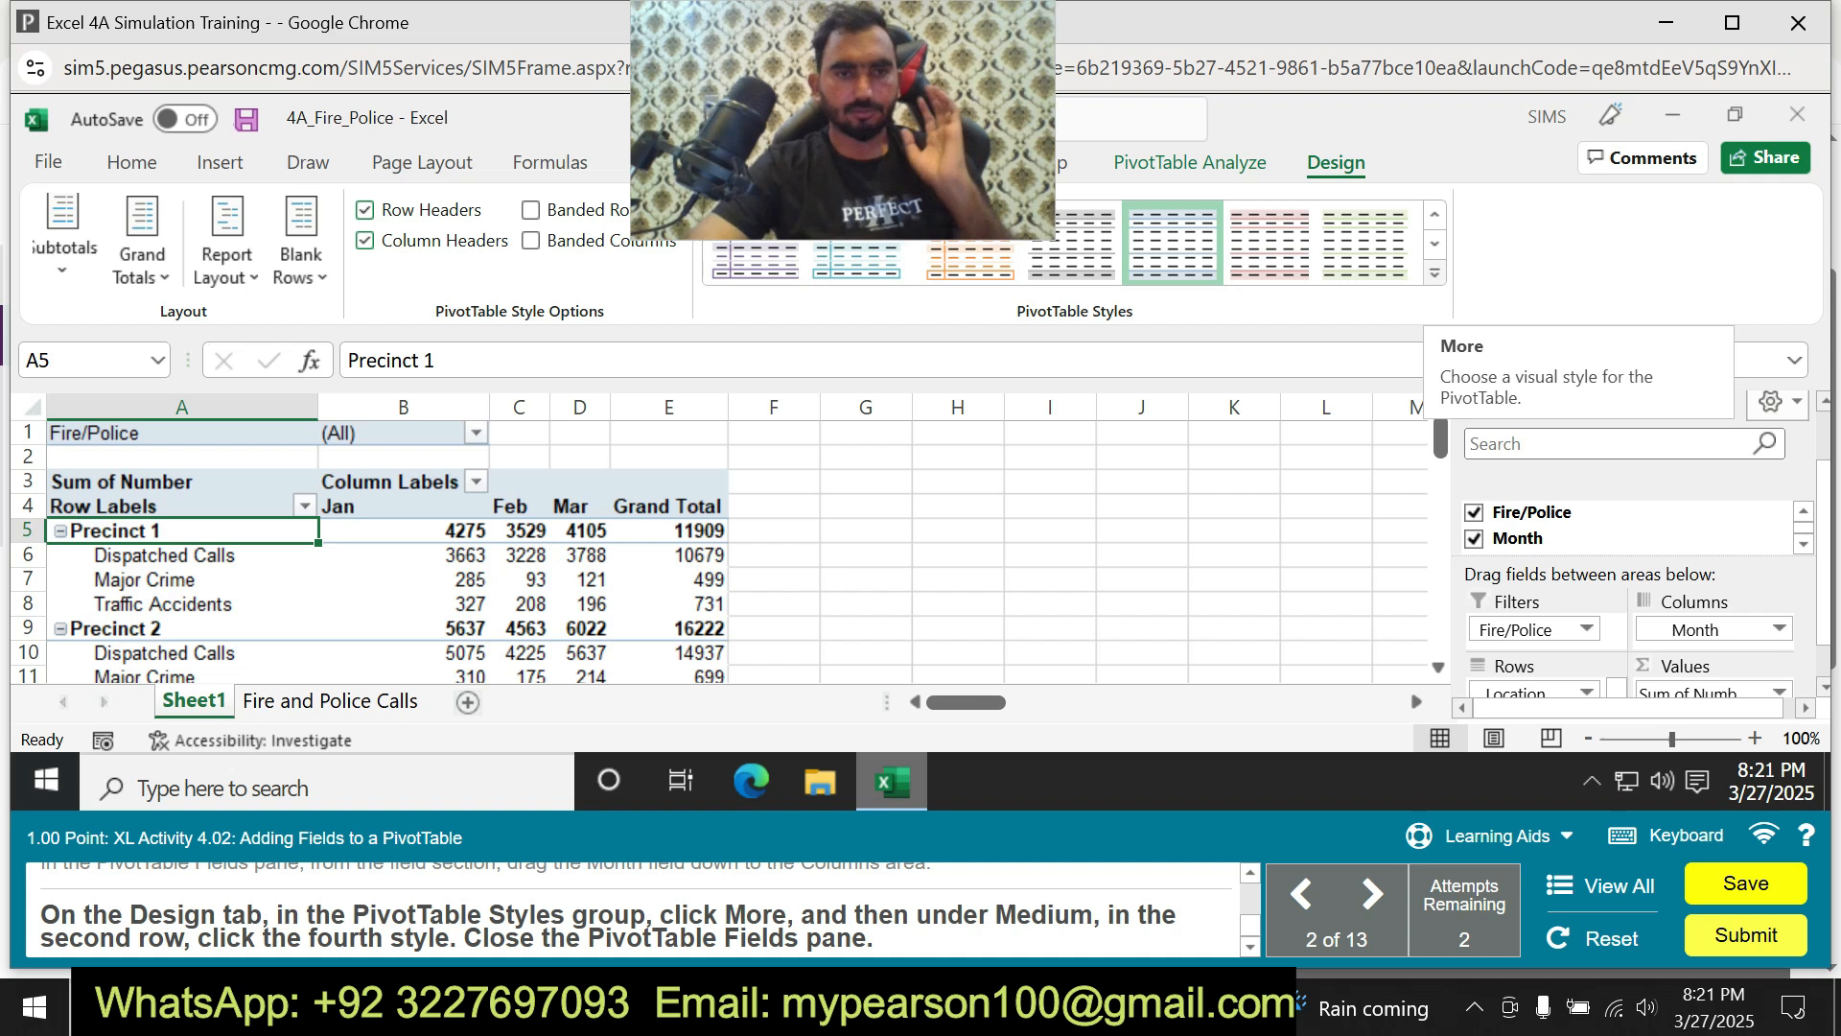
# Try to apply the fourth style in the second row of the Light PivotTable styles.
pyautogui.click(1434, 274)
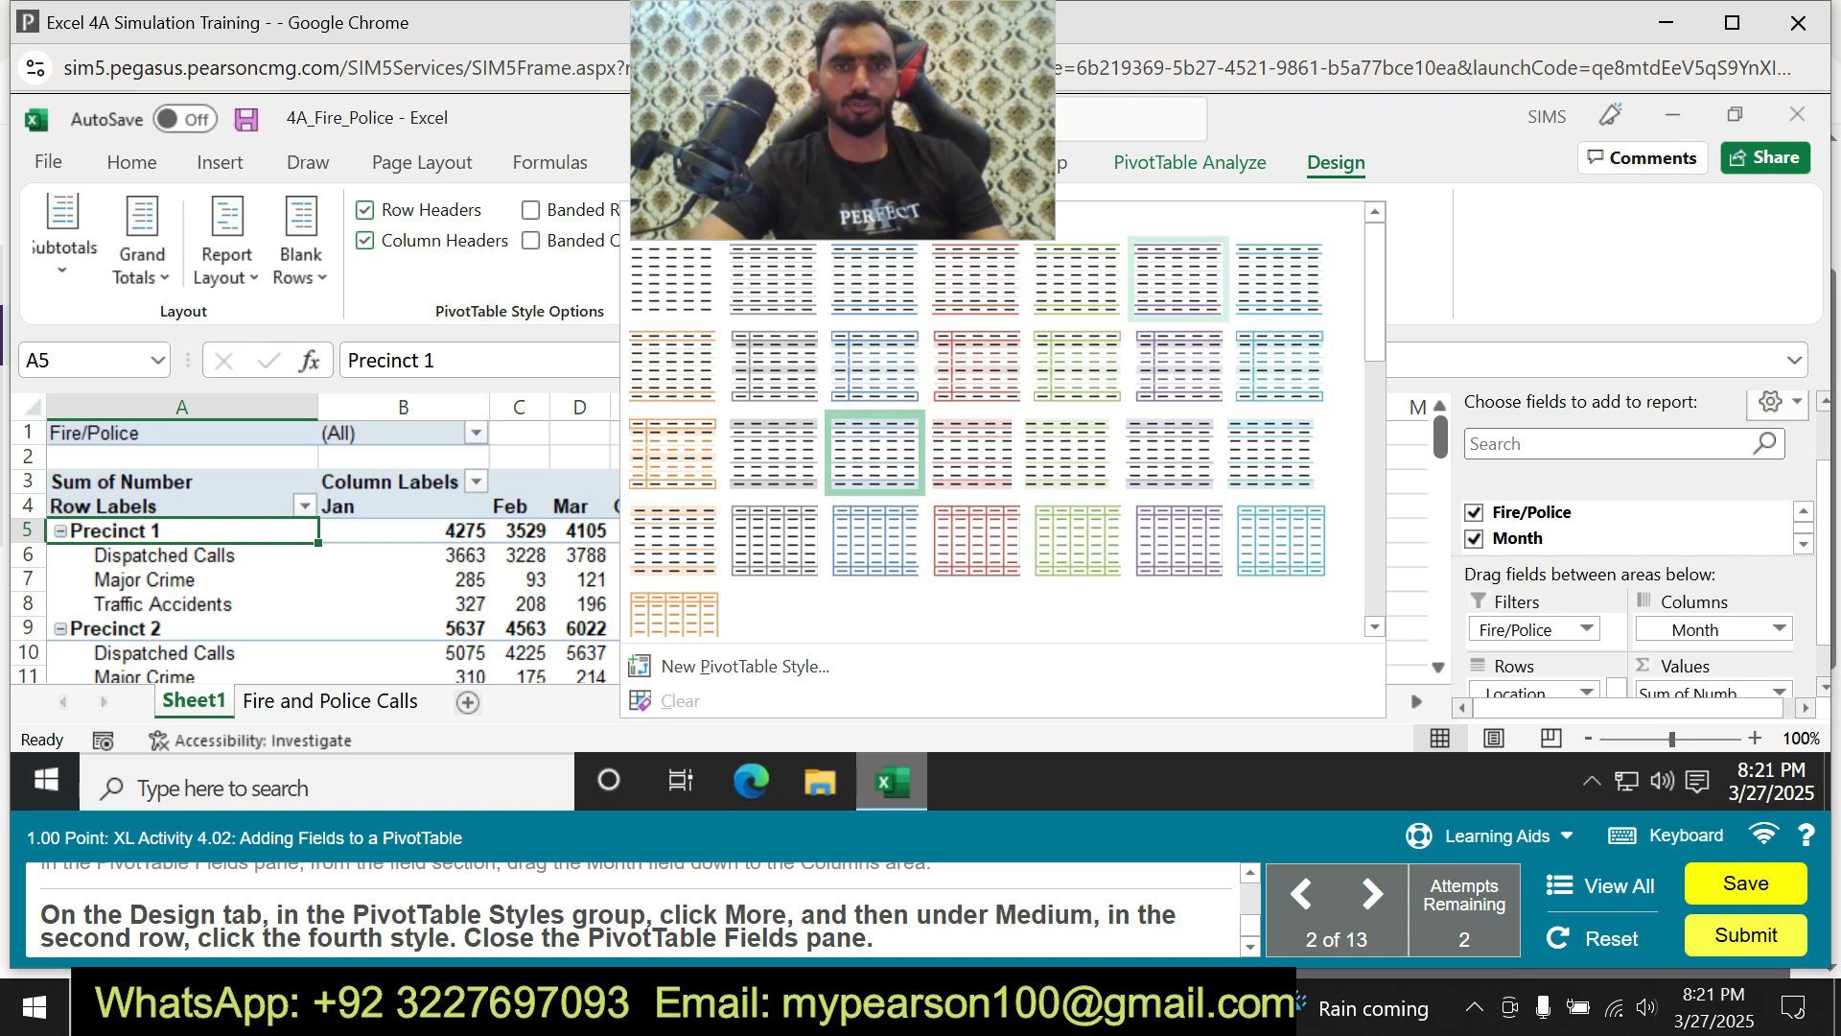
pyautogui.click(981, 367)
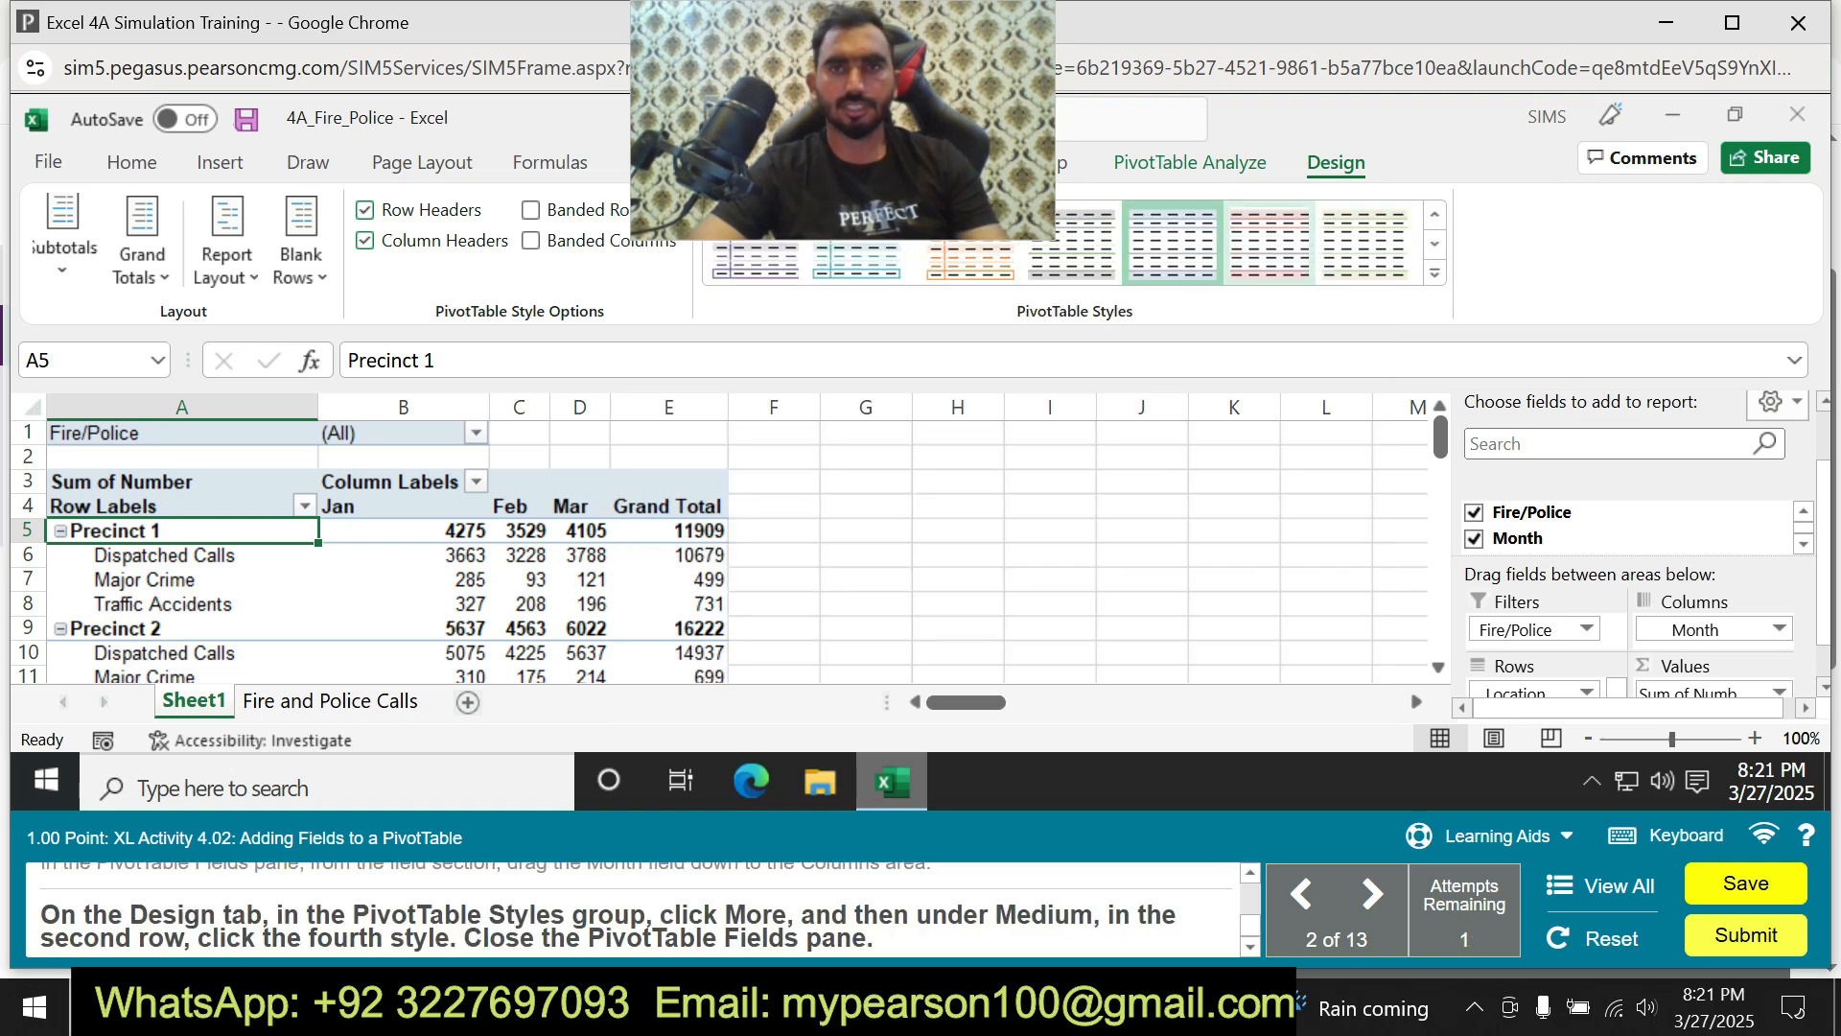
pyautogui.click(1434, 273)
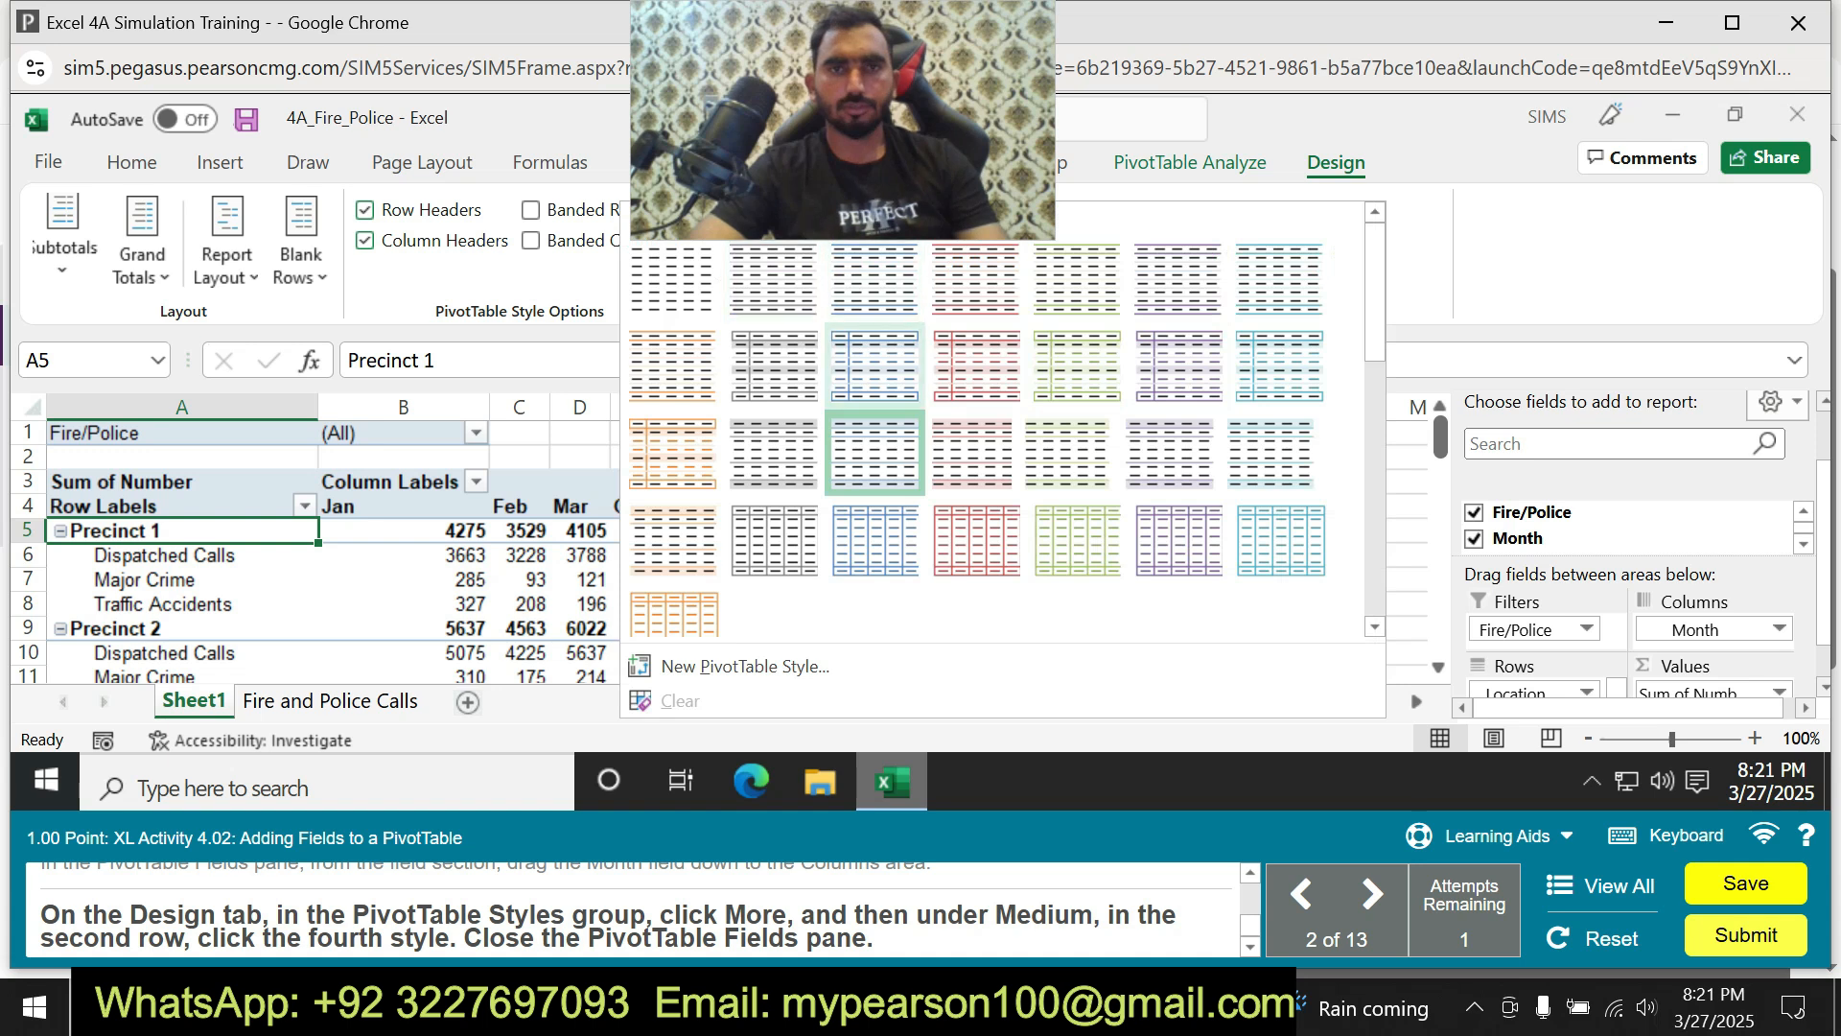
pyautogui.click(977, 365)
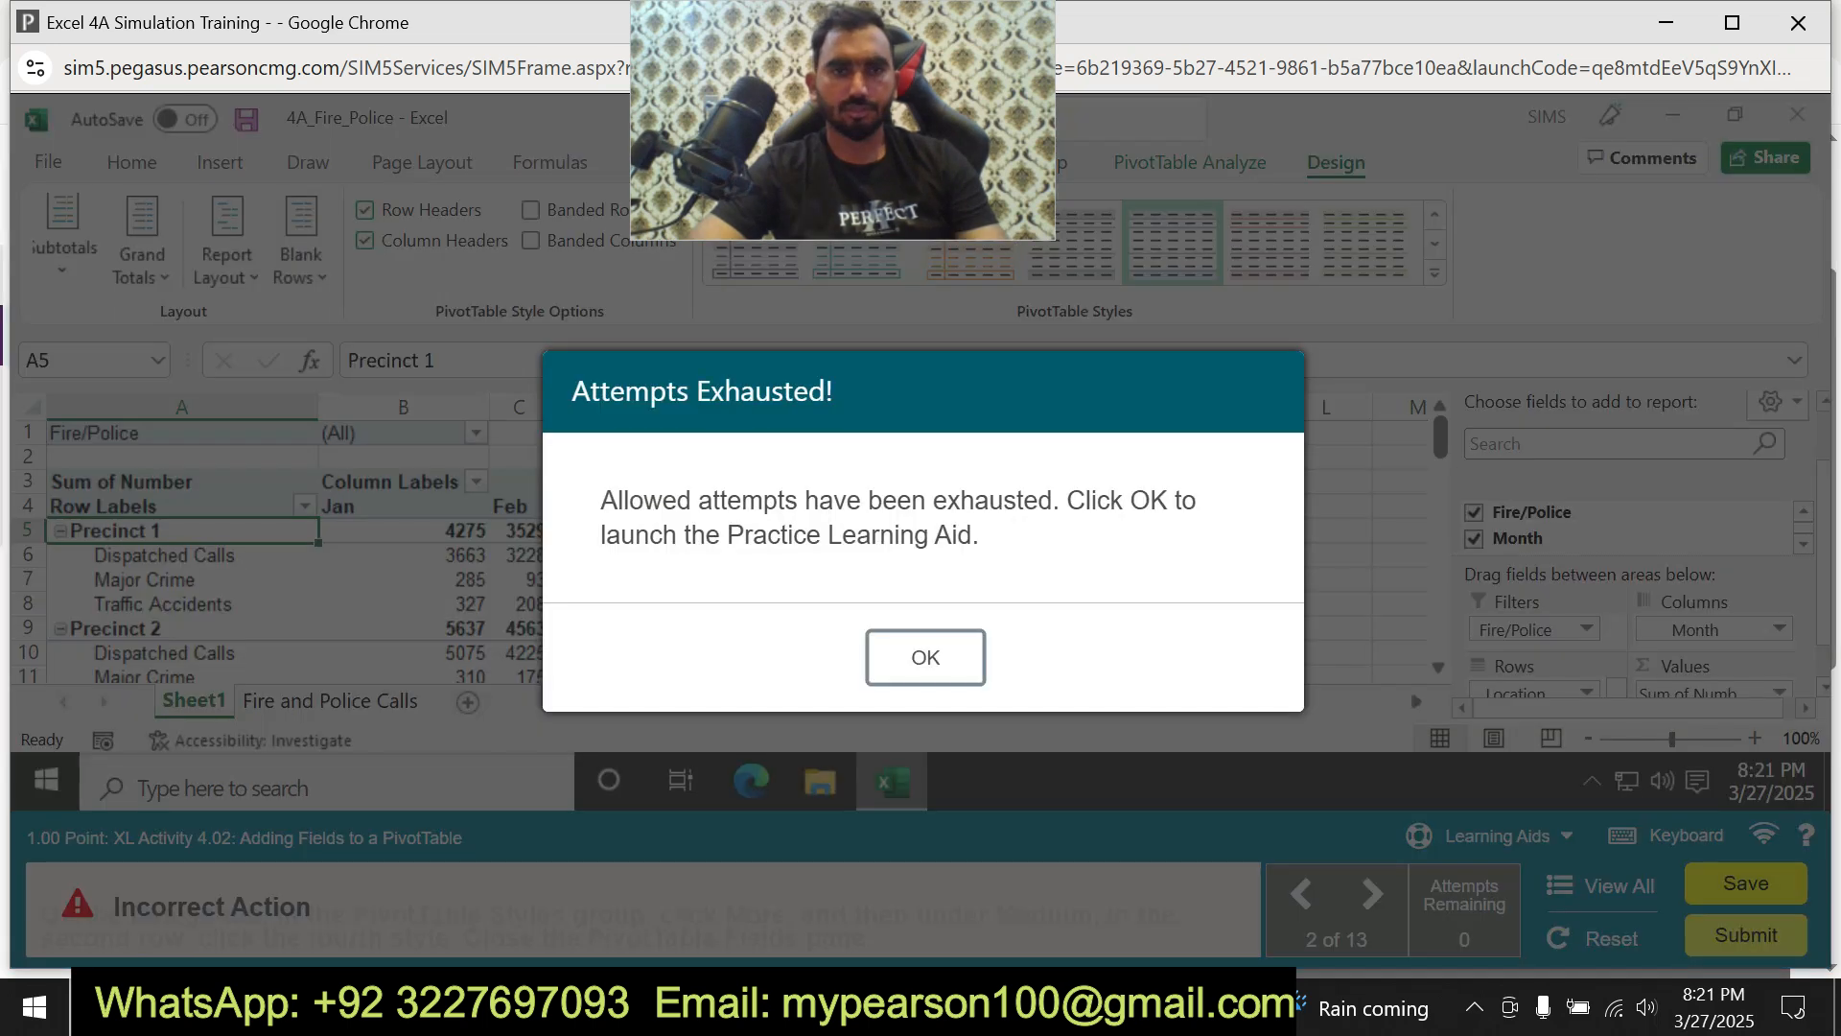
# Consult the practice hint on applying the fourth Medium style in the second row to the PivotTable.
pyautogui.click(925, 658)
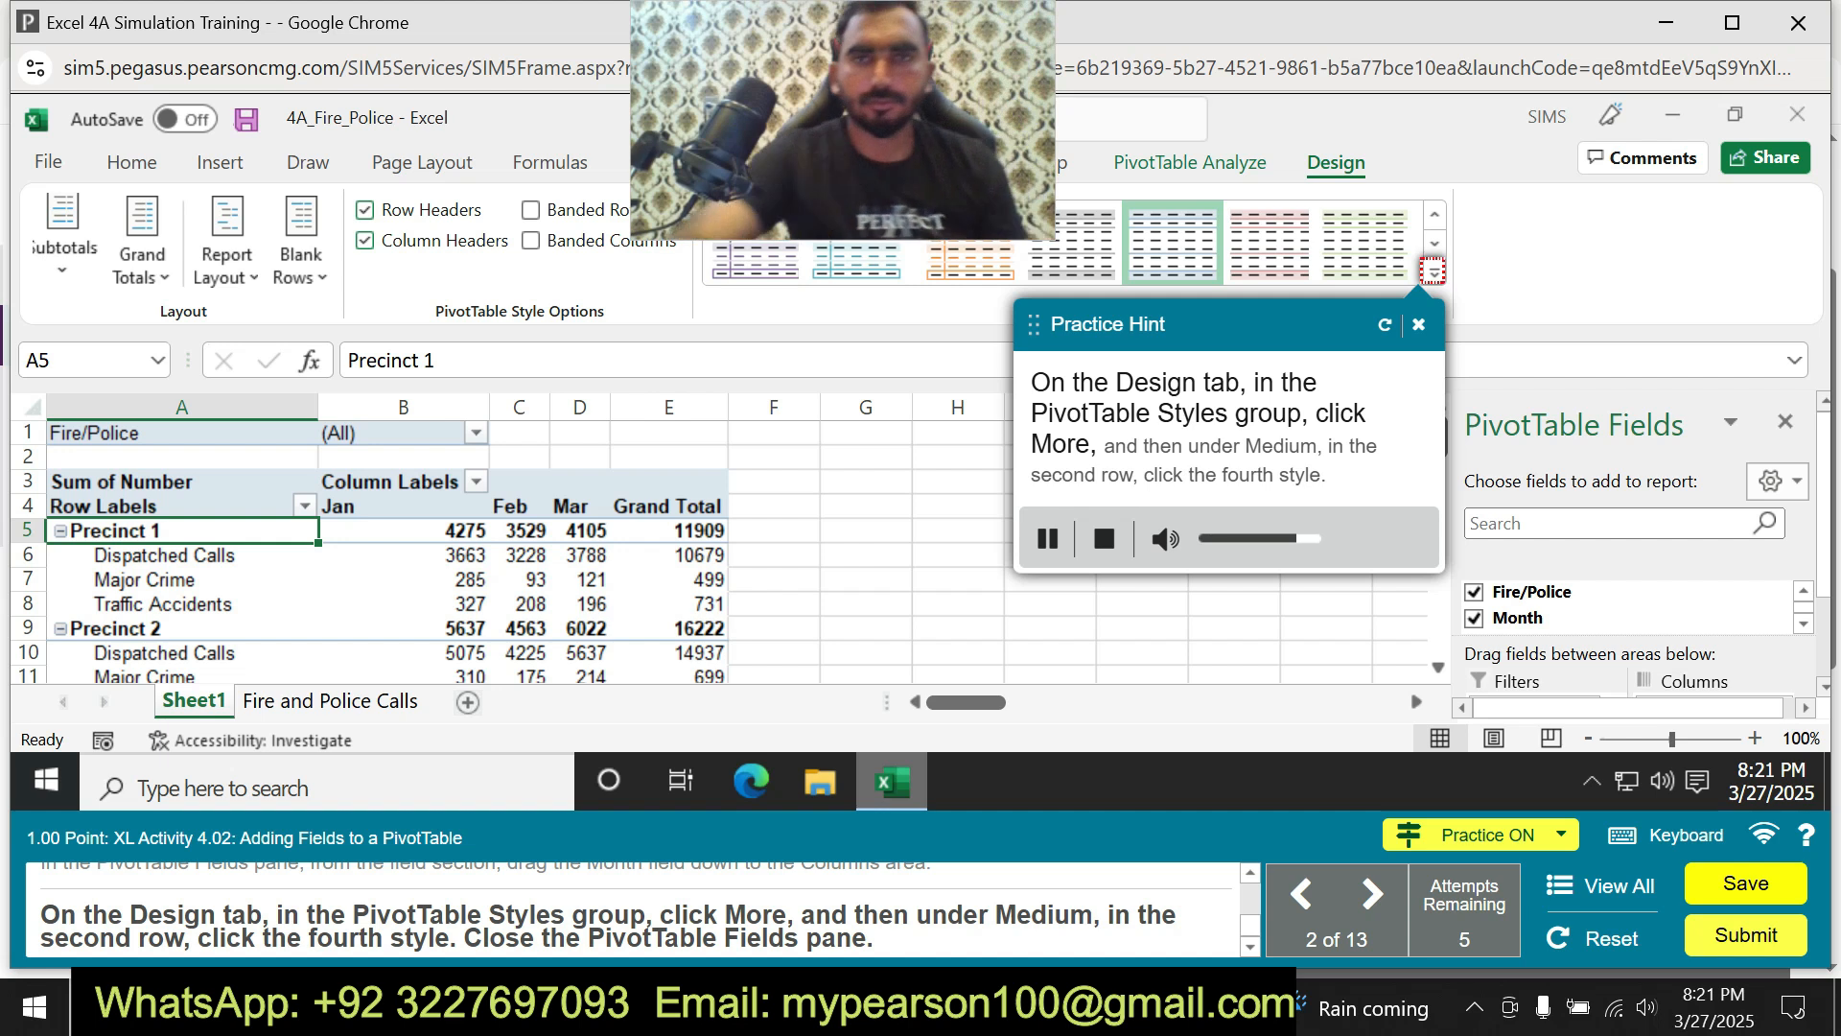
pyautogui.click(1433, 272)
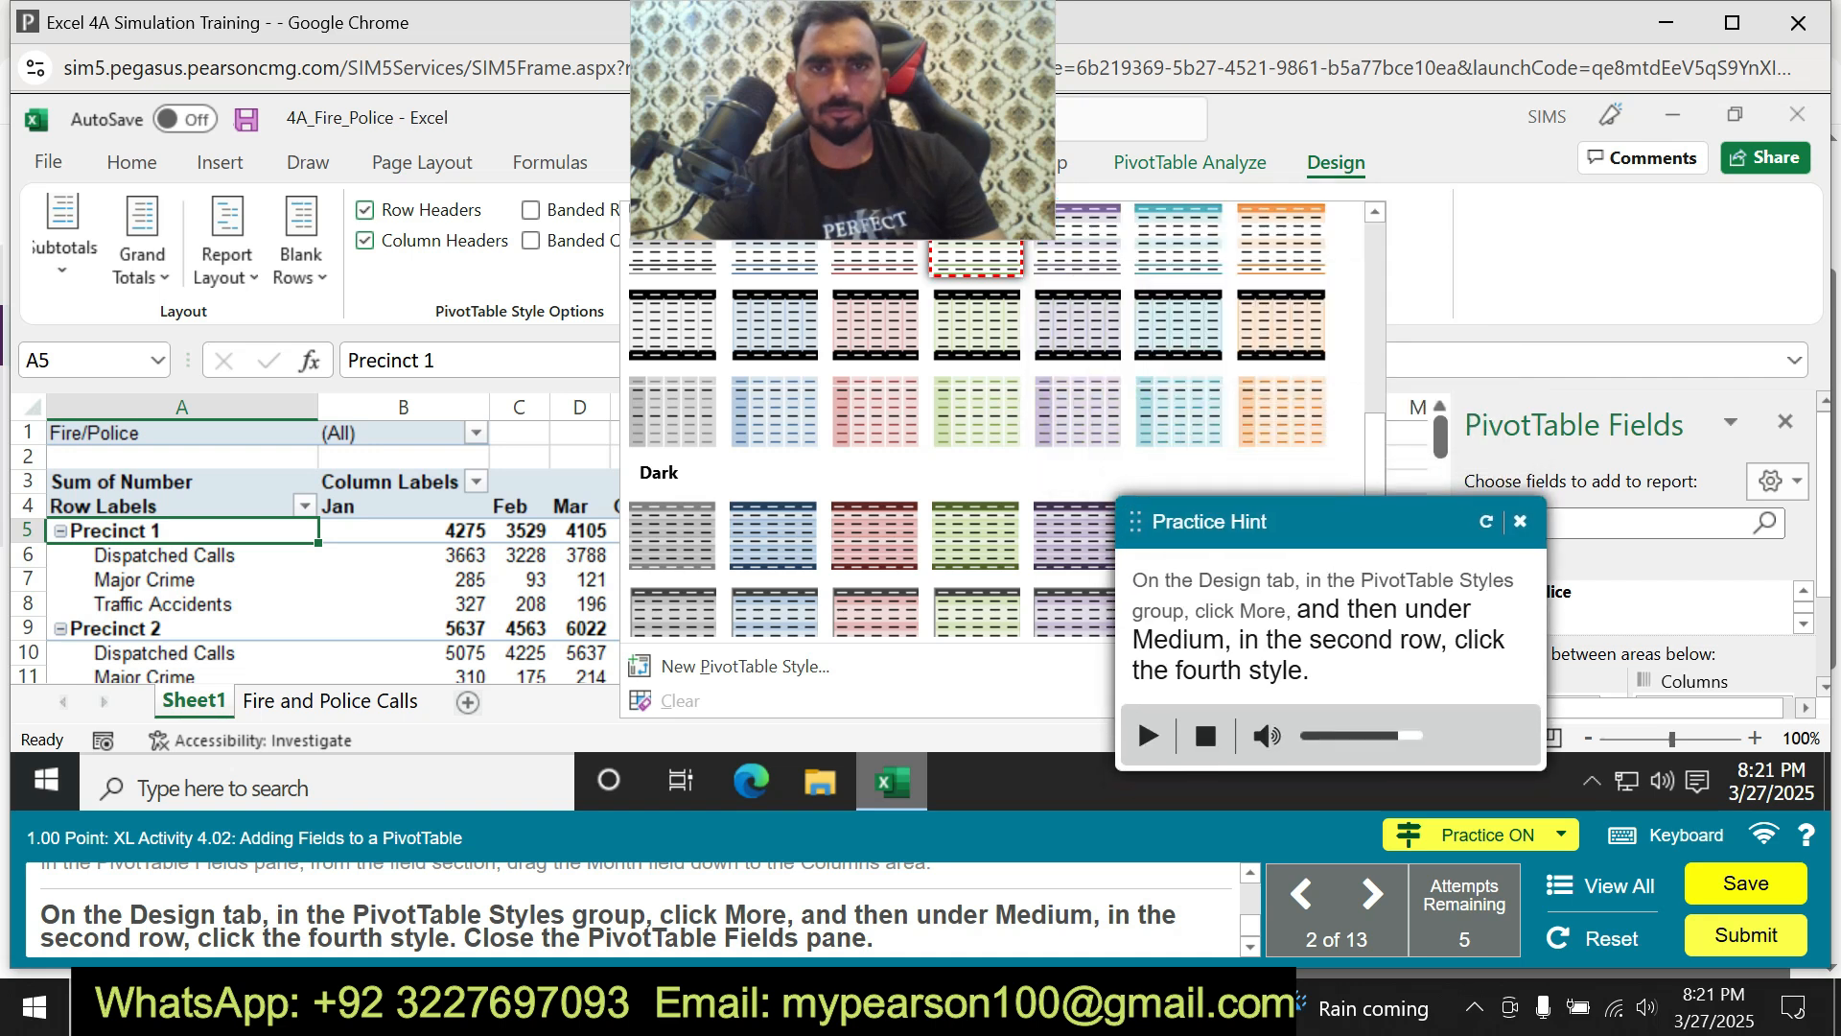
pyautogui.click(1528, 508)
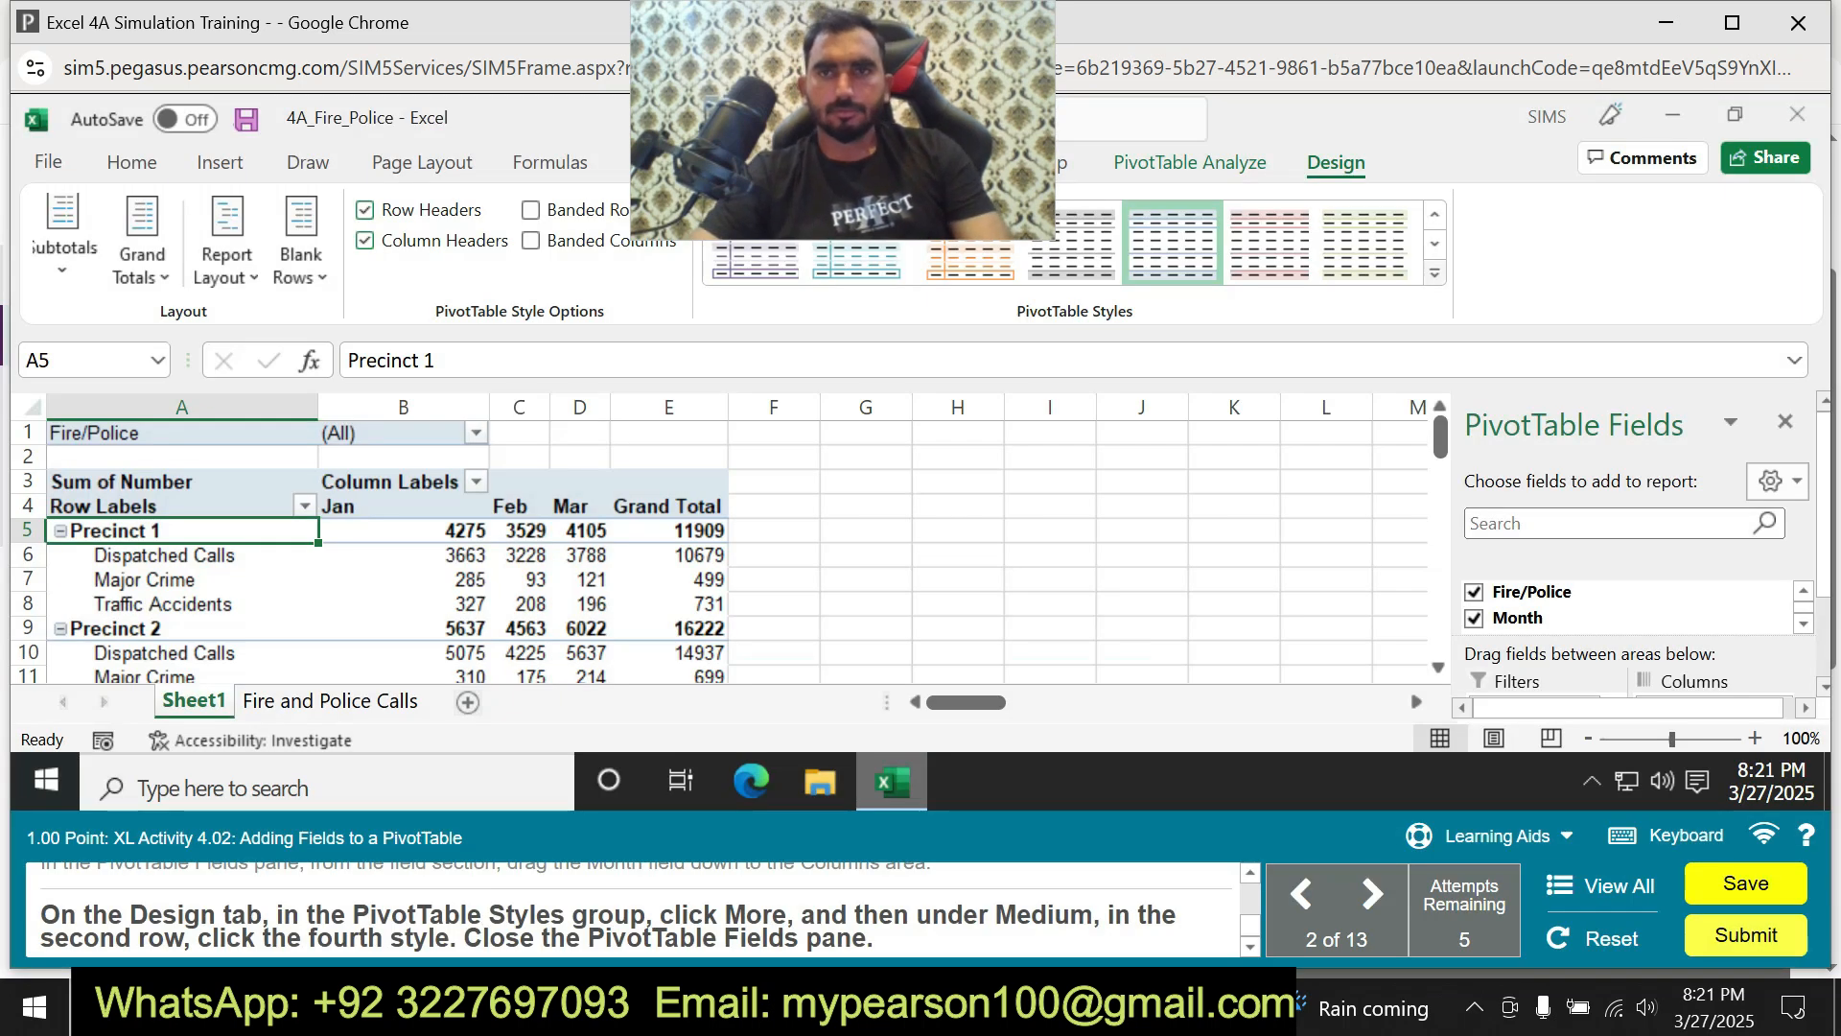
# Apply the fourth style in the second row of the Medium PivotTable styles and close the PivotTable Fields pane.
pyautogui.click(1434, 273)
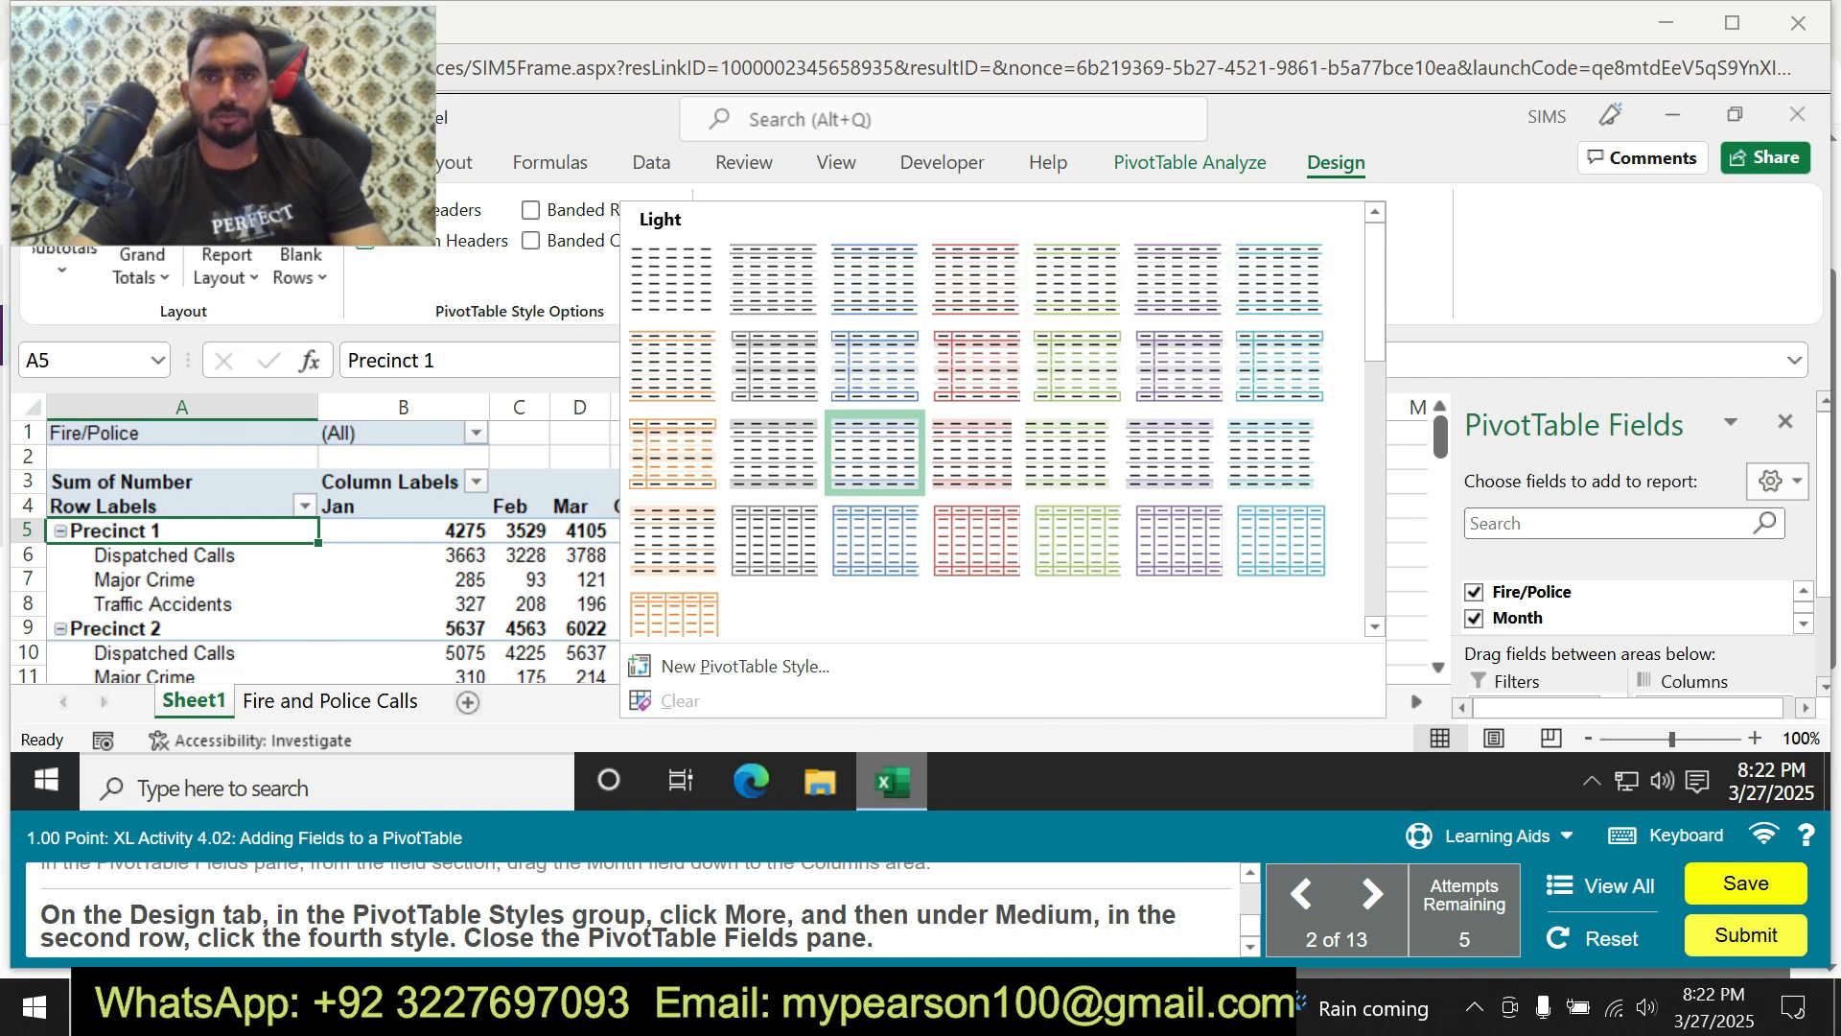
pyautogui.scroll(-4, 874, 451)
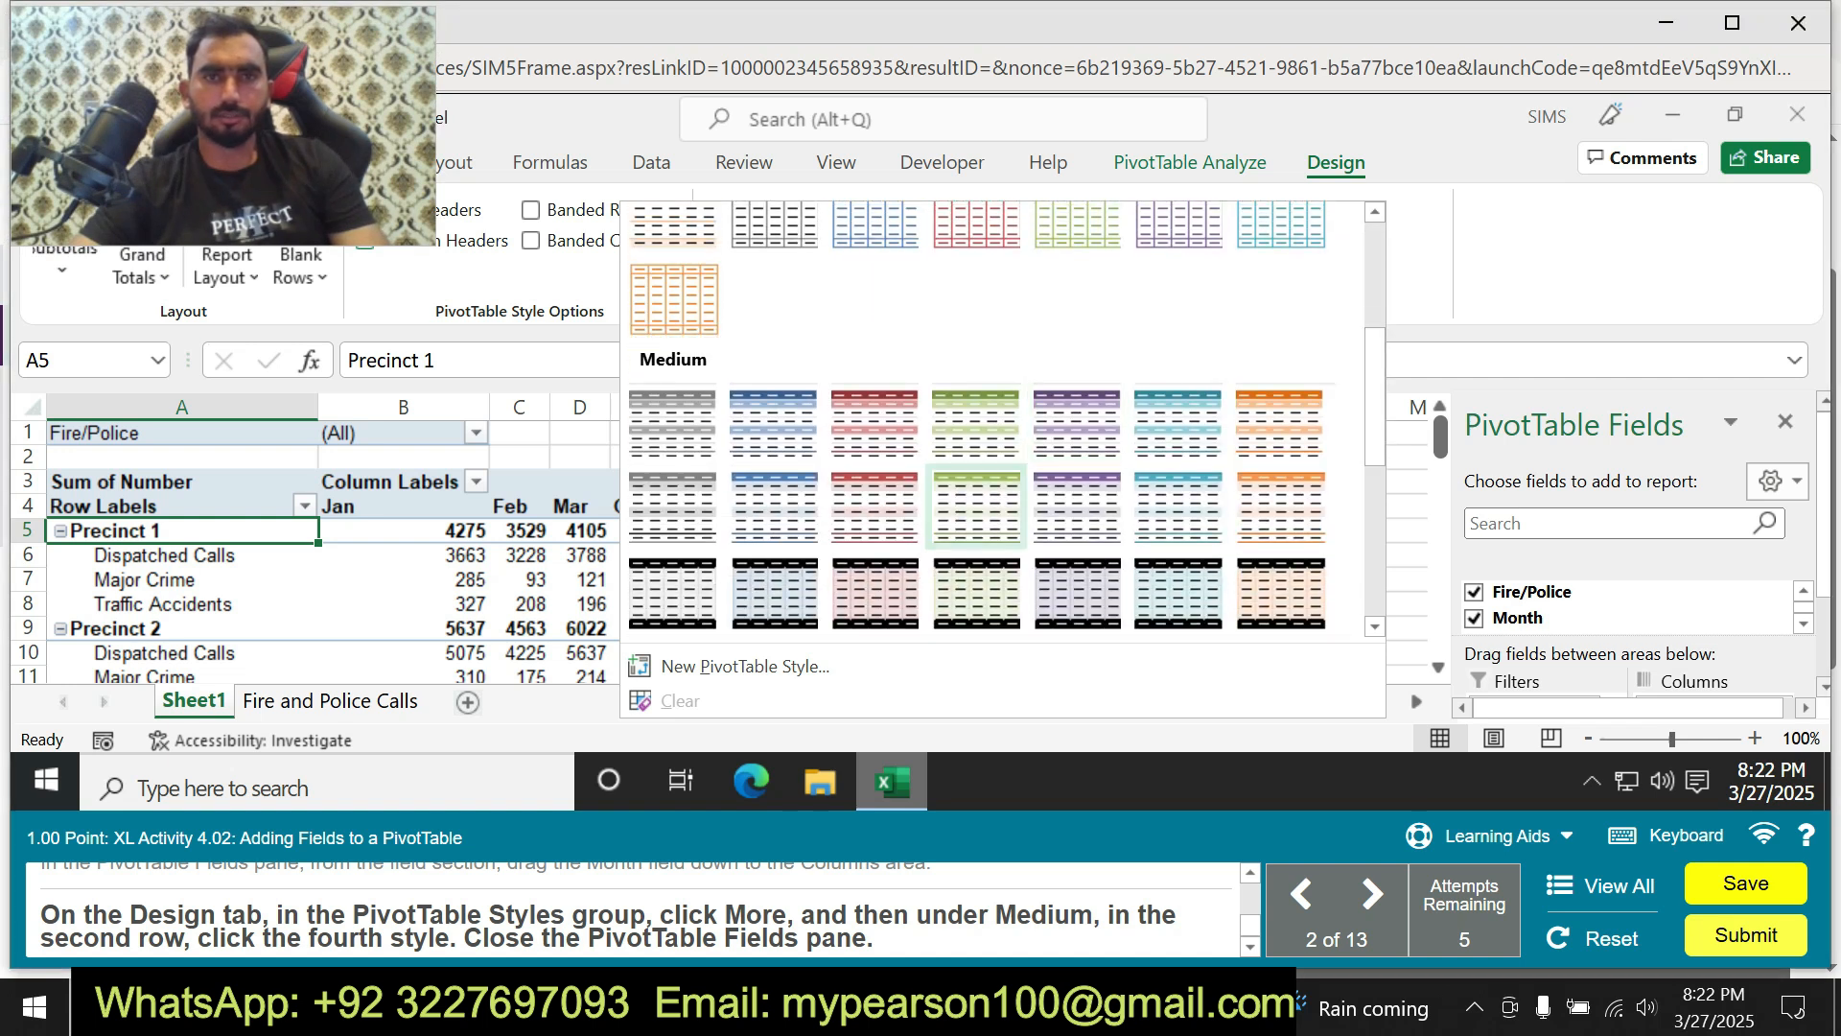
pyautogui.click(976, 505)
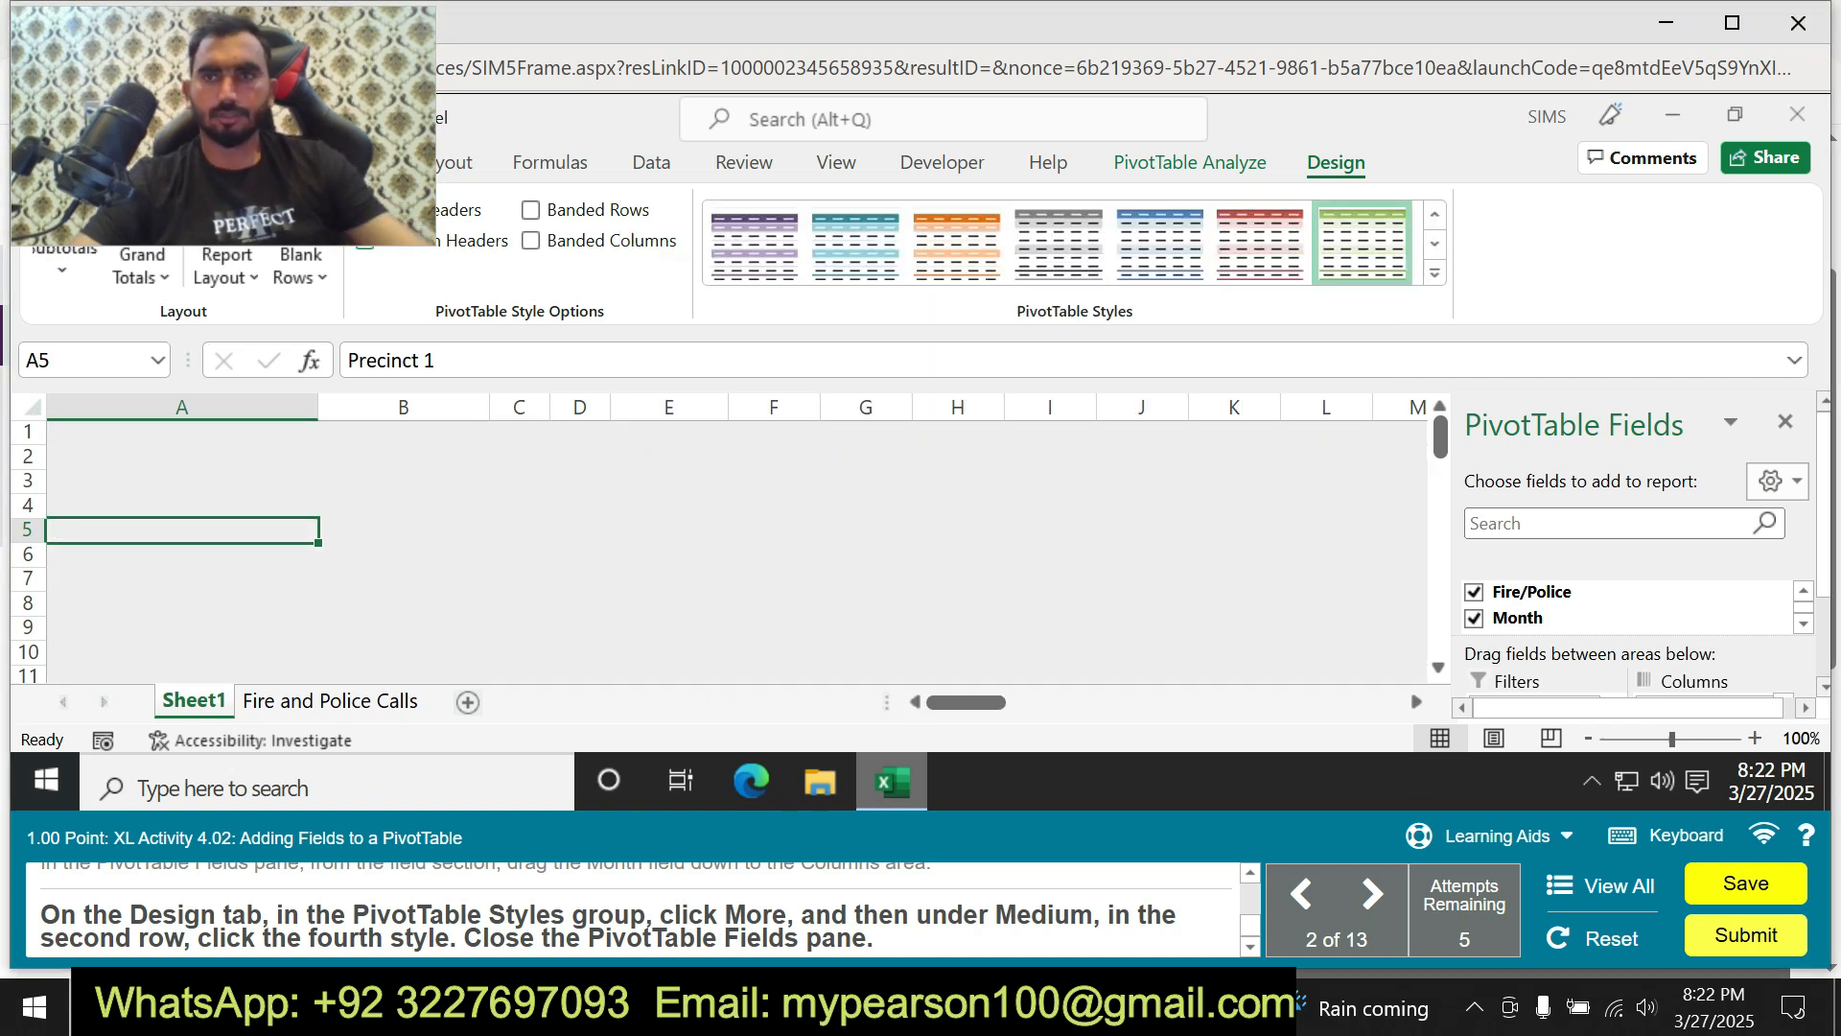
pyautogui.click(1784, 422)
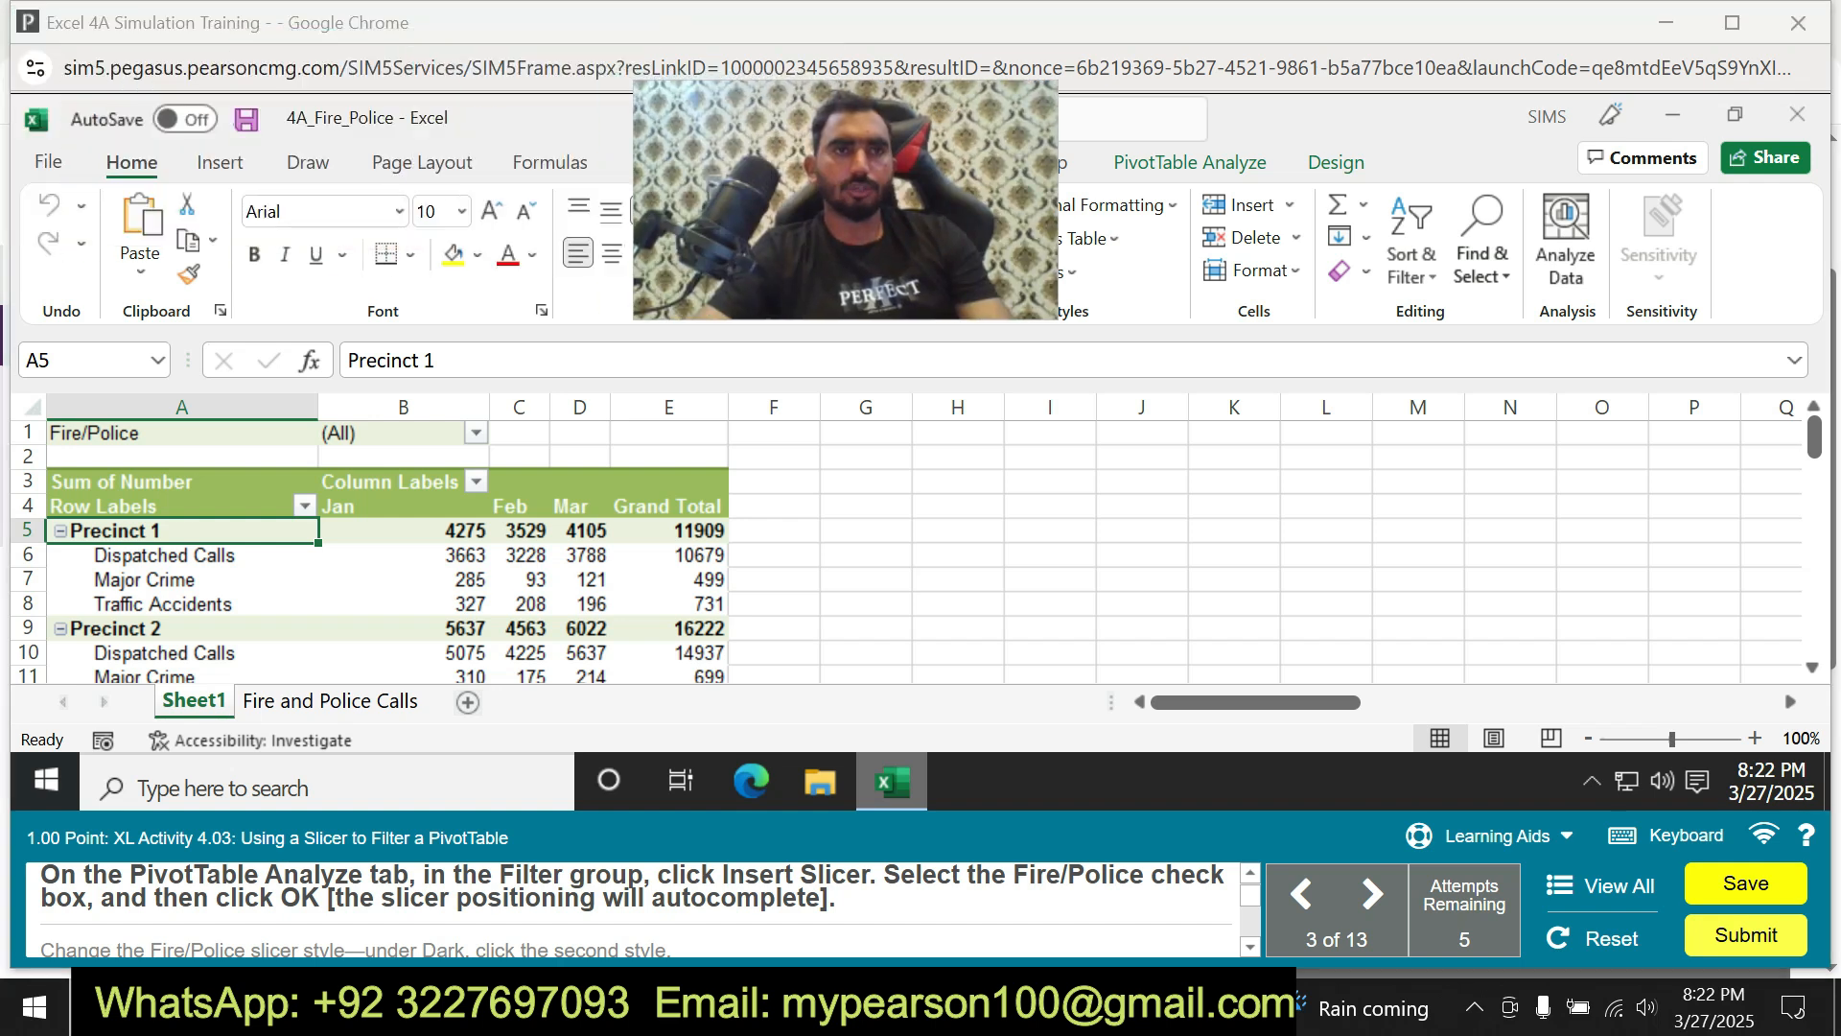
# Insert a slicer for the Fire/Police field and apply the second Dark slicer style to it.
pyautogui.click(219, 162)
pyautogui.moveTo(846, 199); pyautogui.dragTo(233, 128)
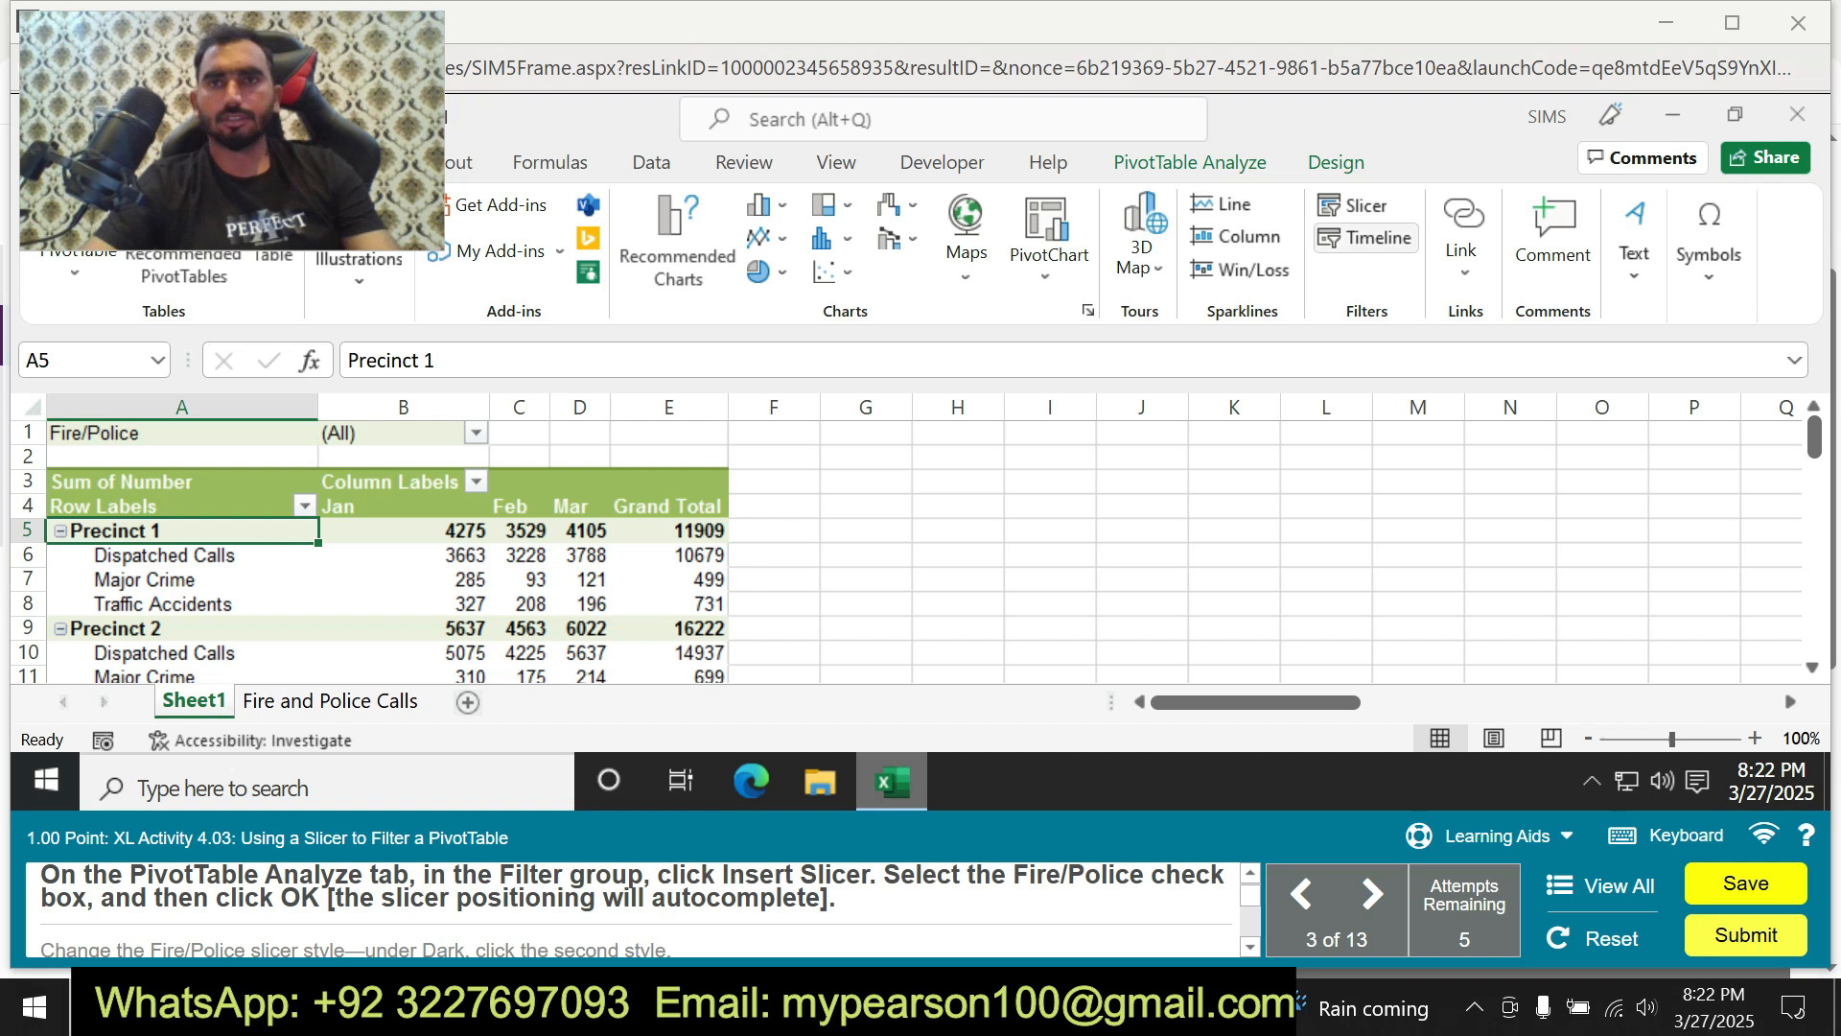
pyautogui.click(1354, 206)
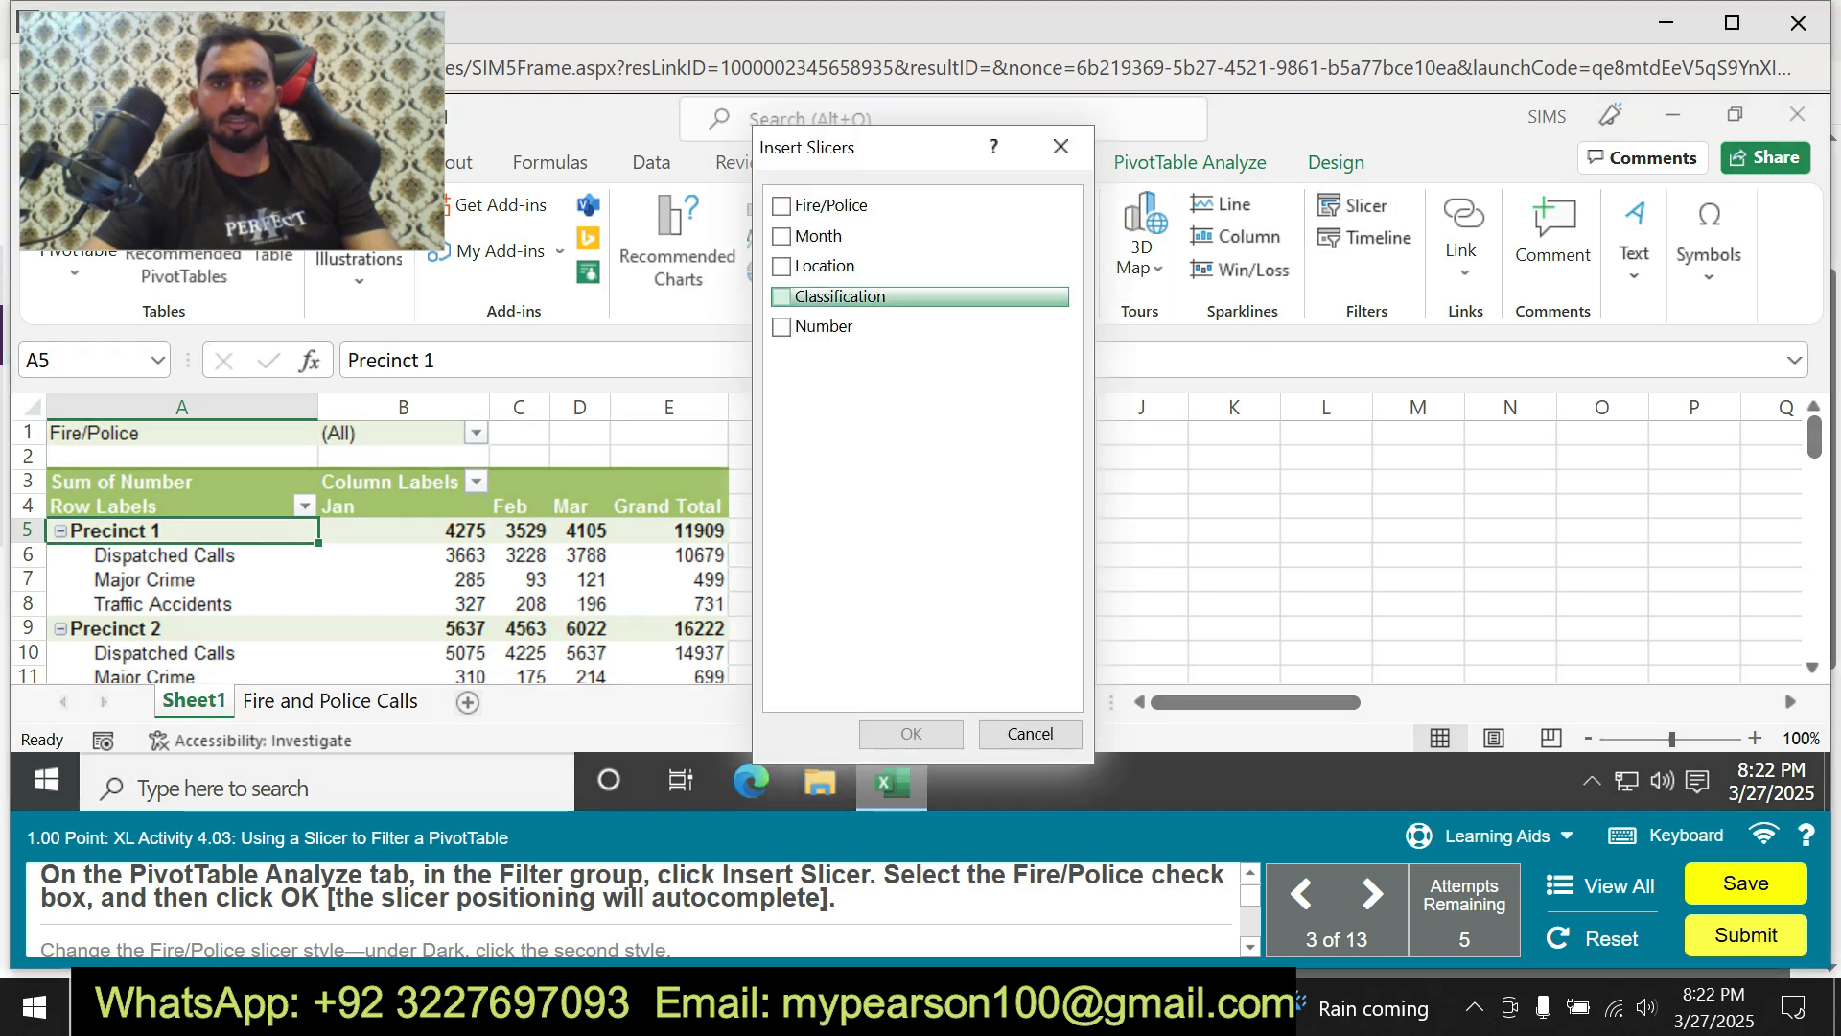
pyautogui.click(783, 205)
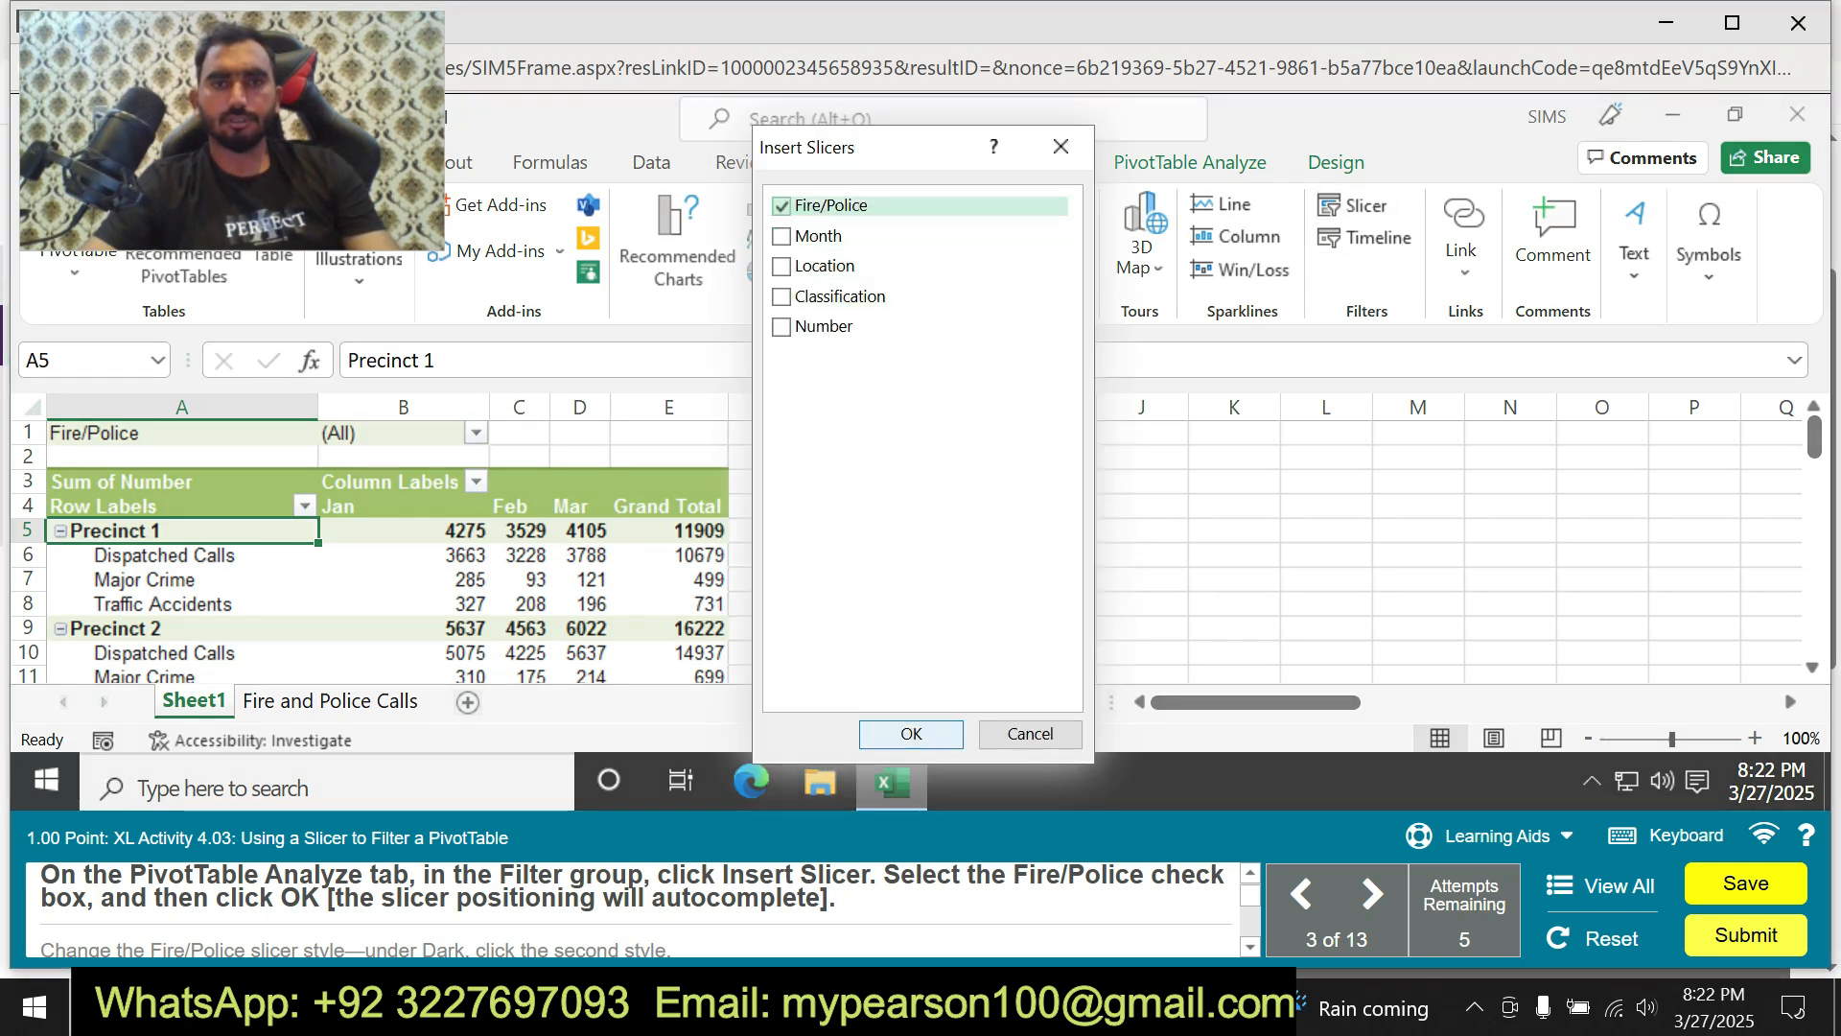
pyautogui.click(911, 733)
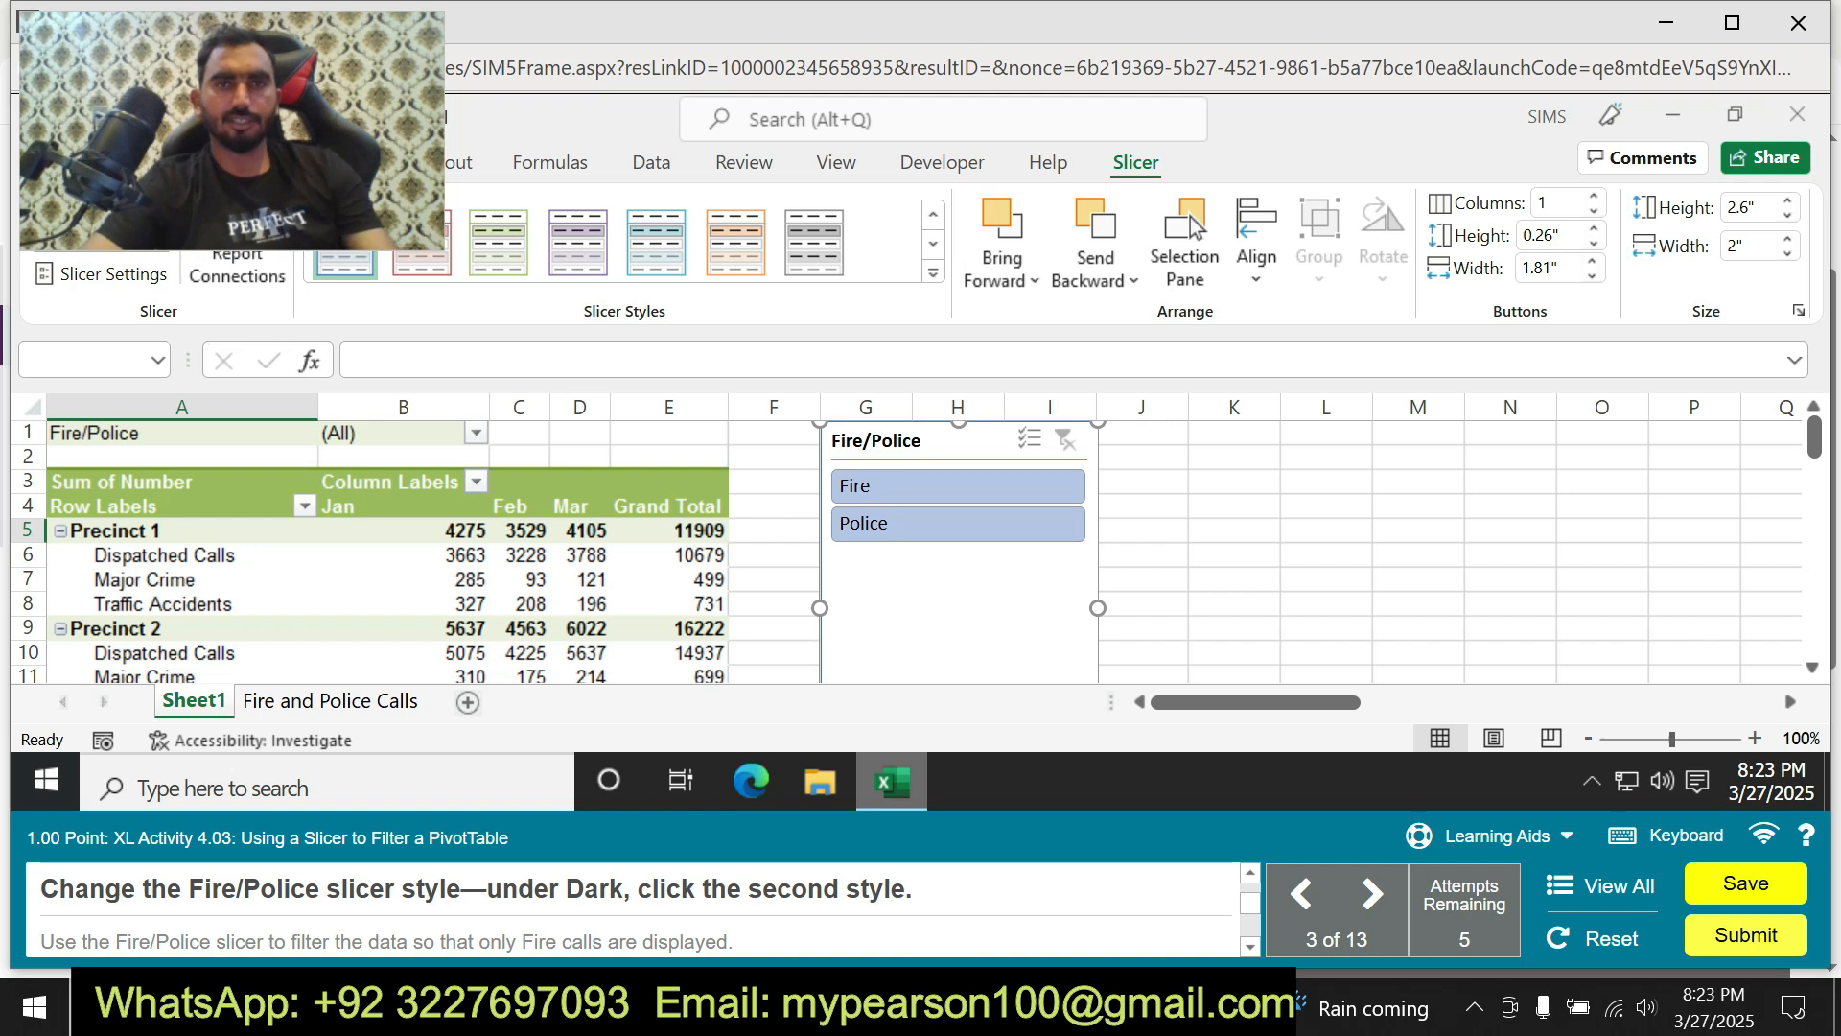
pyautogui.click(932, 272)
pyautogui.click(425, 402)
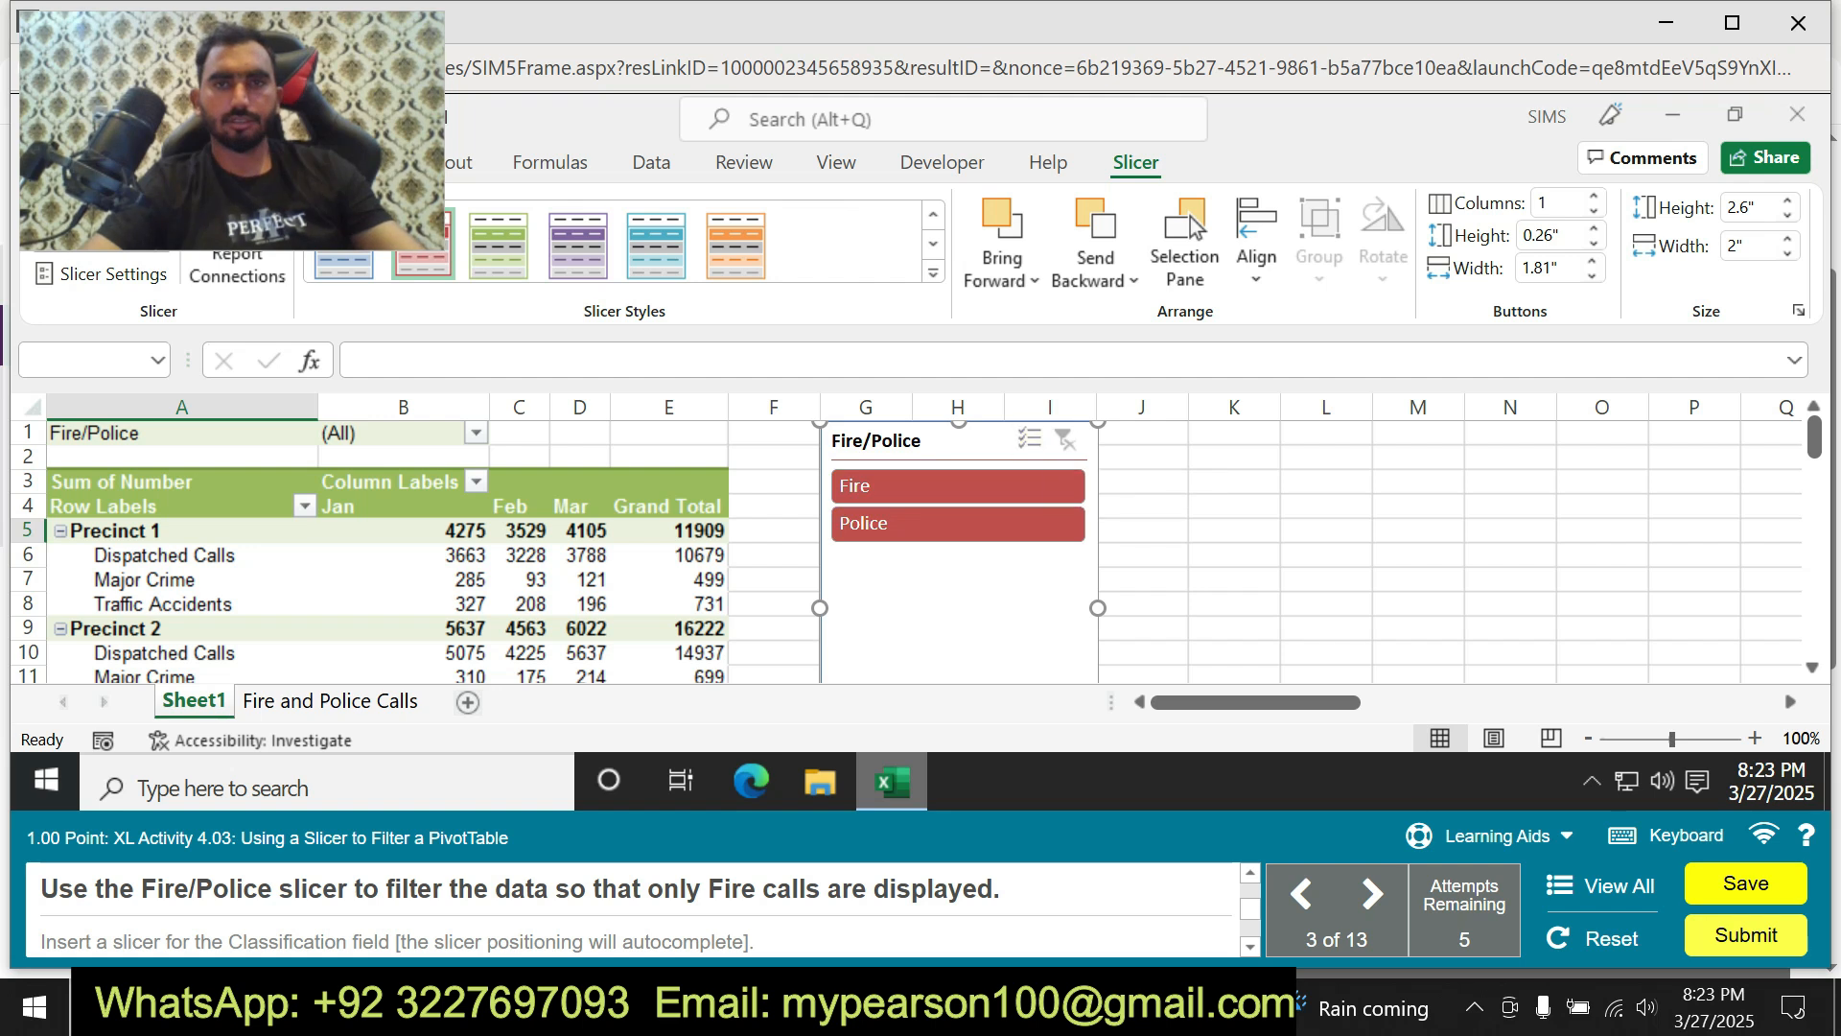
pyautogui.rightClick(1063, 439)
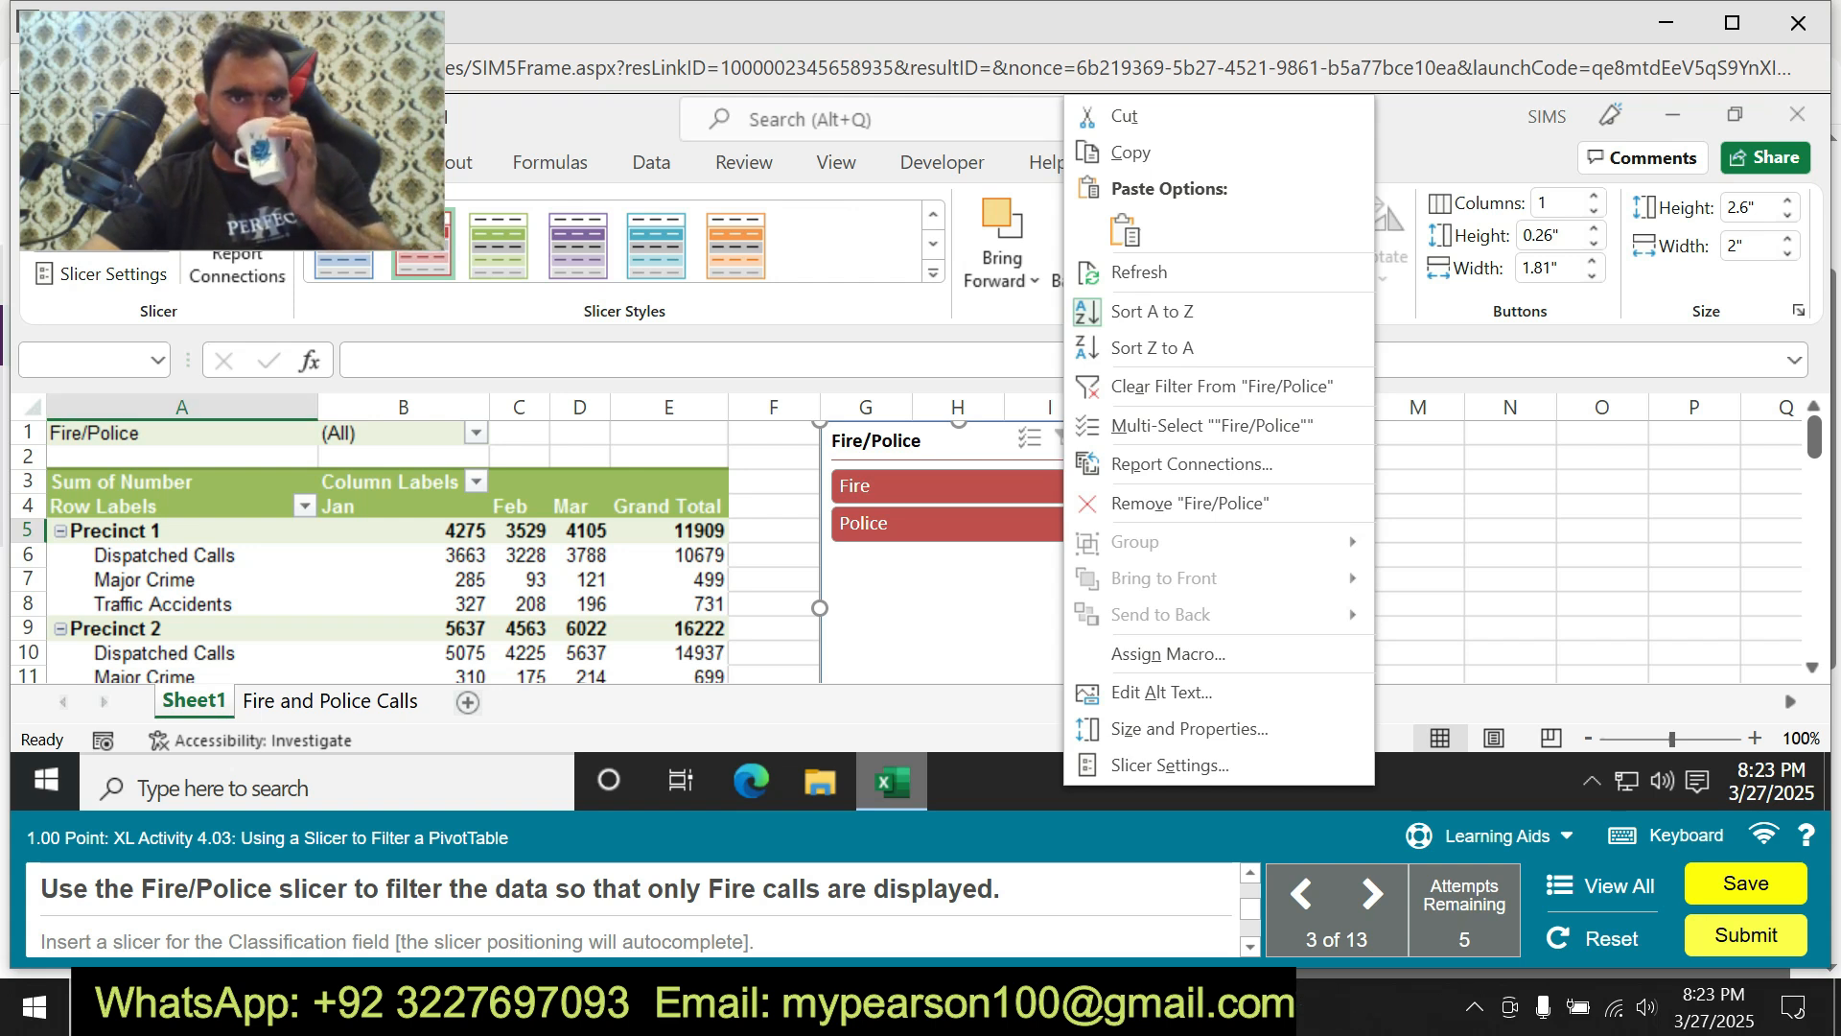
pyautogui.click(403, 433)
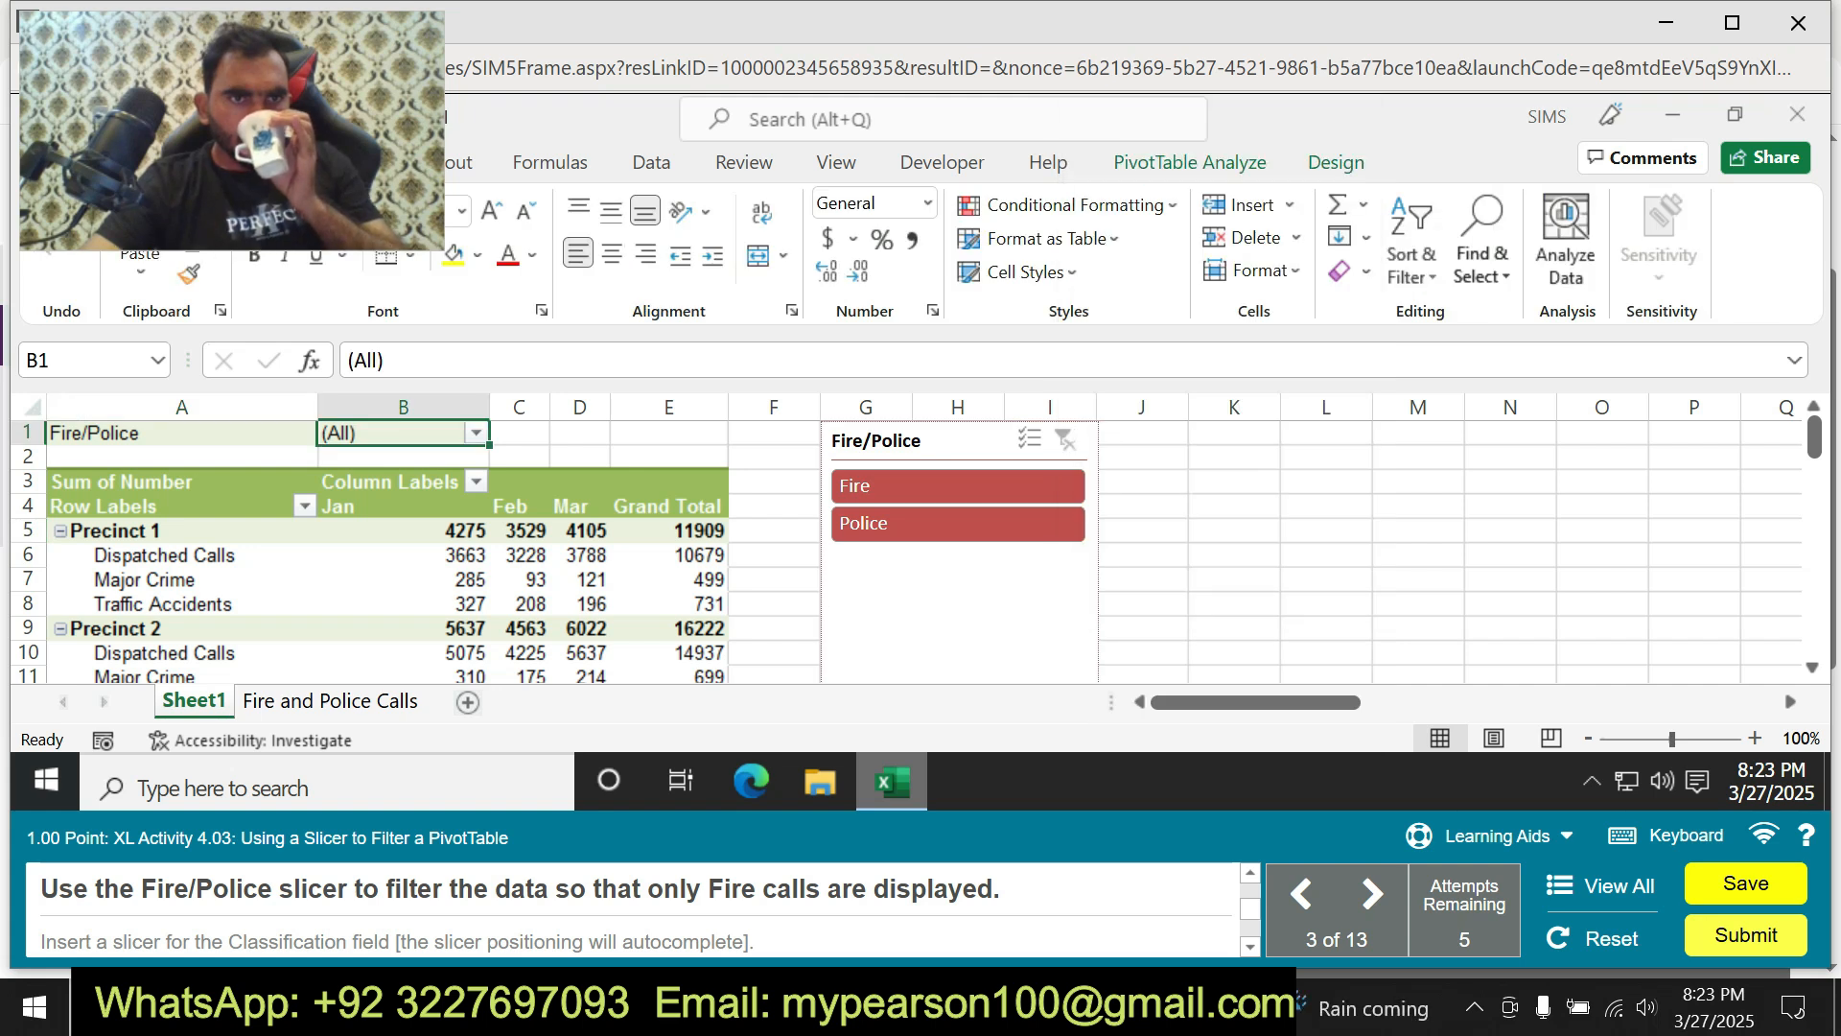
pyautogui.click(182, 434)
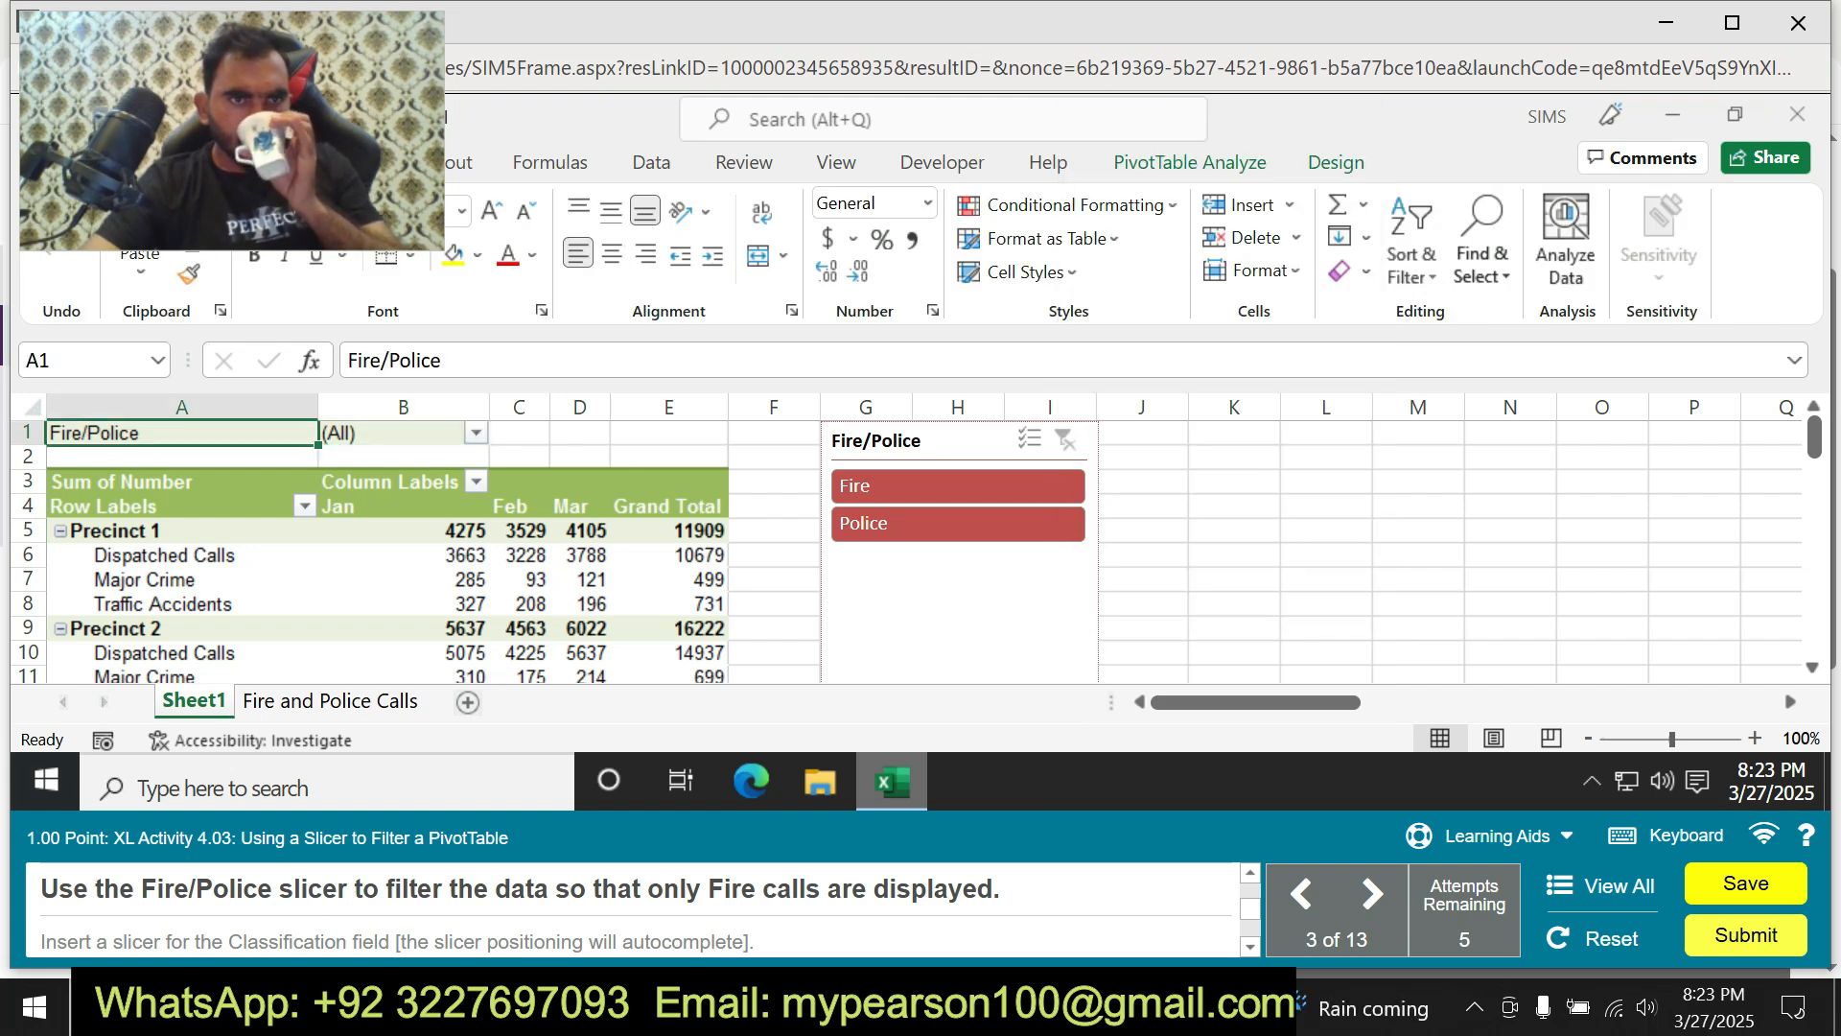
pyautogui.click(1326, 505)
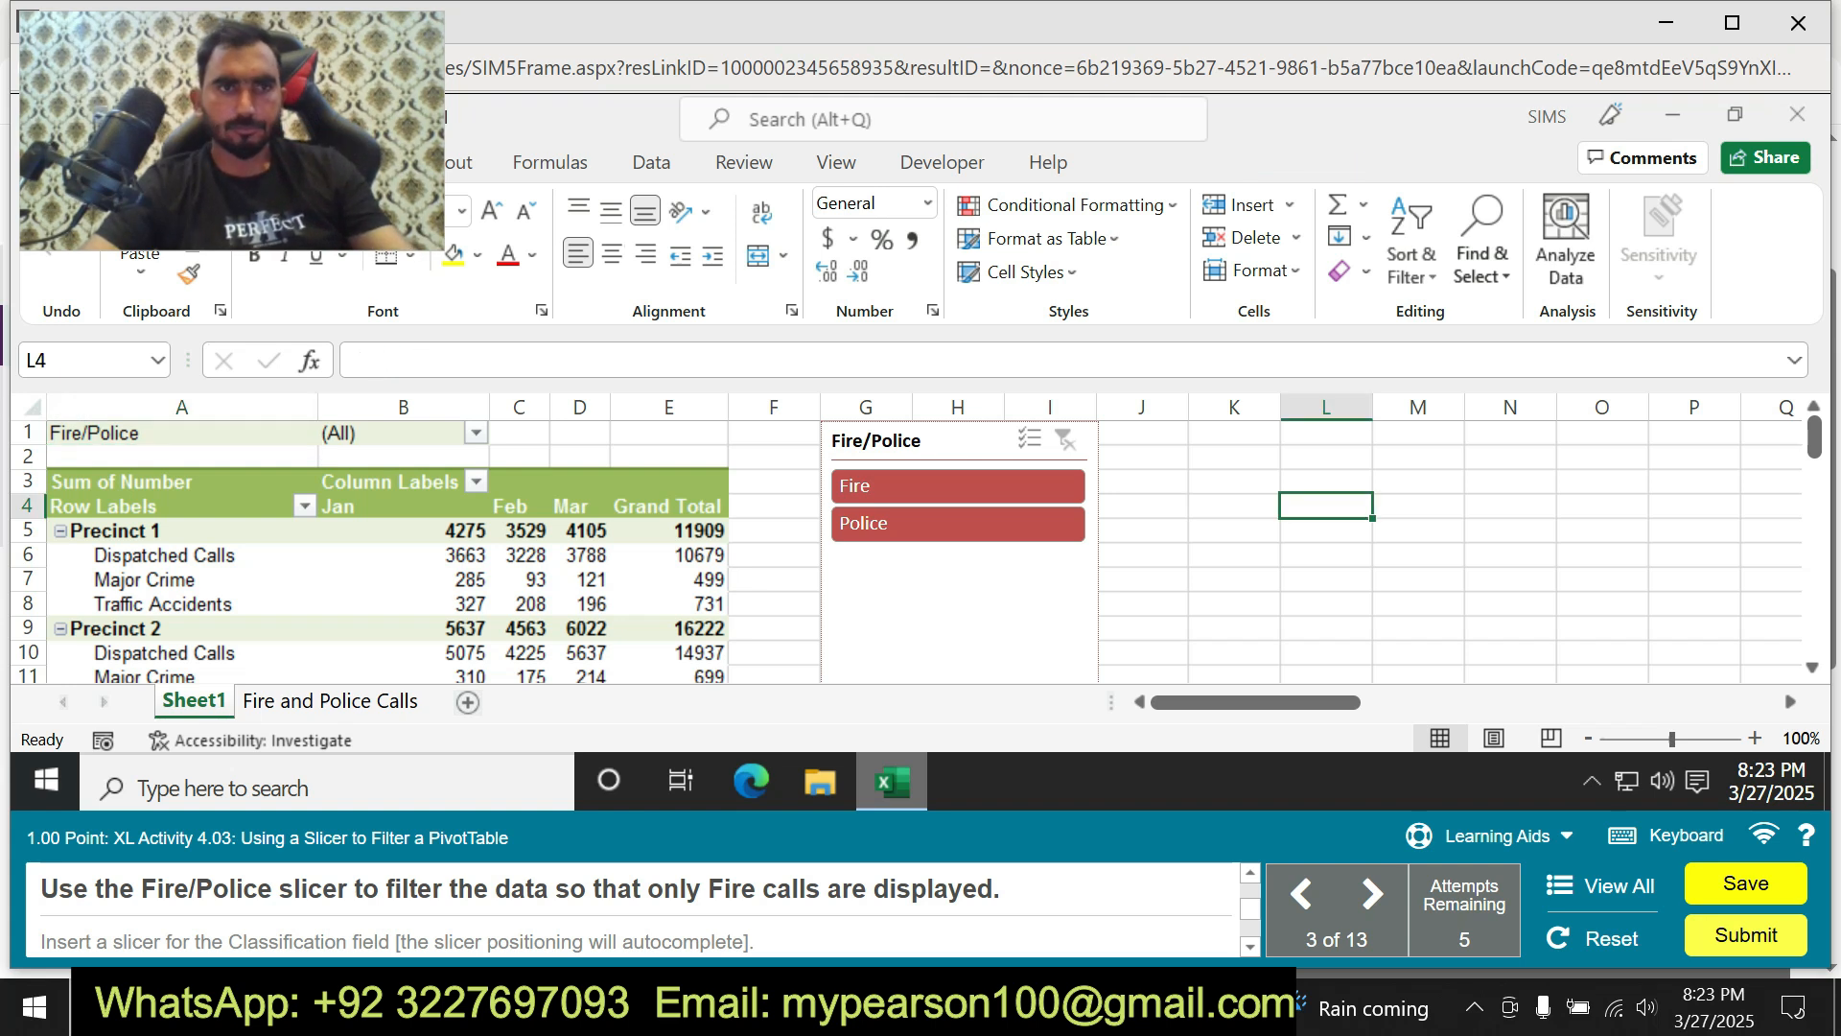
# Consult the practice hint and use the Fire/Police slicer to filter the PivotTable to Fire calls only.
pyautogui.click(1486, 835)
pyautogui.click(1495, 777)
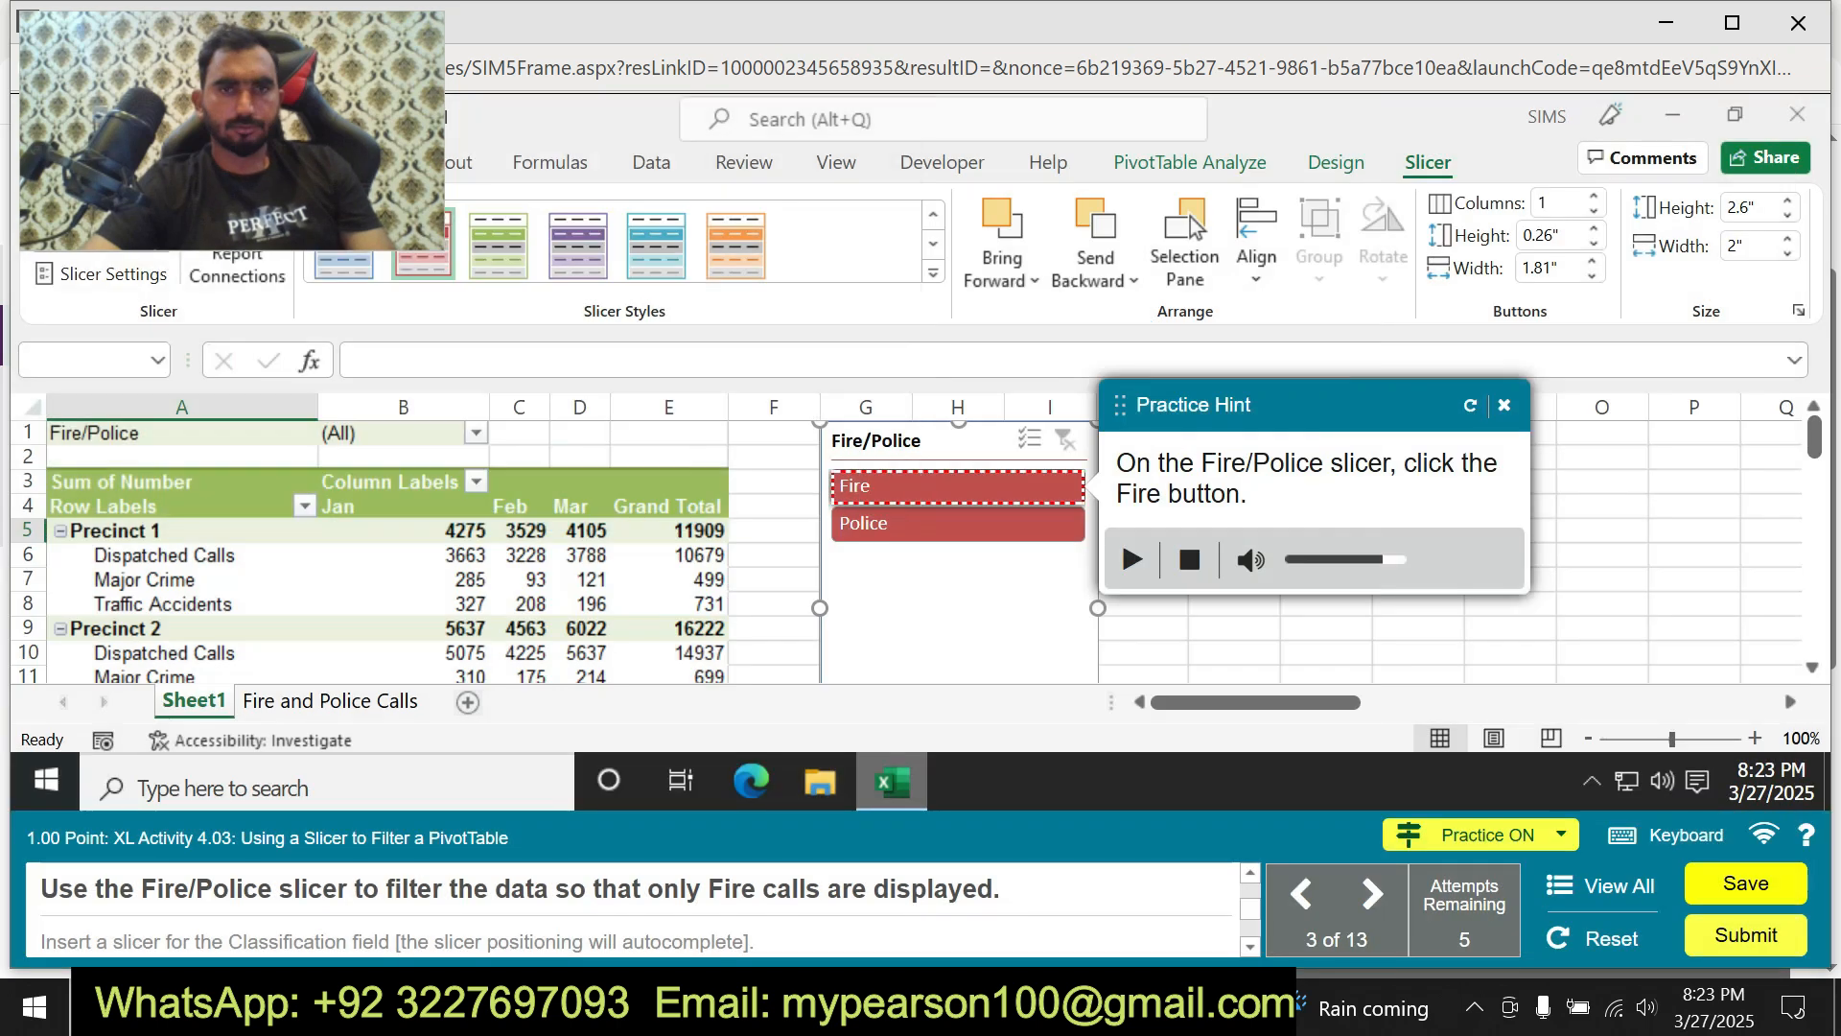
pyautogui.click(957, 486)
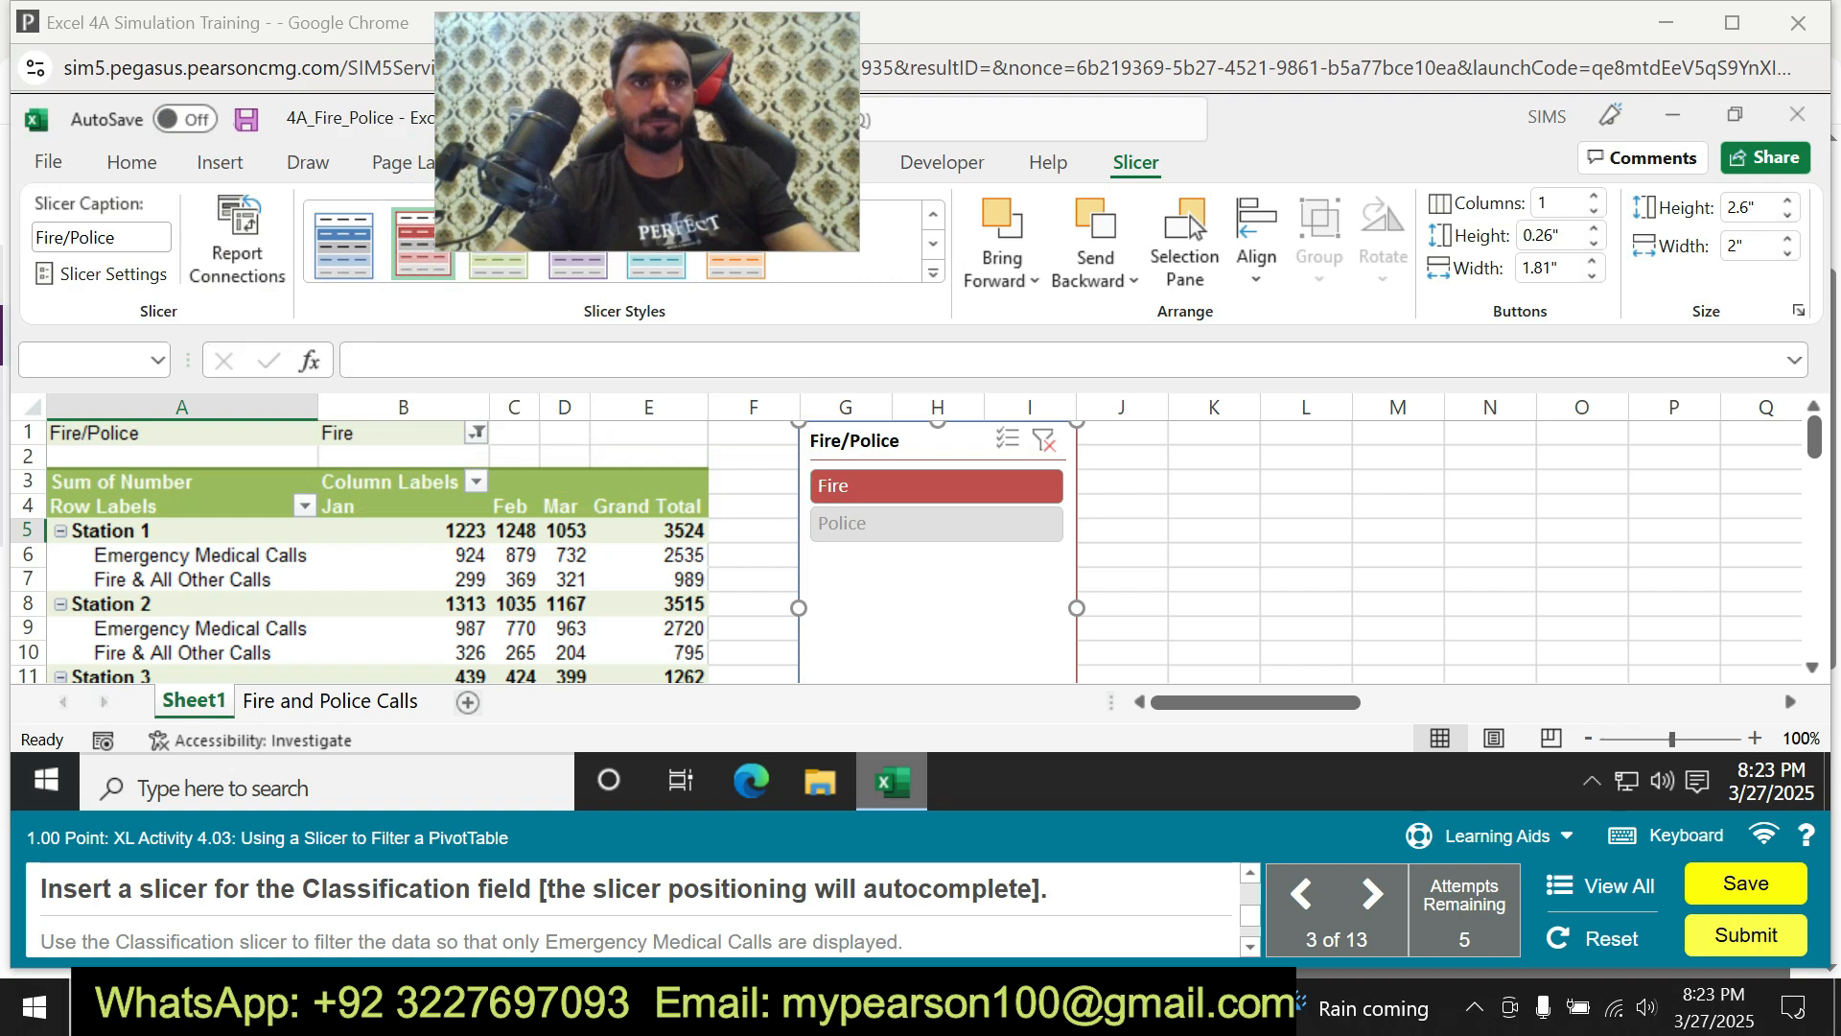
# Insert a slicer for the Classification field and use it to filter the PivotTable to Emergency Medical Calls.
pyautogui.click(220, 162)
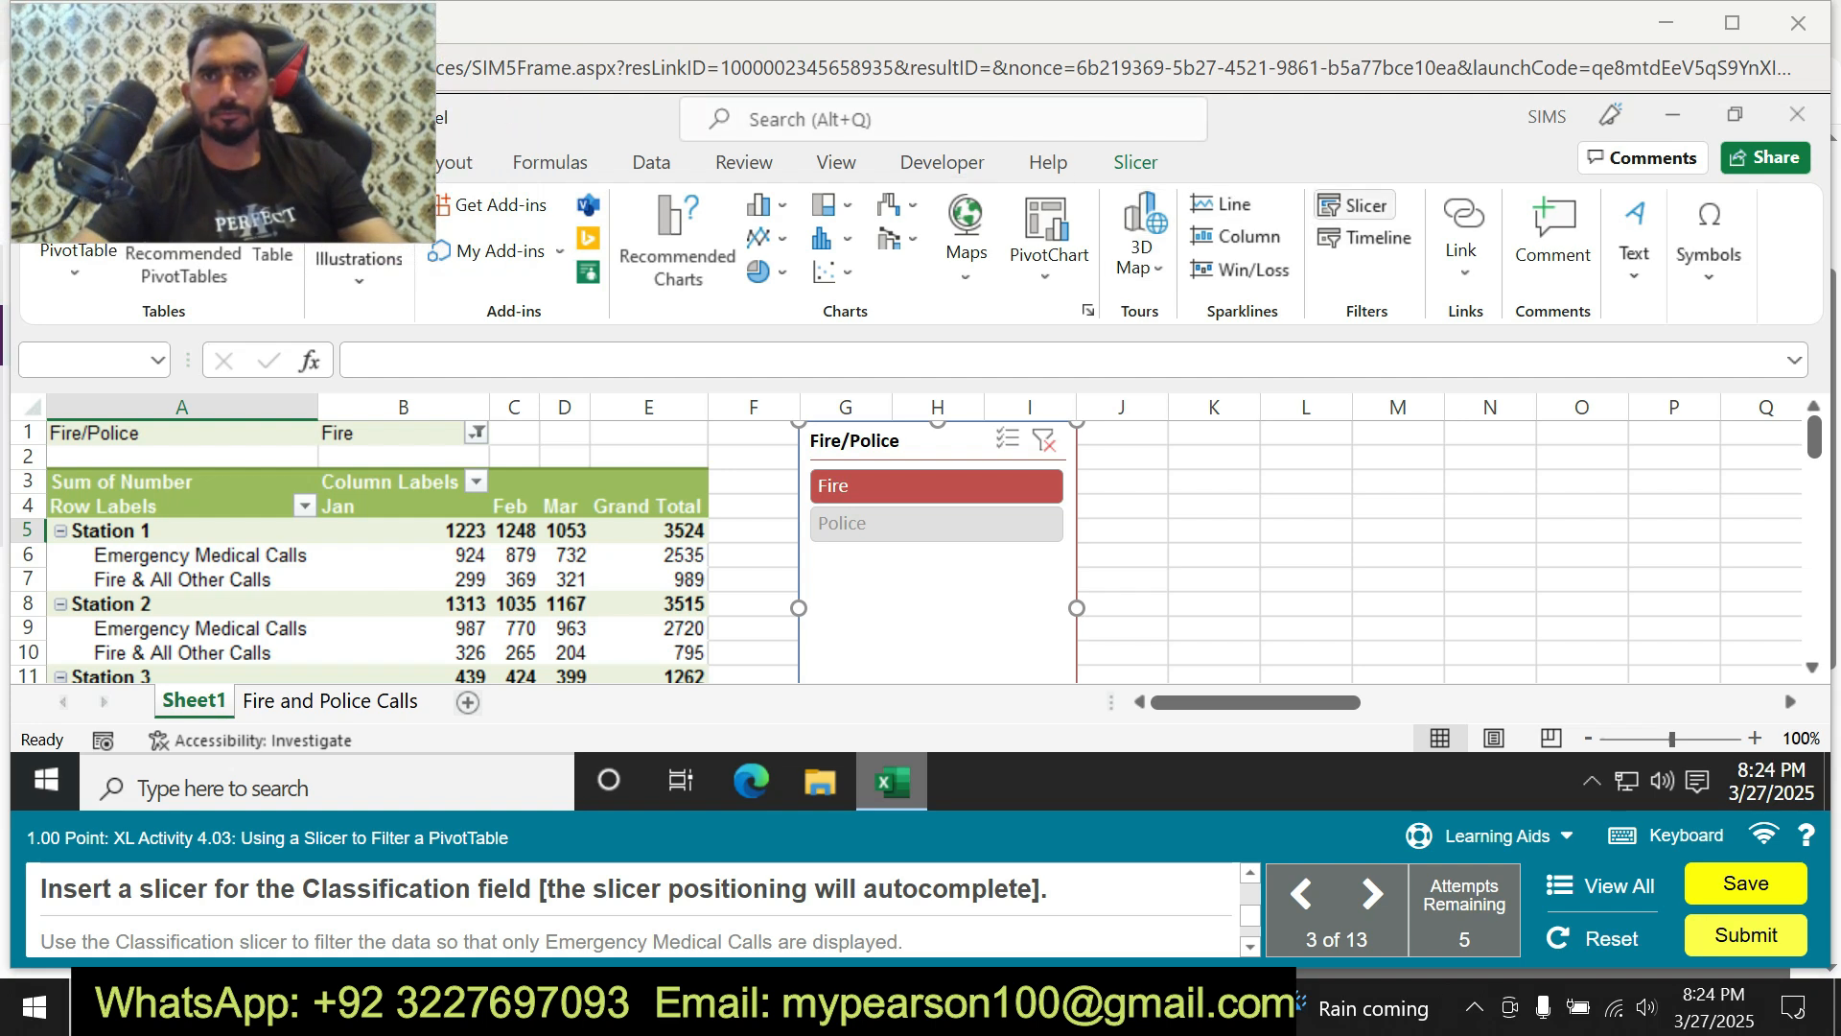
pyautogui.click(1355, 205)
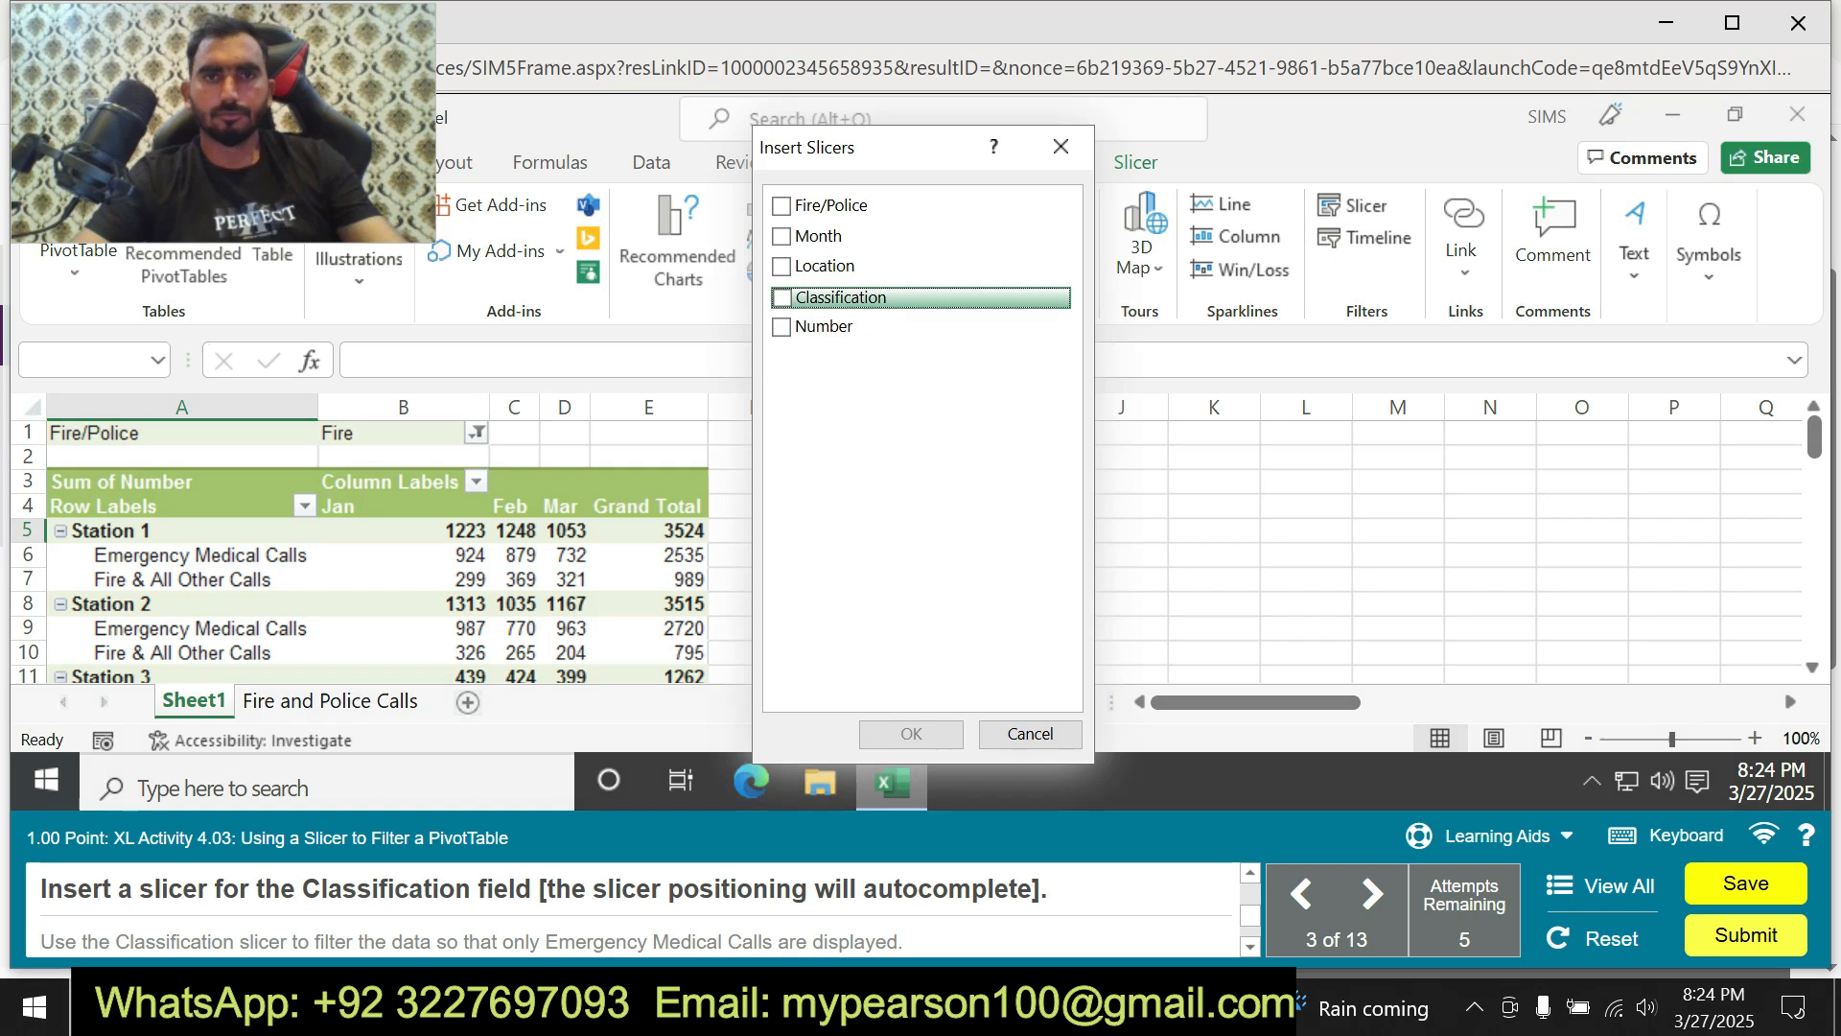
pyautogui.click(834, 297)
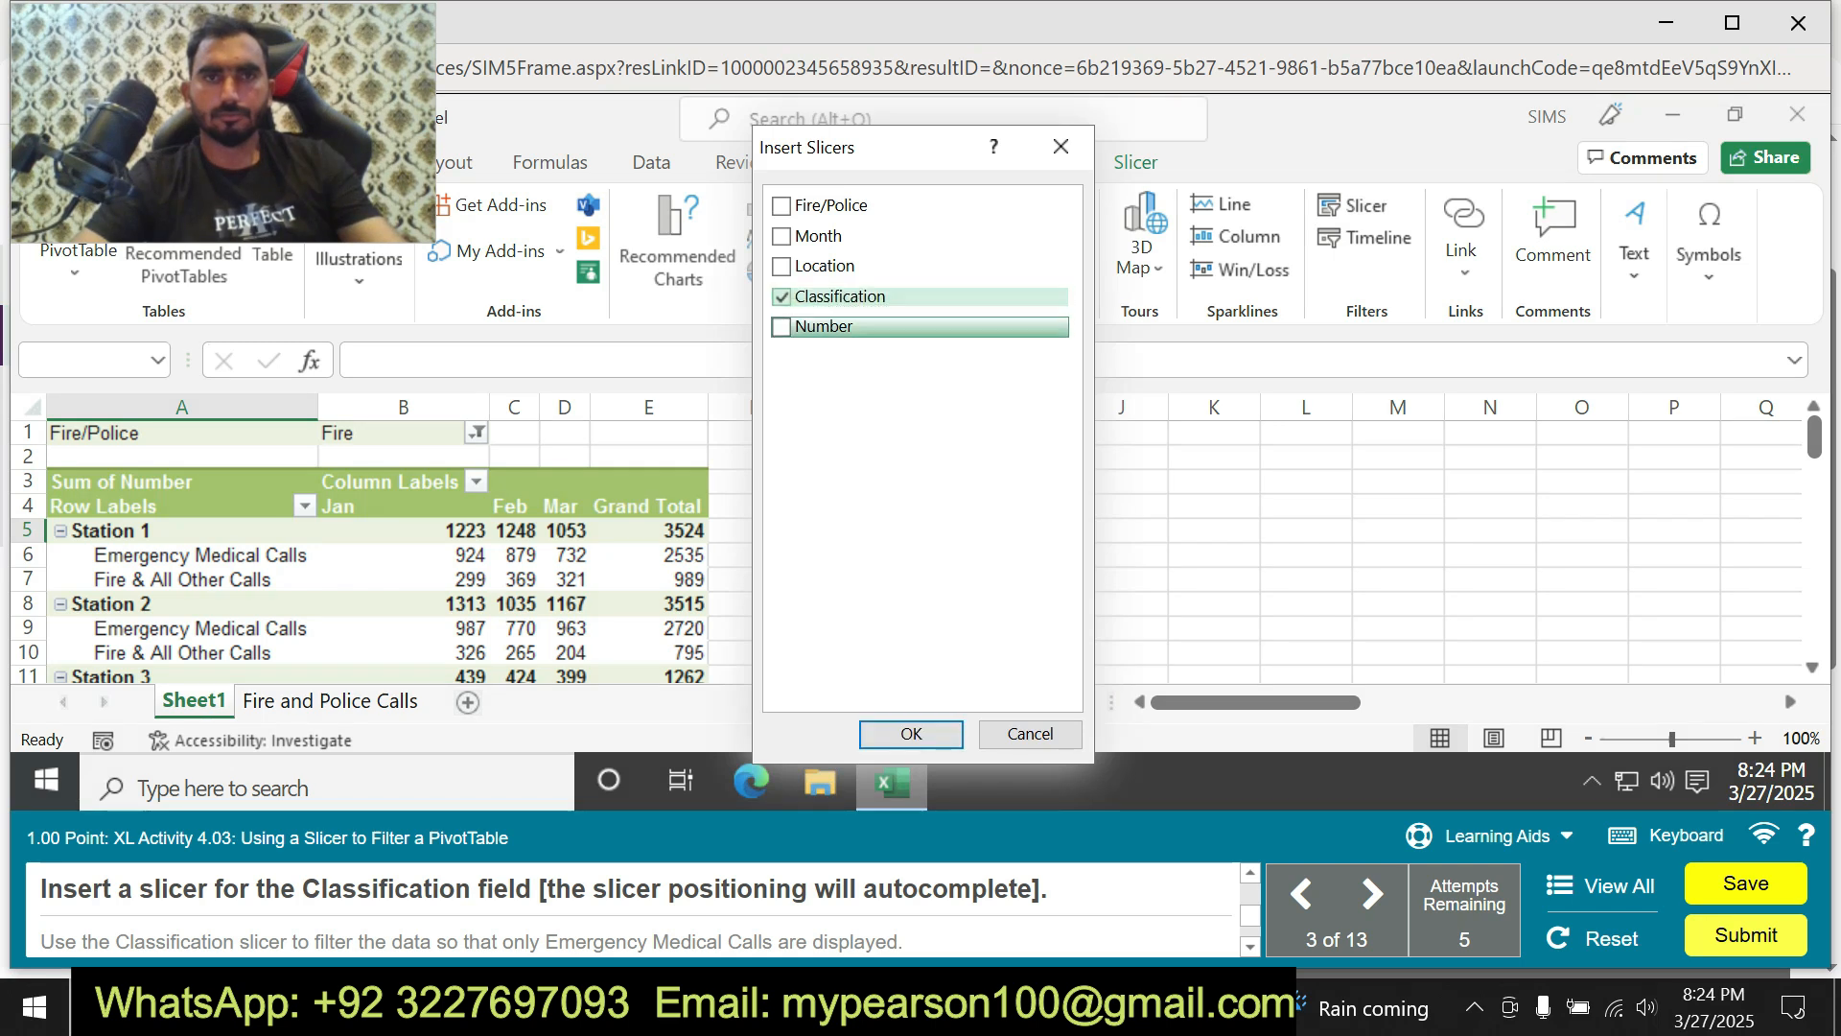
pyautogui.press('Return')
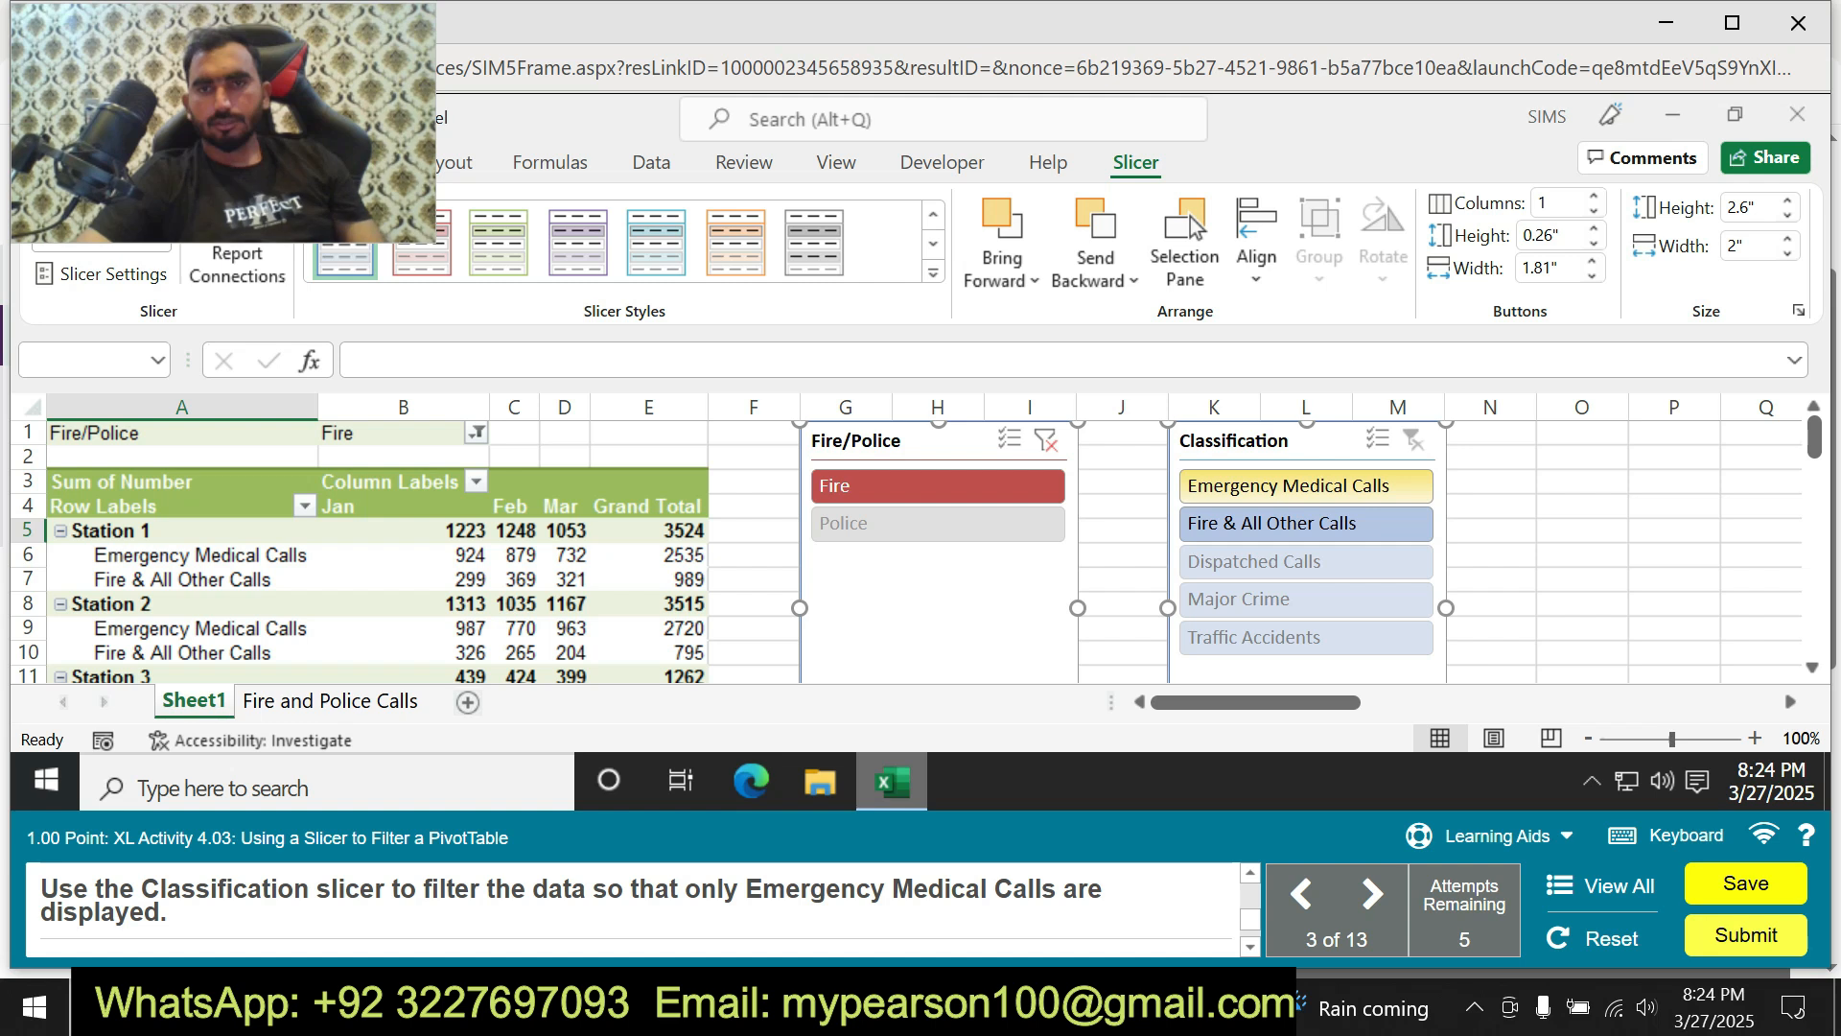
pyautogui.click(1304, 485)
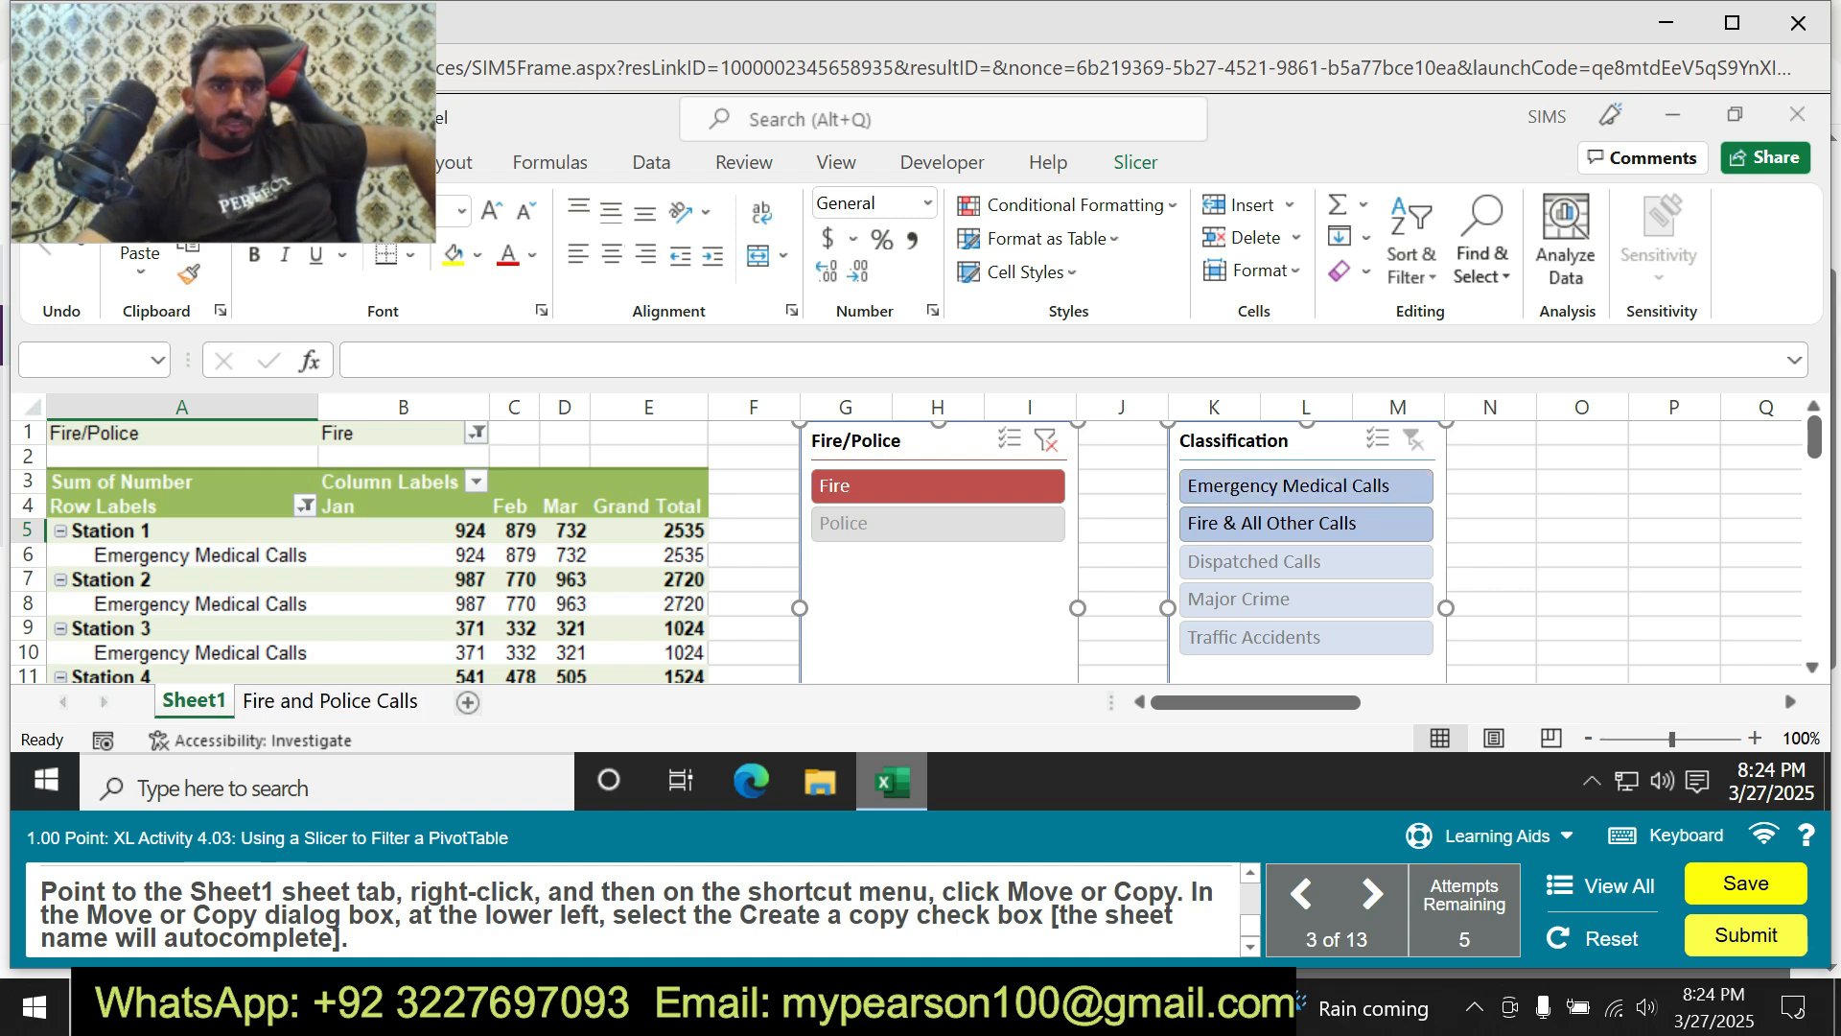
# Create a copy of the Sheet1 worksheet, placed before Sheet1 in the 4A_Fire_Police.xlsx workbook.
pyautogui.rightClick(199, 701)
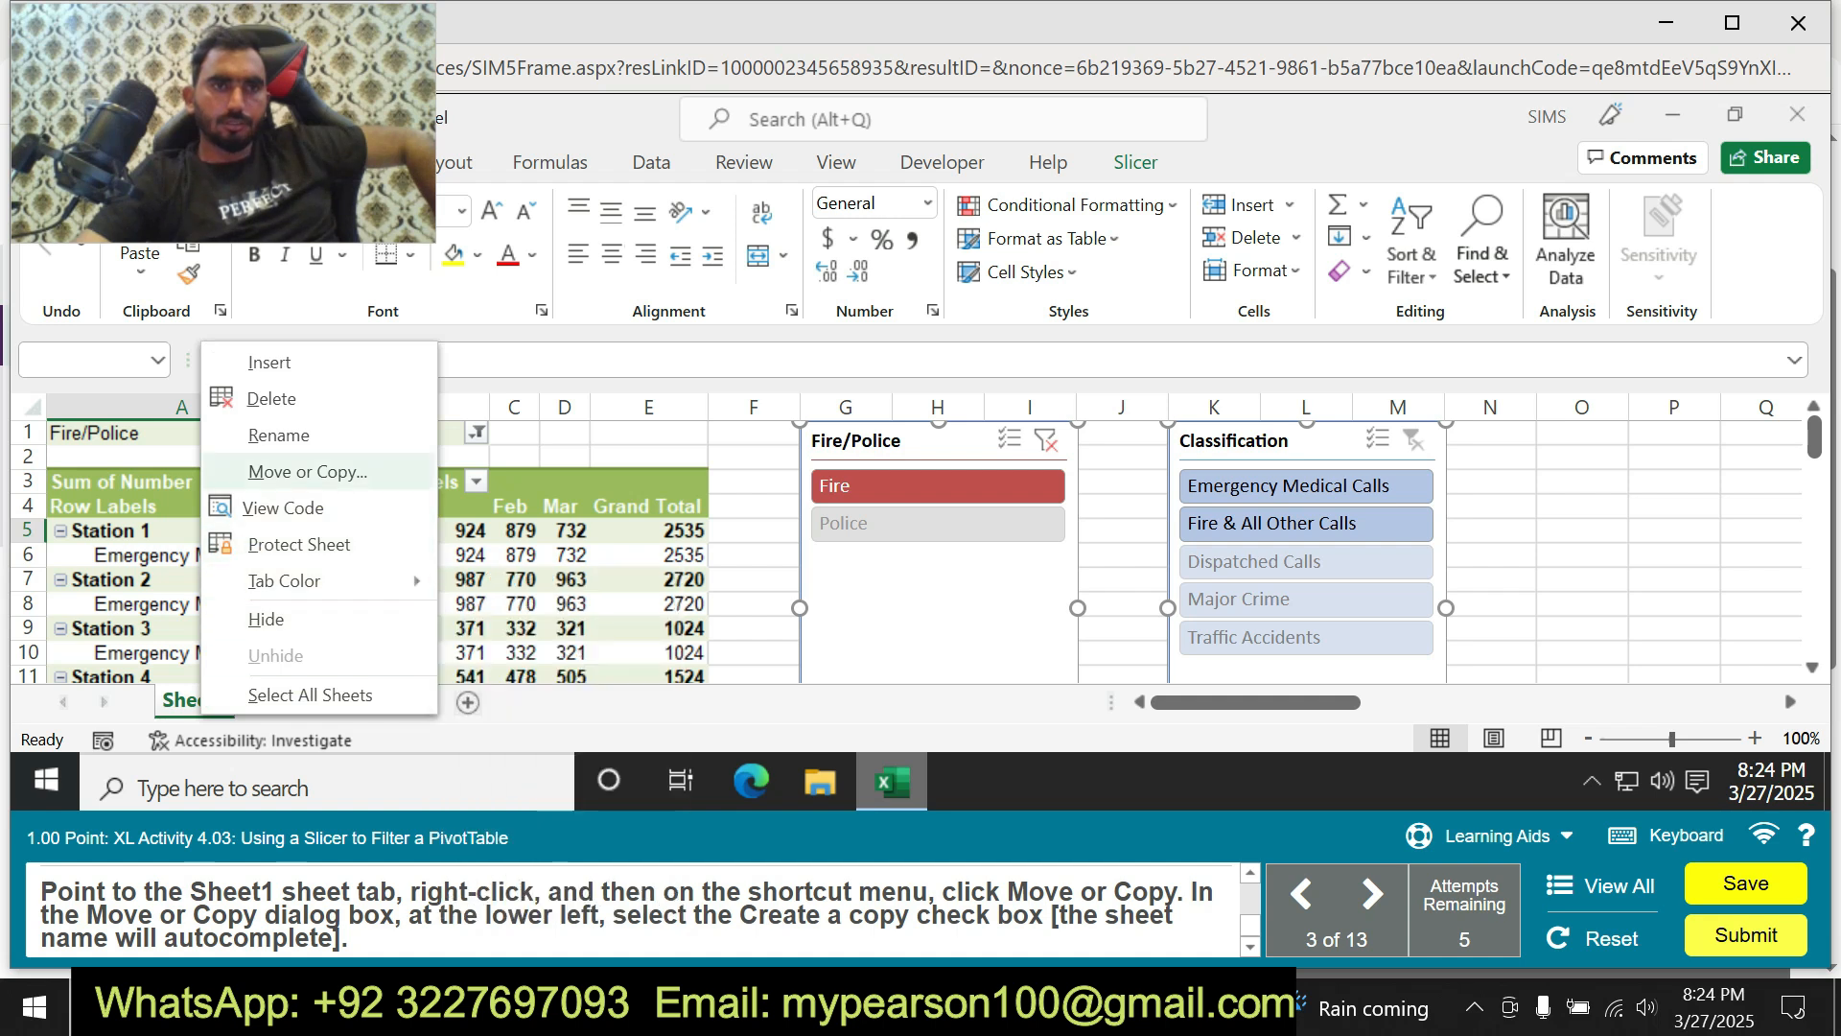
pyautogui.click(307, 470)
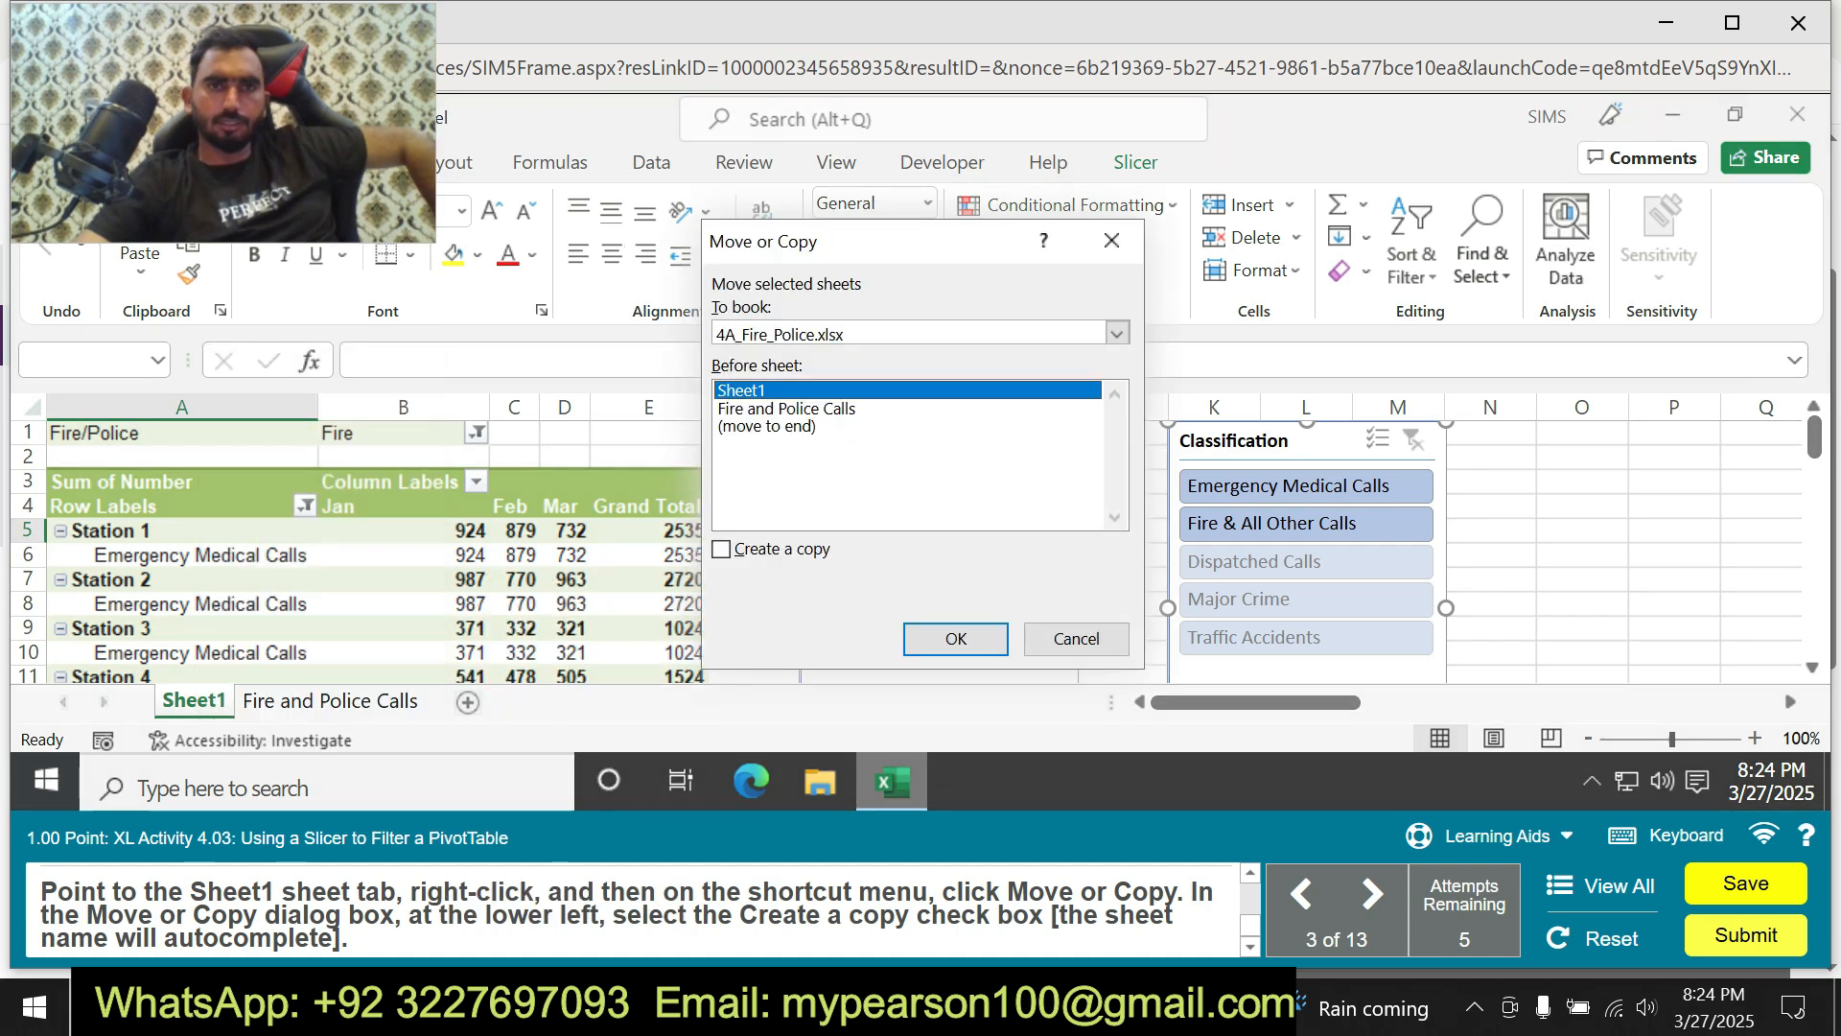
pyautogui.click(722, 549)
pyautogui.click(956, 639)
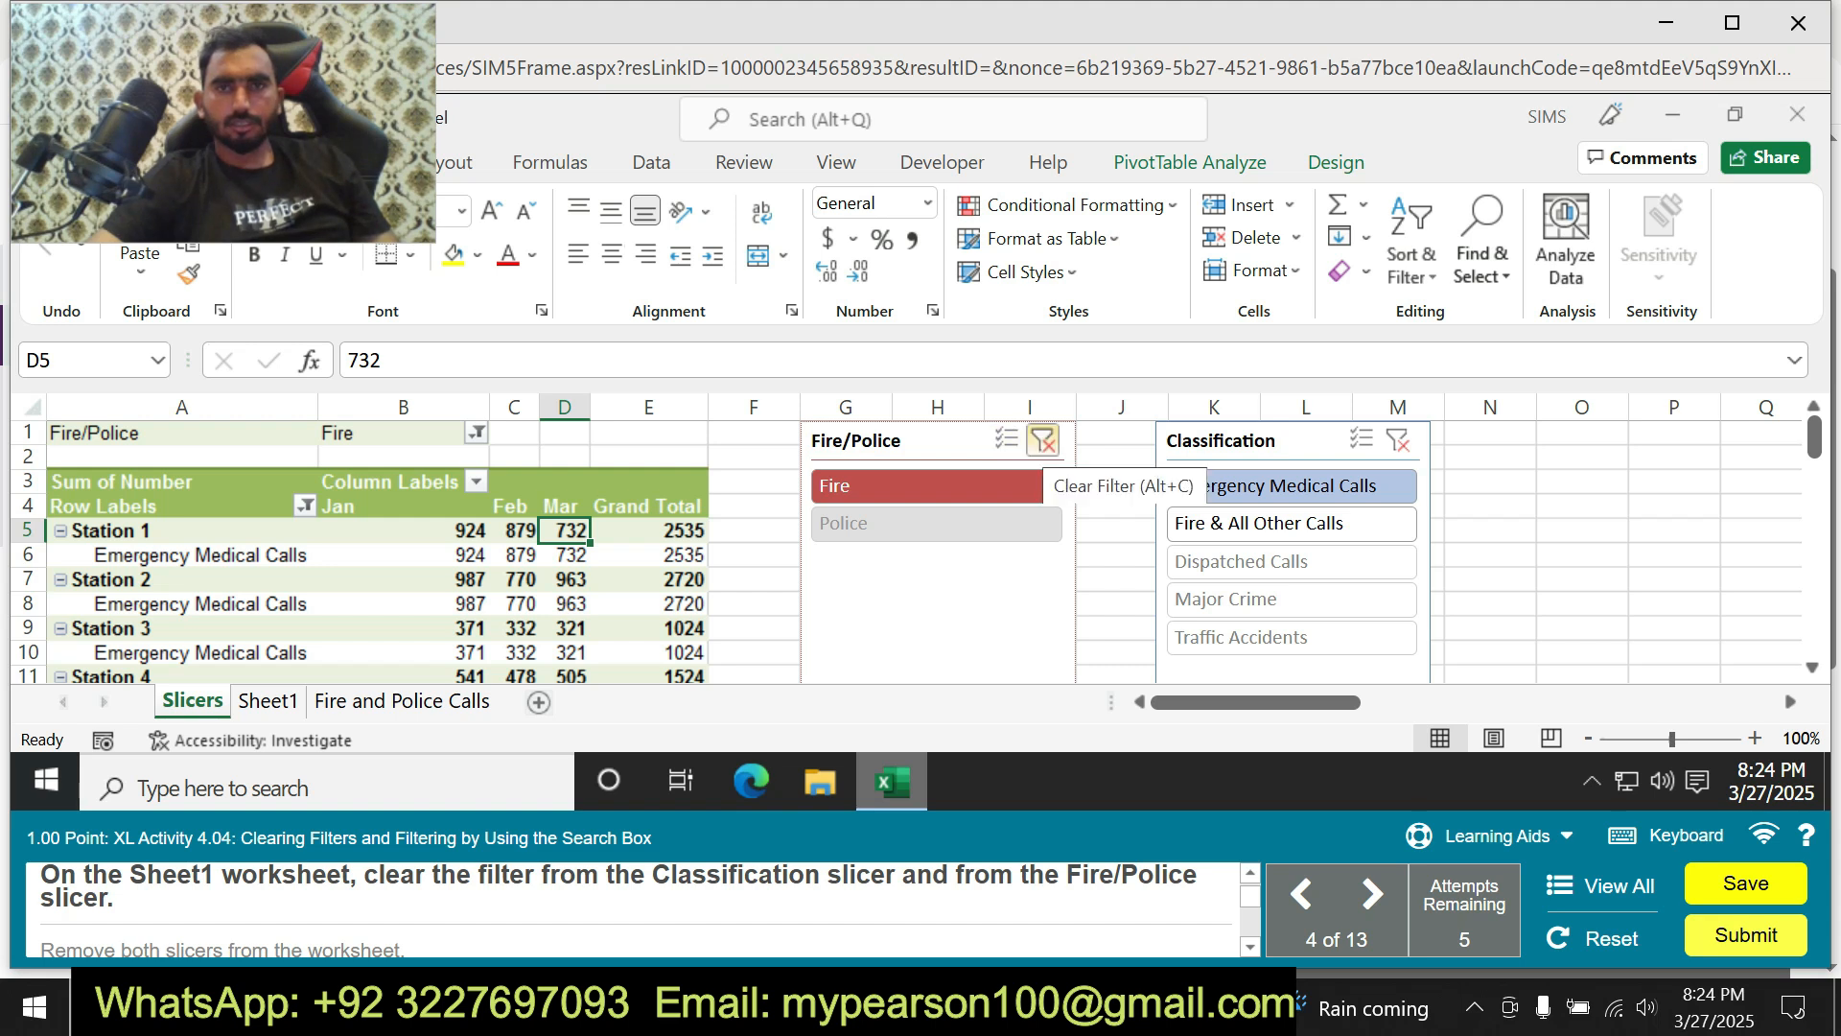
# Try to clear the Classification slicer's filter on the Slicers worksheet.
pyautogui.click(1398, 440)
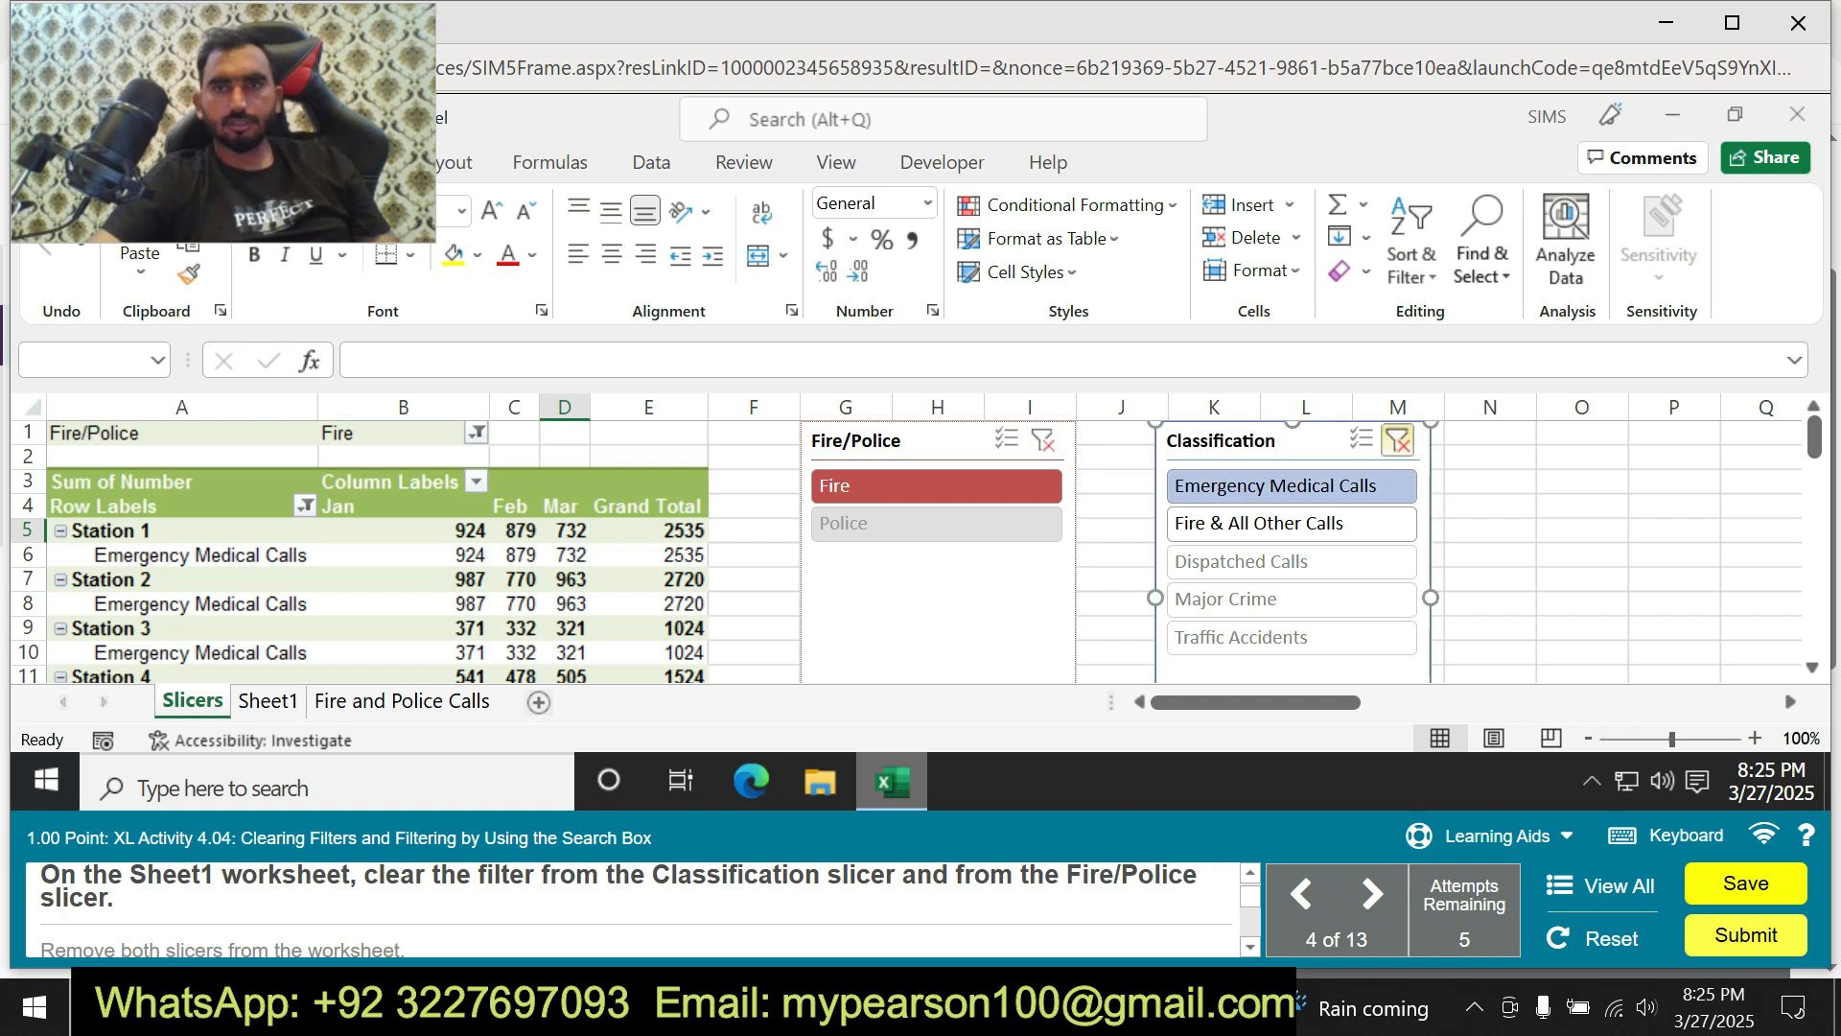
pyautogui.rightClick(1387, 441)
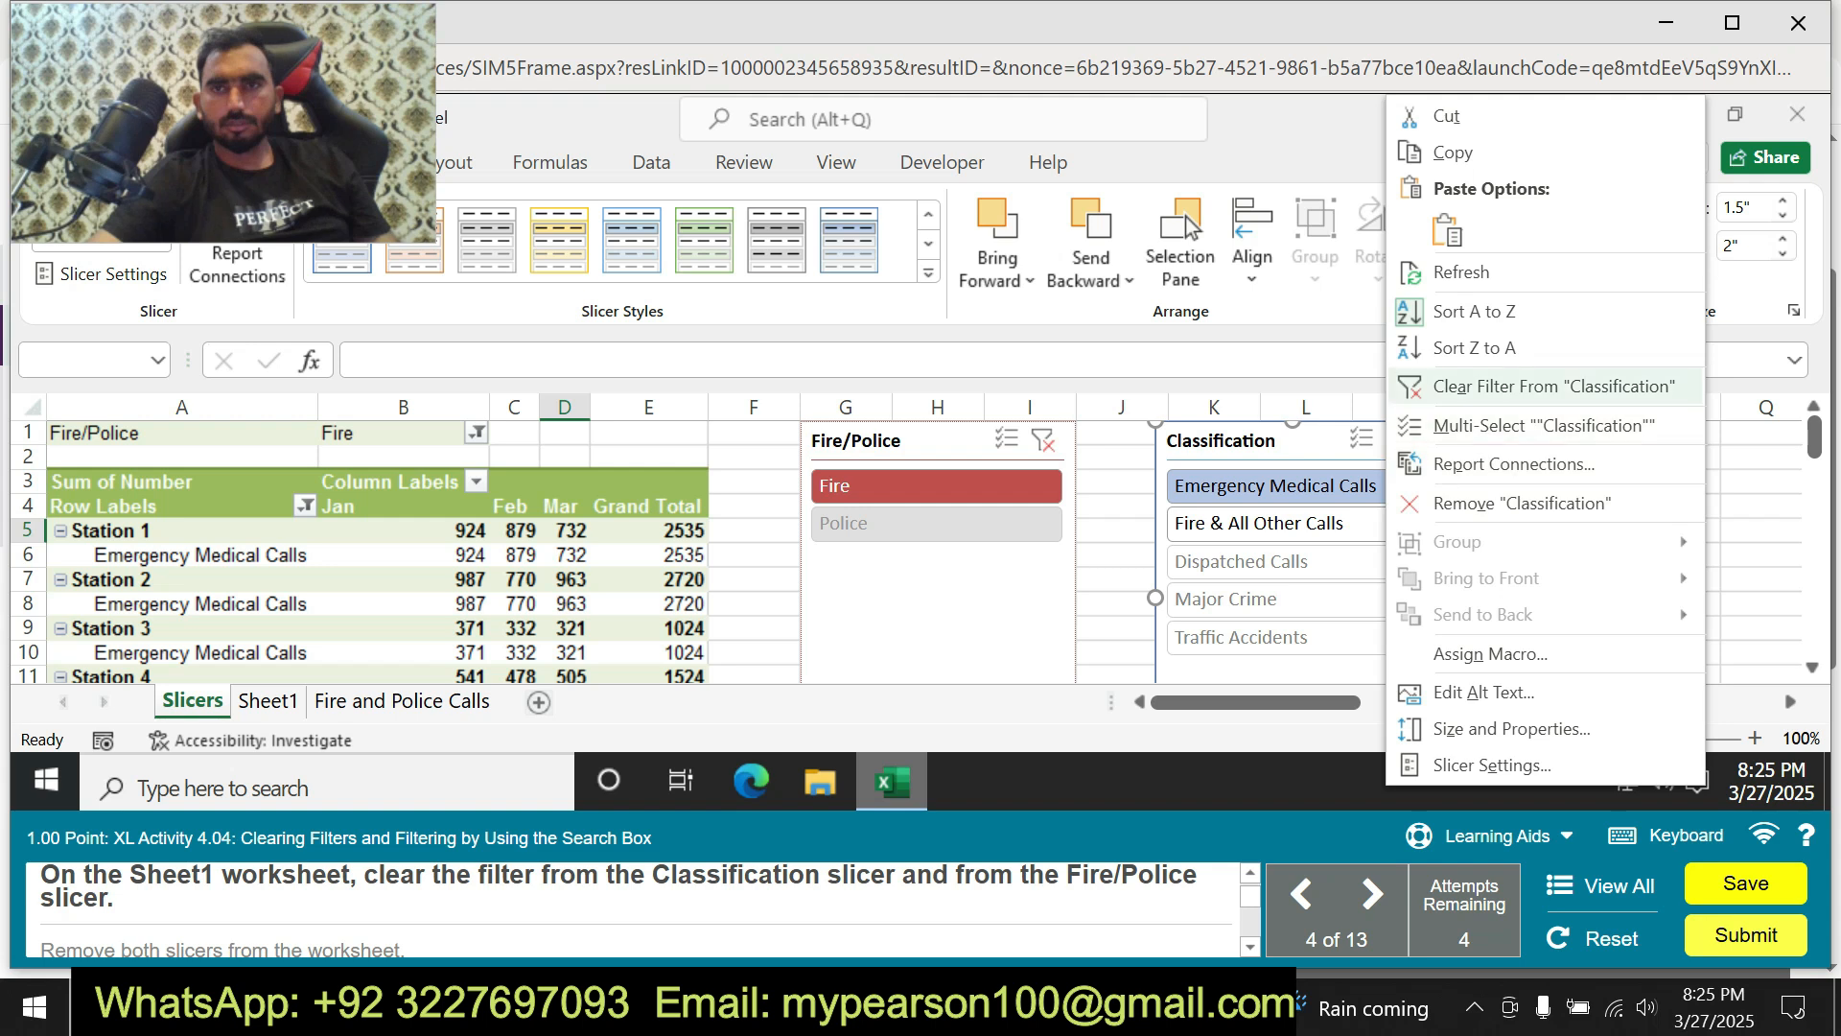
pyautogui.click(1553, 385)
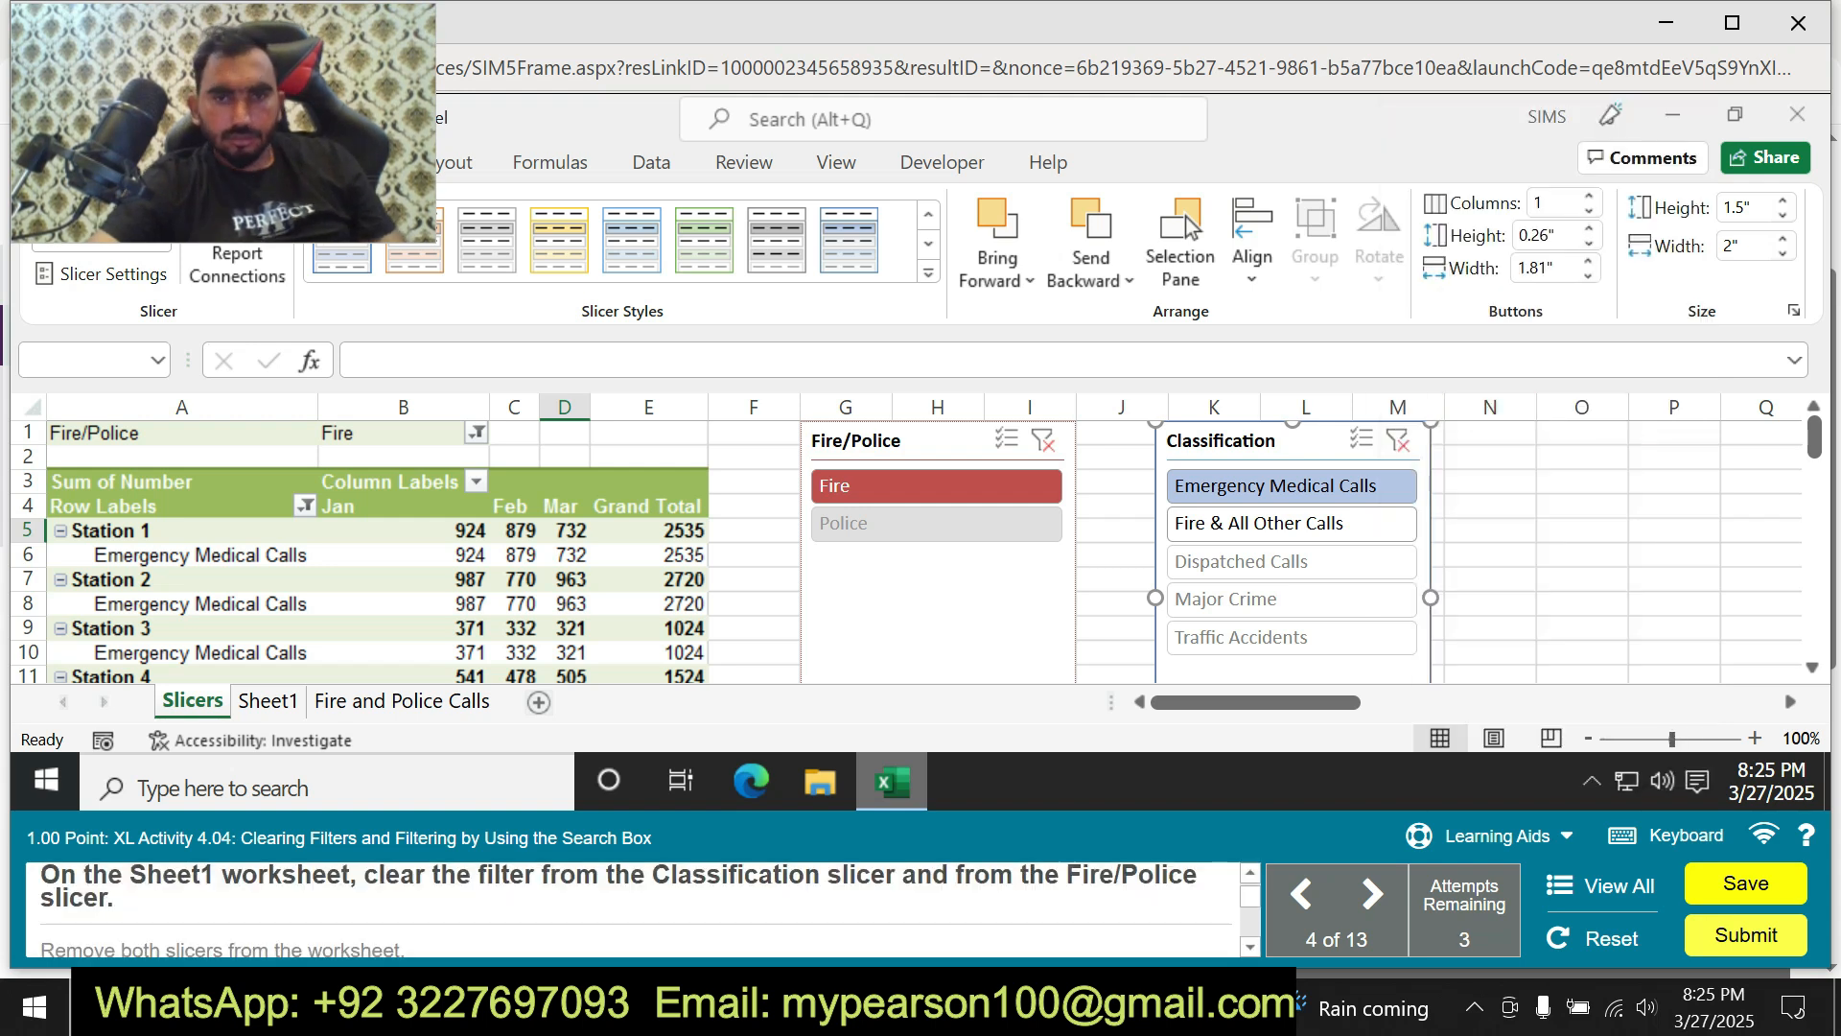
# Consult the practice hint on clearing the Classification and Fire/Police slicer filters on the Sheet1 worksheet.
pyautogui.click(1486, 835)
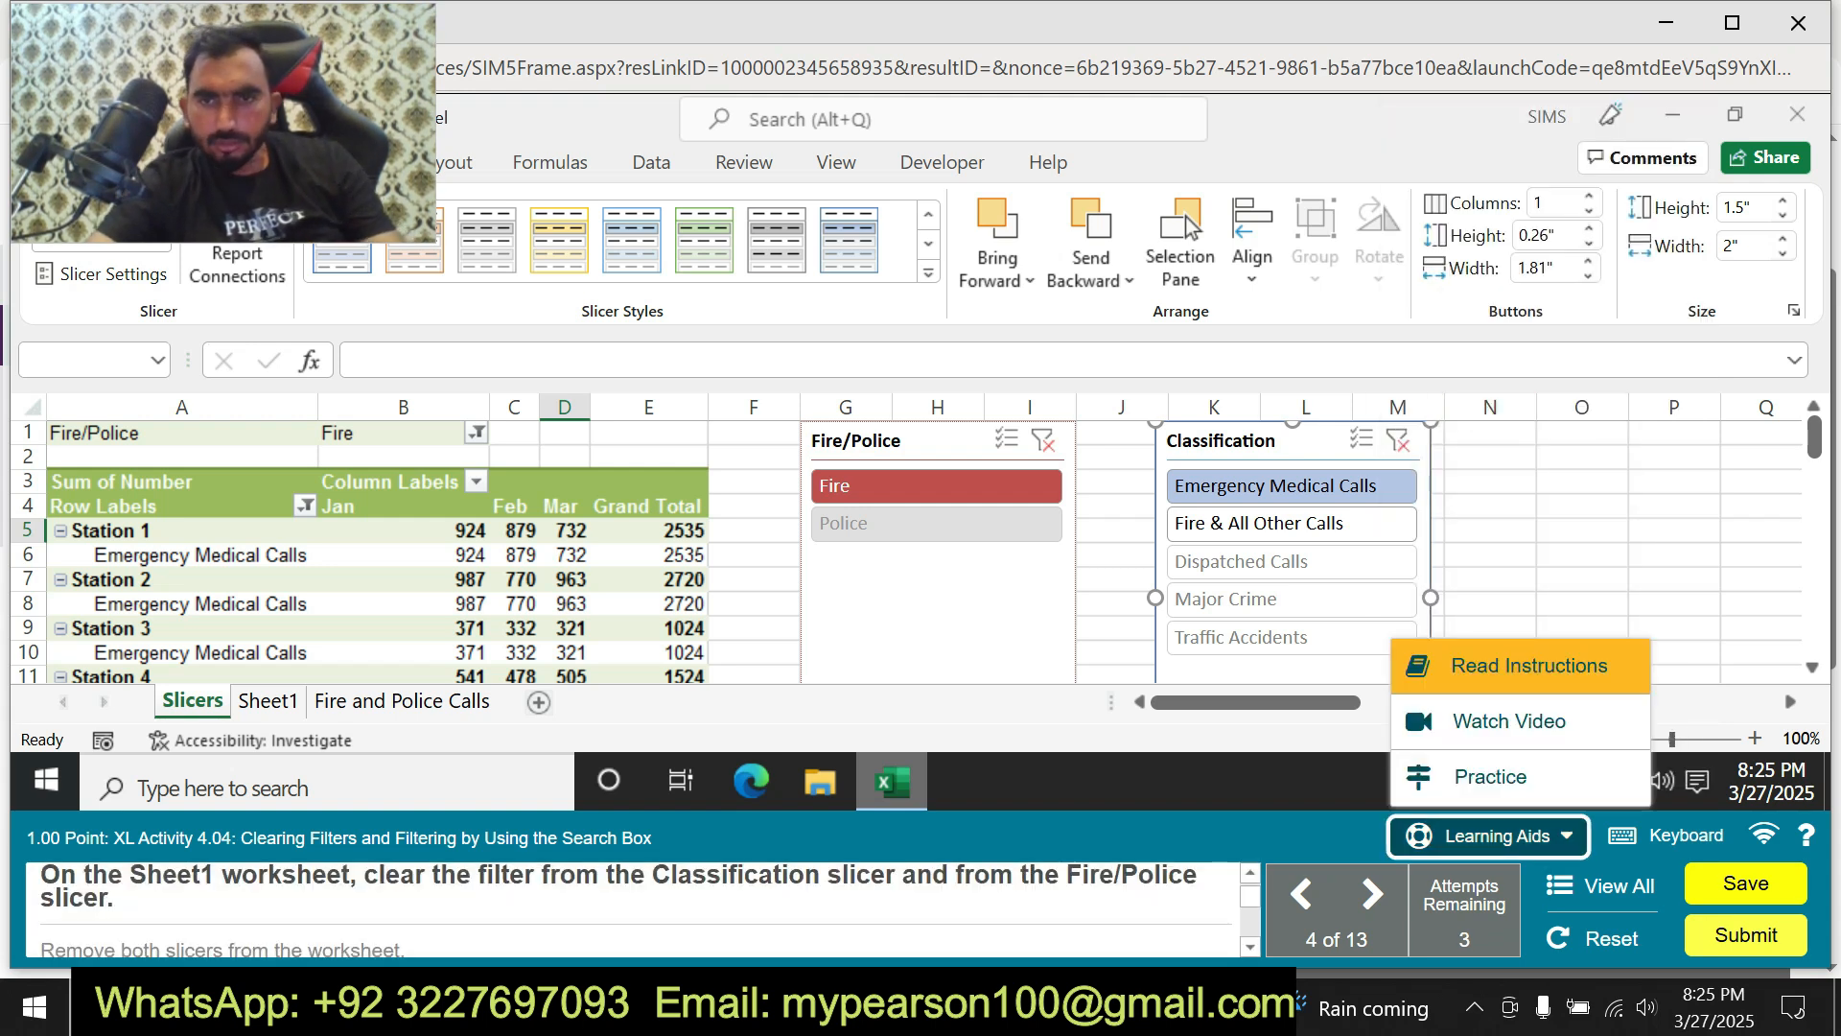
pyautogui.click(1492, 773)
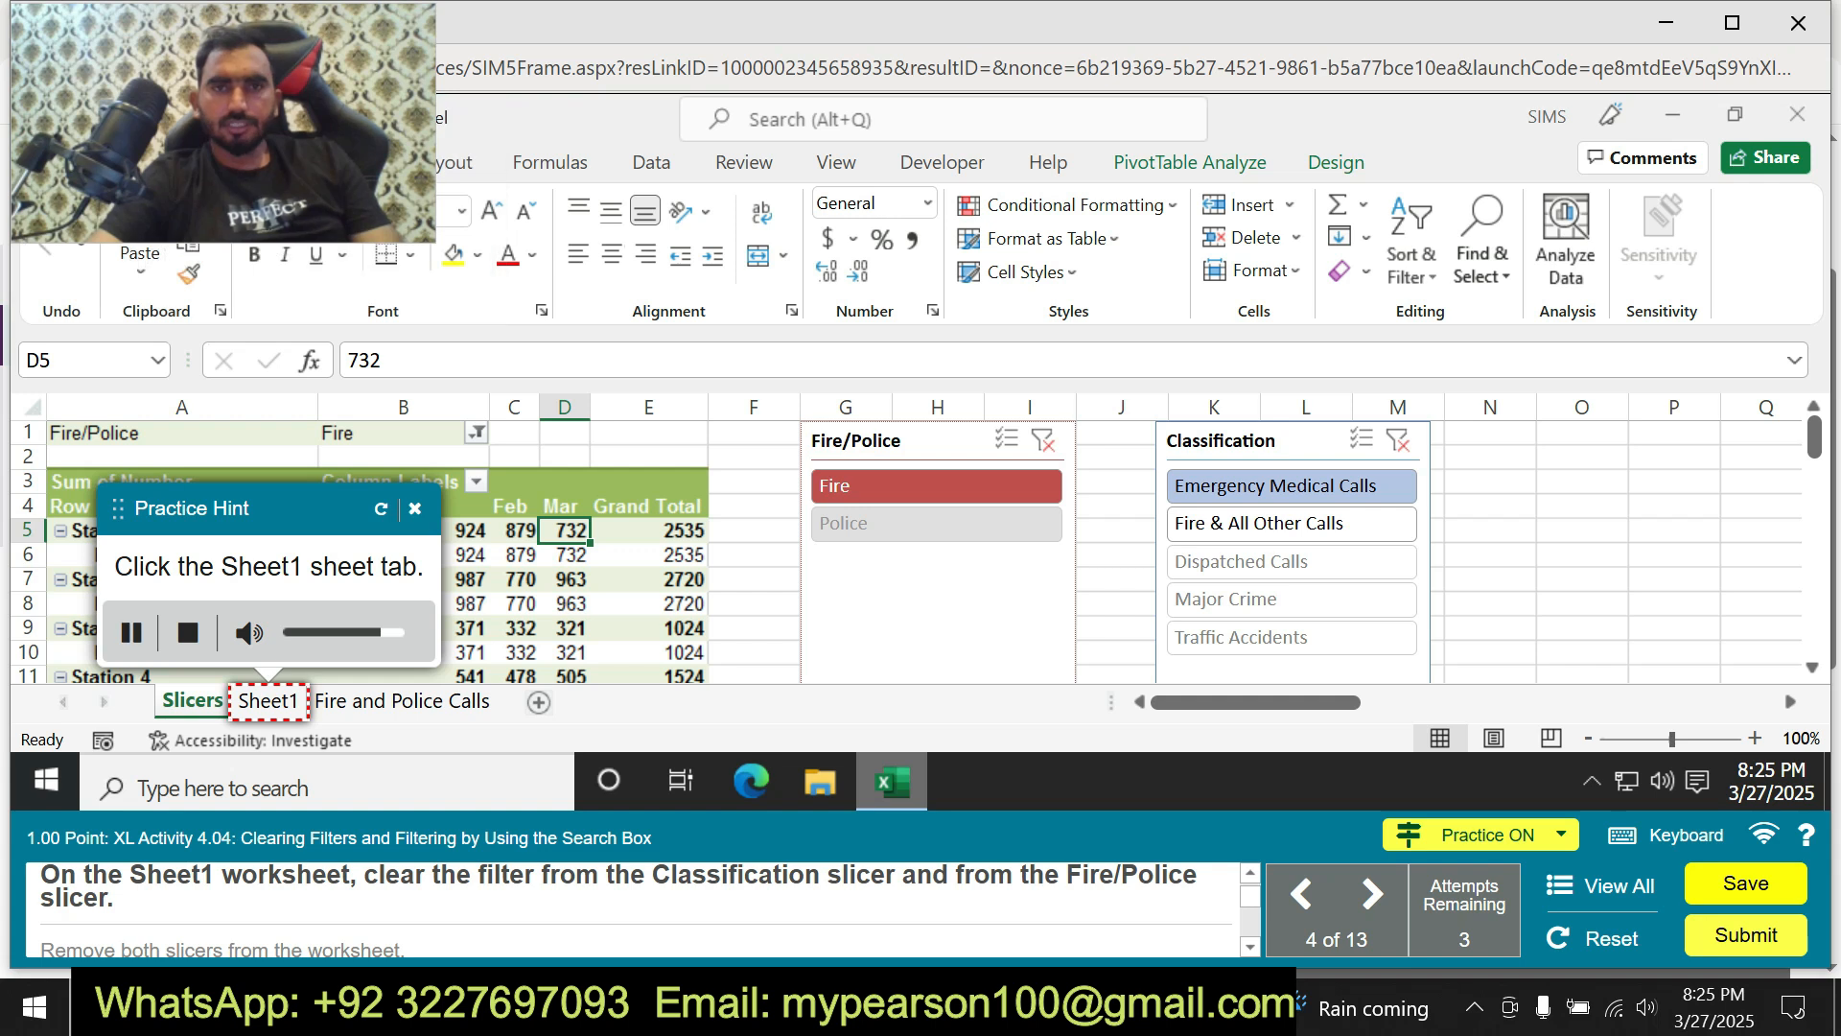
# Rehearse clearing the Classification and Fire/Police slicer filters on the Sheet1 worksheet in practice mode.
pyautogui.click(268, 701)
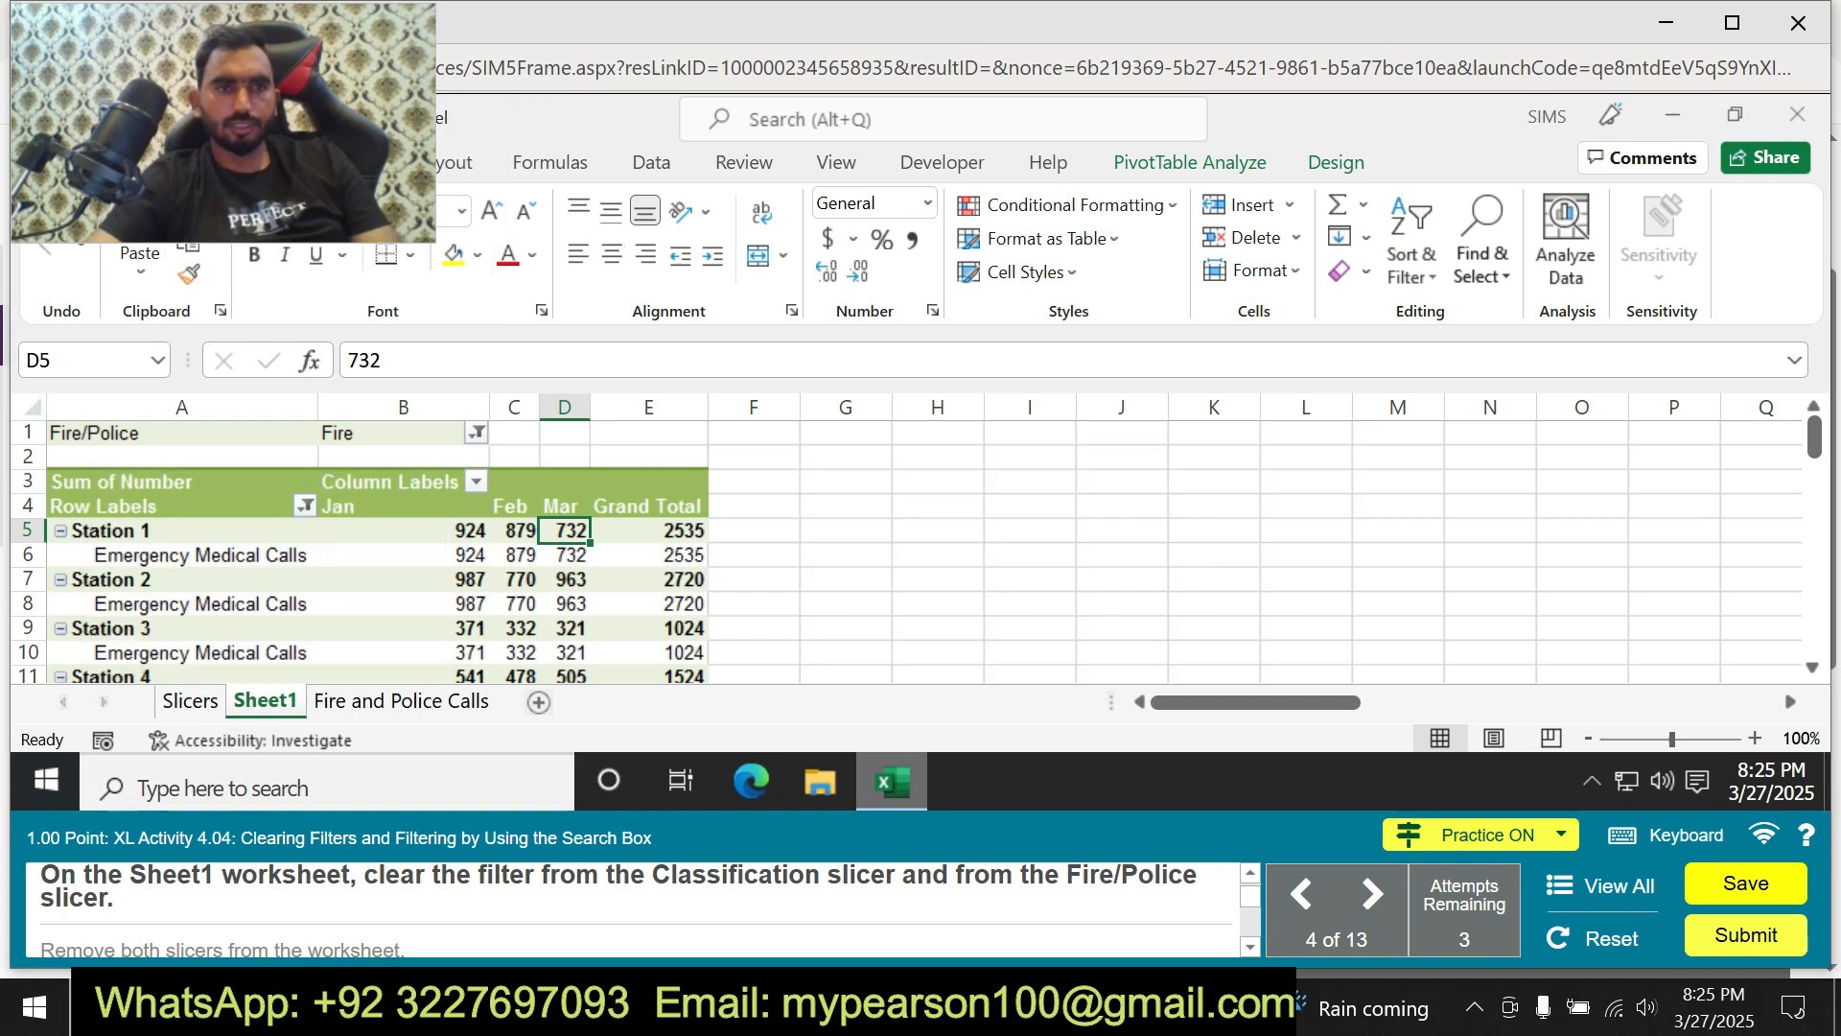
pyautogui.click(1398, 440)
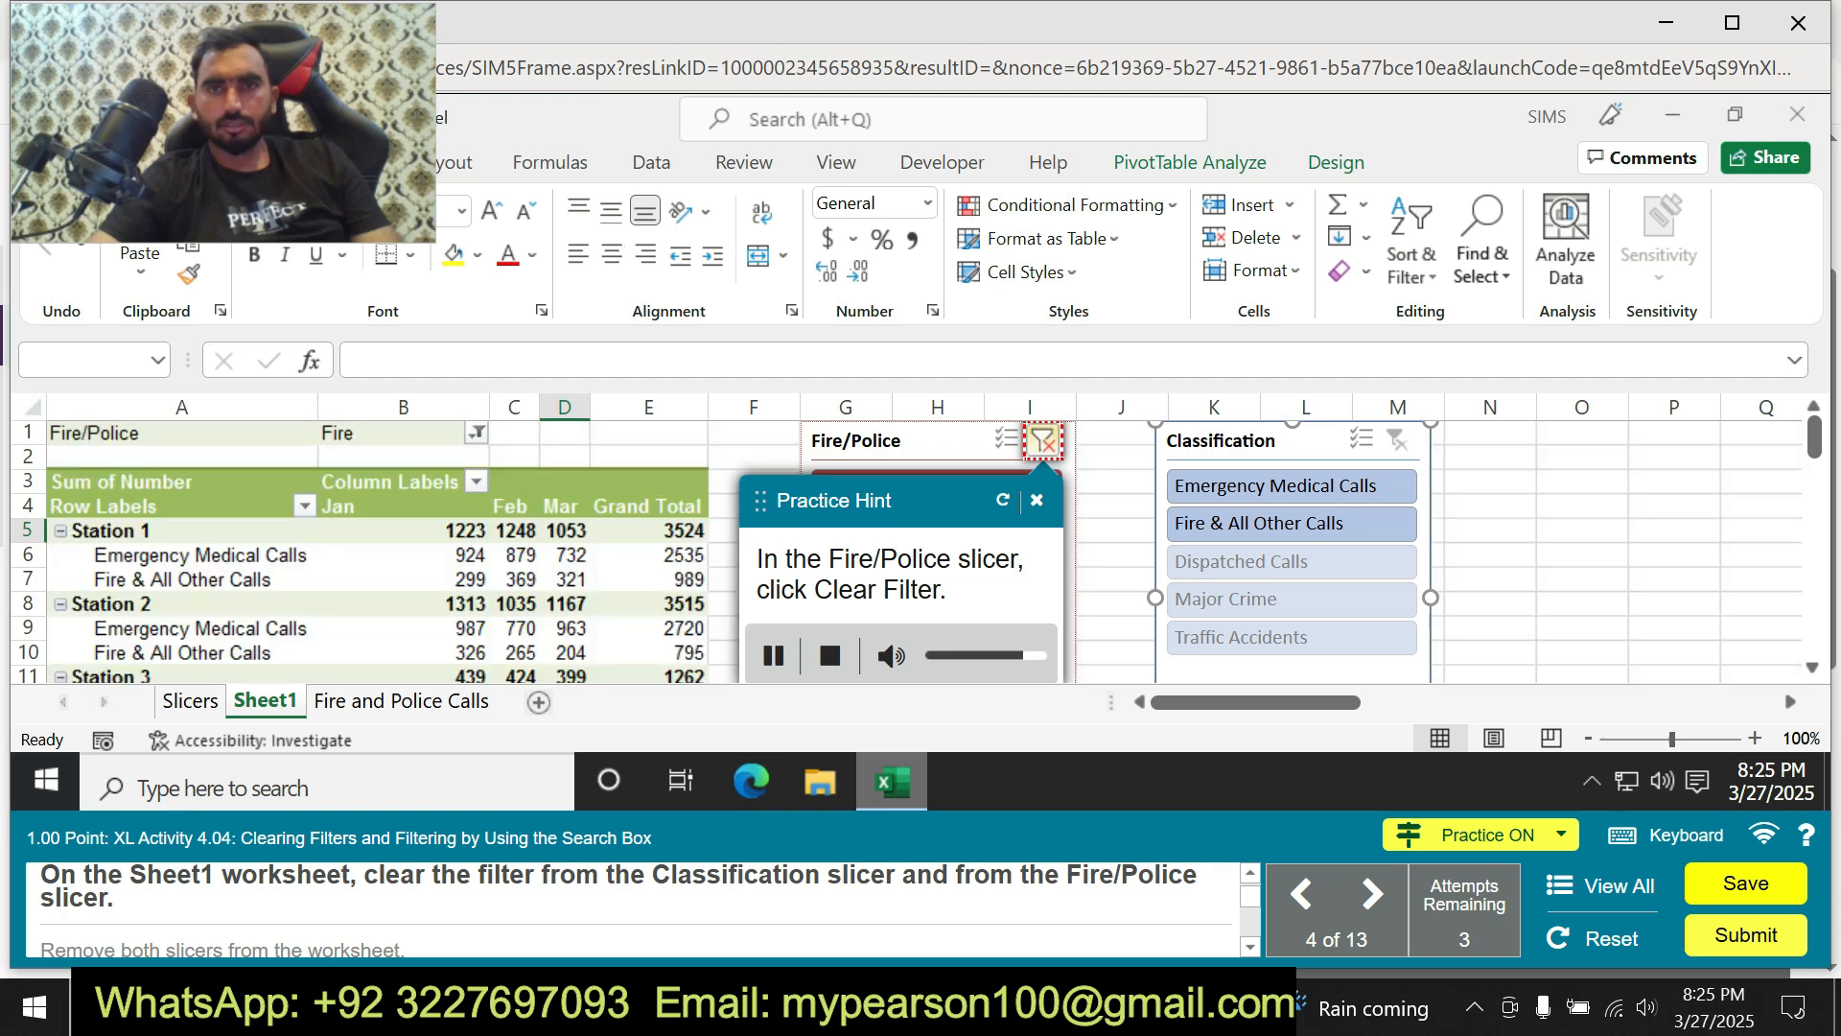
pyautogui.click(1044, 440)
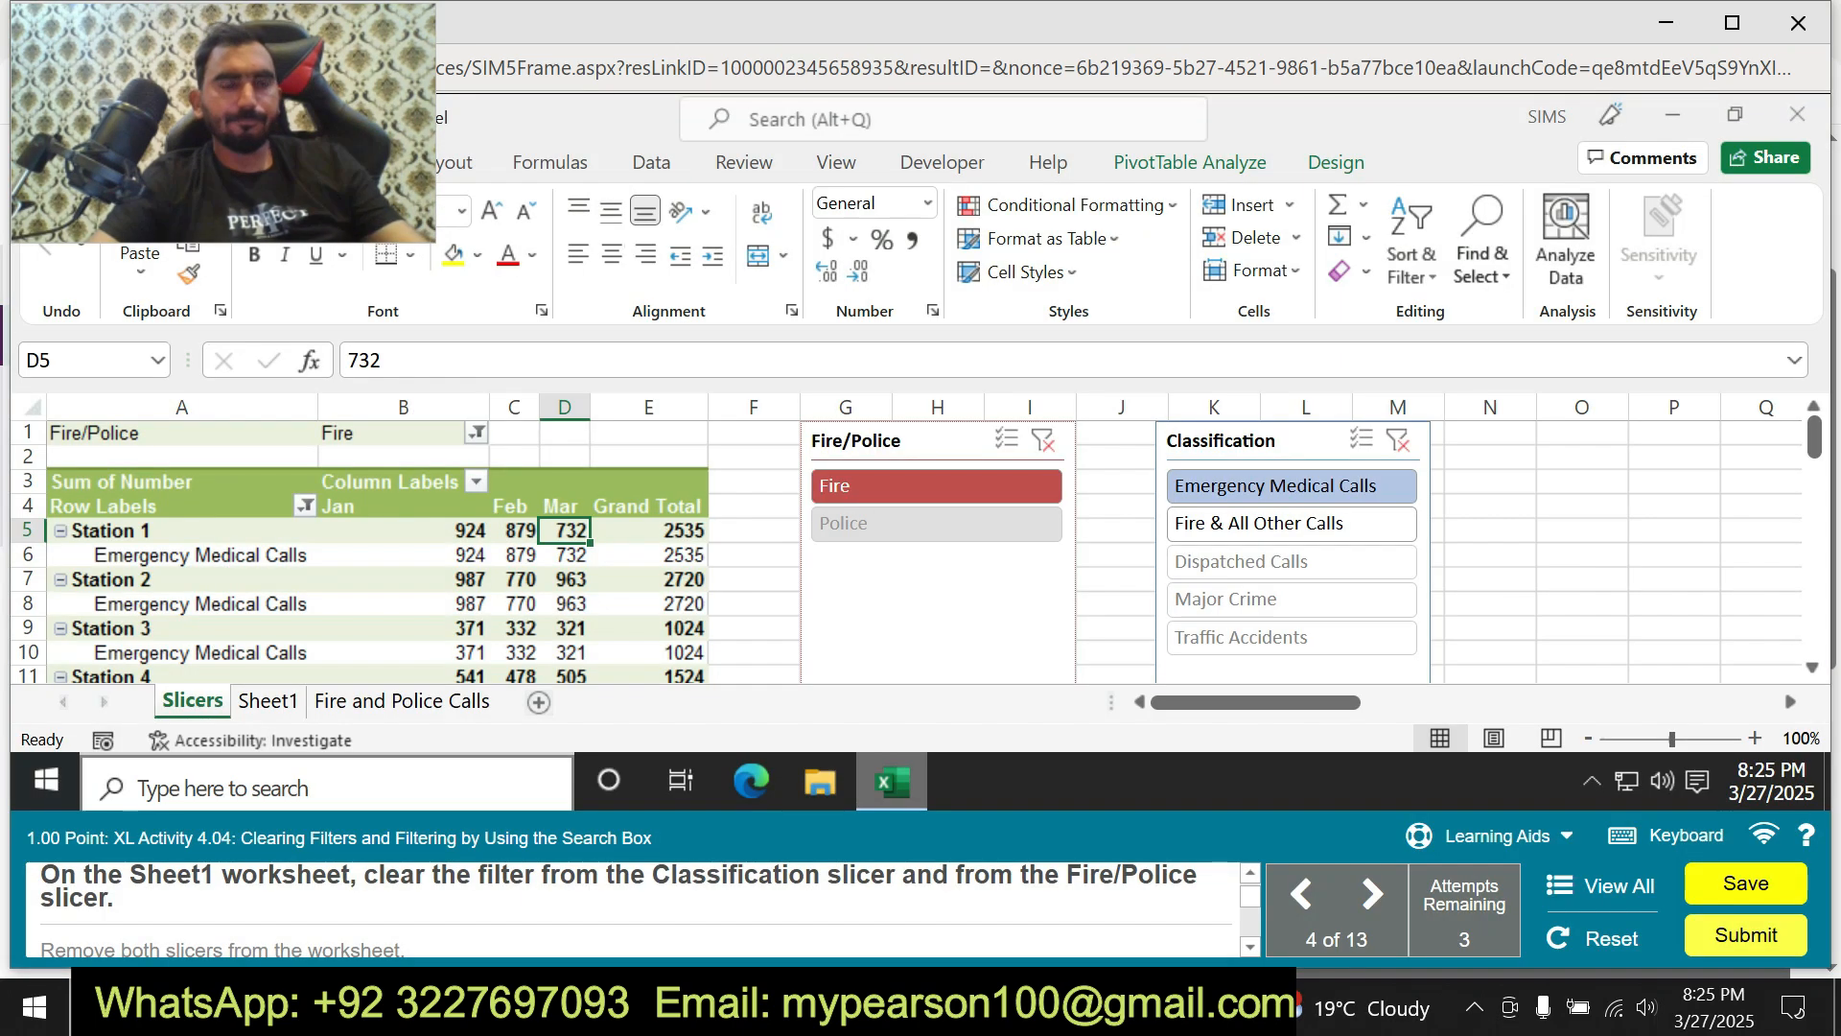
# On the Sheet1 worksheet, clear the filters from the Classification slicer and the Fire/Police slicer.
pyautogui.click(268, 701)
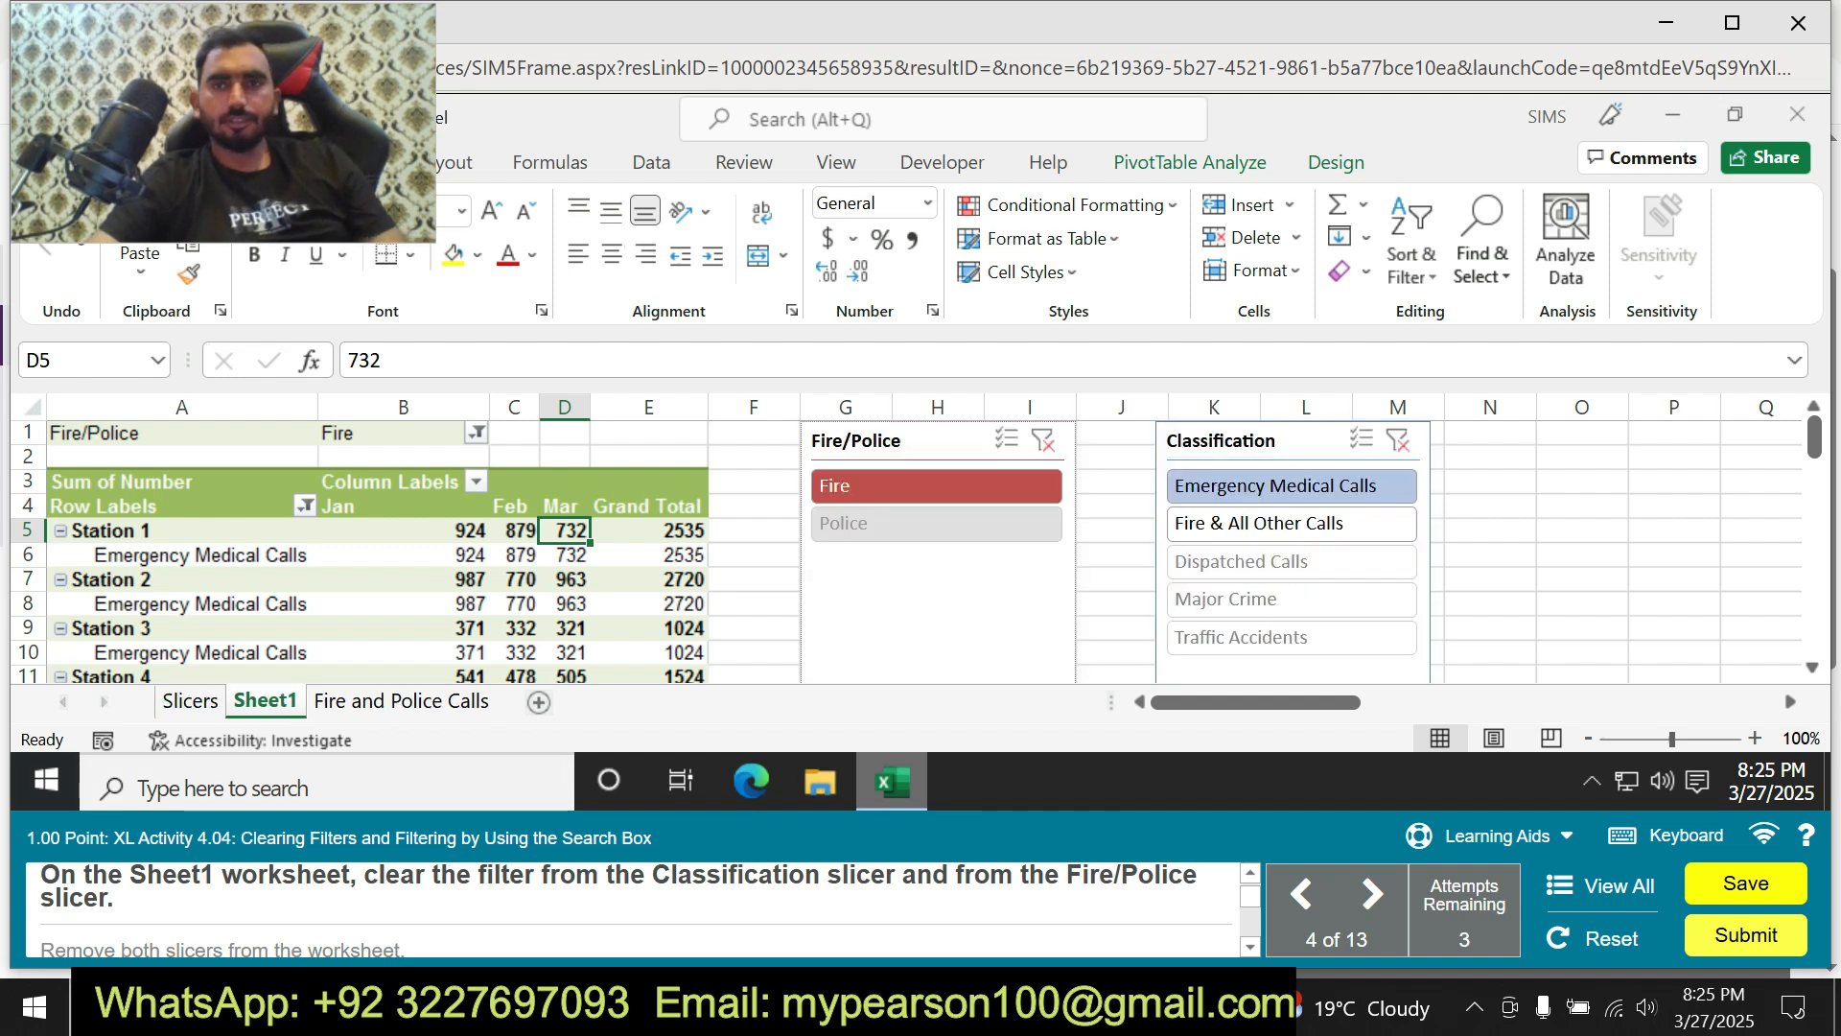
pyautogui.click(1398, 440)
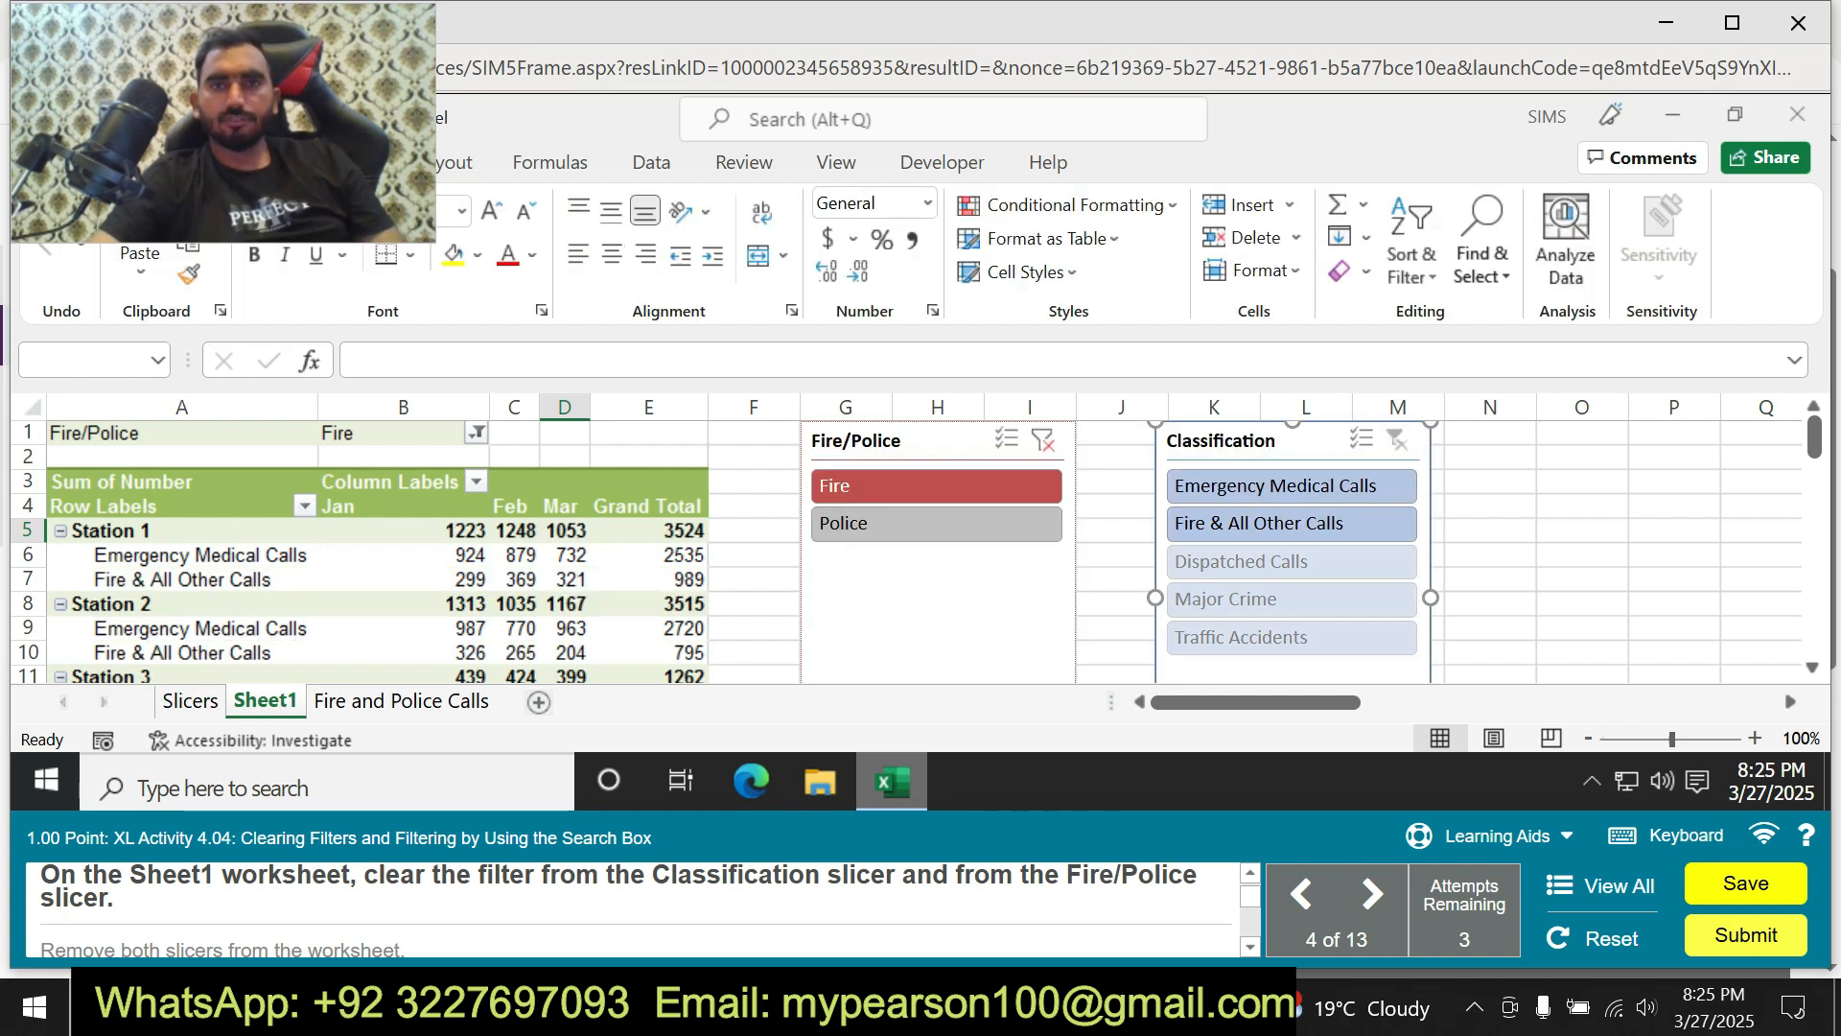
pyautogui.click(1043, 440)
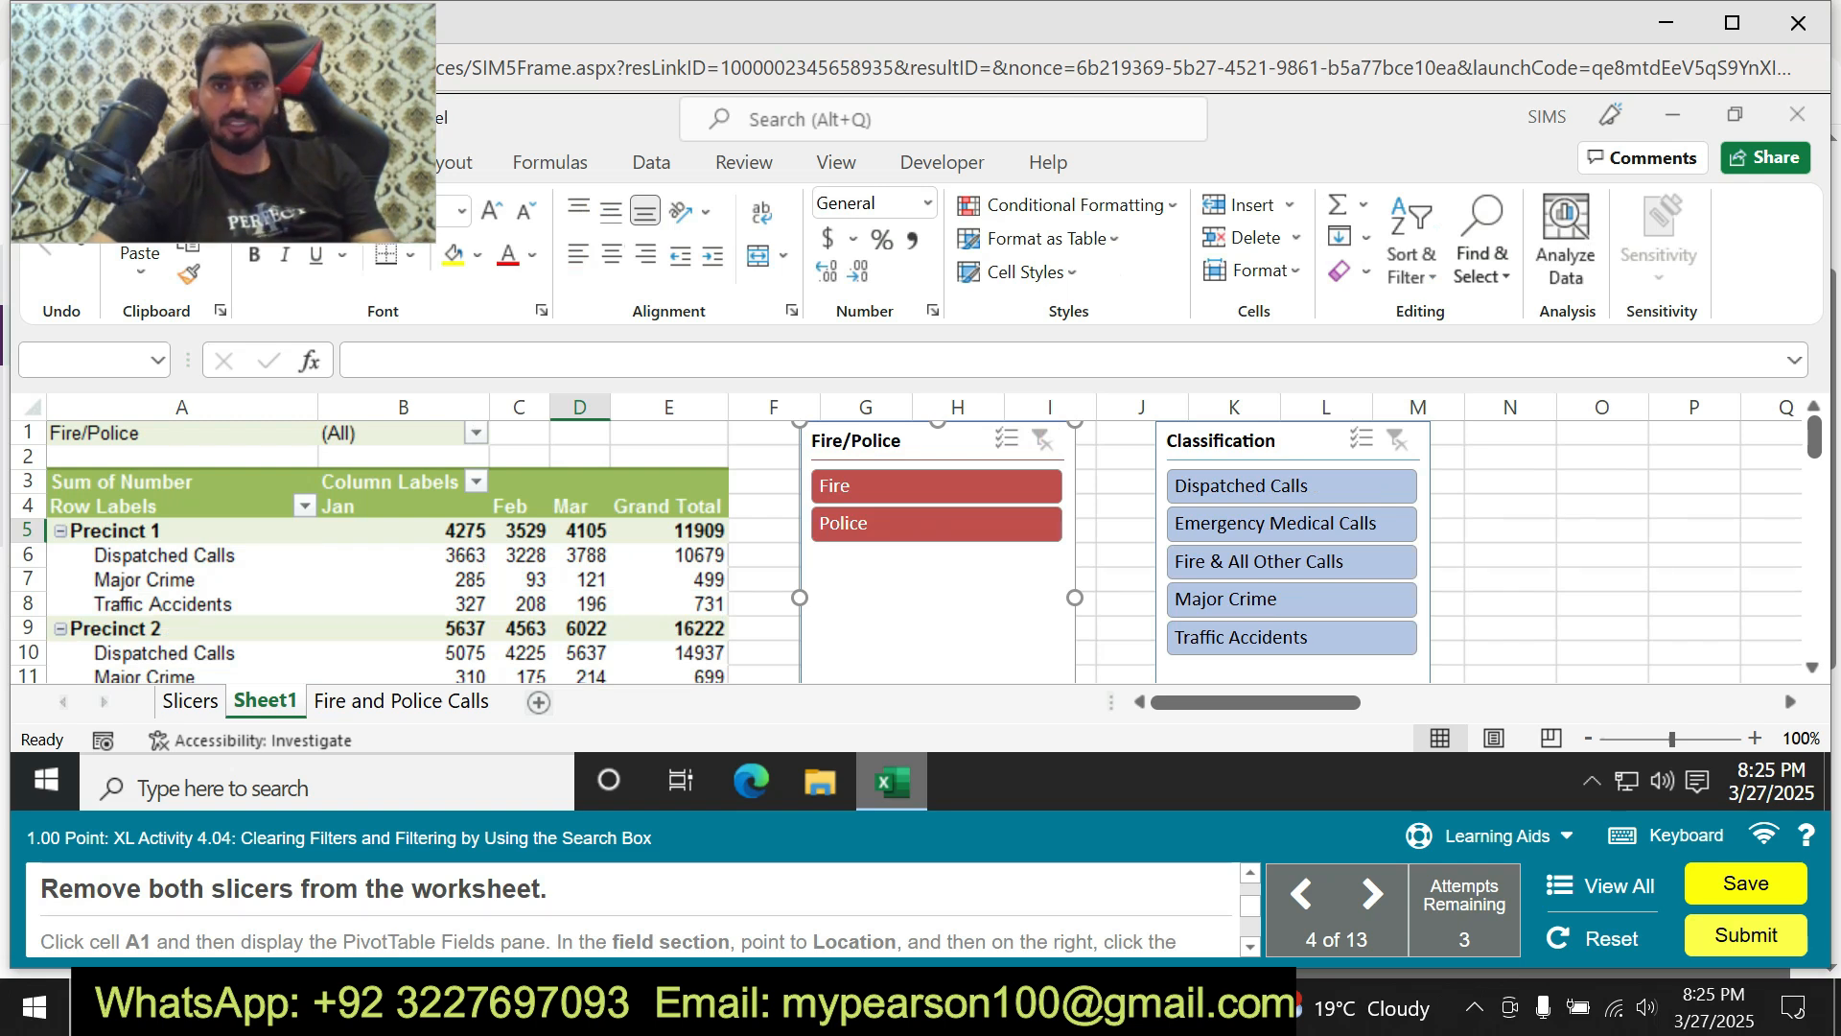
# Remove the Fire/Police and Classification slicers from the Sheet1 worksheet.
pyautogui.rightClick(955, 440)
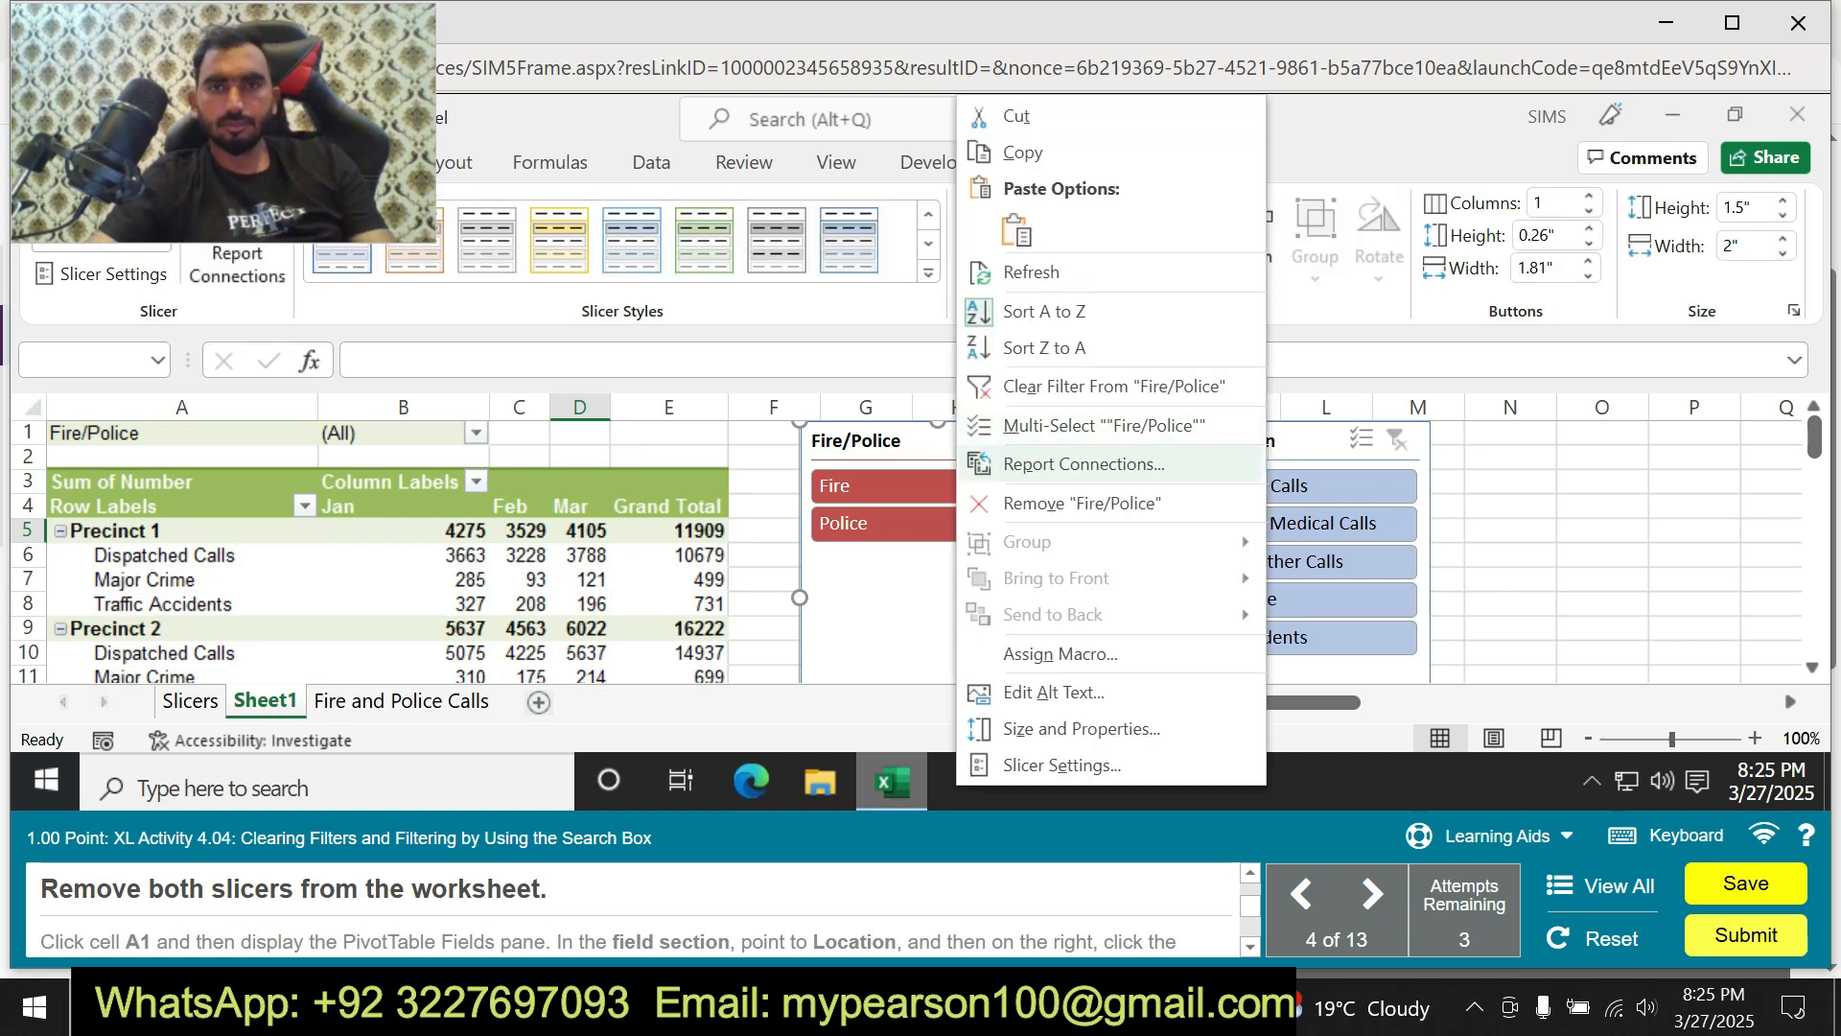
pyautogui.click(1082, 503)
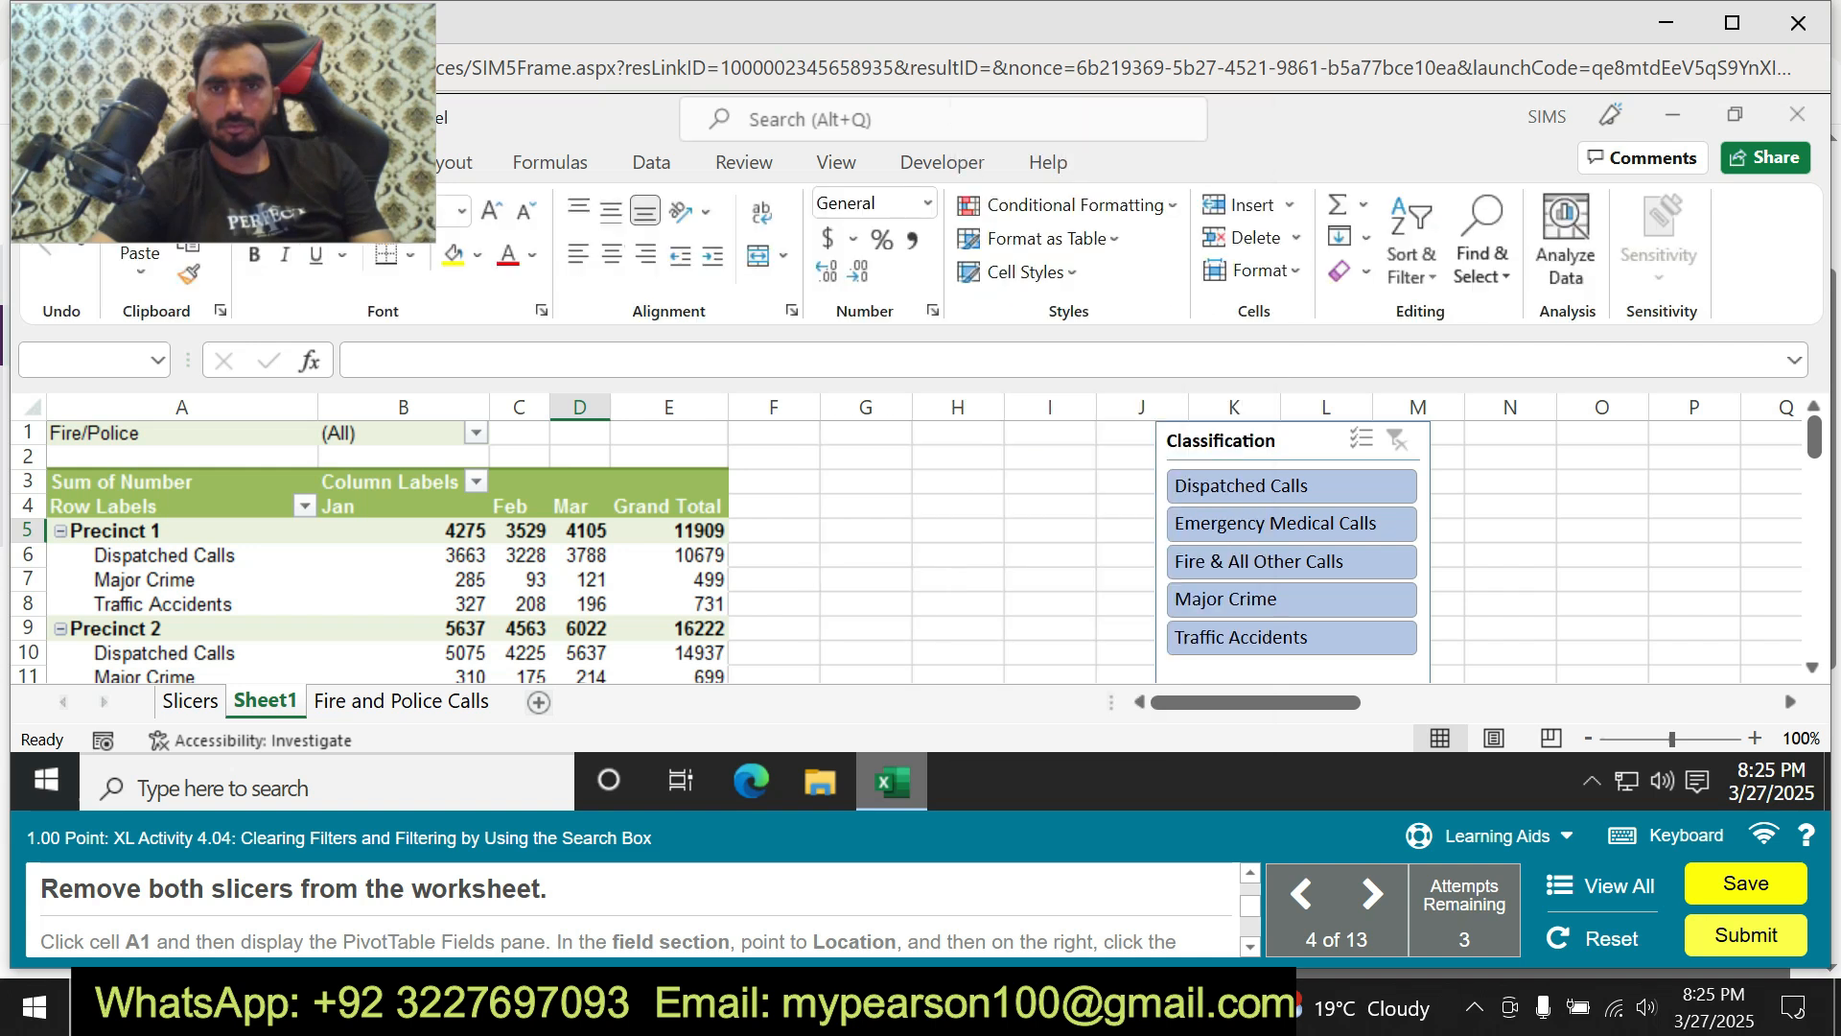
pyautogui.rightClick(1213, 441)
pyautogui.click(1275, 502)
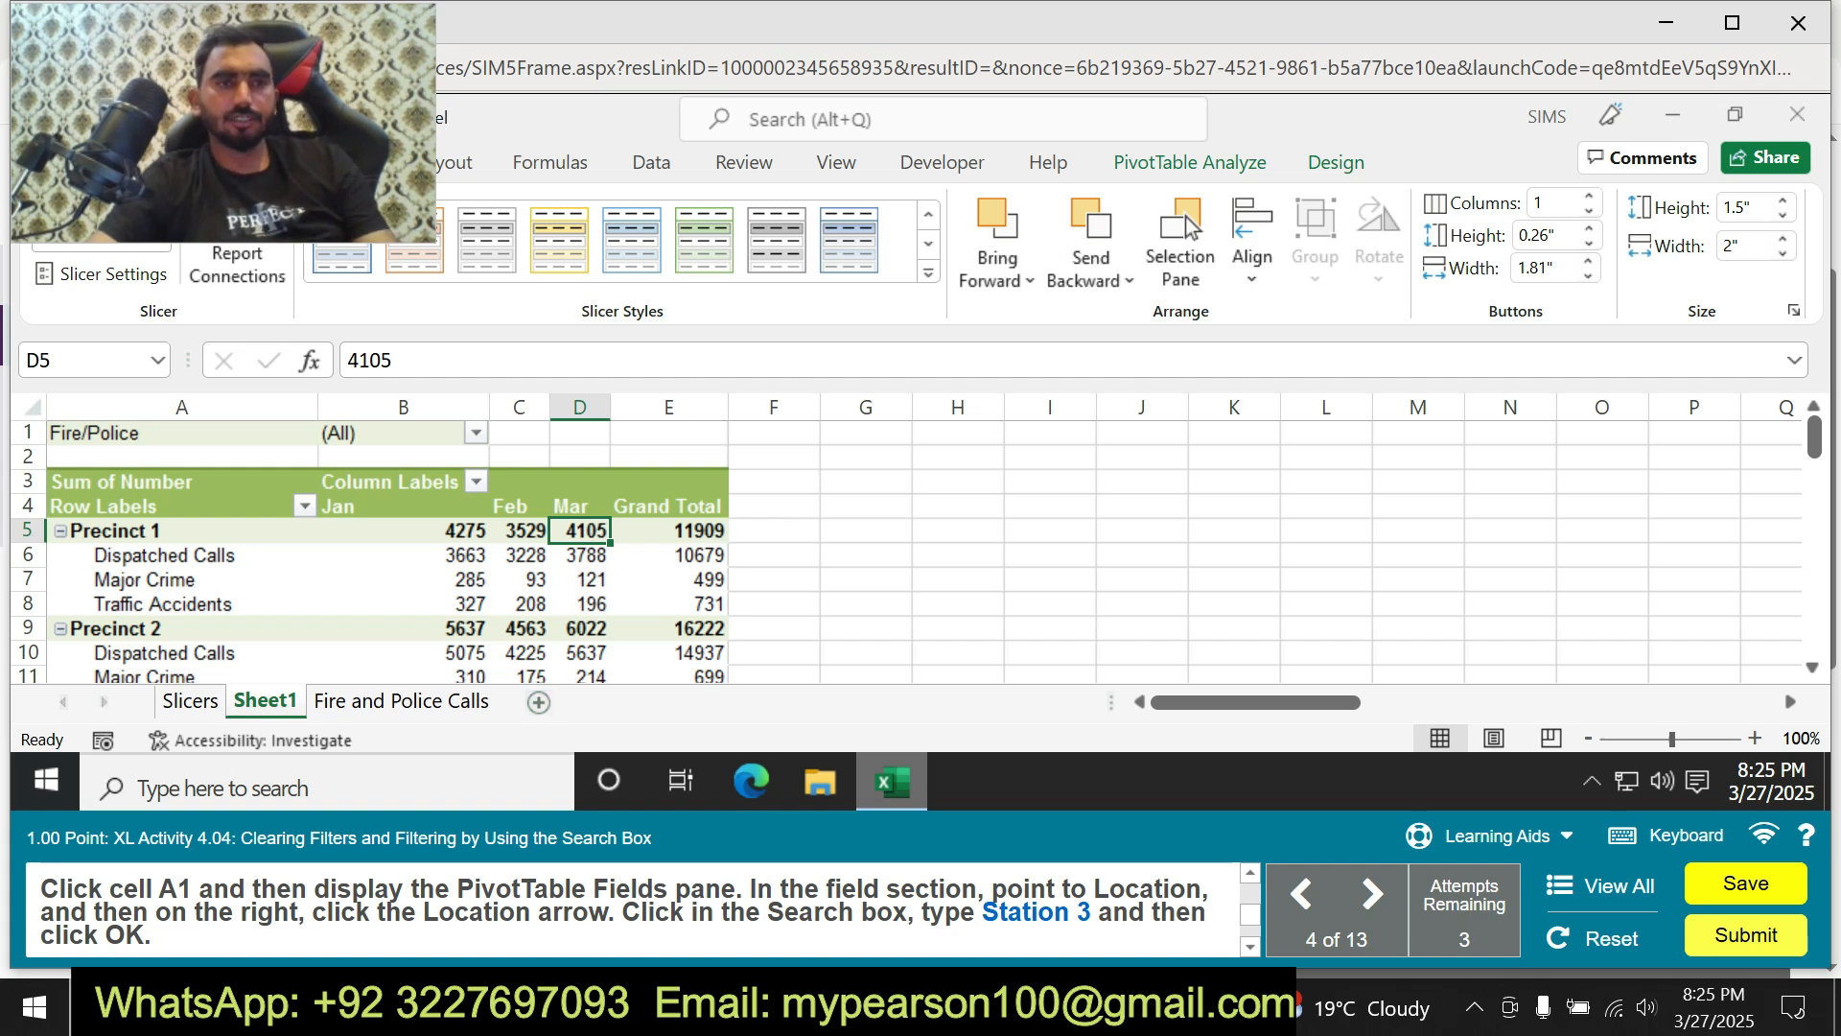
# Turn on practice mode and rehearse selecting cell A1 and displaying the PivotTable Fields pane.
pyautogui.click(86, 360)
pyautogui.write('A1')
pyautogui.press('Return')
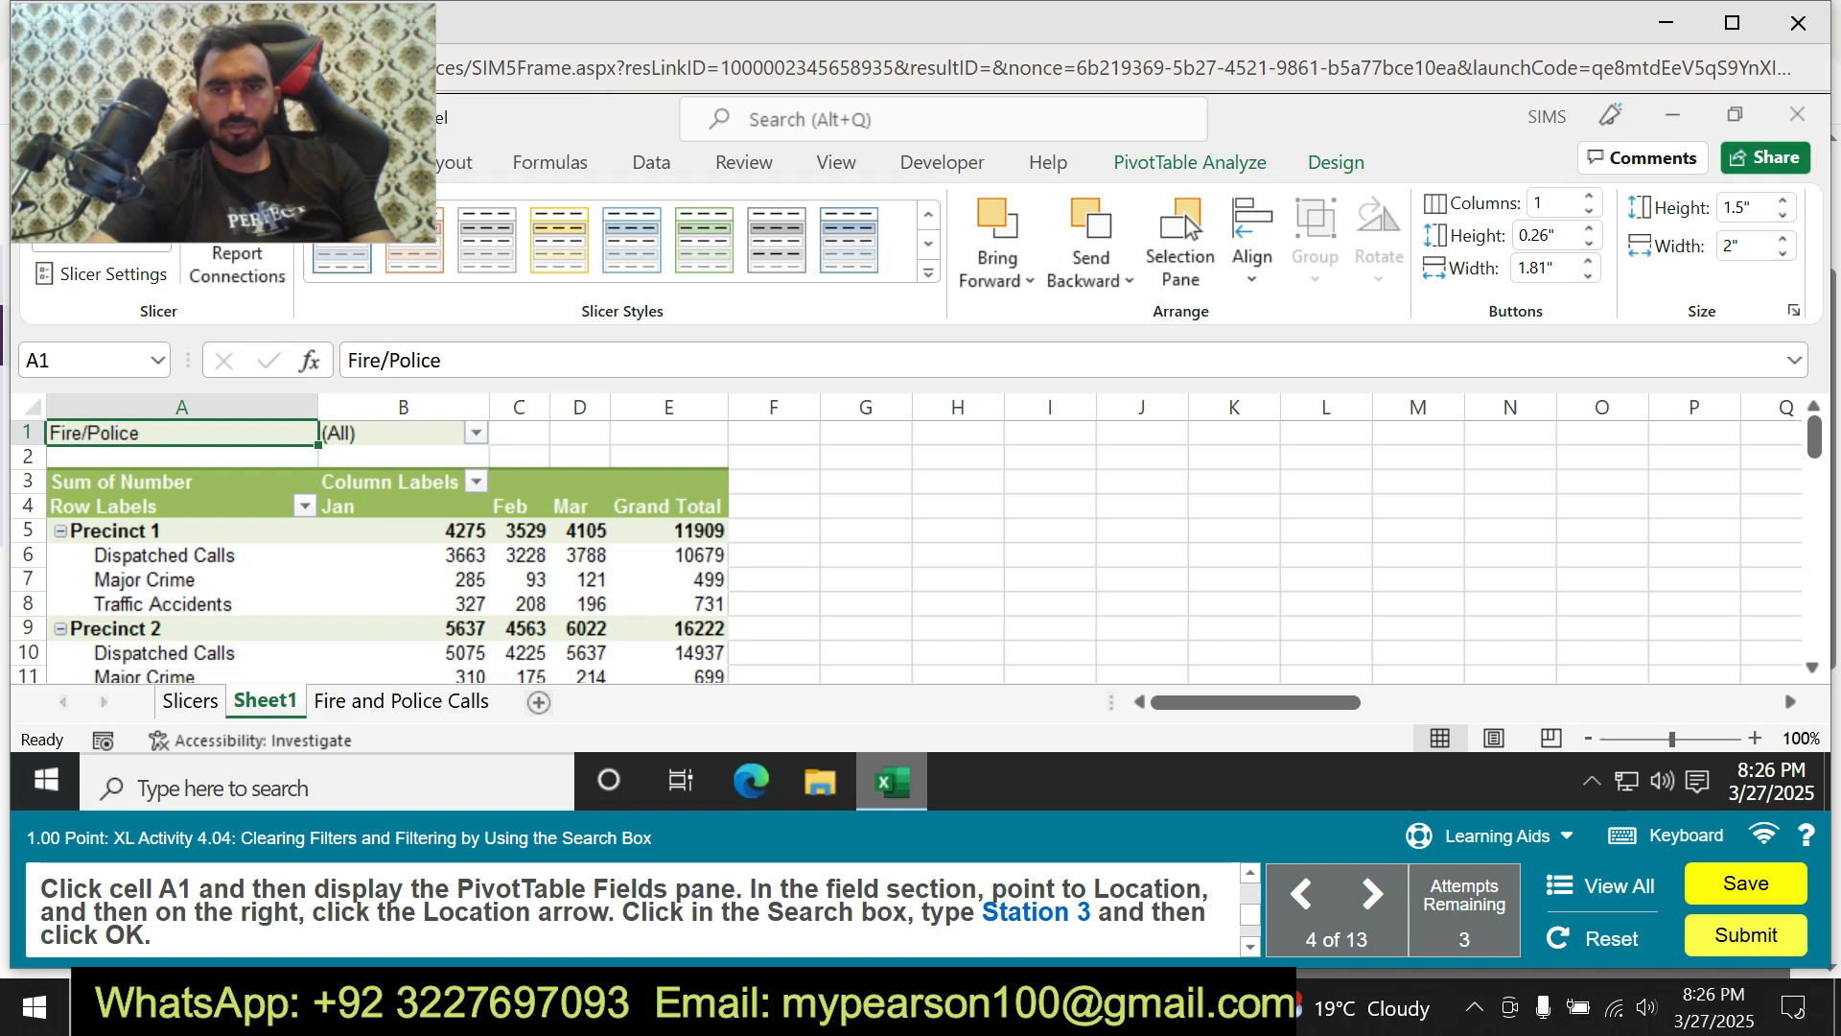
pyautogui.click(1486, 835)
pyautogui.click(1493, 773)
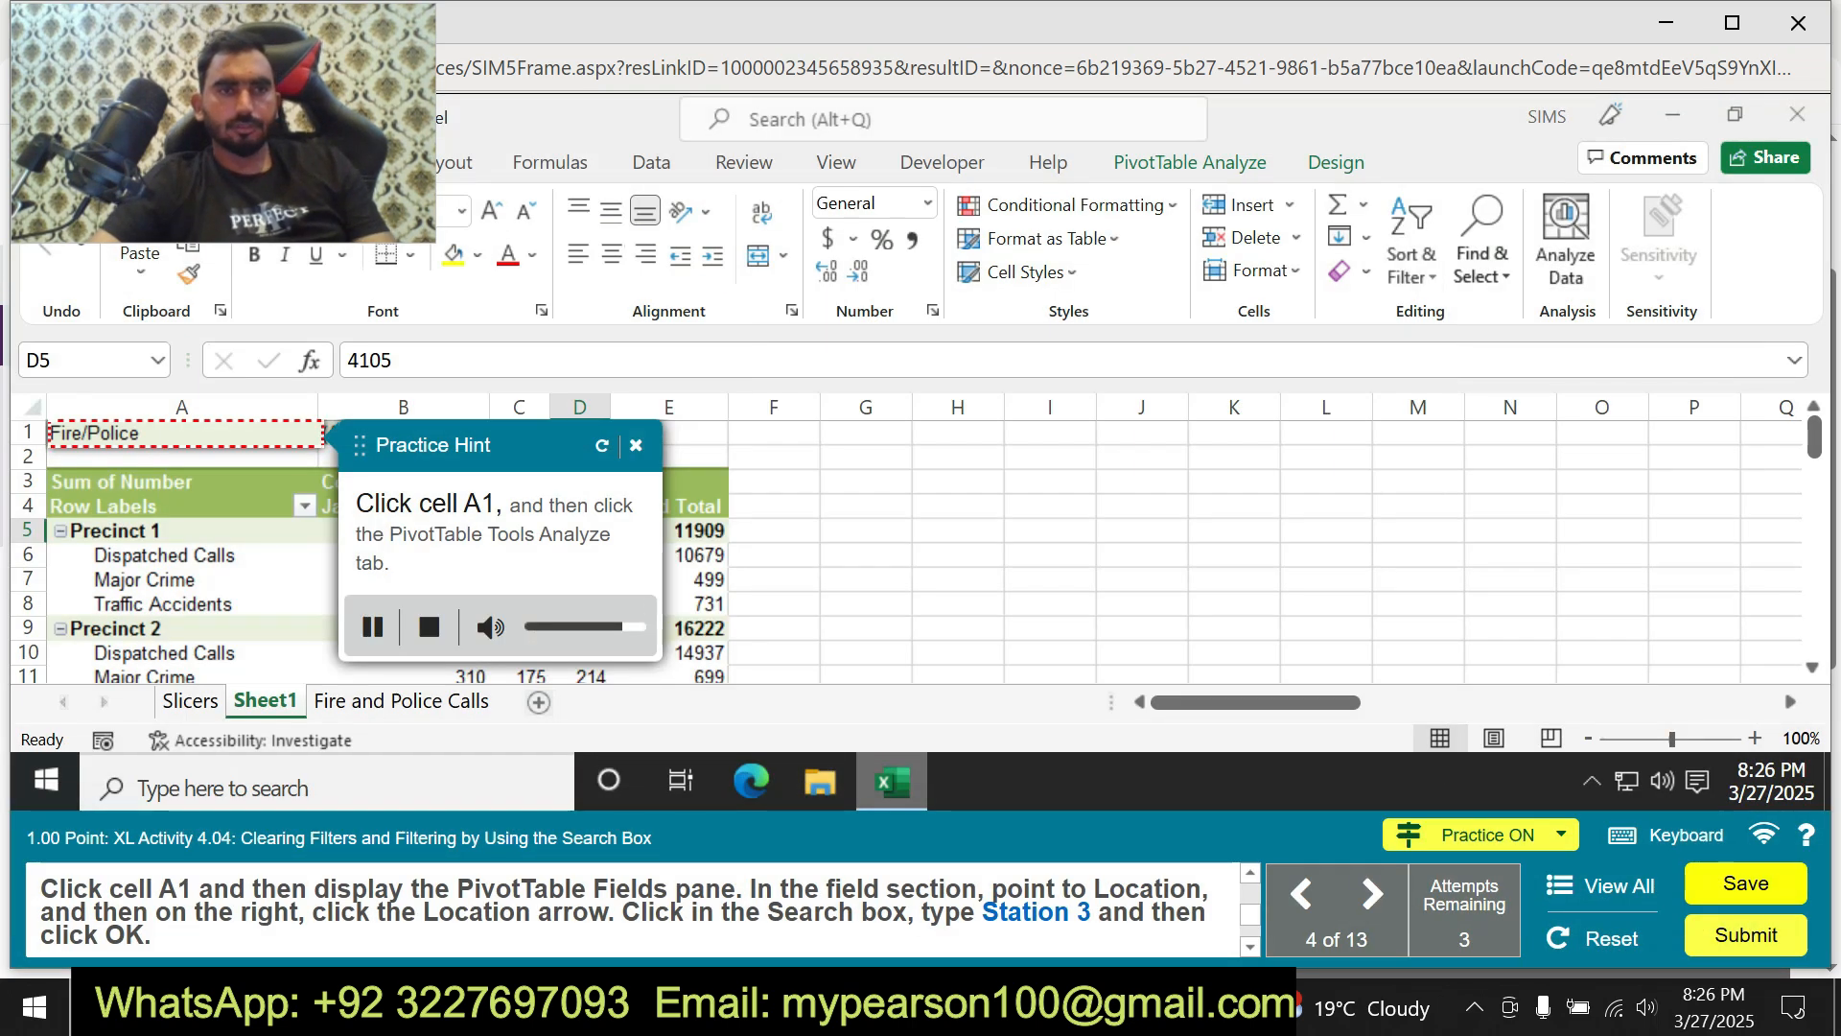
pyautogui.click(181, 433)
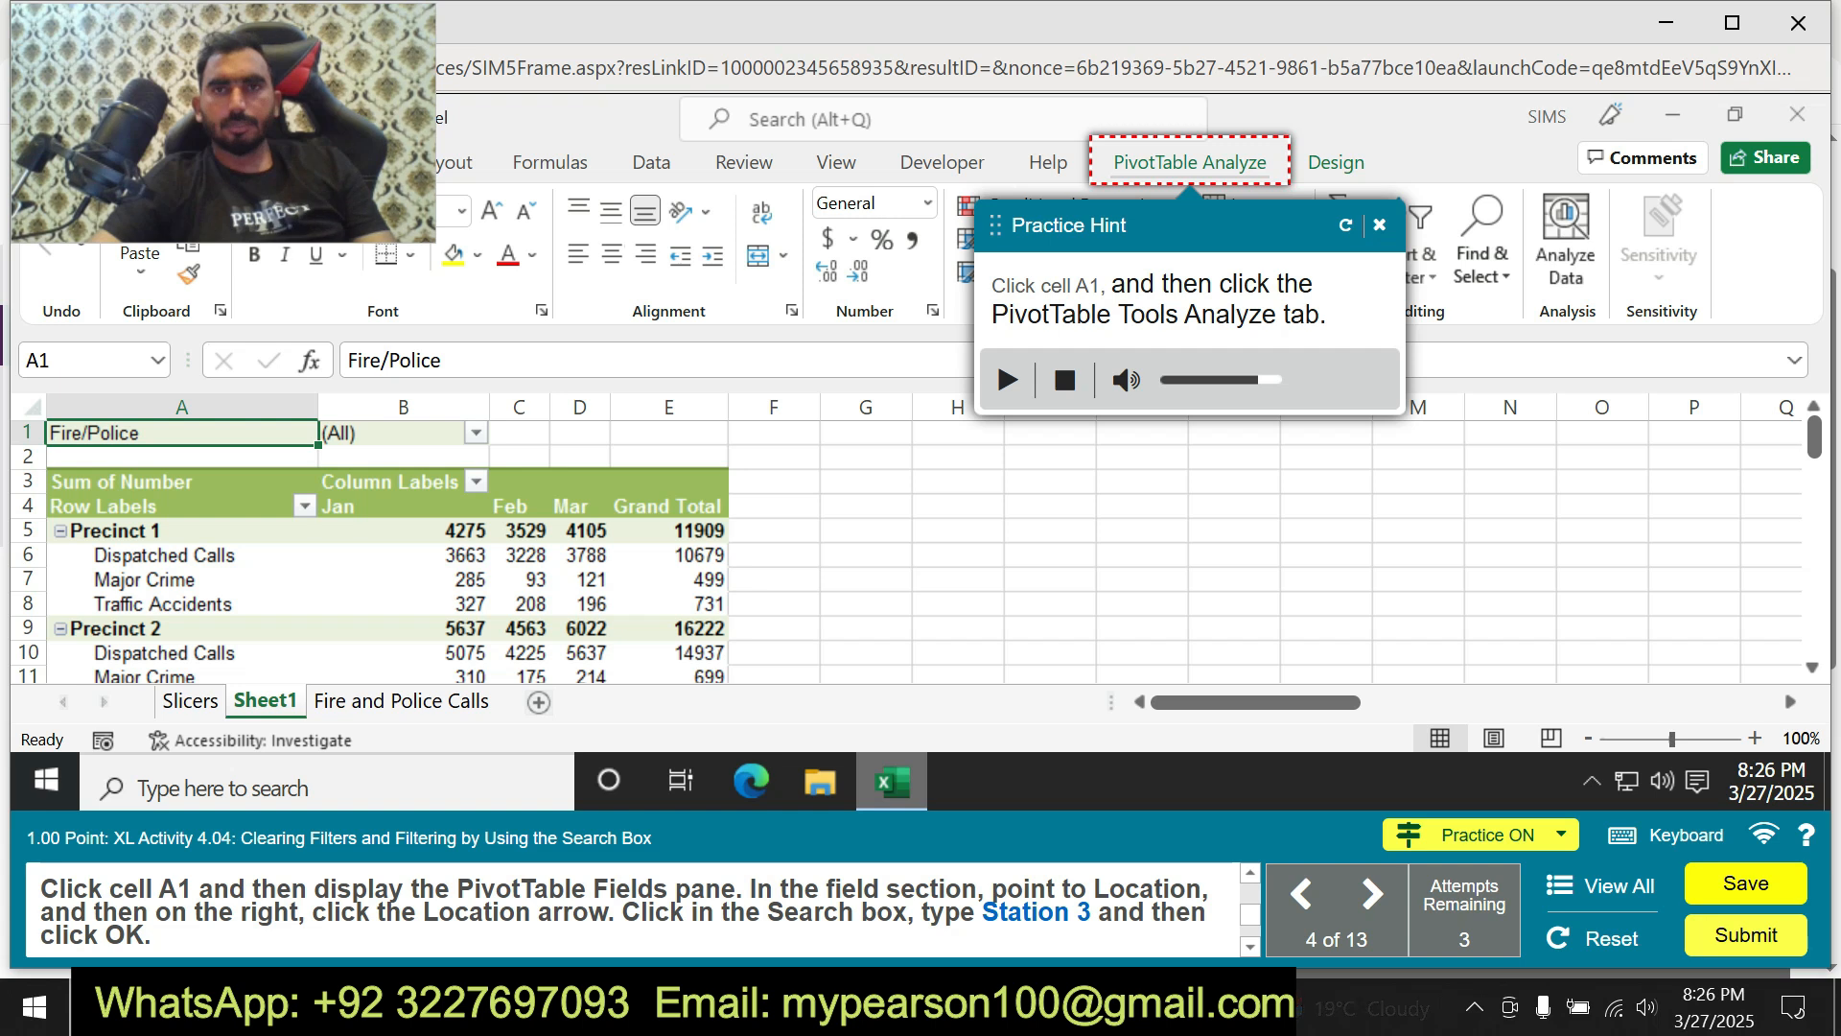
pyautogui.click(1189, 162)
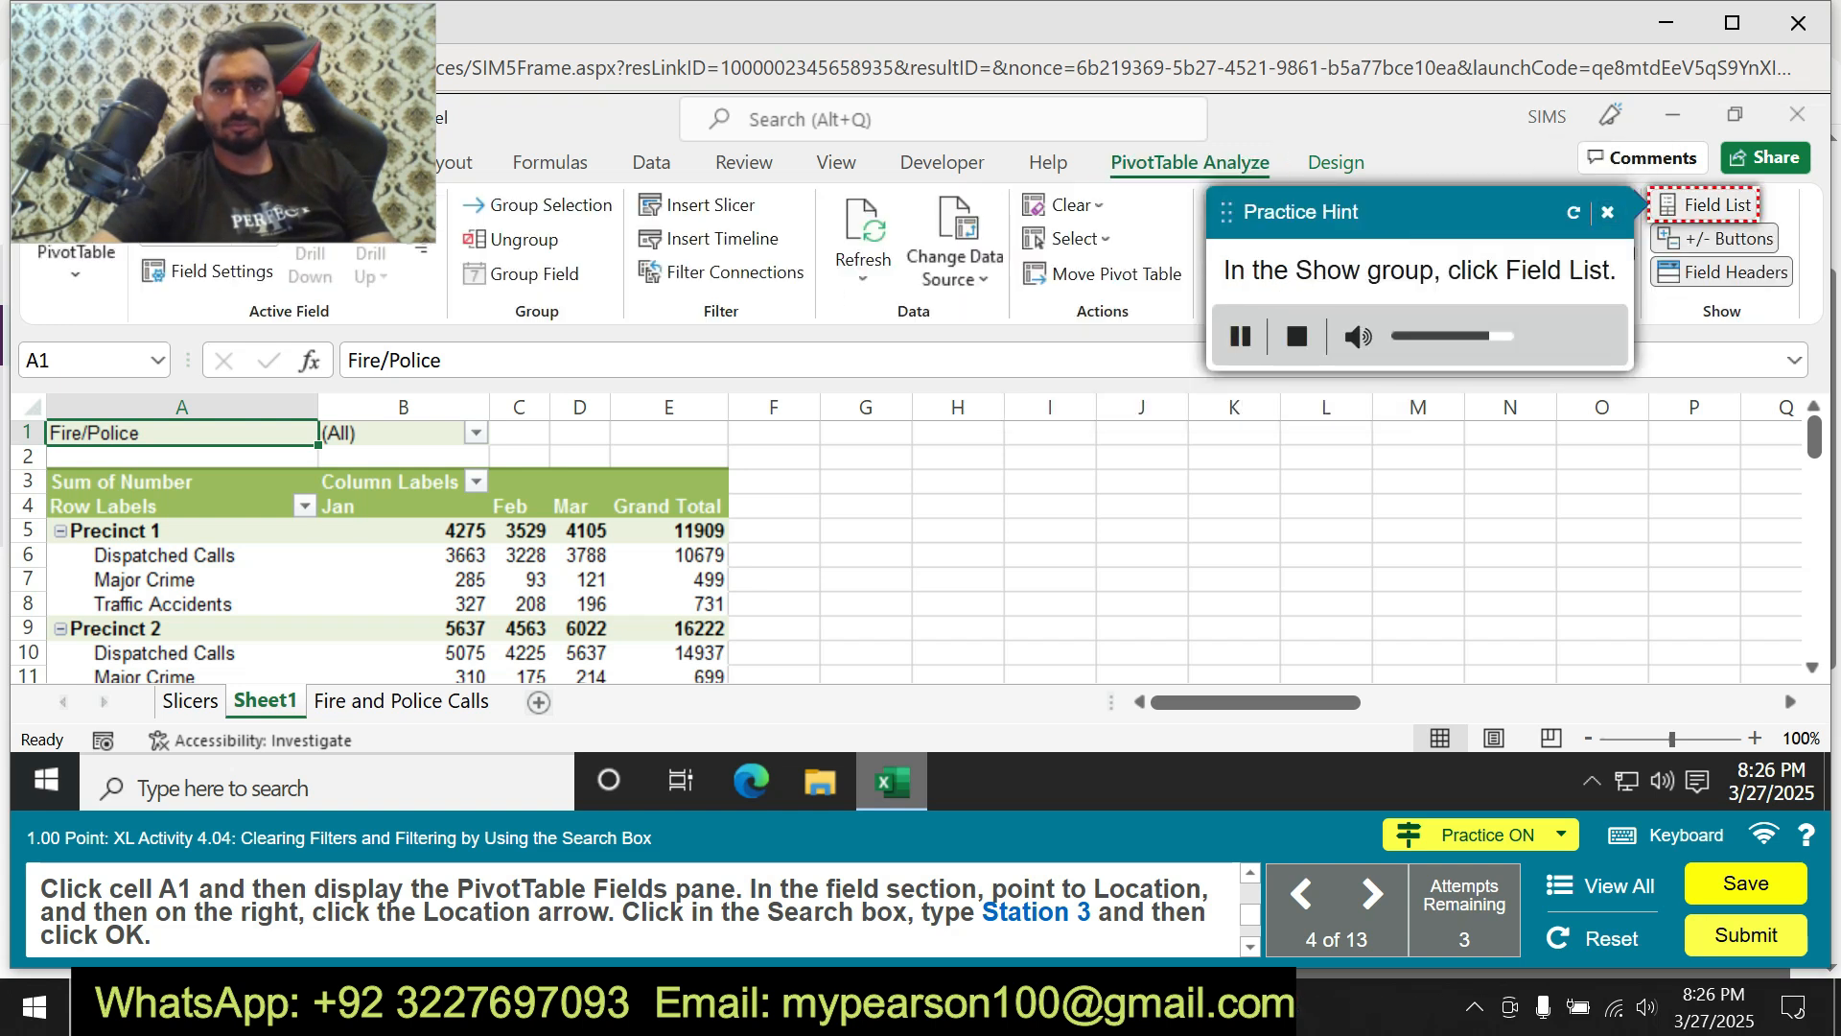
pyautogui.click(1706, 205)
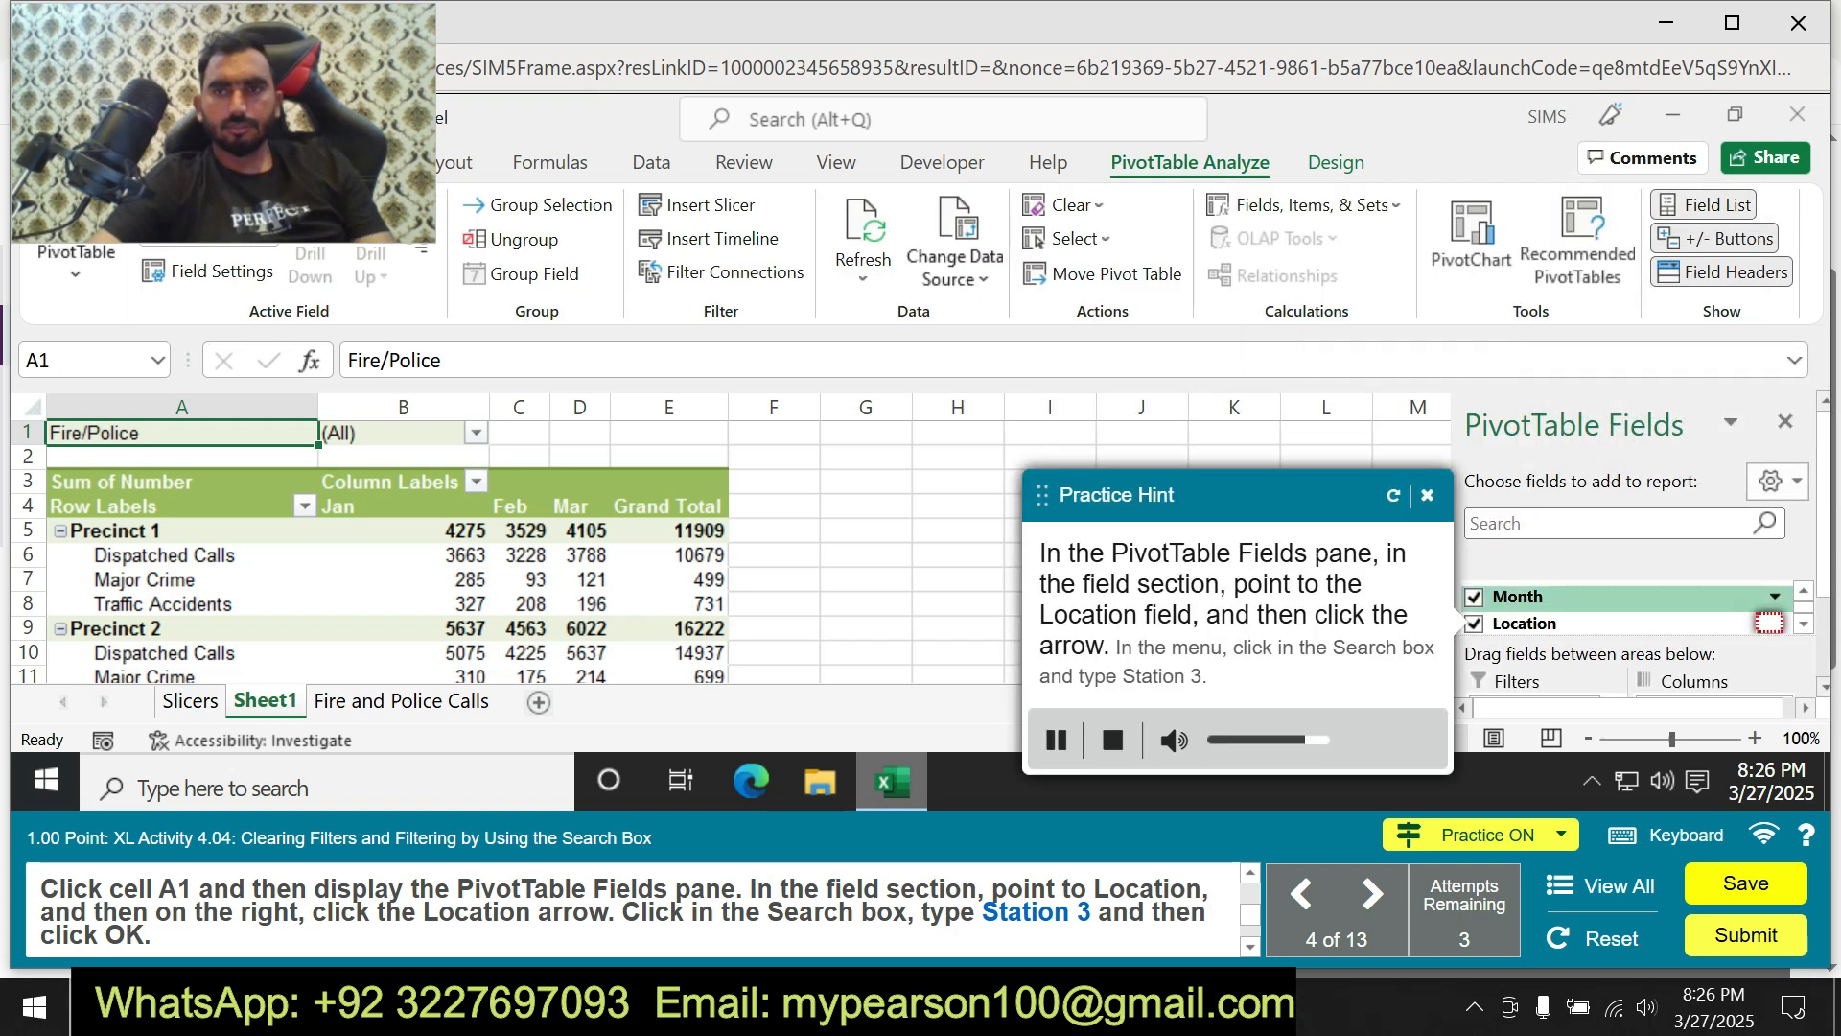
# Rehearse filtering the Location field to Station 3 with the filter's search in practice mode.
pyautogui.click(1770, 623)
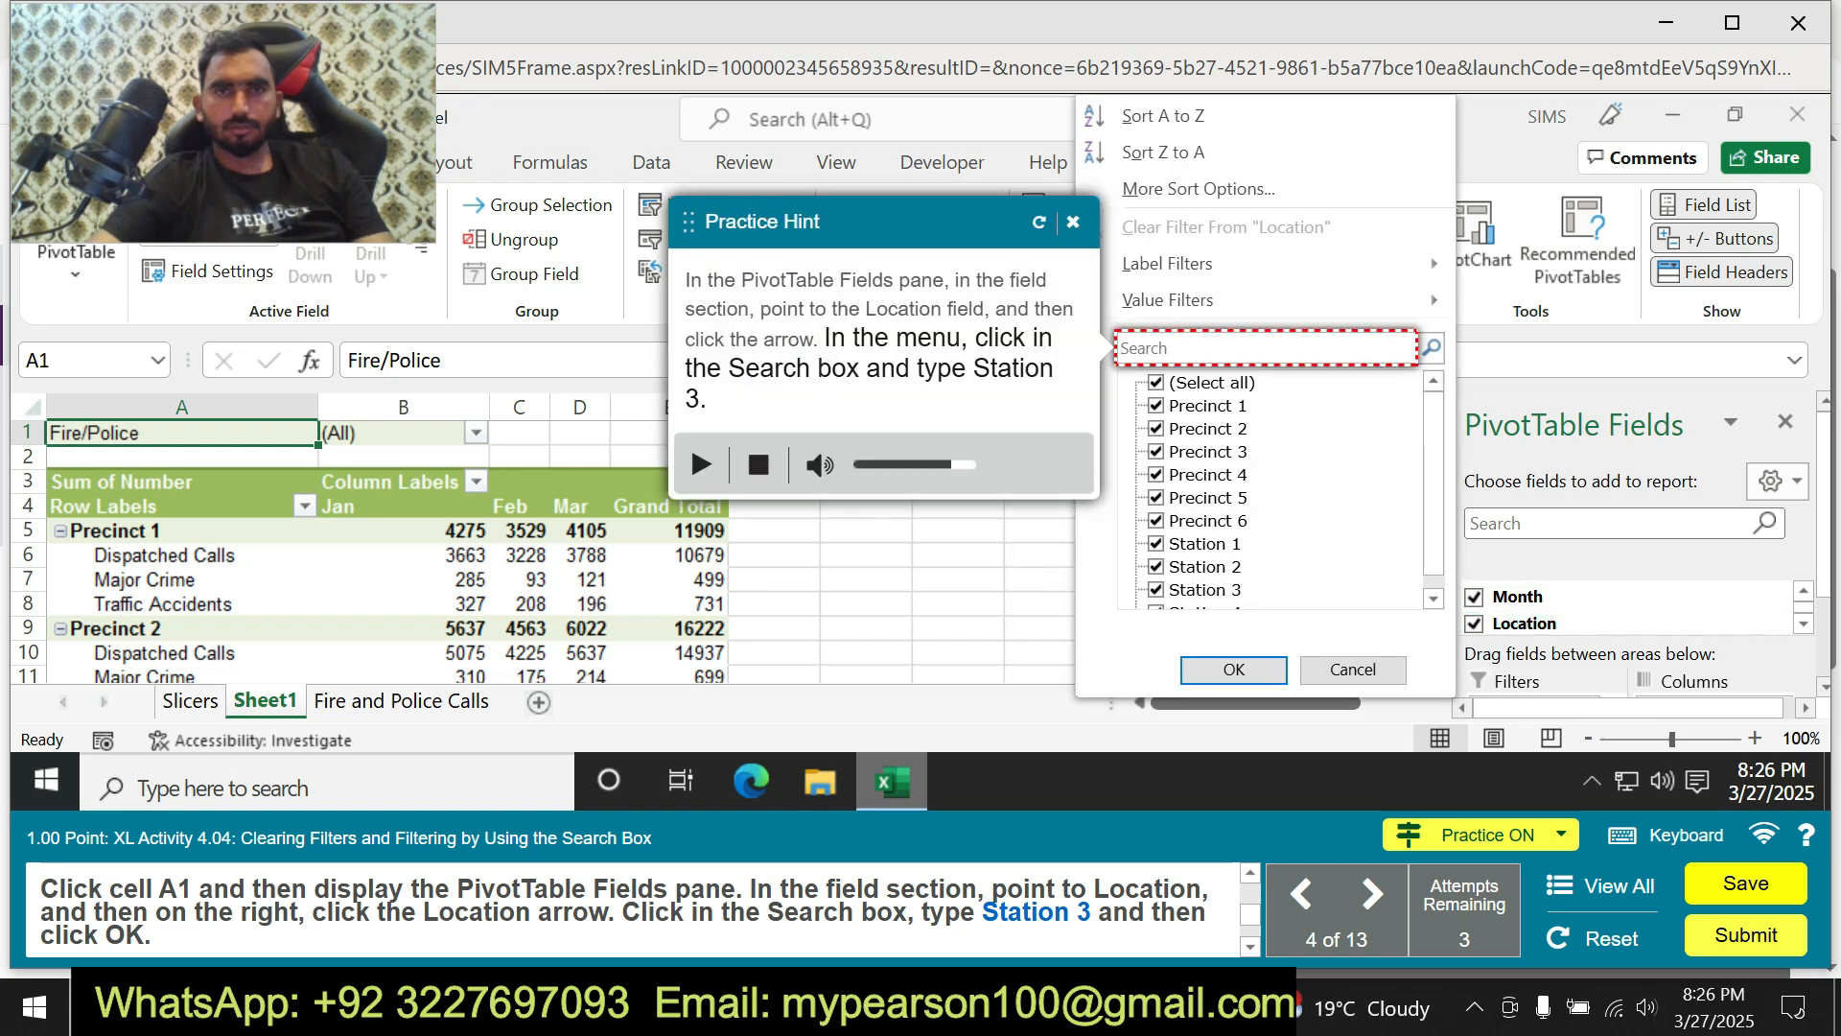
pyautogui.write('S')
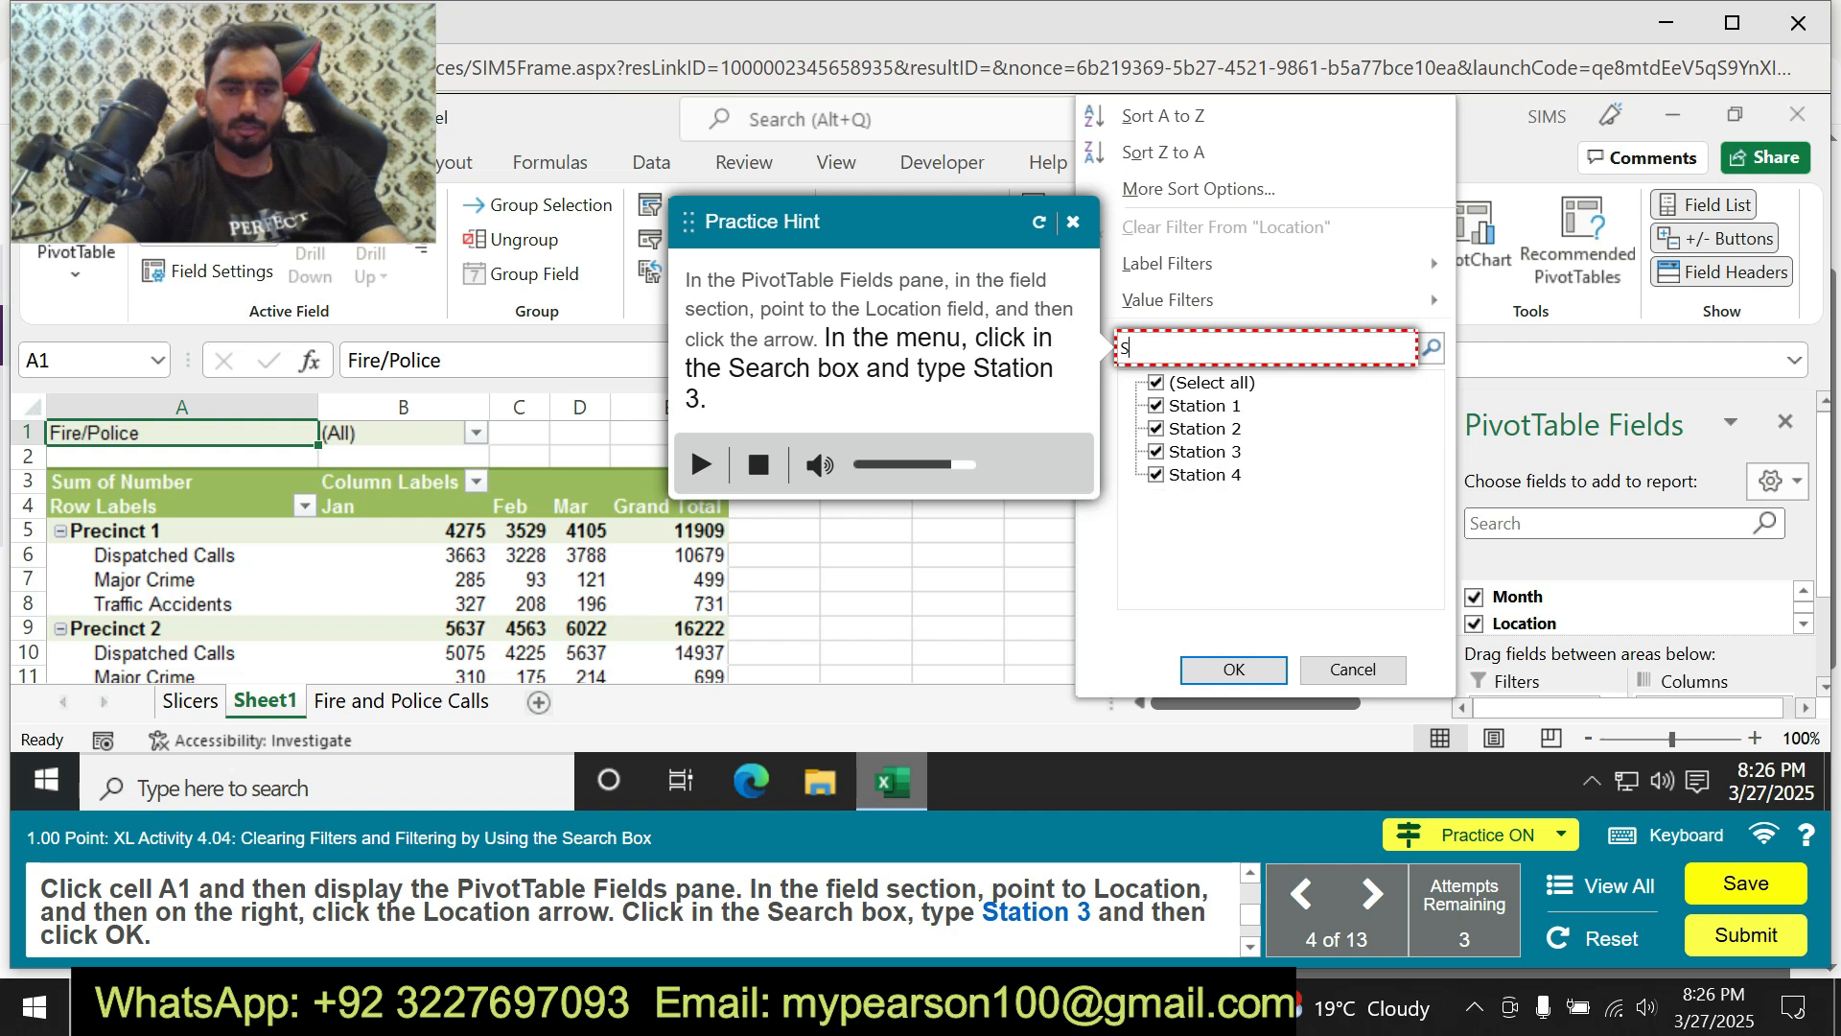
pyautogui.write('tation')
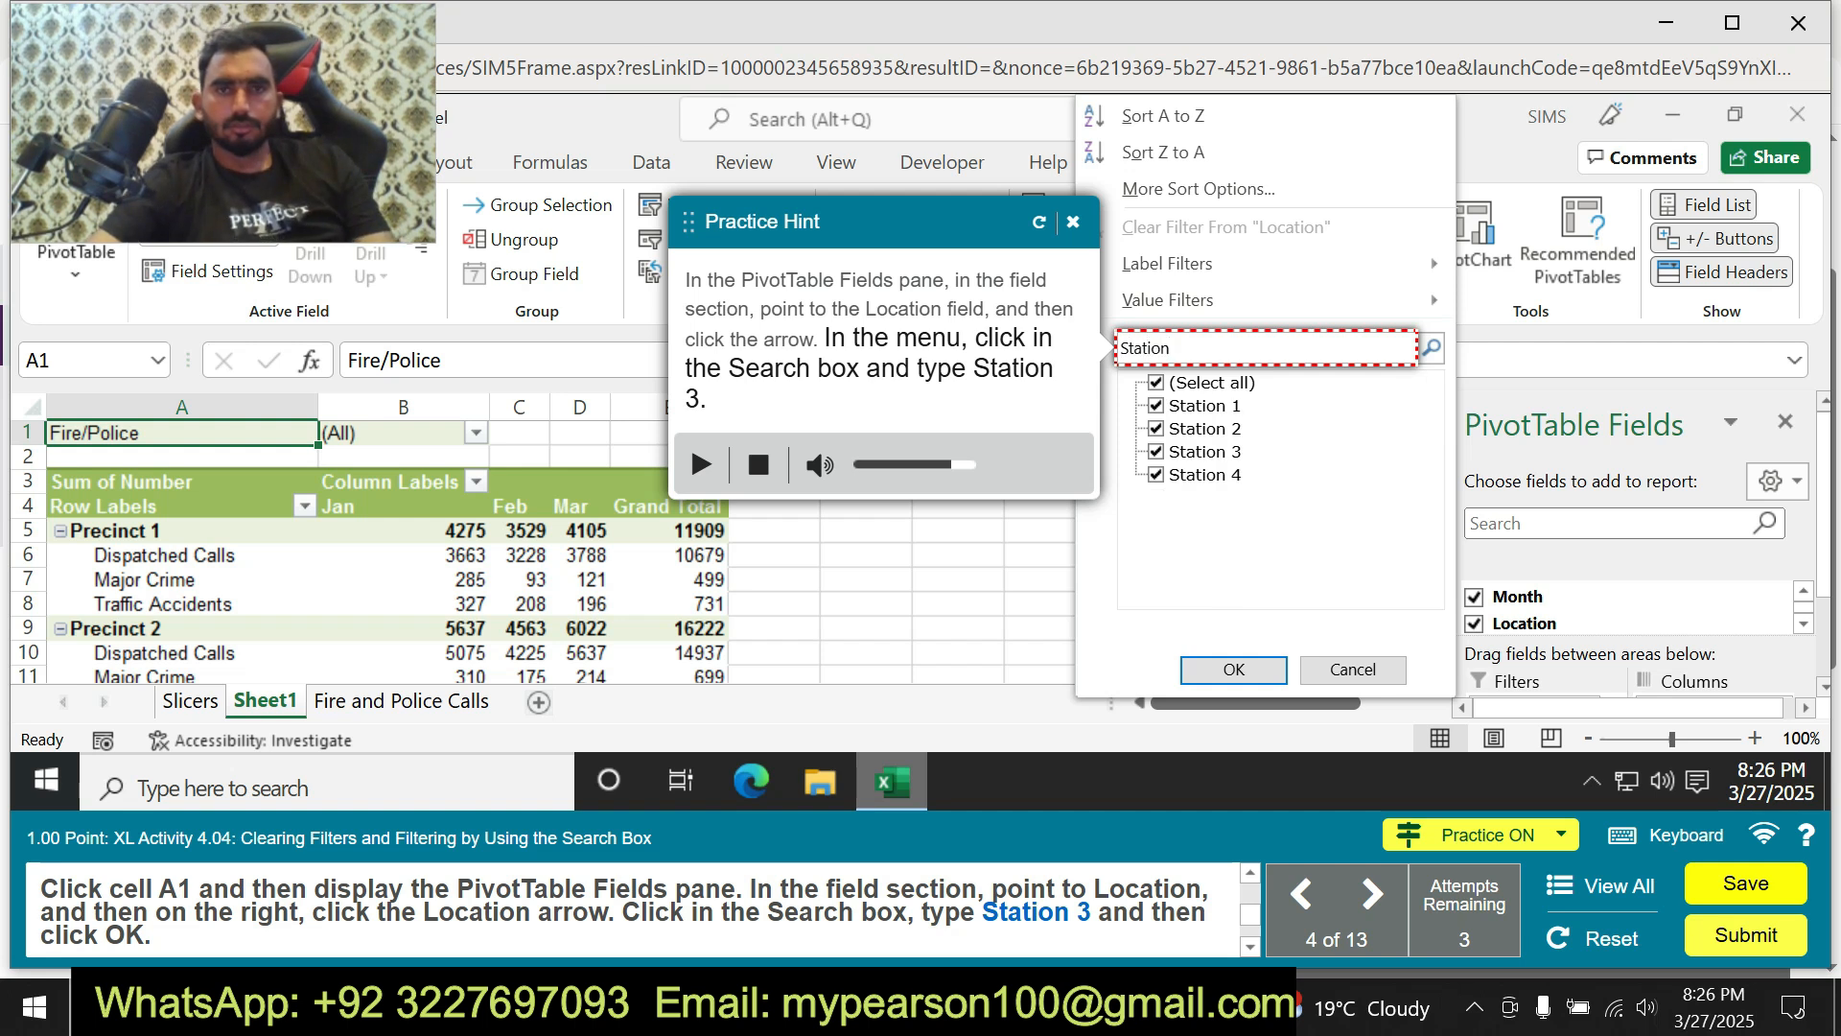
pyautogui.write('3')
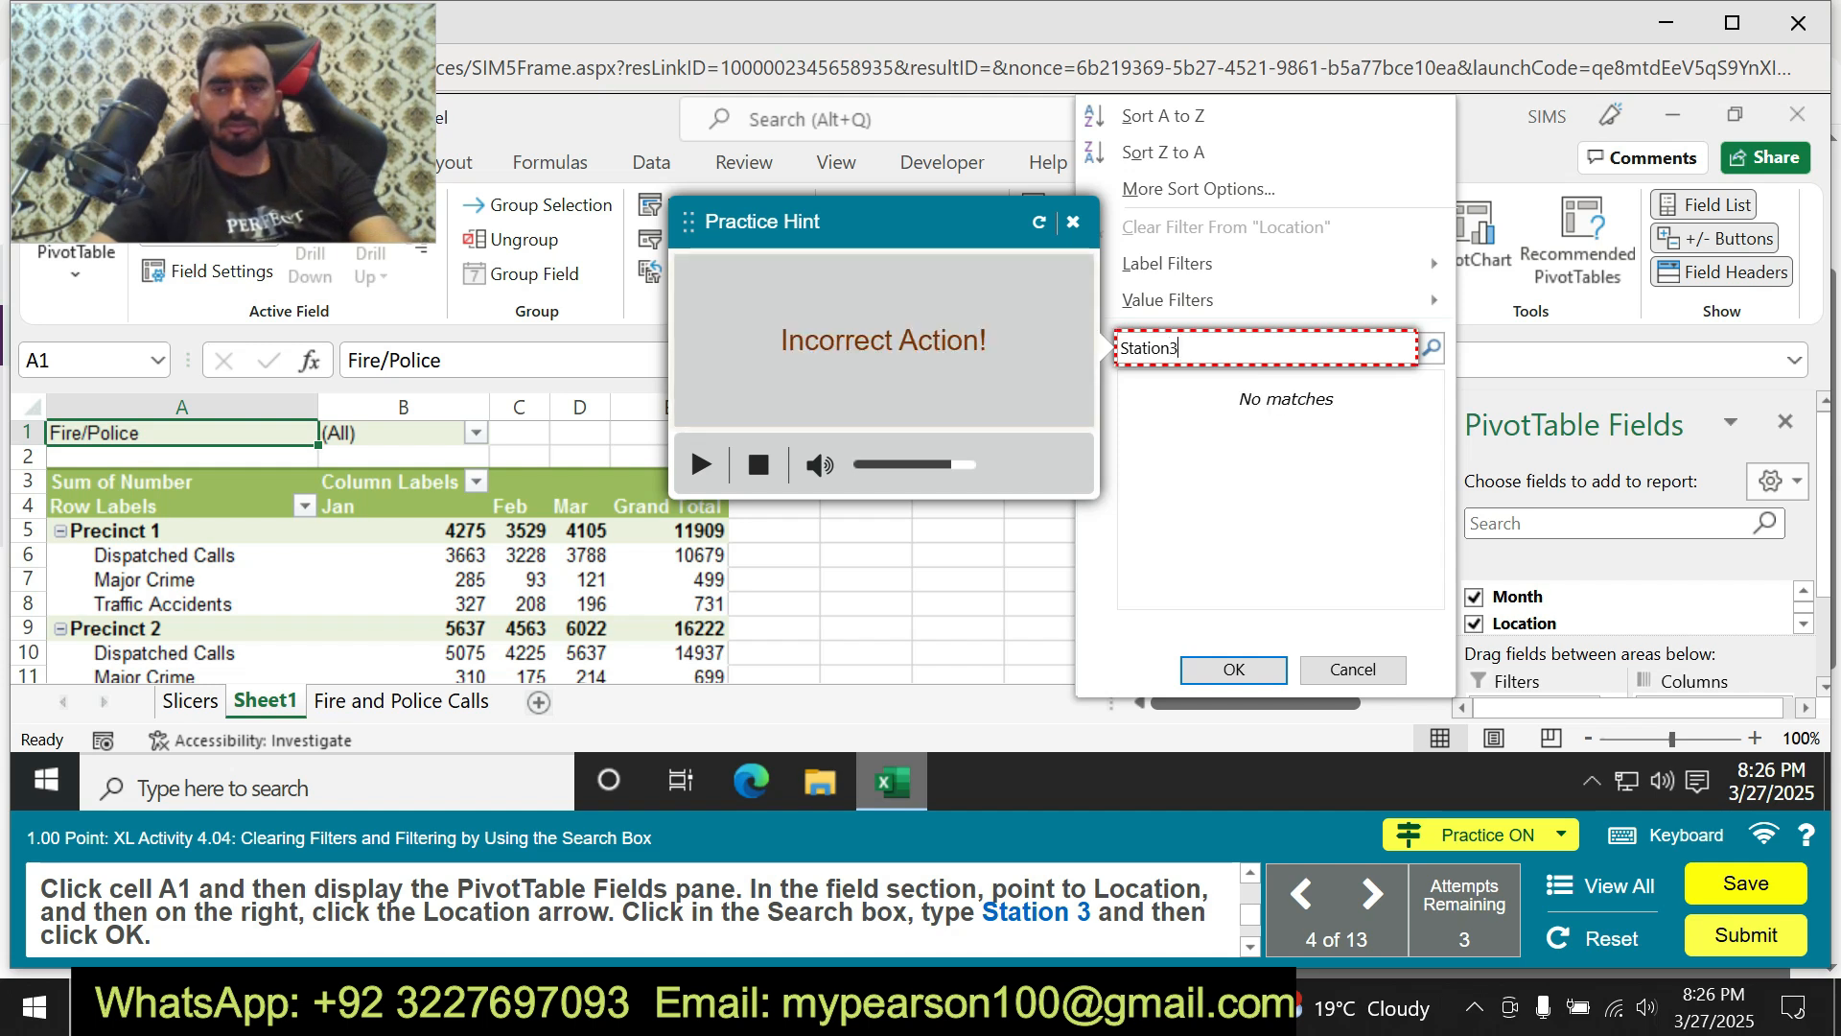
pyautogui.write(' 3')
pyautogui.press('Return')
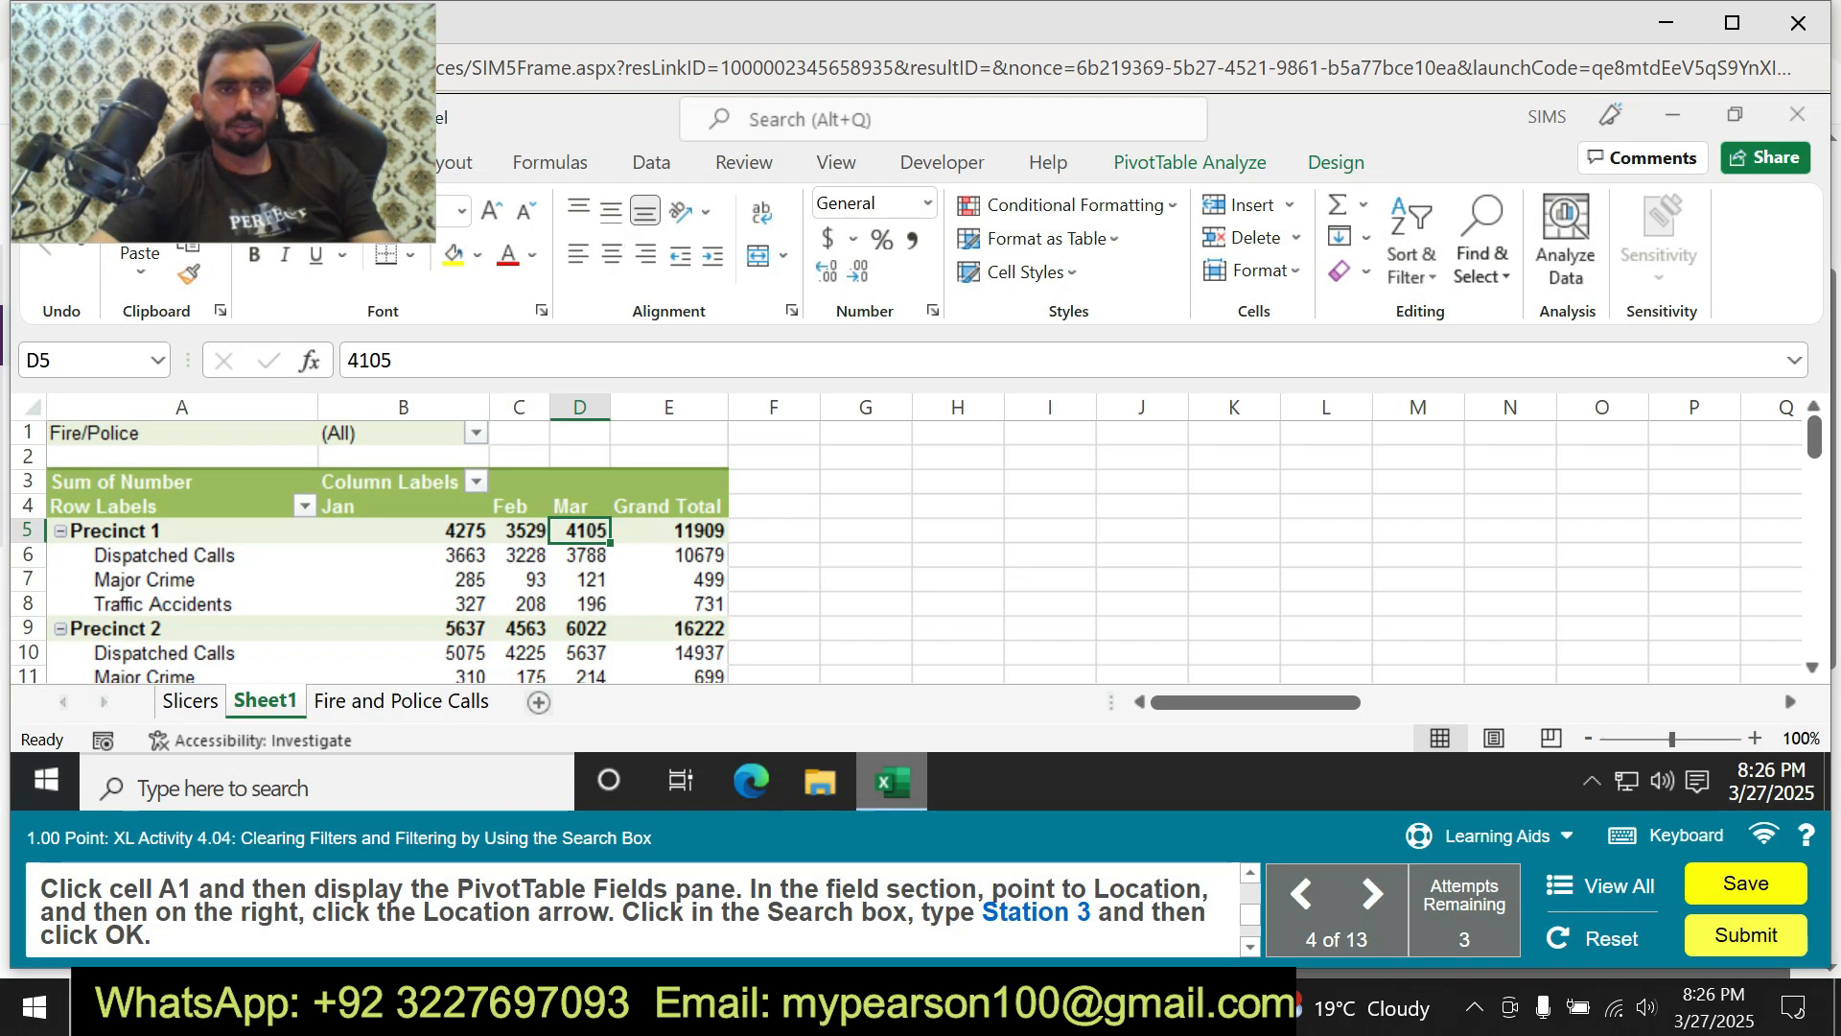
# Select cell A1 on Sheet1 and display the PivotTable Fields pane.
pyautogui.click(84, 361)
pyautogui.press('BackSpace')
pyautogui.write('a')
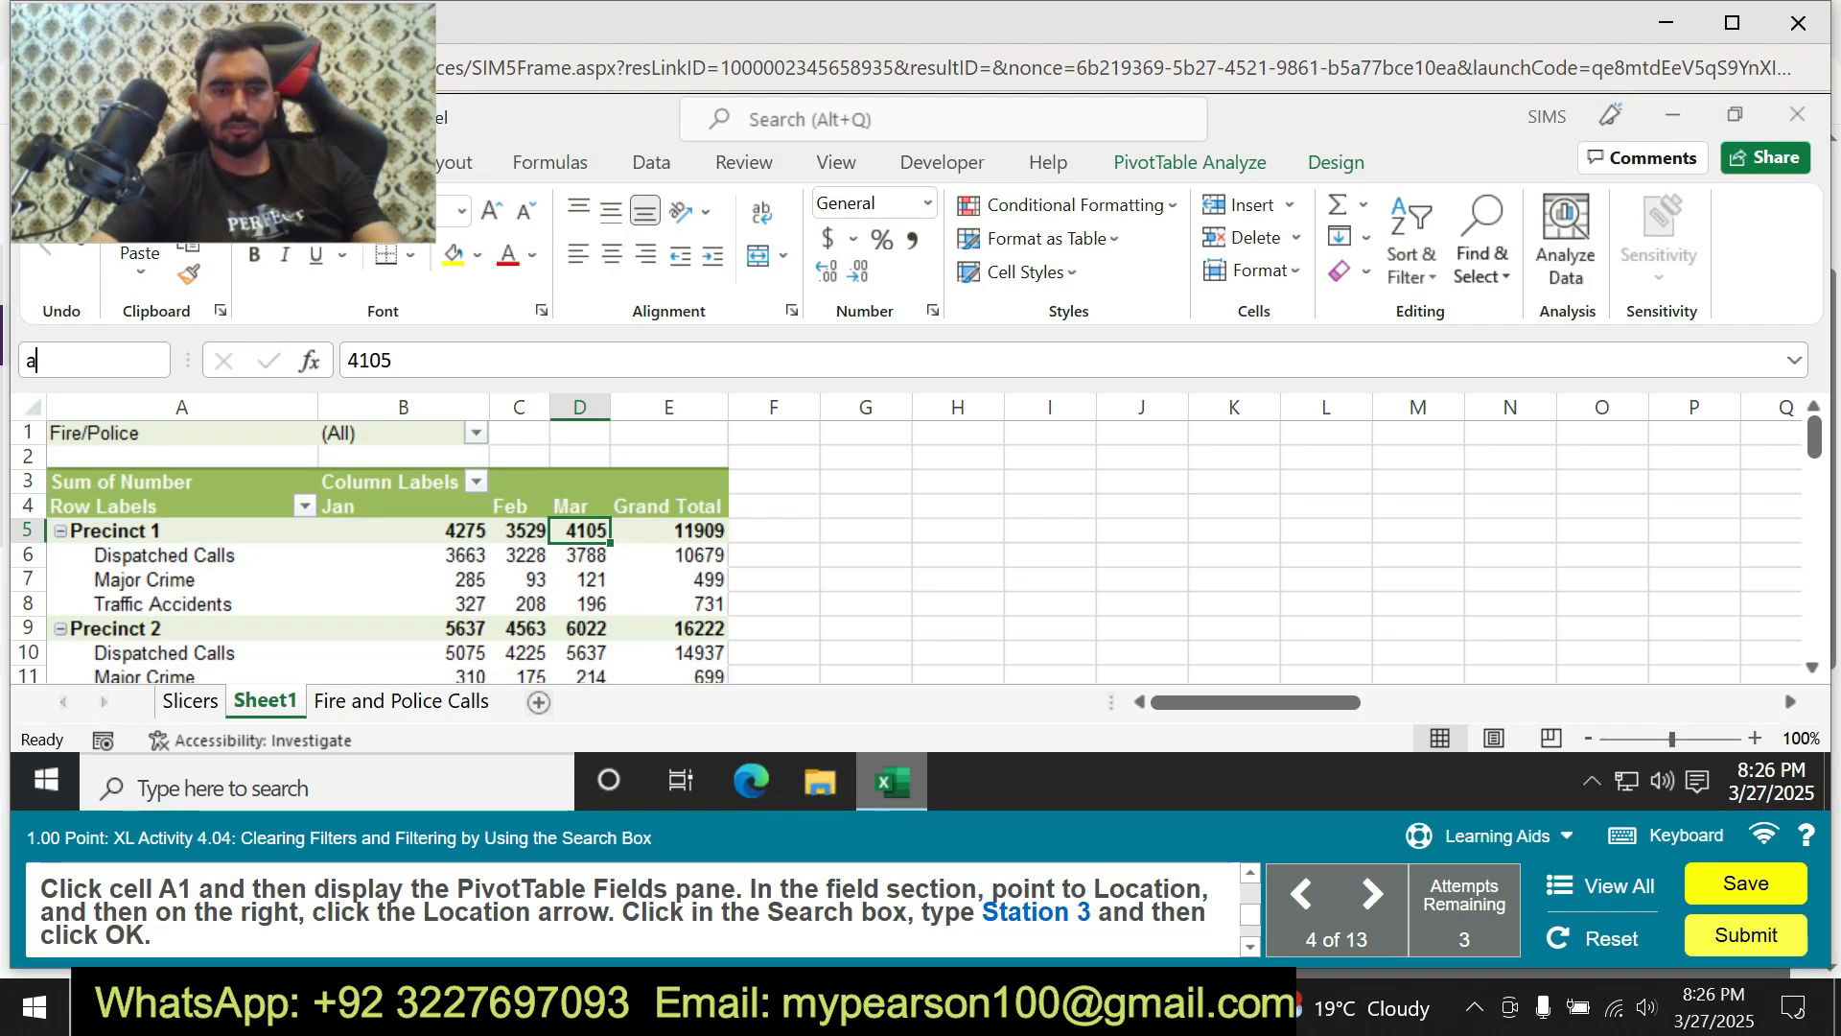
pyautogui.write('1')
pyautogui.press('Return')
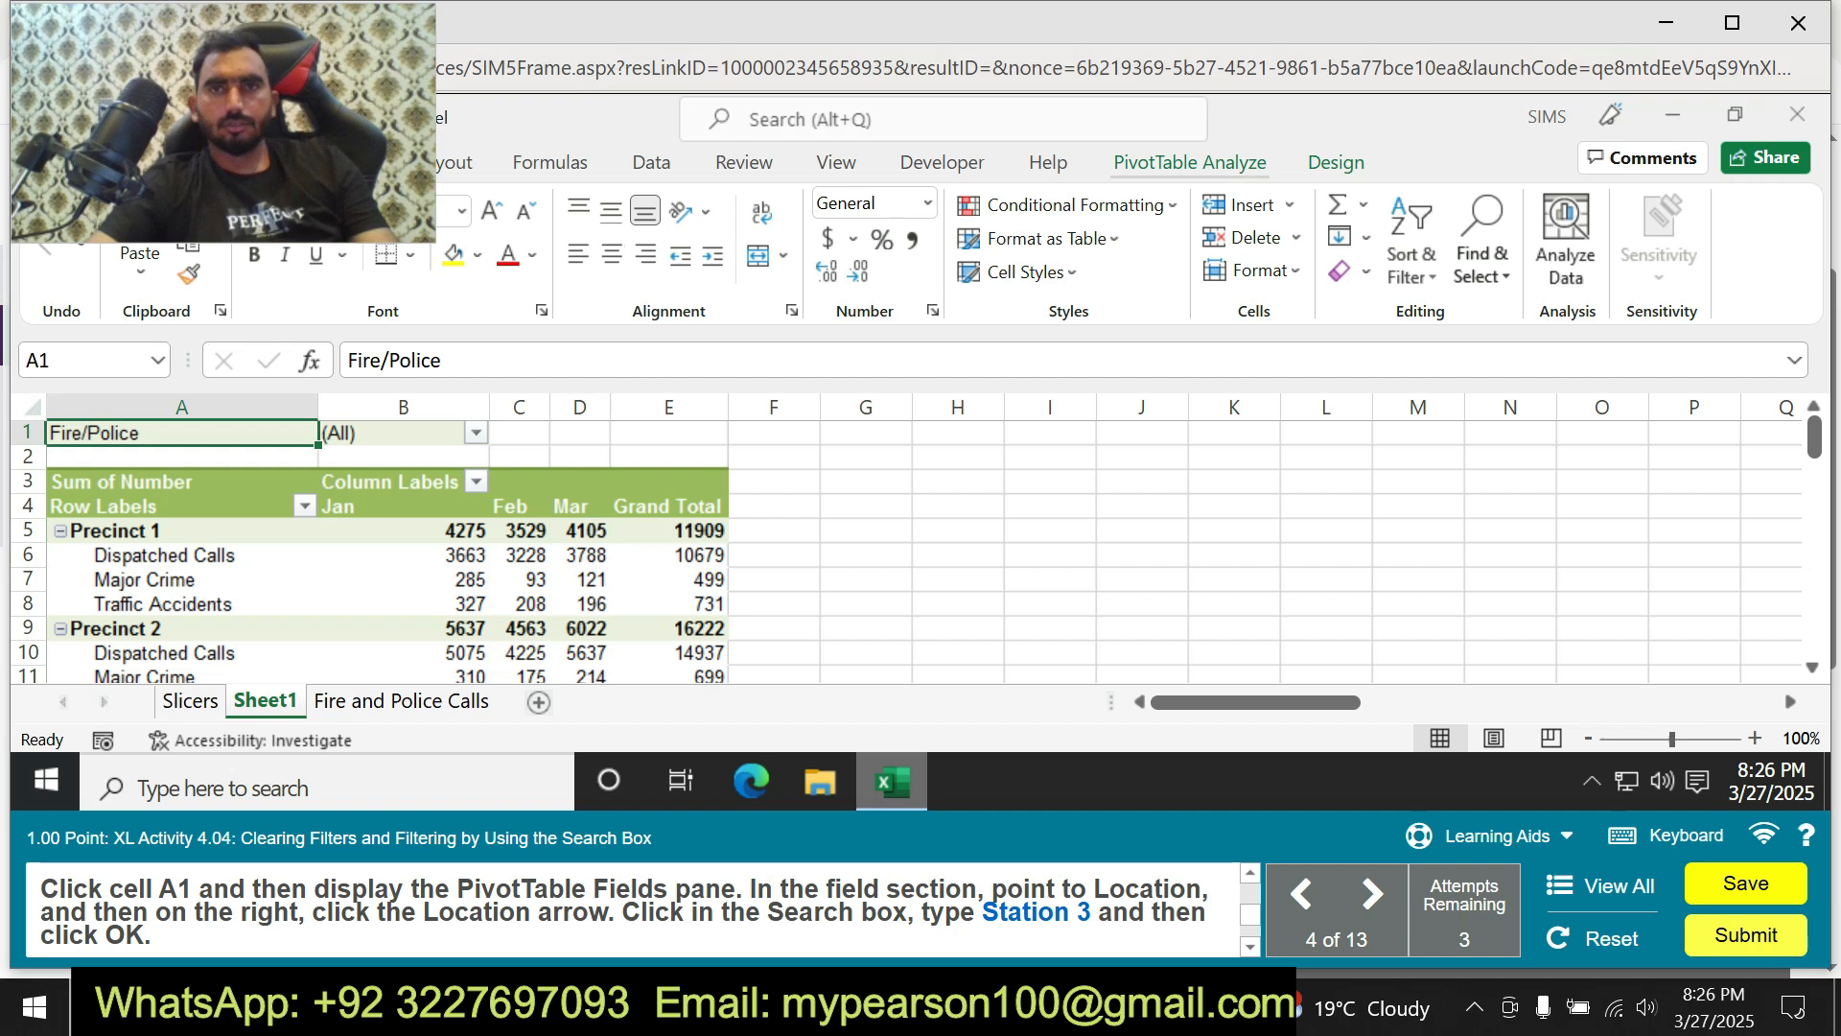
pyautogui.click(1189, 163)
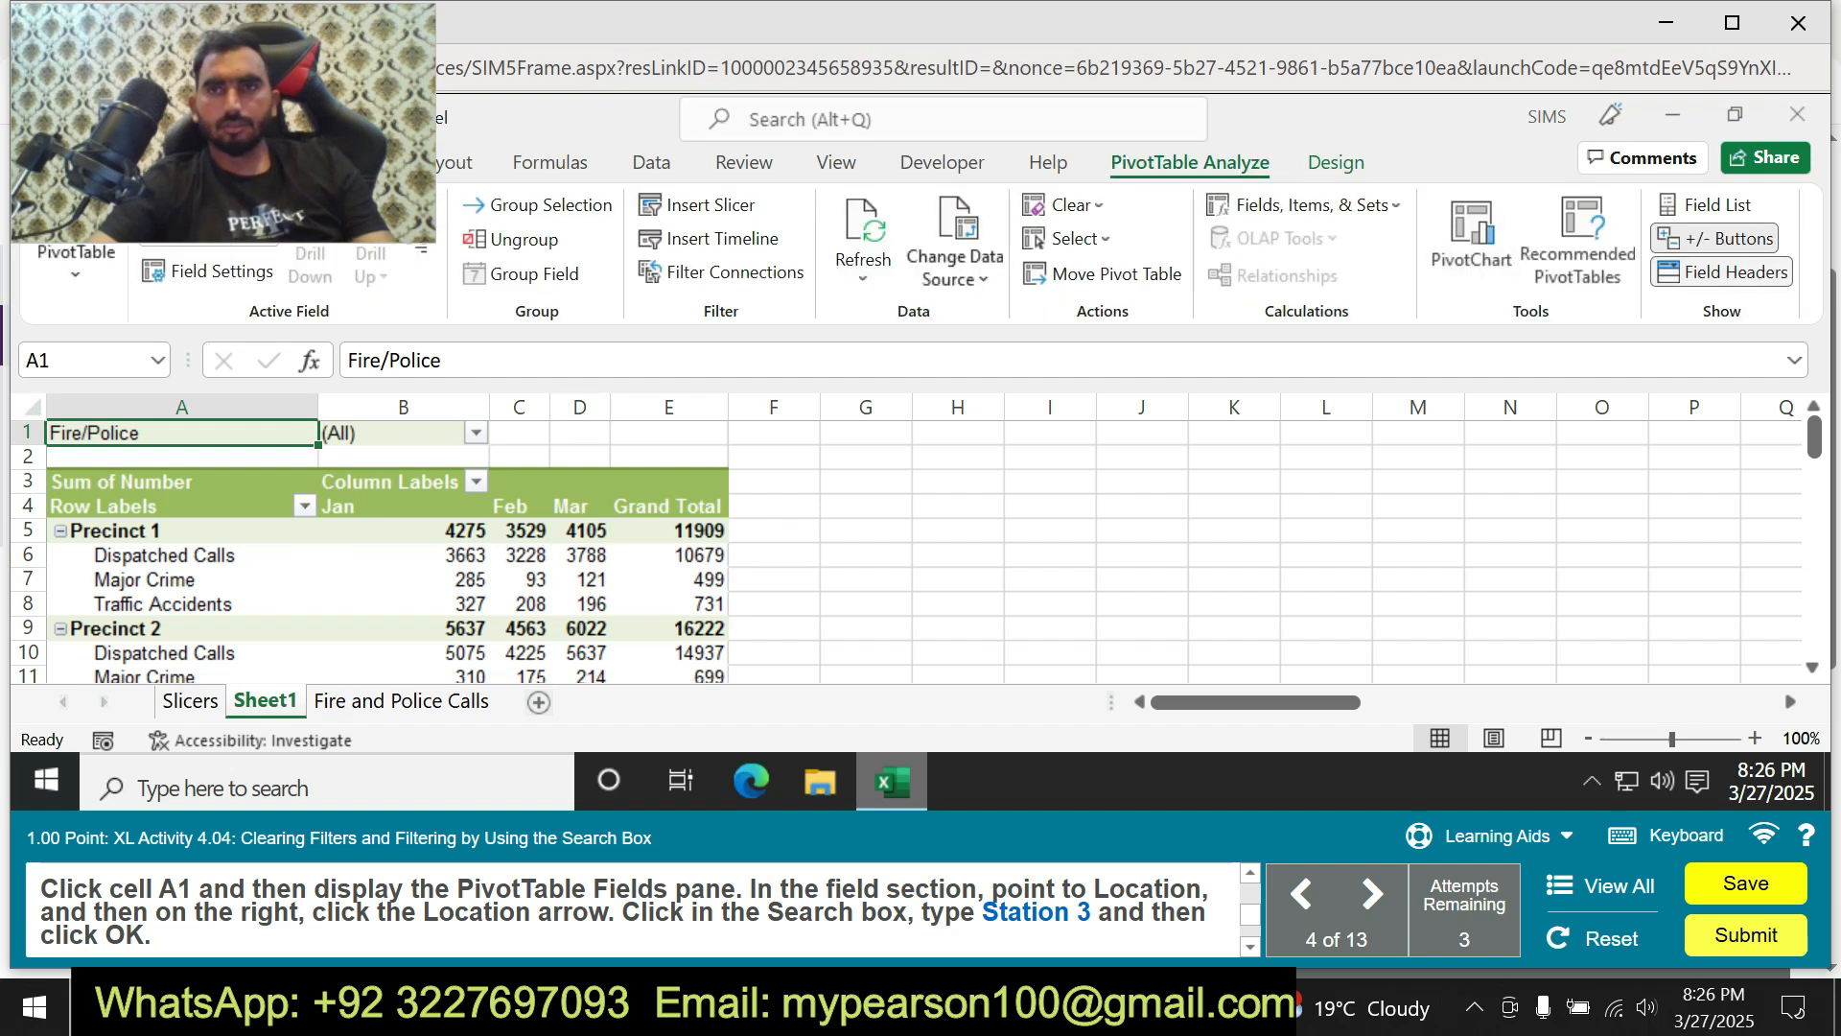
pyautogui.click(1716, 204)
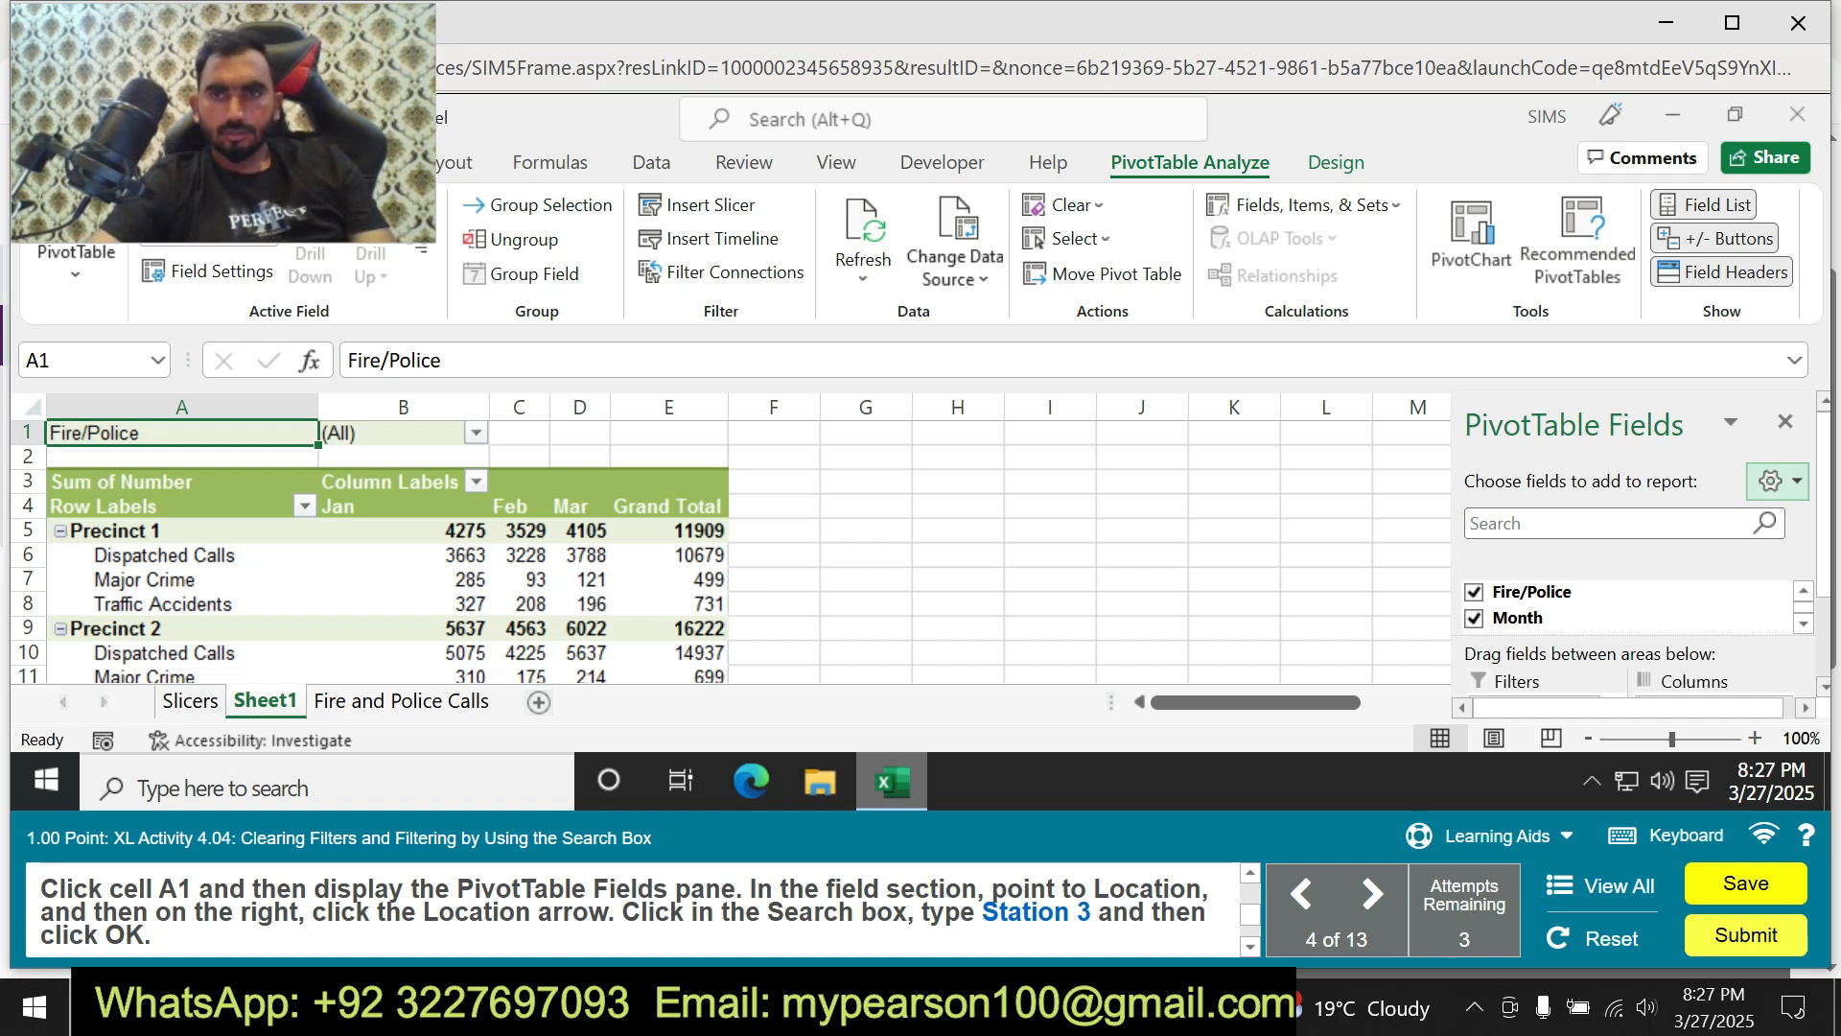
# Filter the PivotTable's Location field to Station 3 by searching for it in the field's filter list.
pyautogui.click(1803, 623)
pyautogui.click(1803, 623)
pyautogui.click(1804, 623)
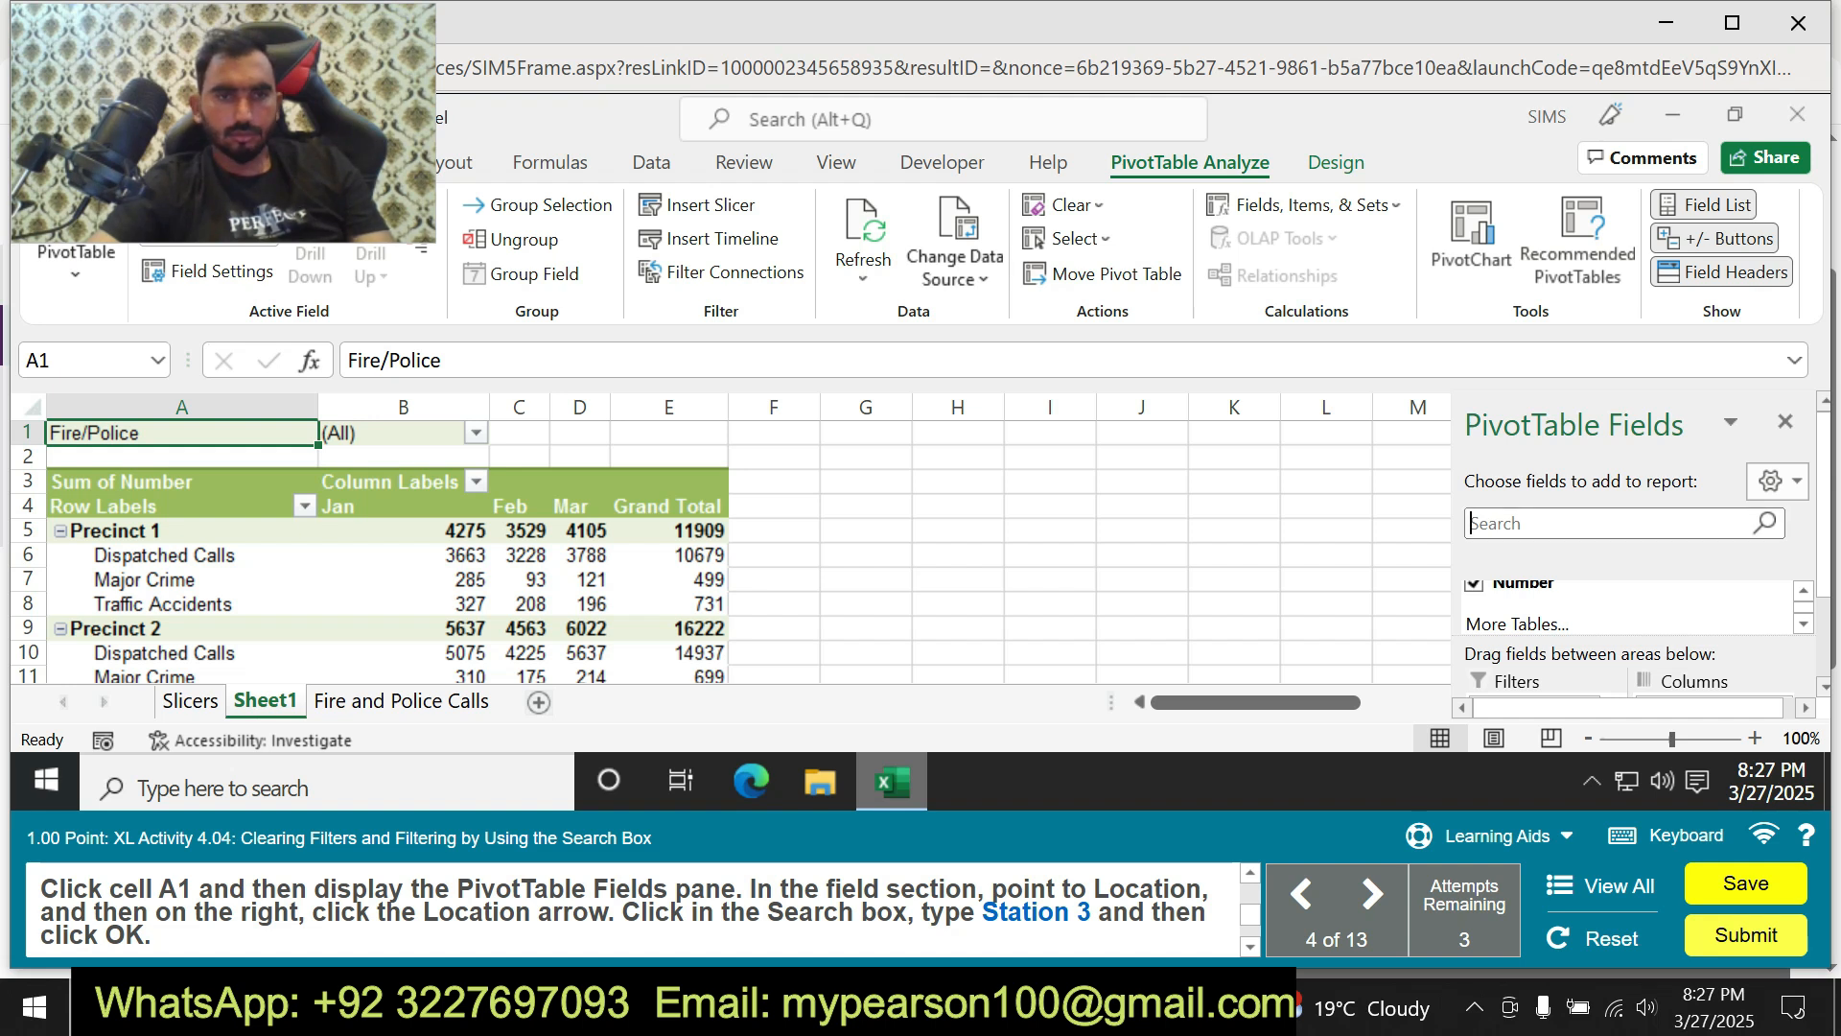
pyautogui.click(1803, 589)
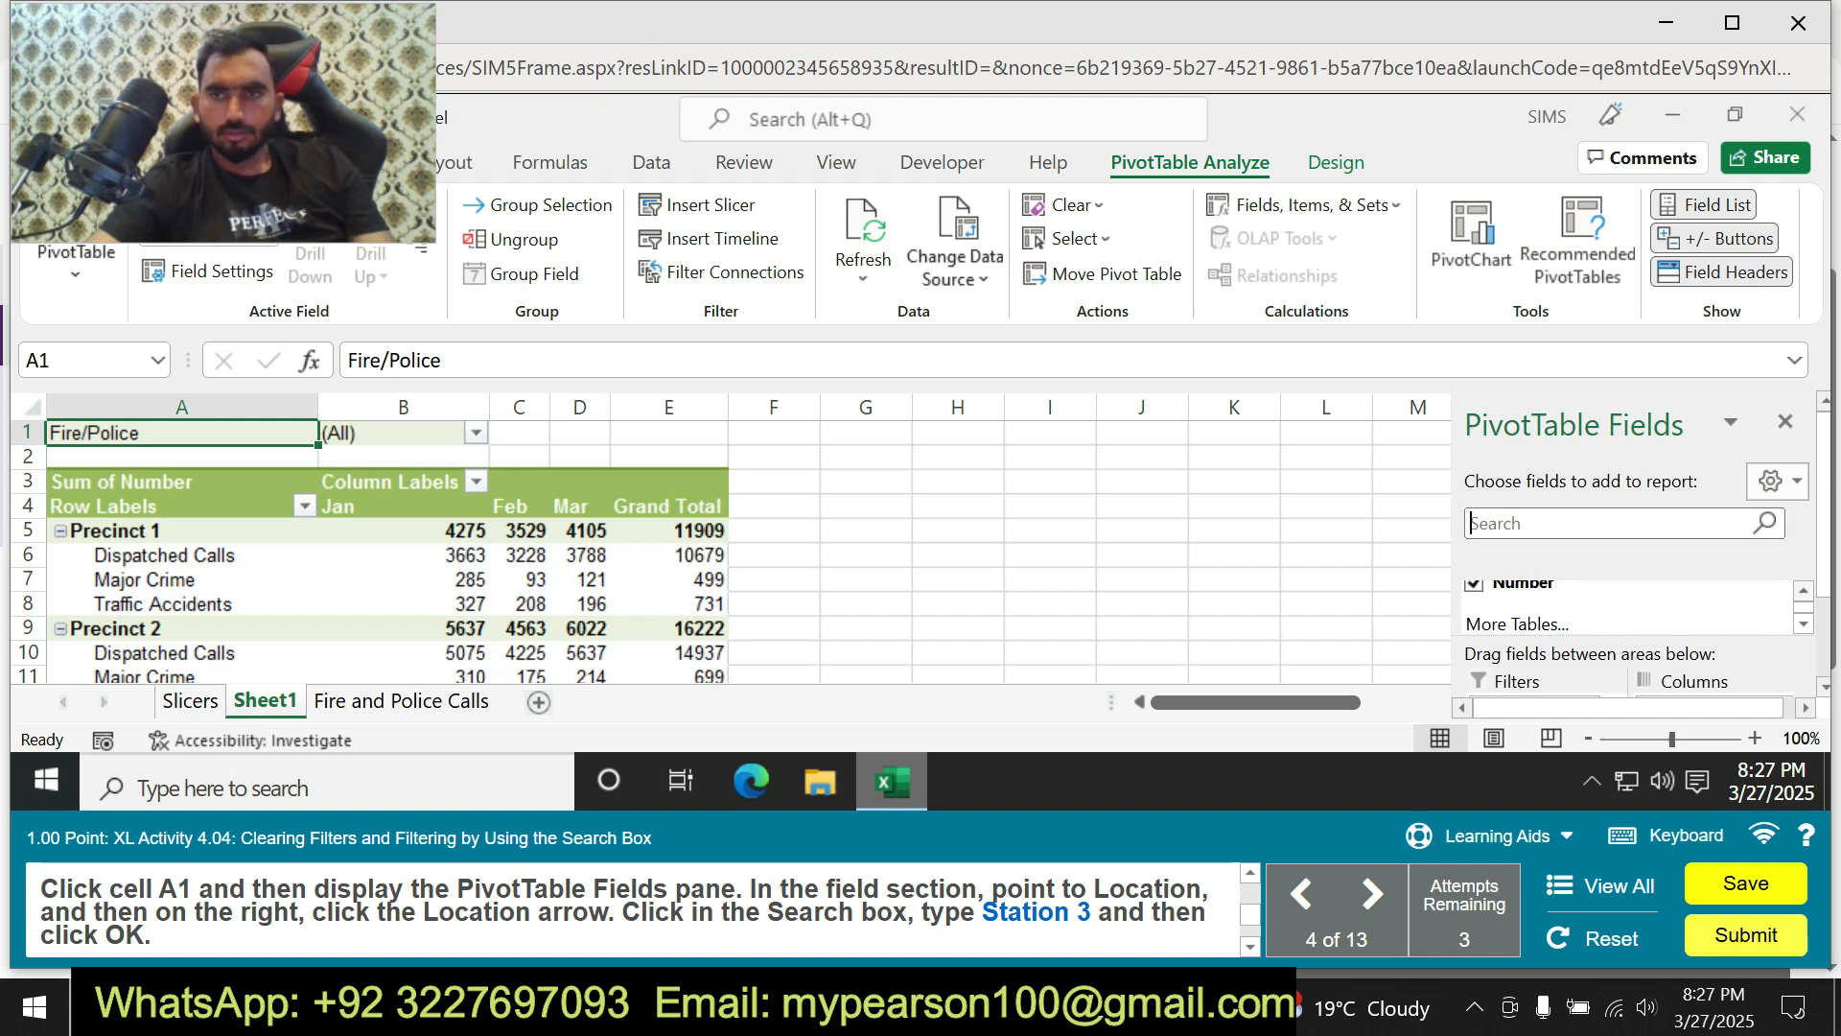
pyautogui.click(1803, 590)
pyautogui.moveTo(1630, 587)
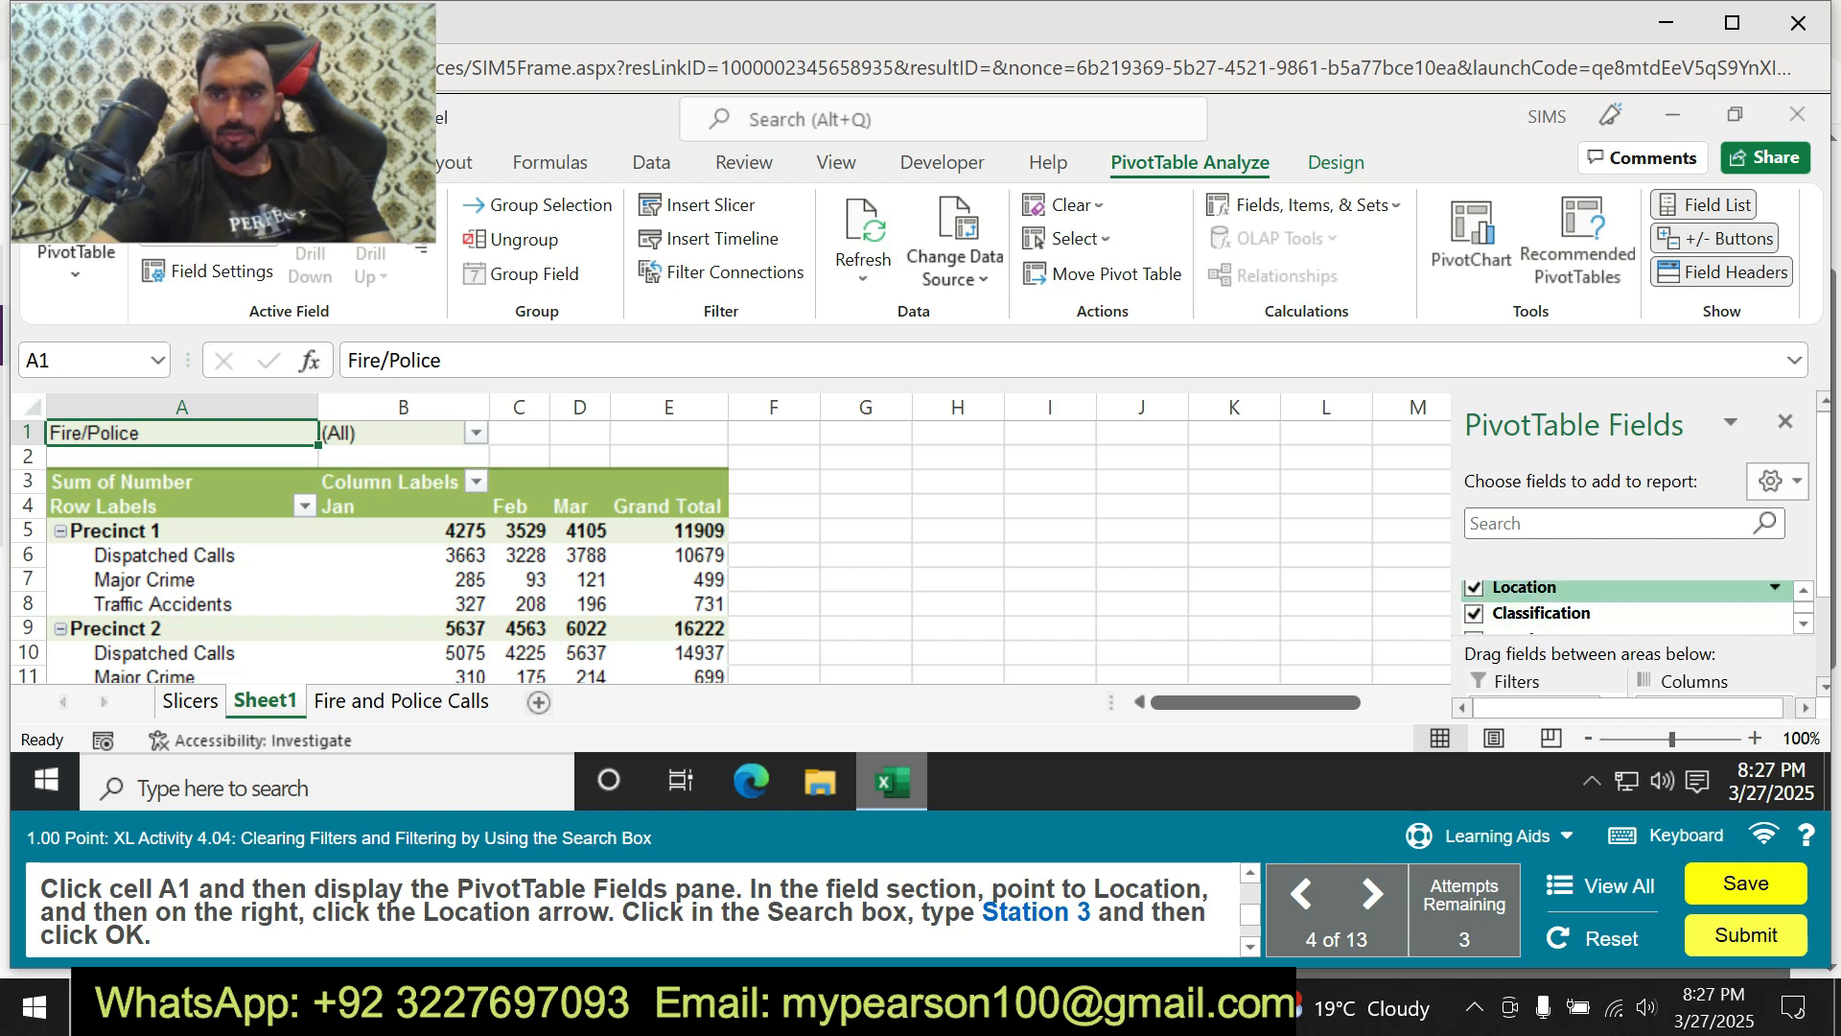
pyautogui.click(1775, 587)
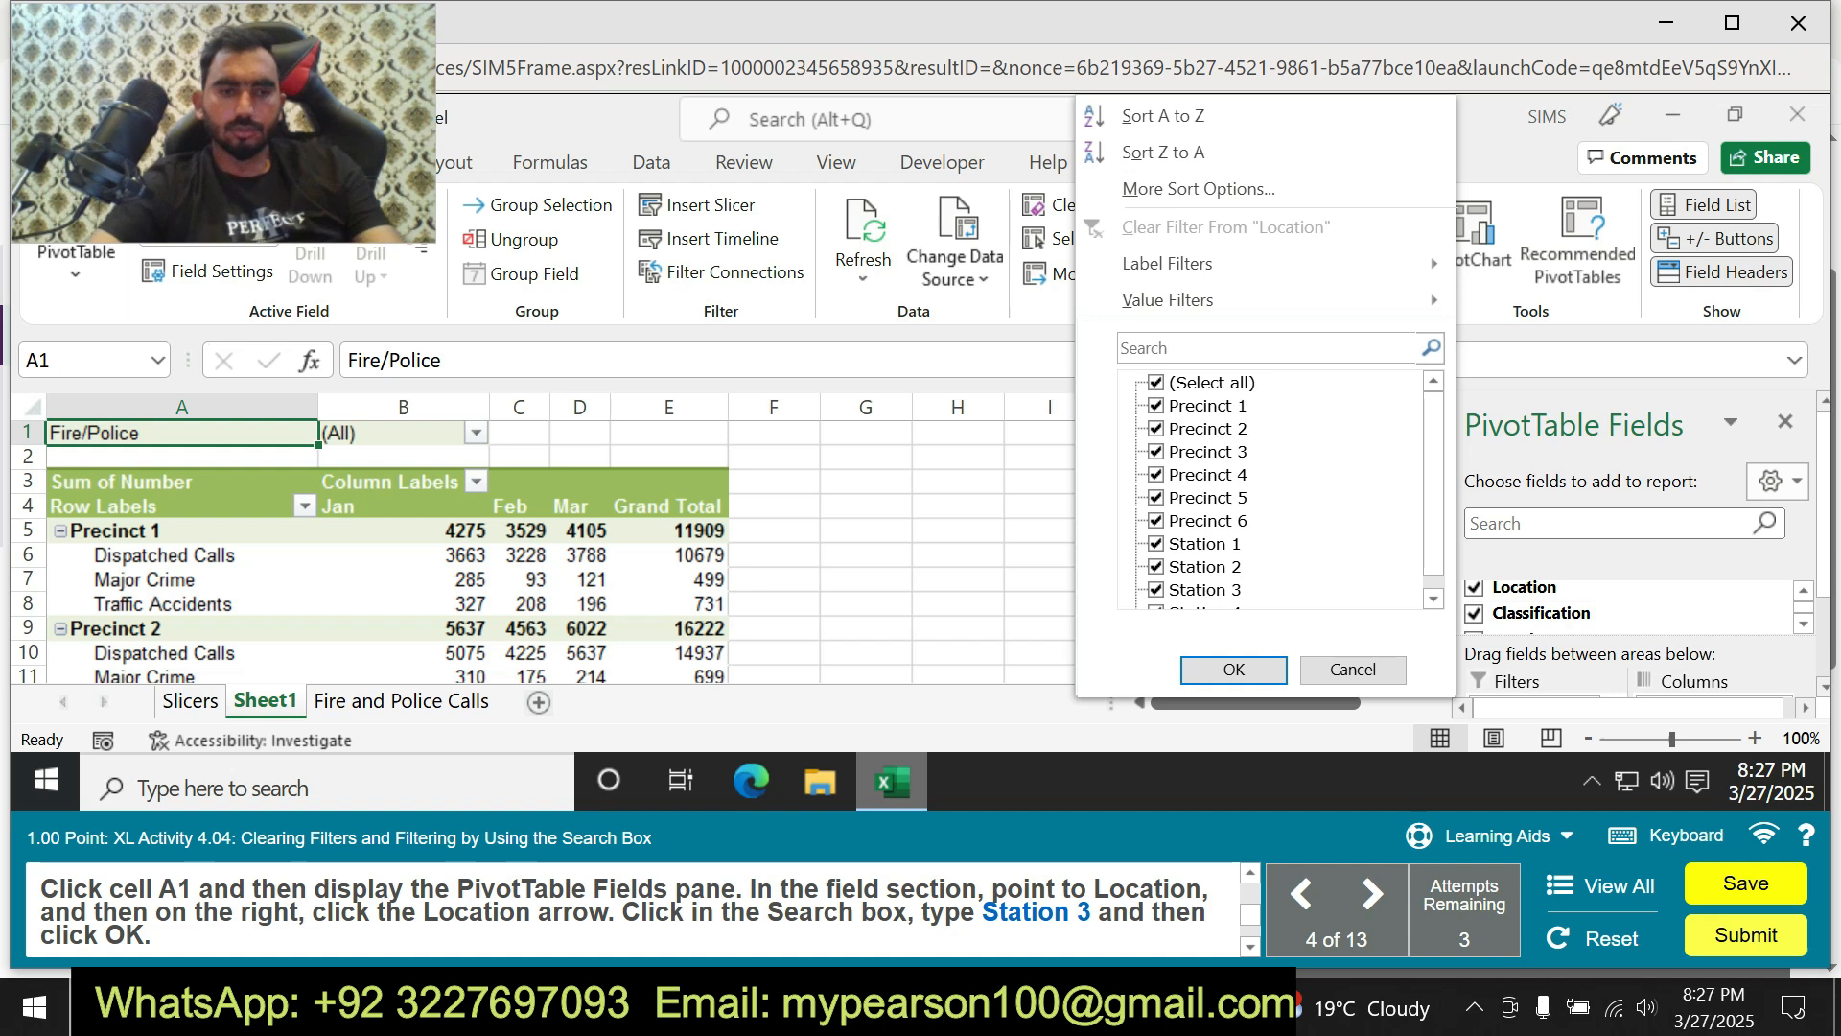
pyautogui.write('S')
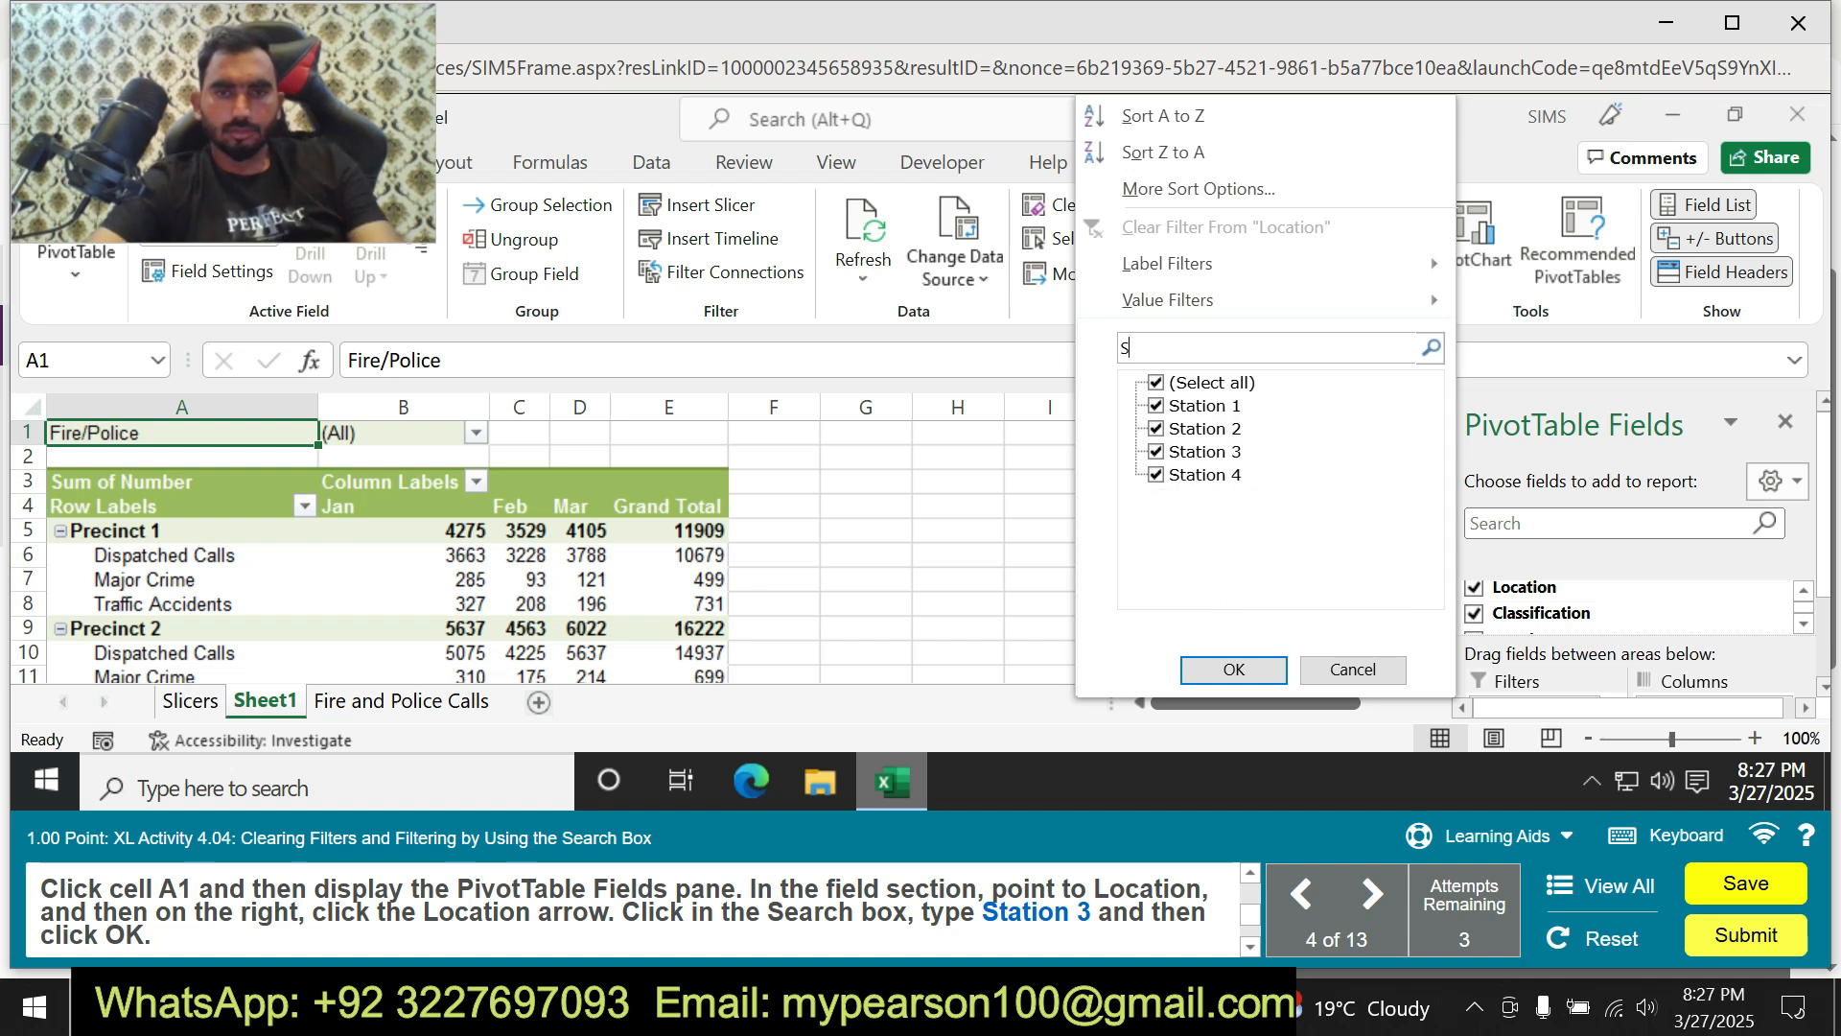
pyautogui.write('tatio')
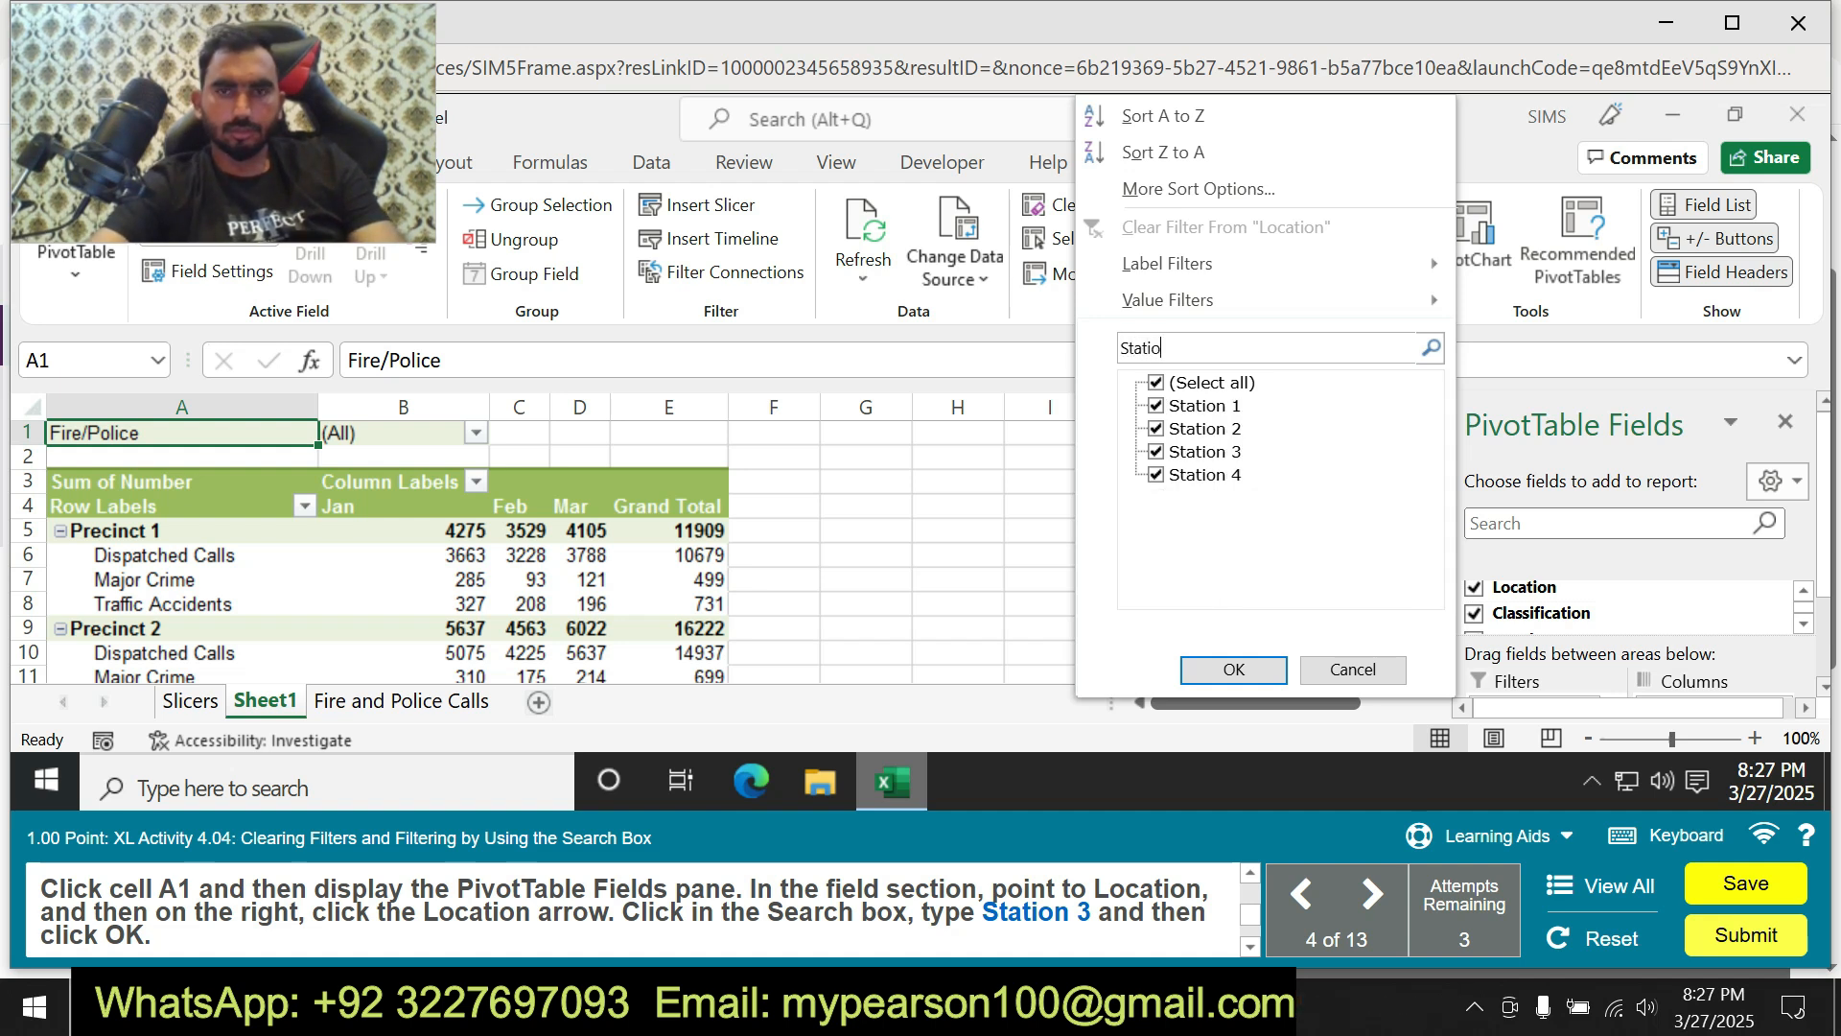
pyautogui.press('BackSpace')
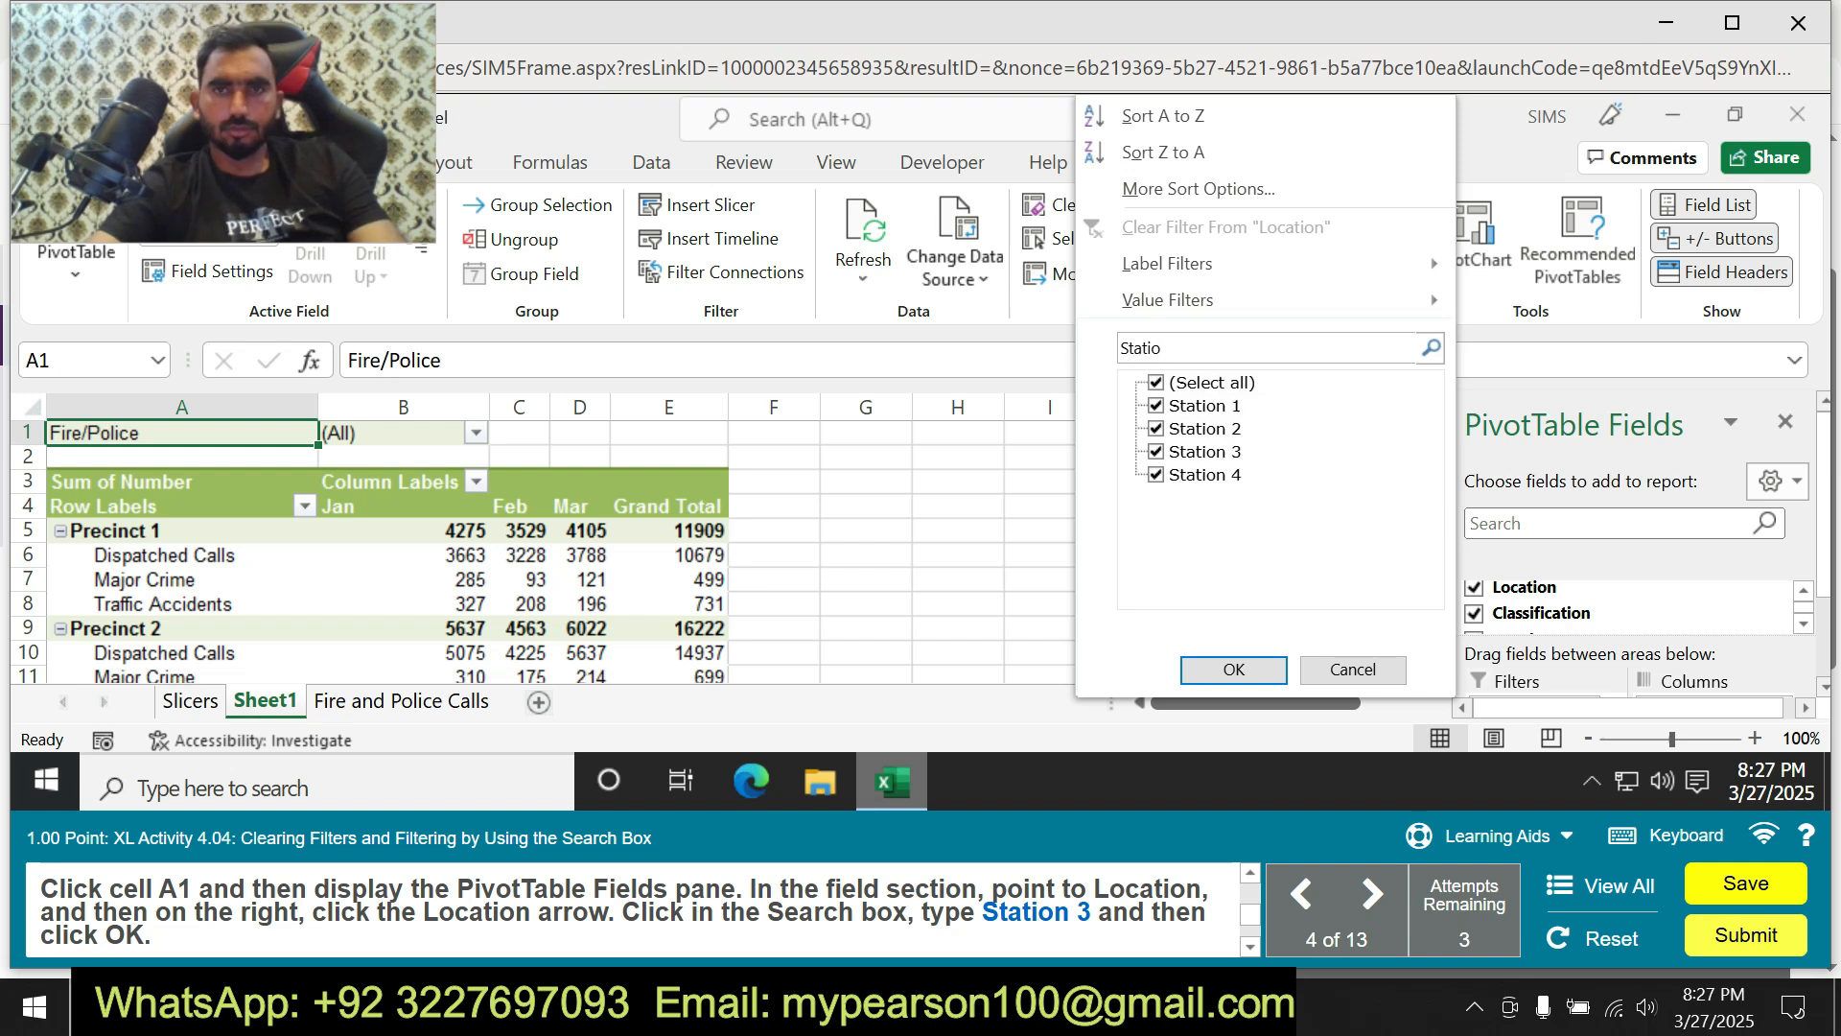
pyautogui.write('n 3')
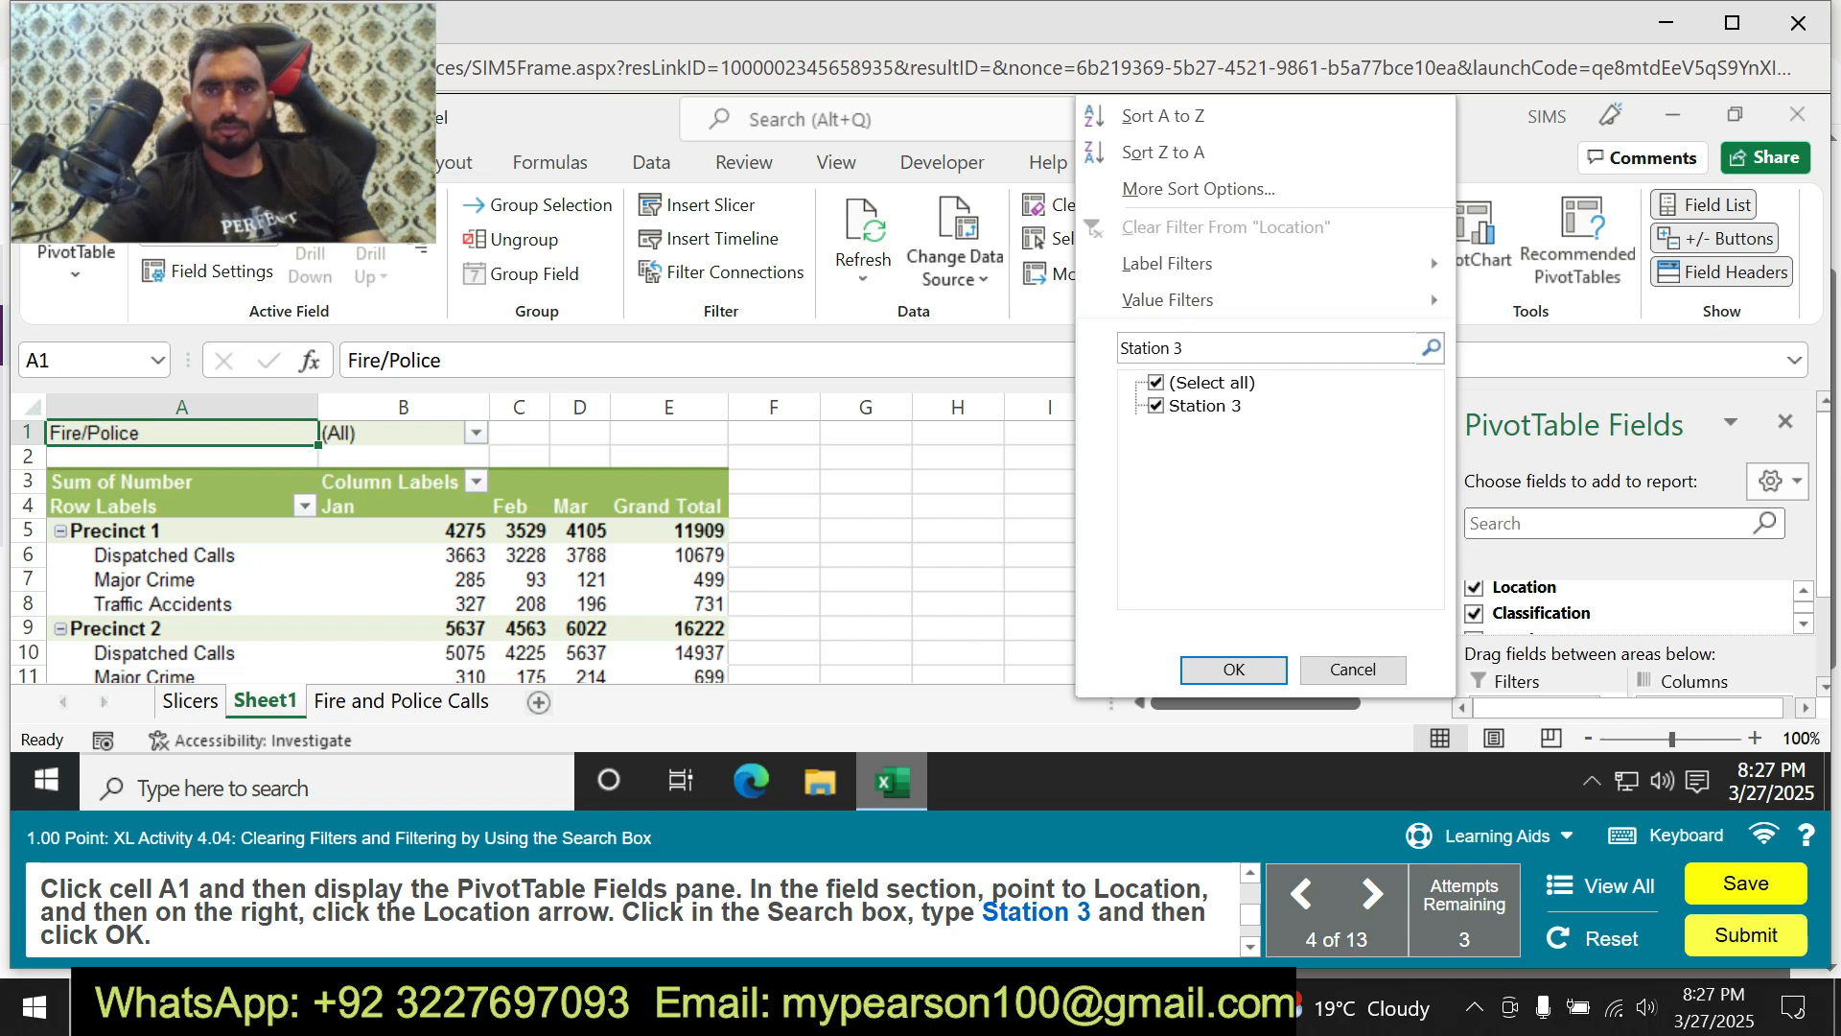
pyautogui.press('Return')
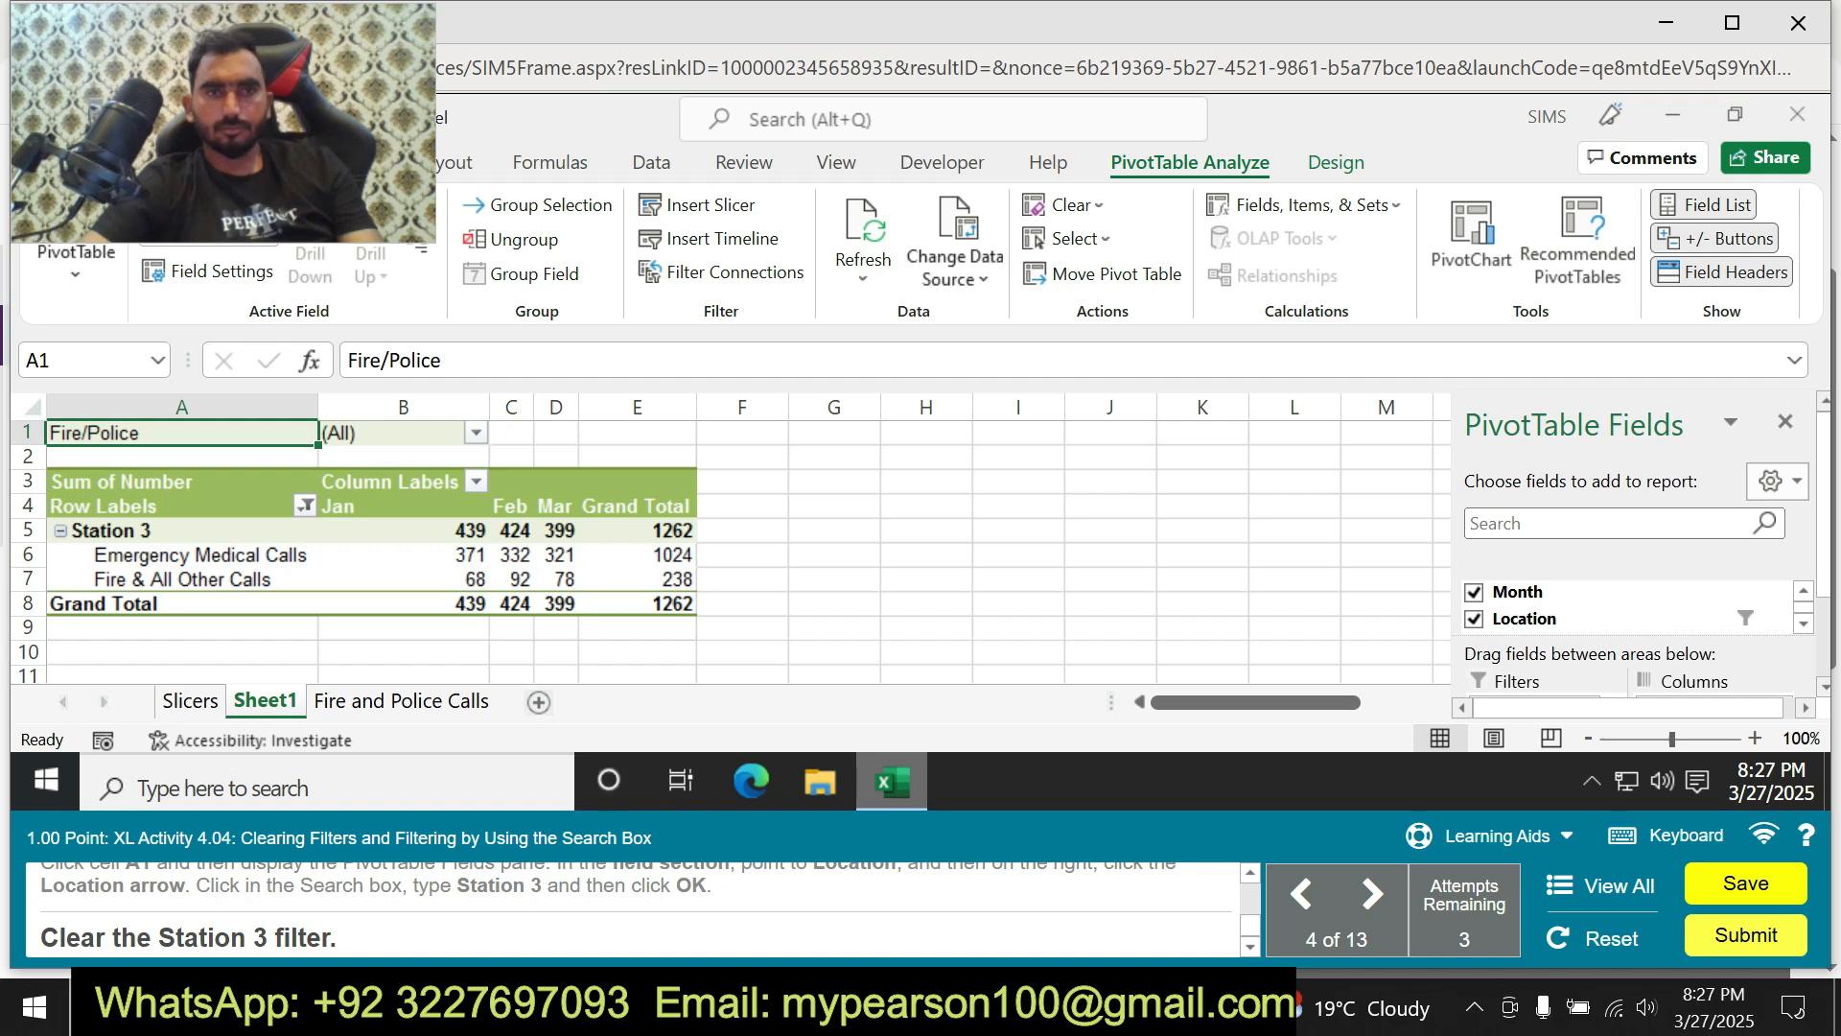
# Turn on practice mode and rehearse clearing the Station 3 filter from the PivotTable.
pyautogui.click(1496, 836)
pyautogui.click(1481, 781)
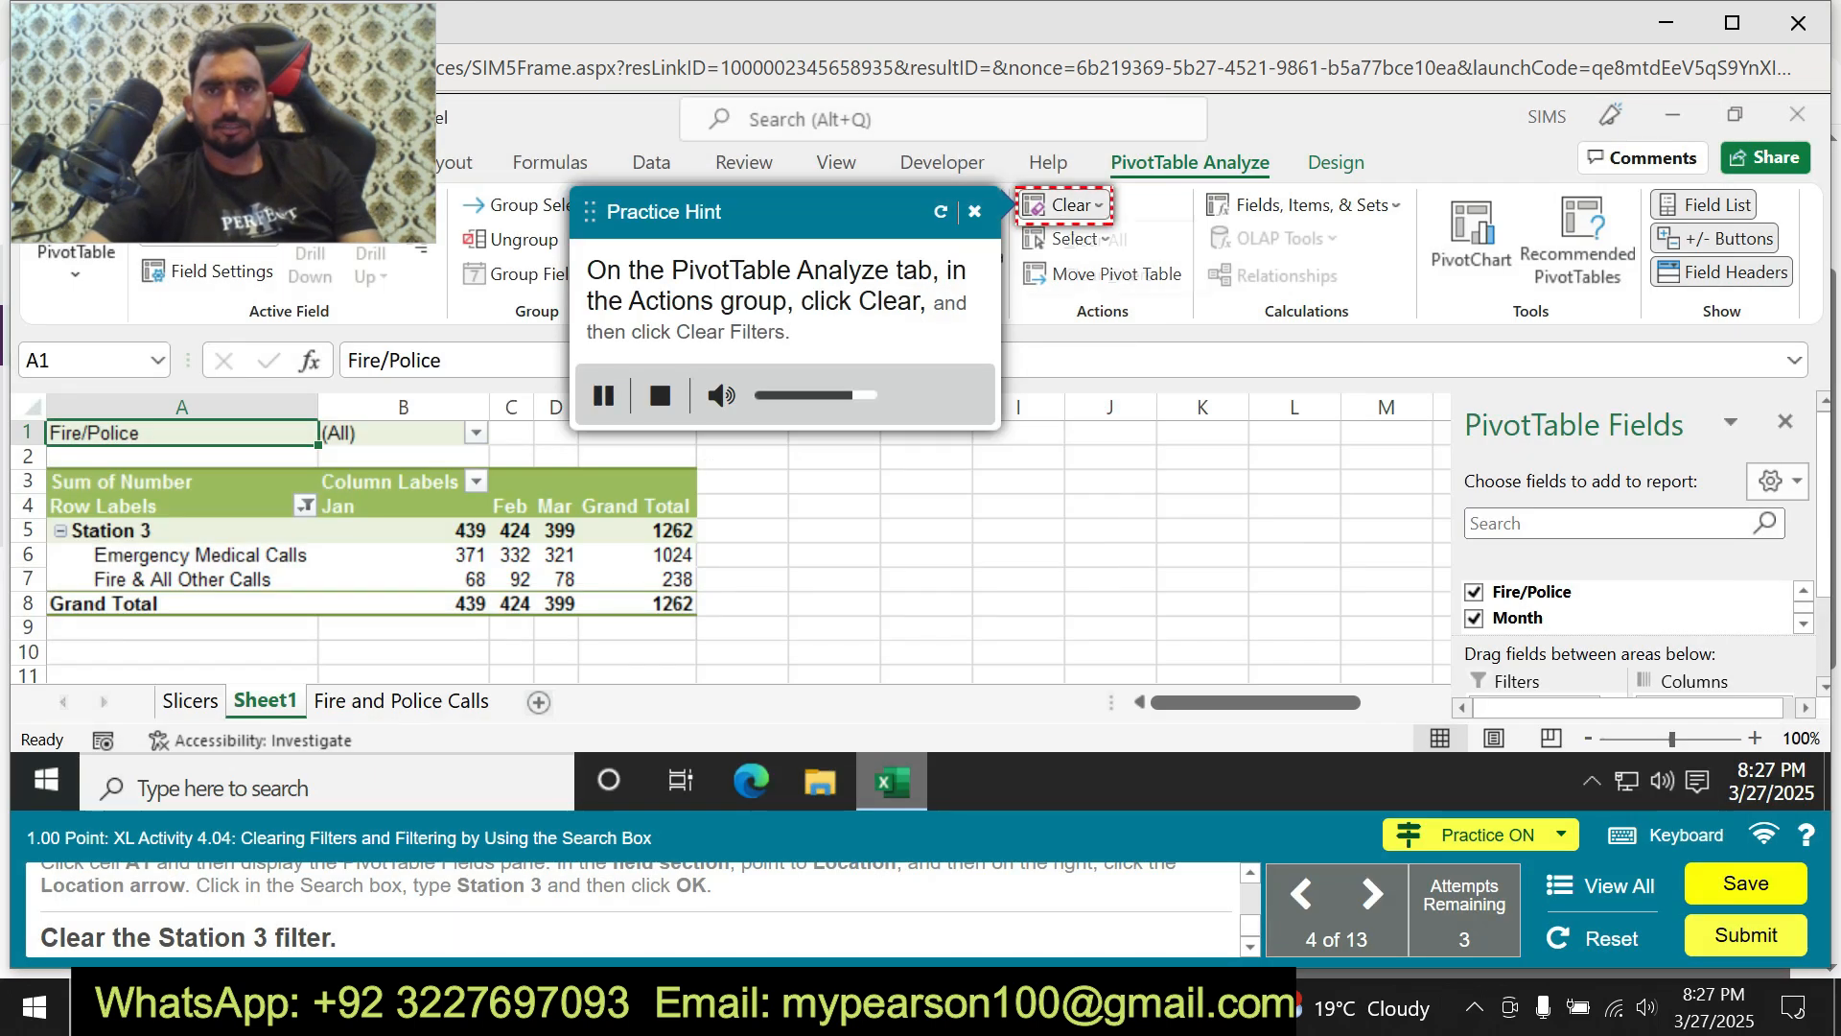
pyautogui.click(1108, 274)
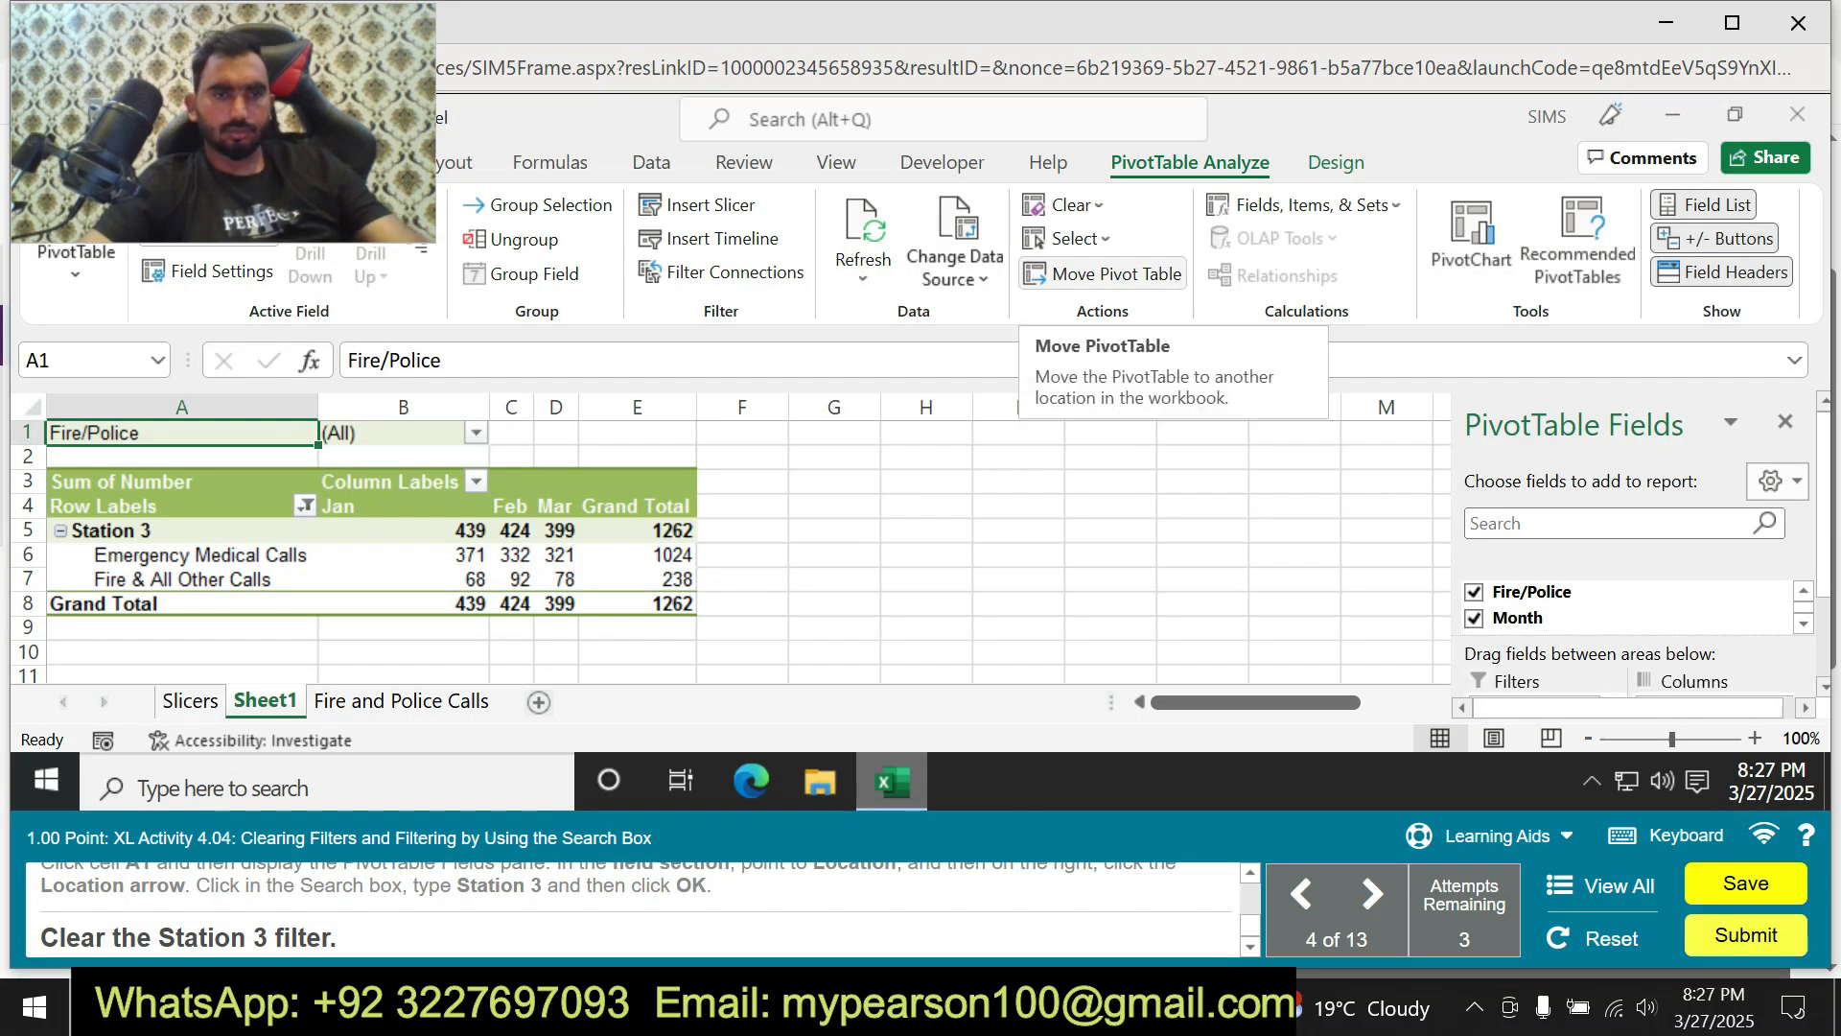
# Clear the Station 3 filter from the PivotTable.
pyautogui.click(1070, 204)
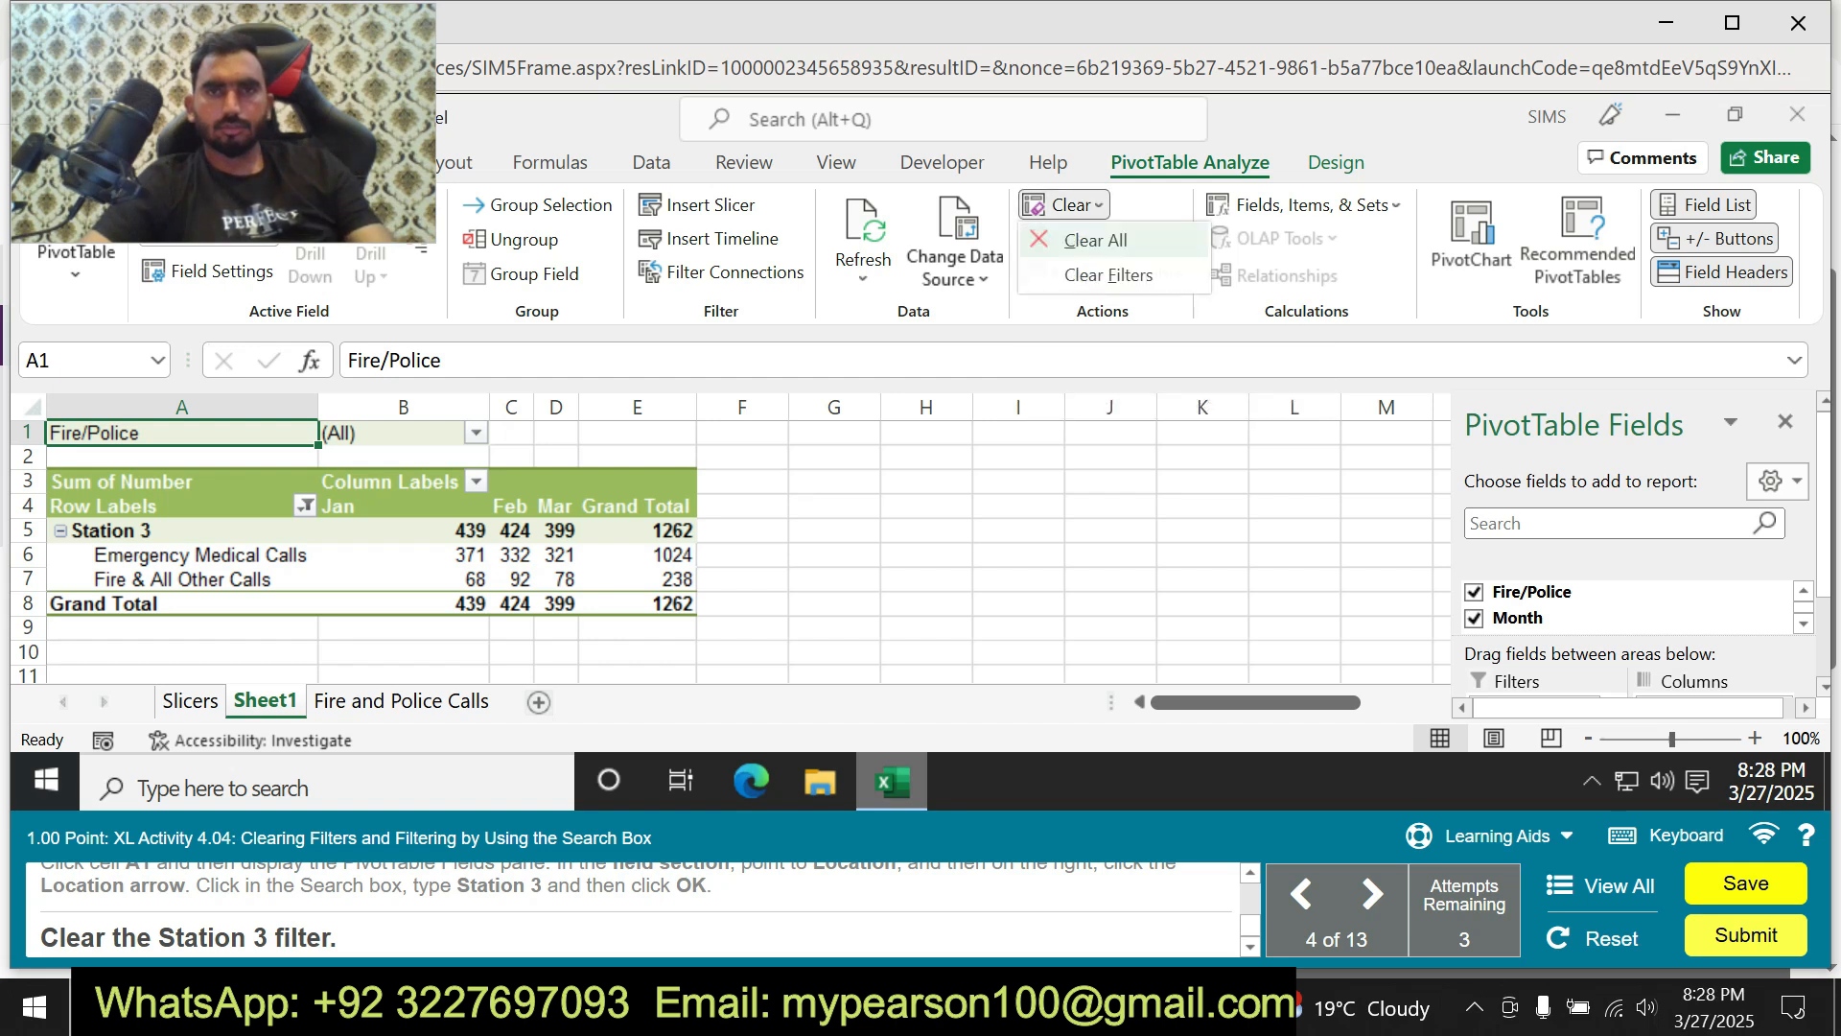
pyautogui.click(1096, 240)
pyautogui.click(1064, 204)
pyautogui.click(1108, 275)
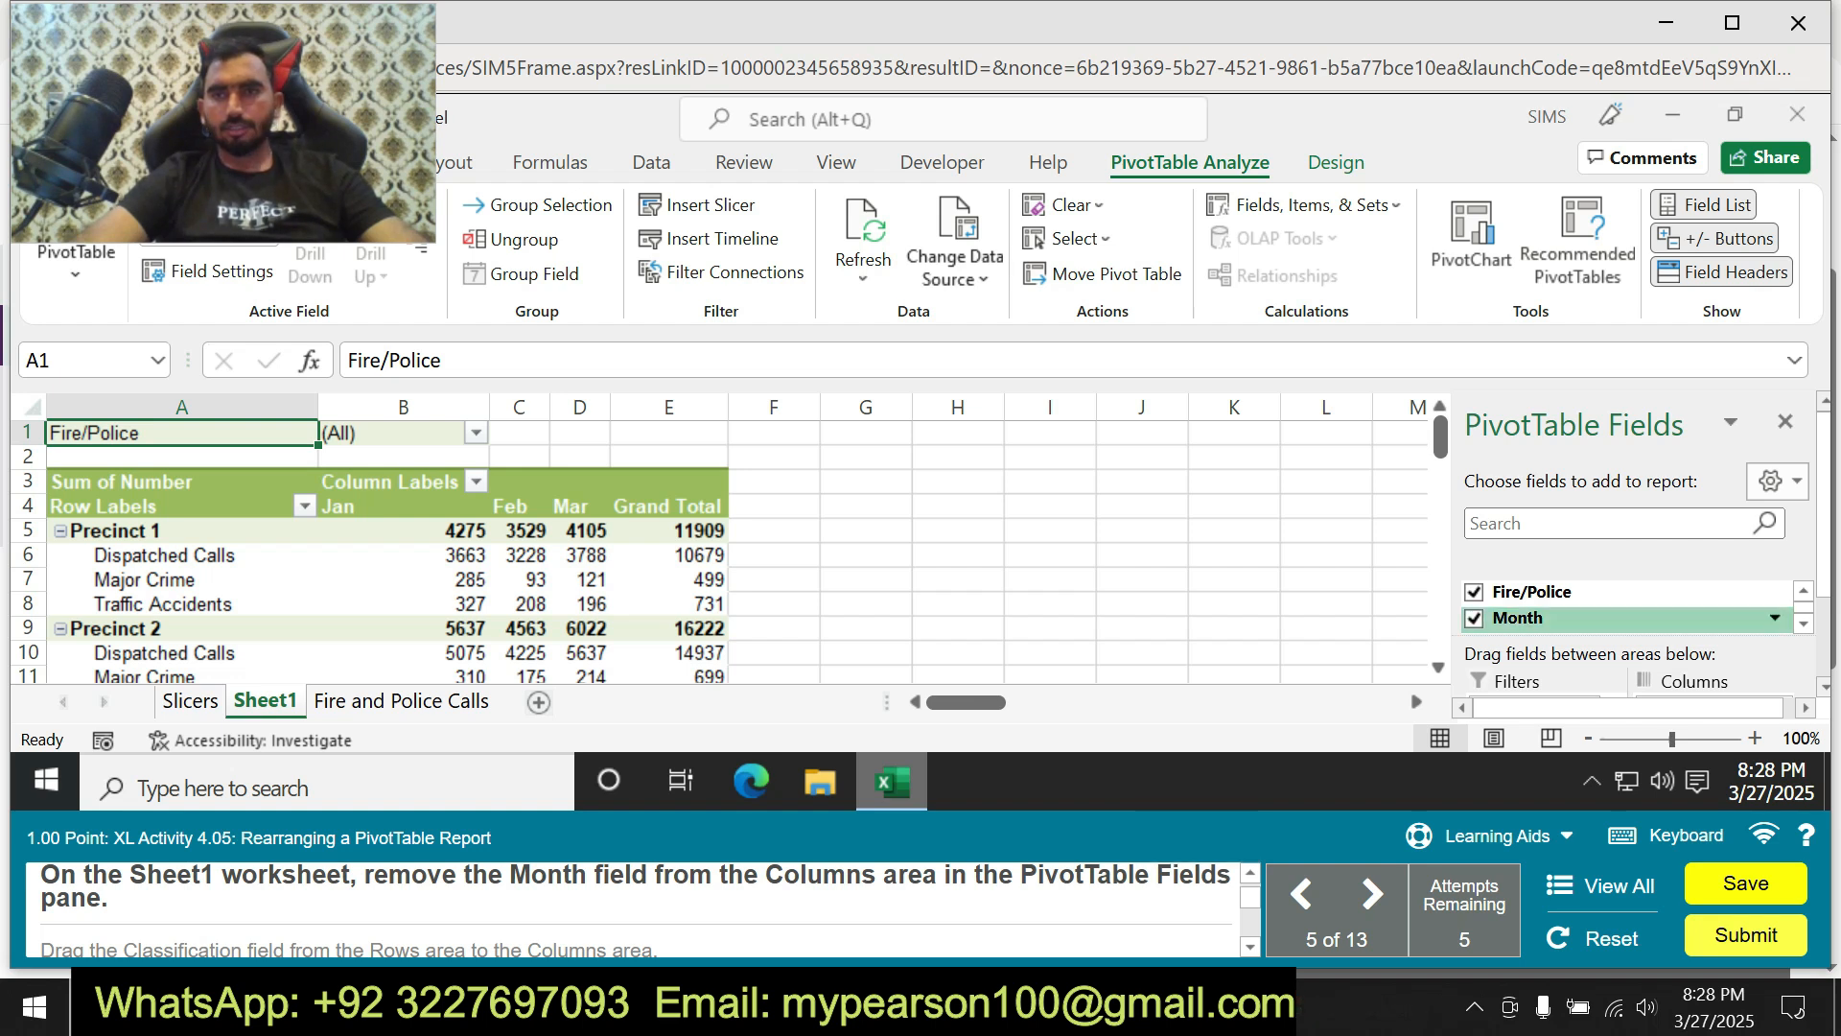
# Remove Month from the PivotTable and move Classification from the Rows area to Columns, closing the PivotTable Fields pane when done.
pyautogui.click(1473, 617)
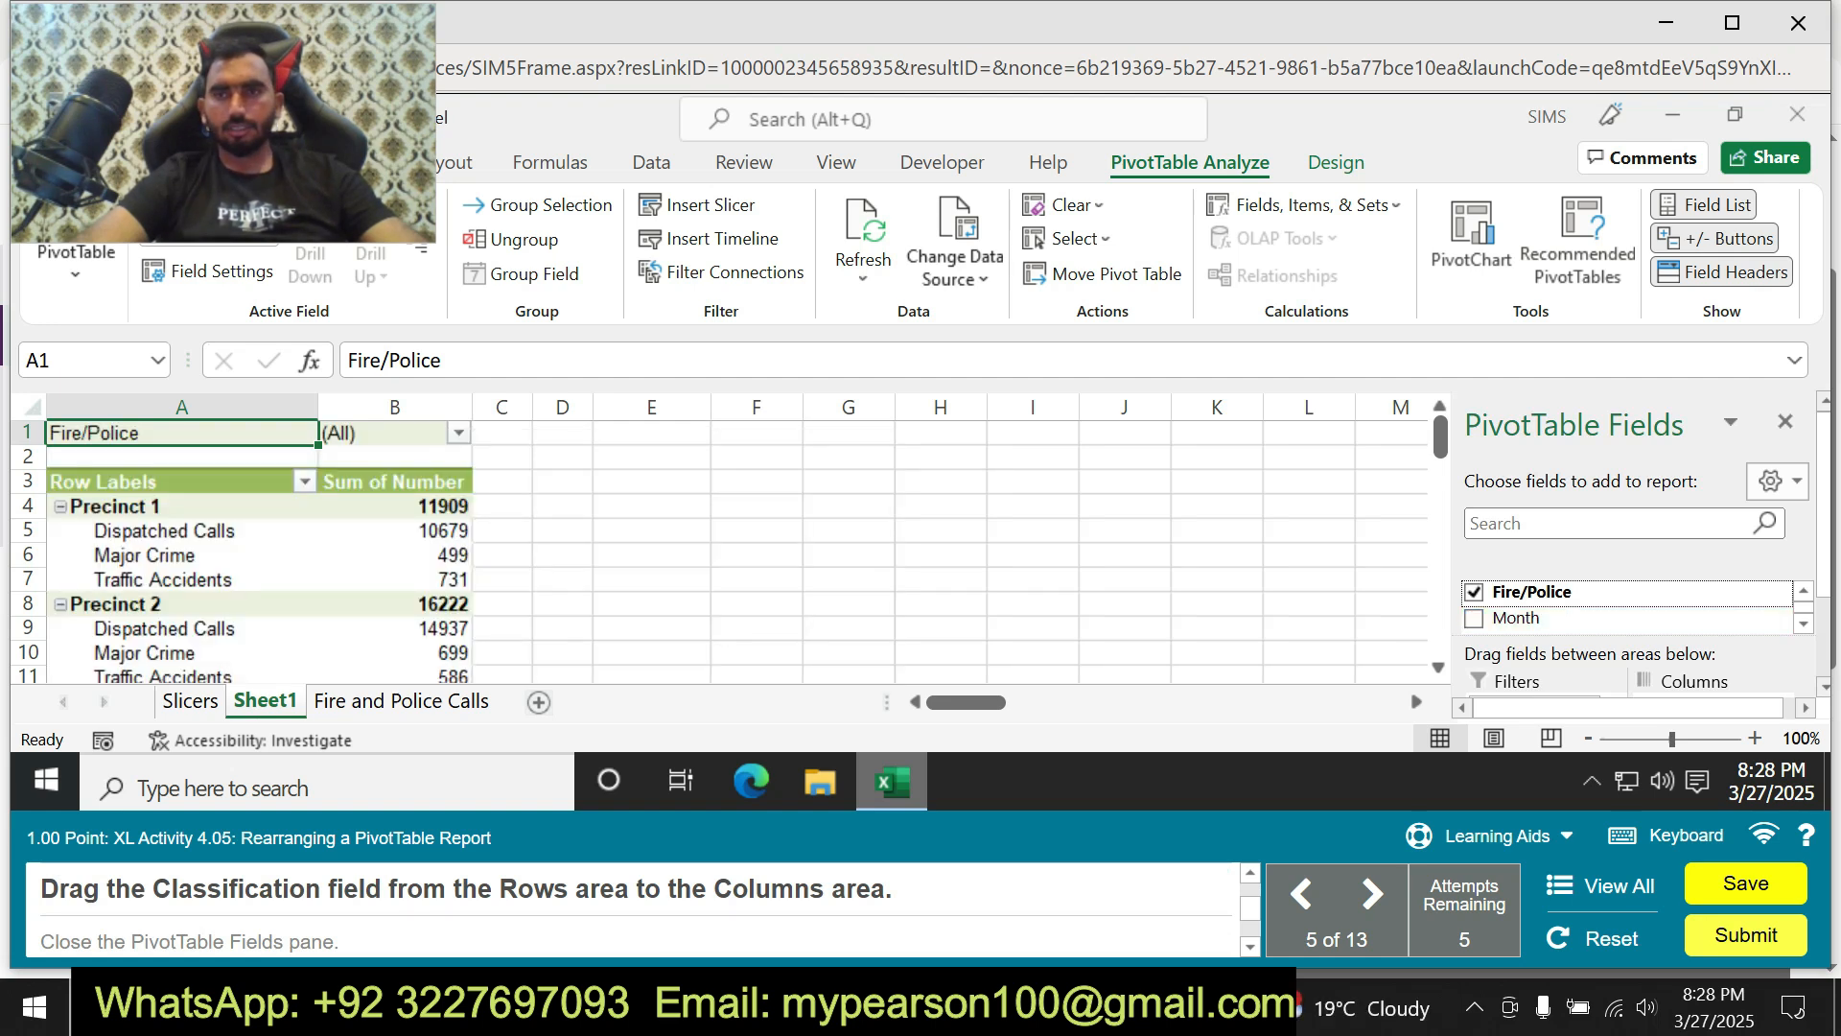
pyautogui.scroll(-3, 1640, 542)
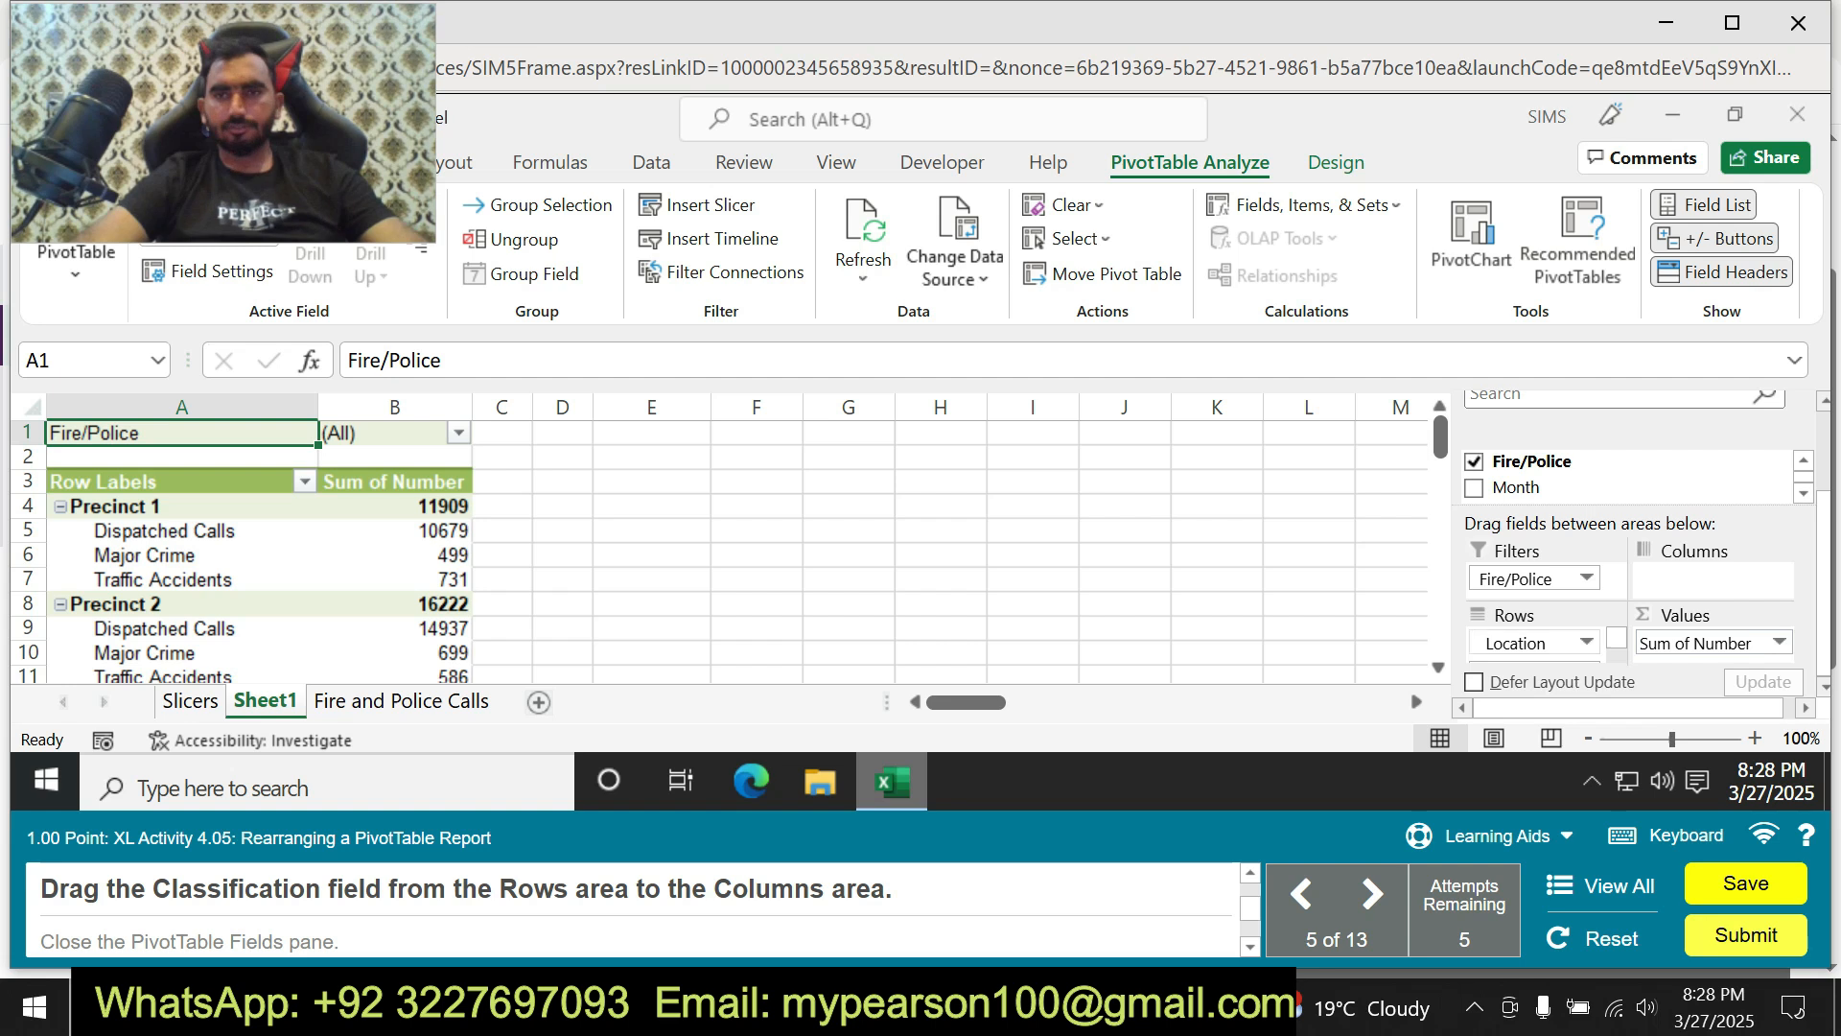
pyautogui.scroll(-2, 1534, 644)
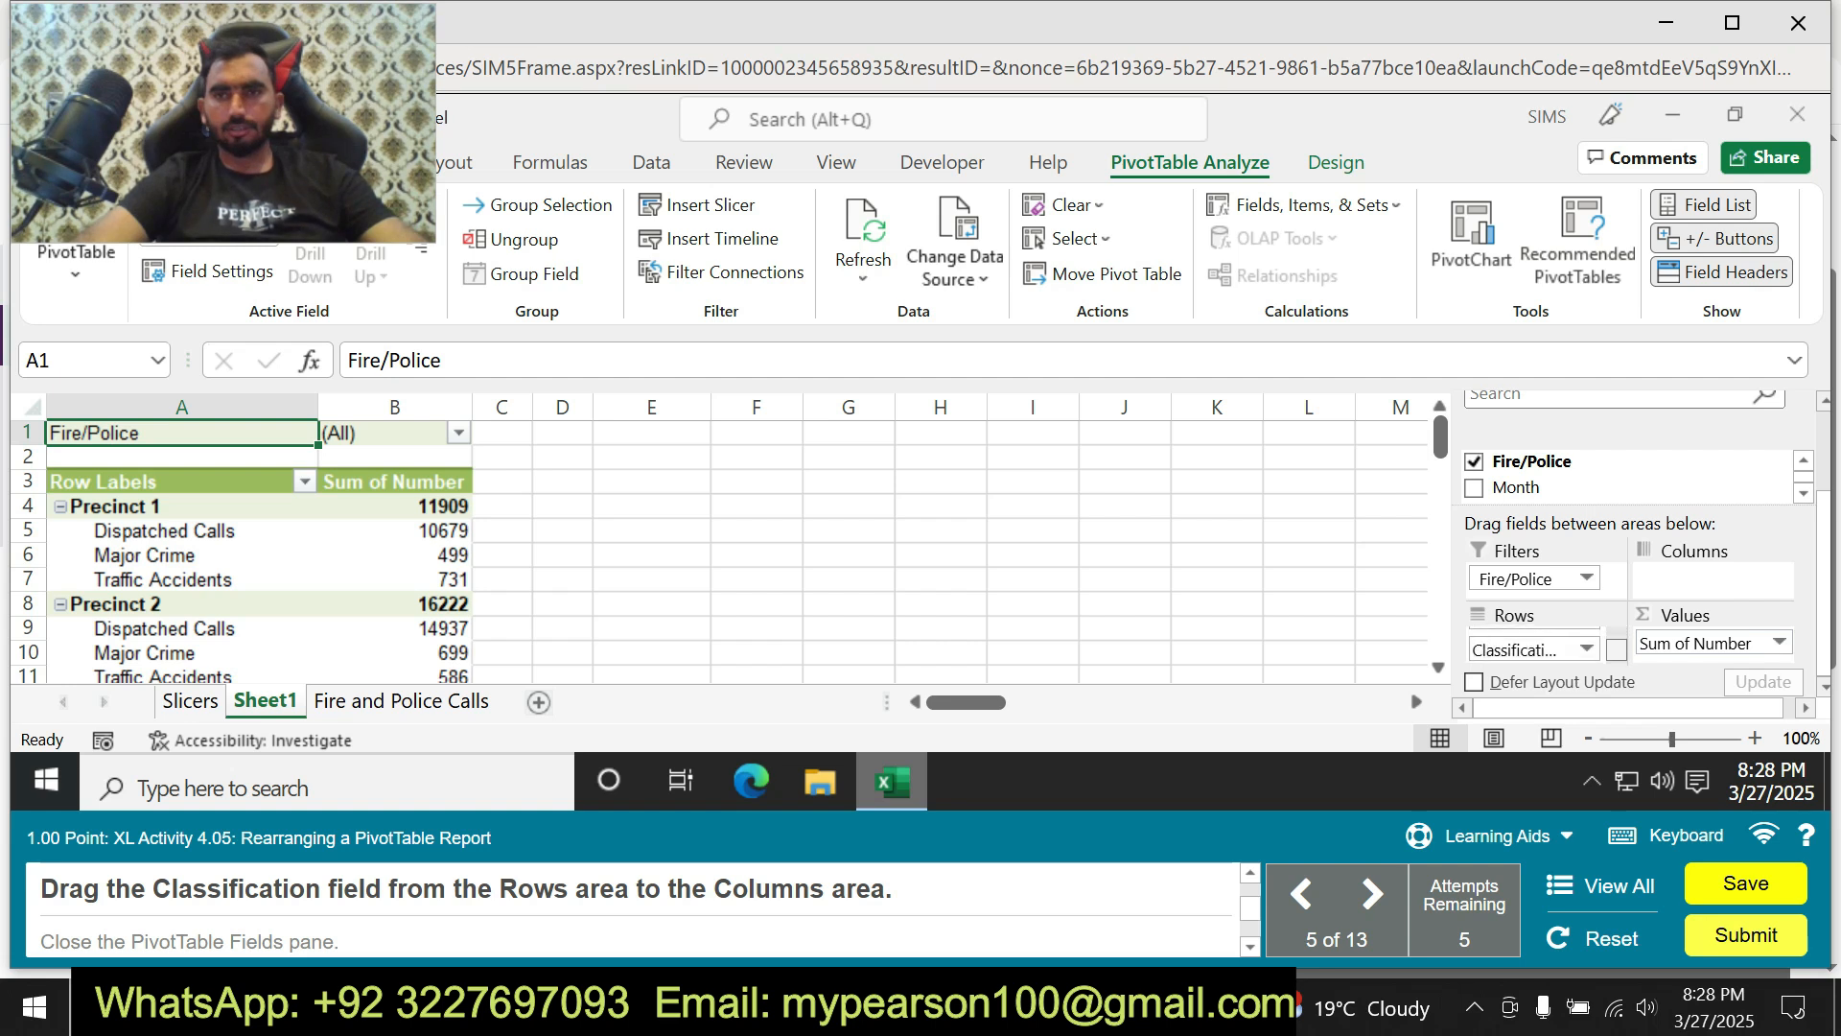
pyautogui.moveTo(1530, 650); pyautogui.dragTo(1692, 585)
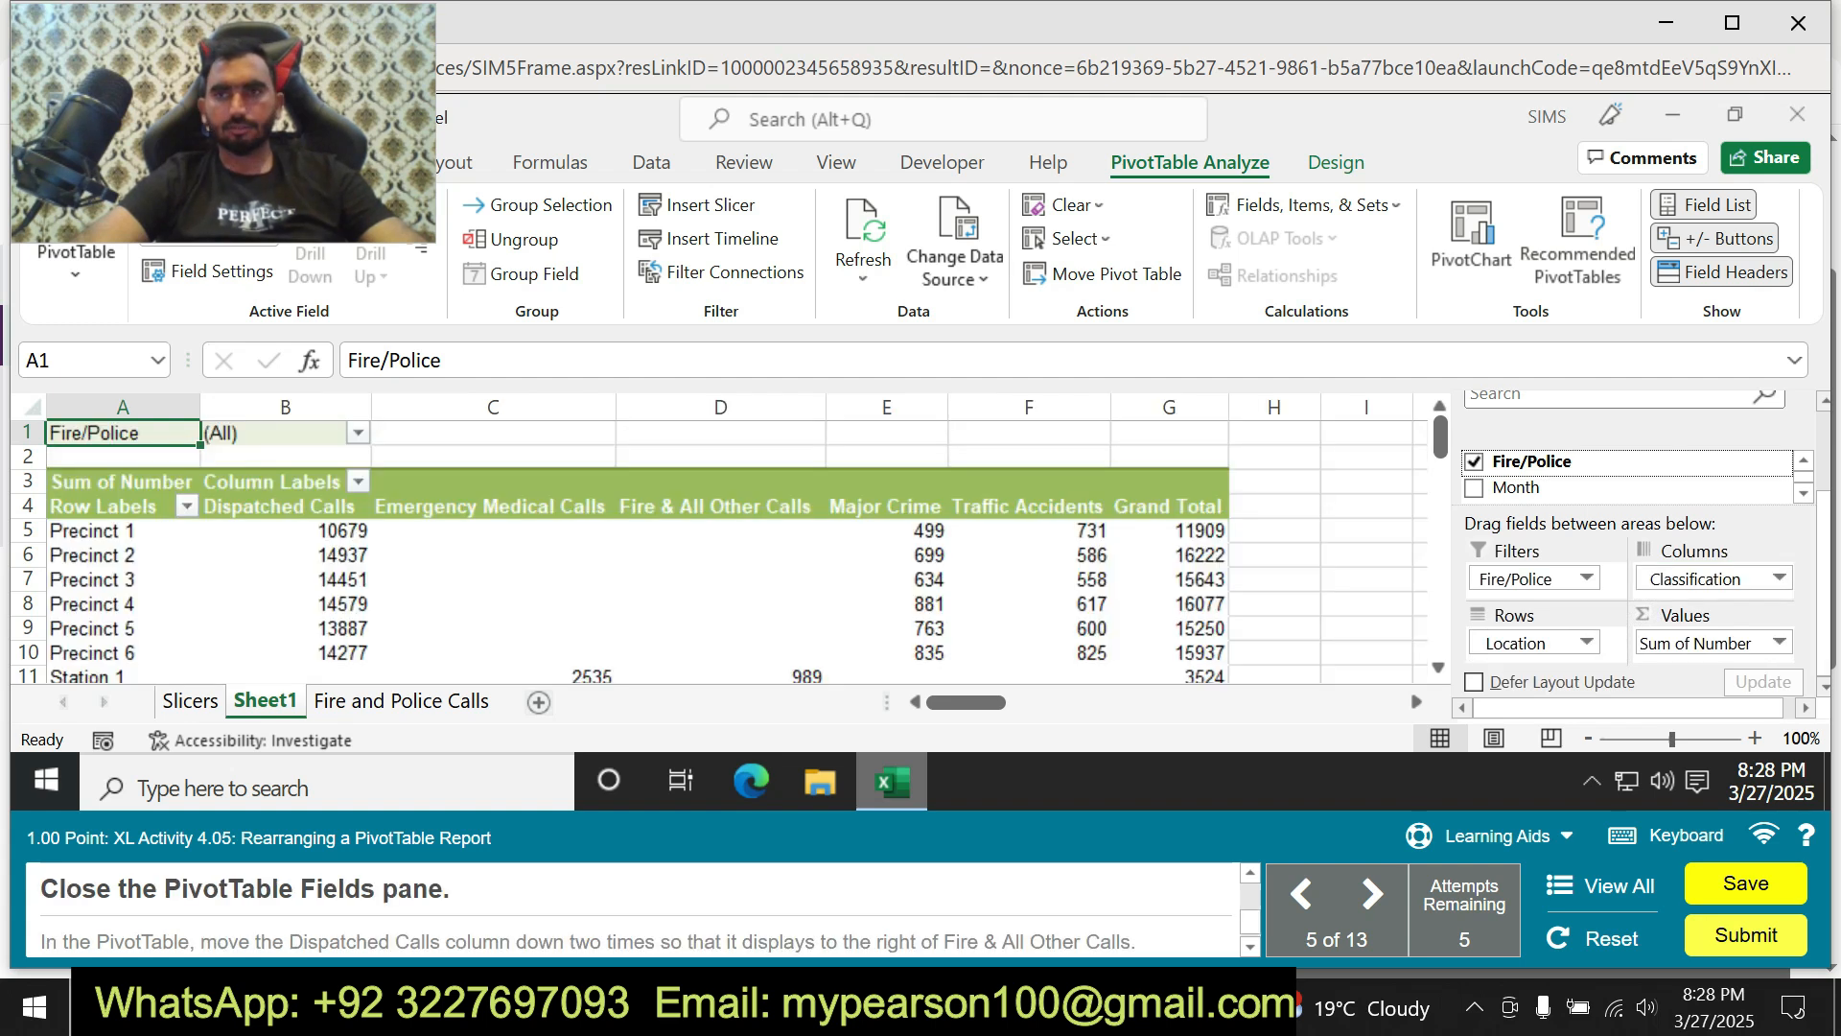
pyautogui.moveTo(1823, 565); pyautogui.dragTo(1823, 475)
pyautogui.click(1784, 422)
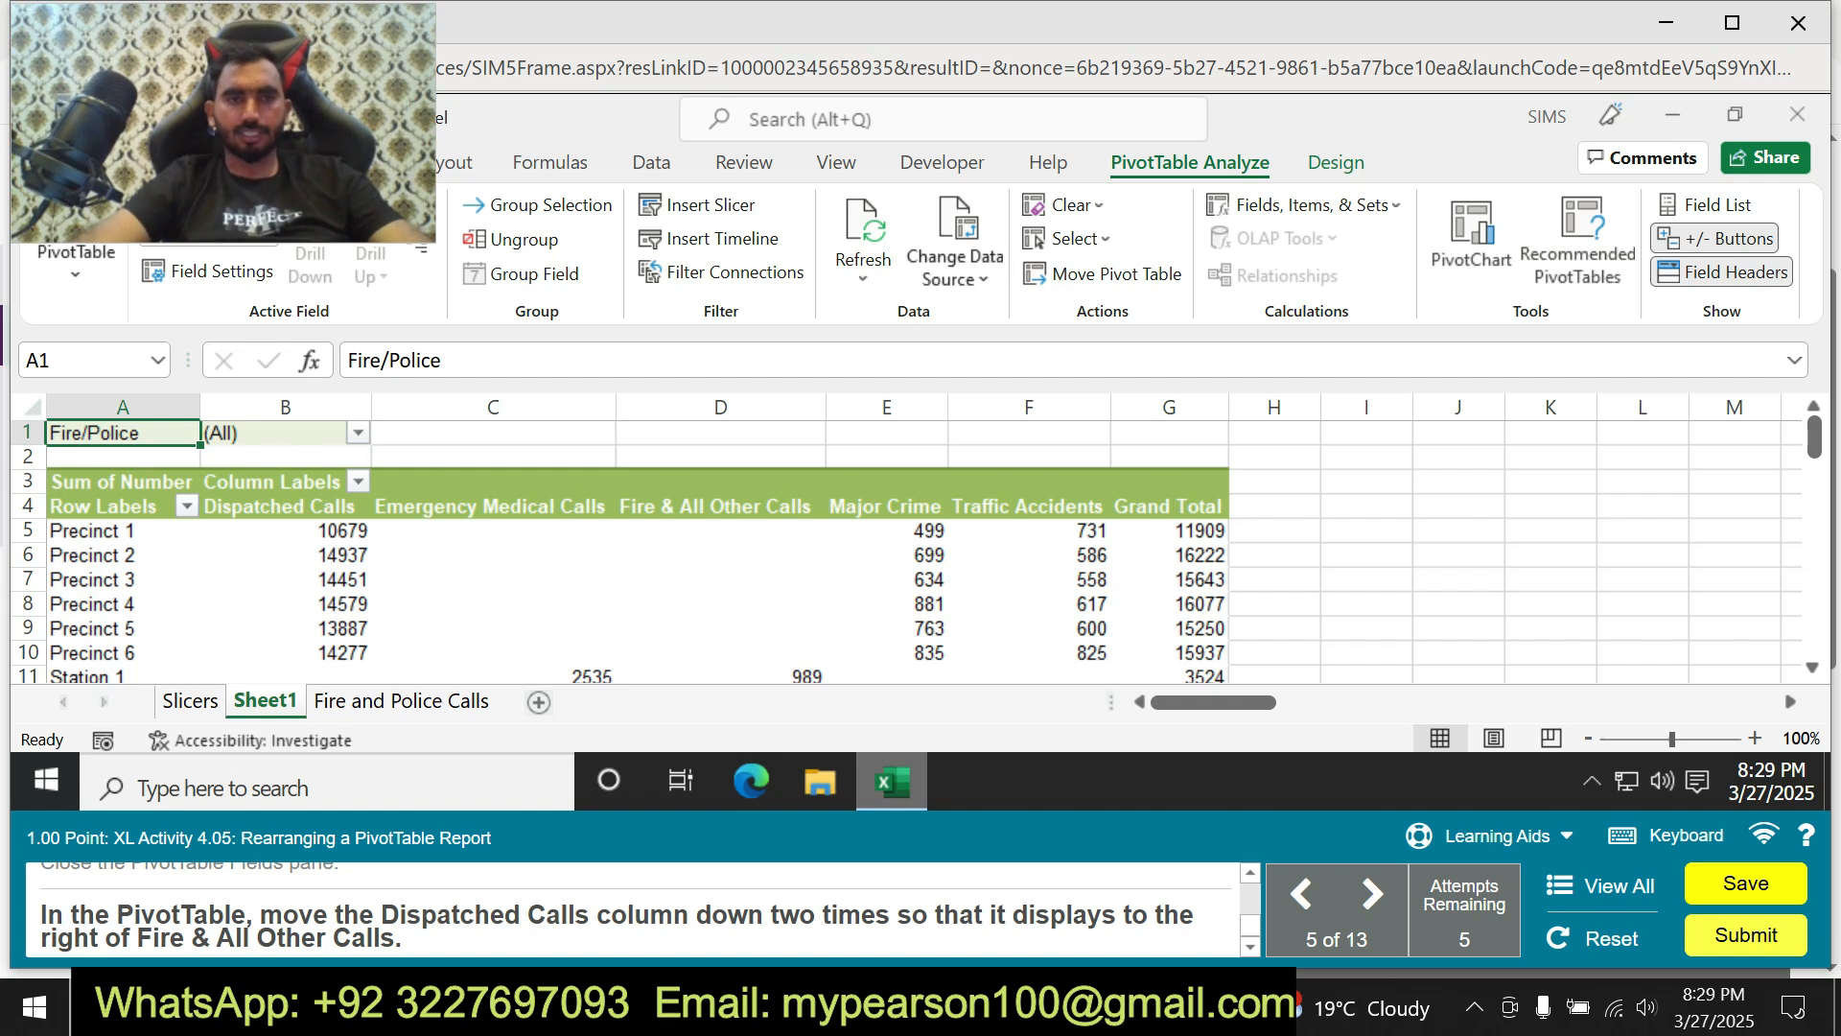
# Turn on practice mode and rehearse moving the Dispatched Calls column down two times in the PivotTable.
pyautogui.click(1486, 834)
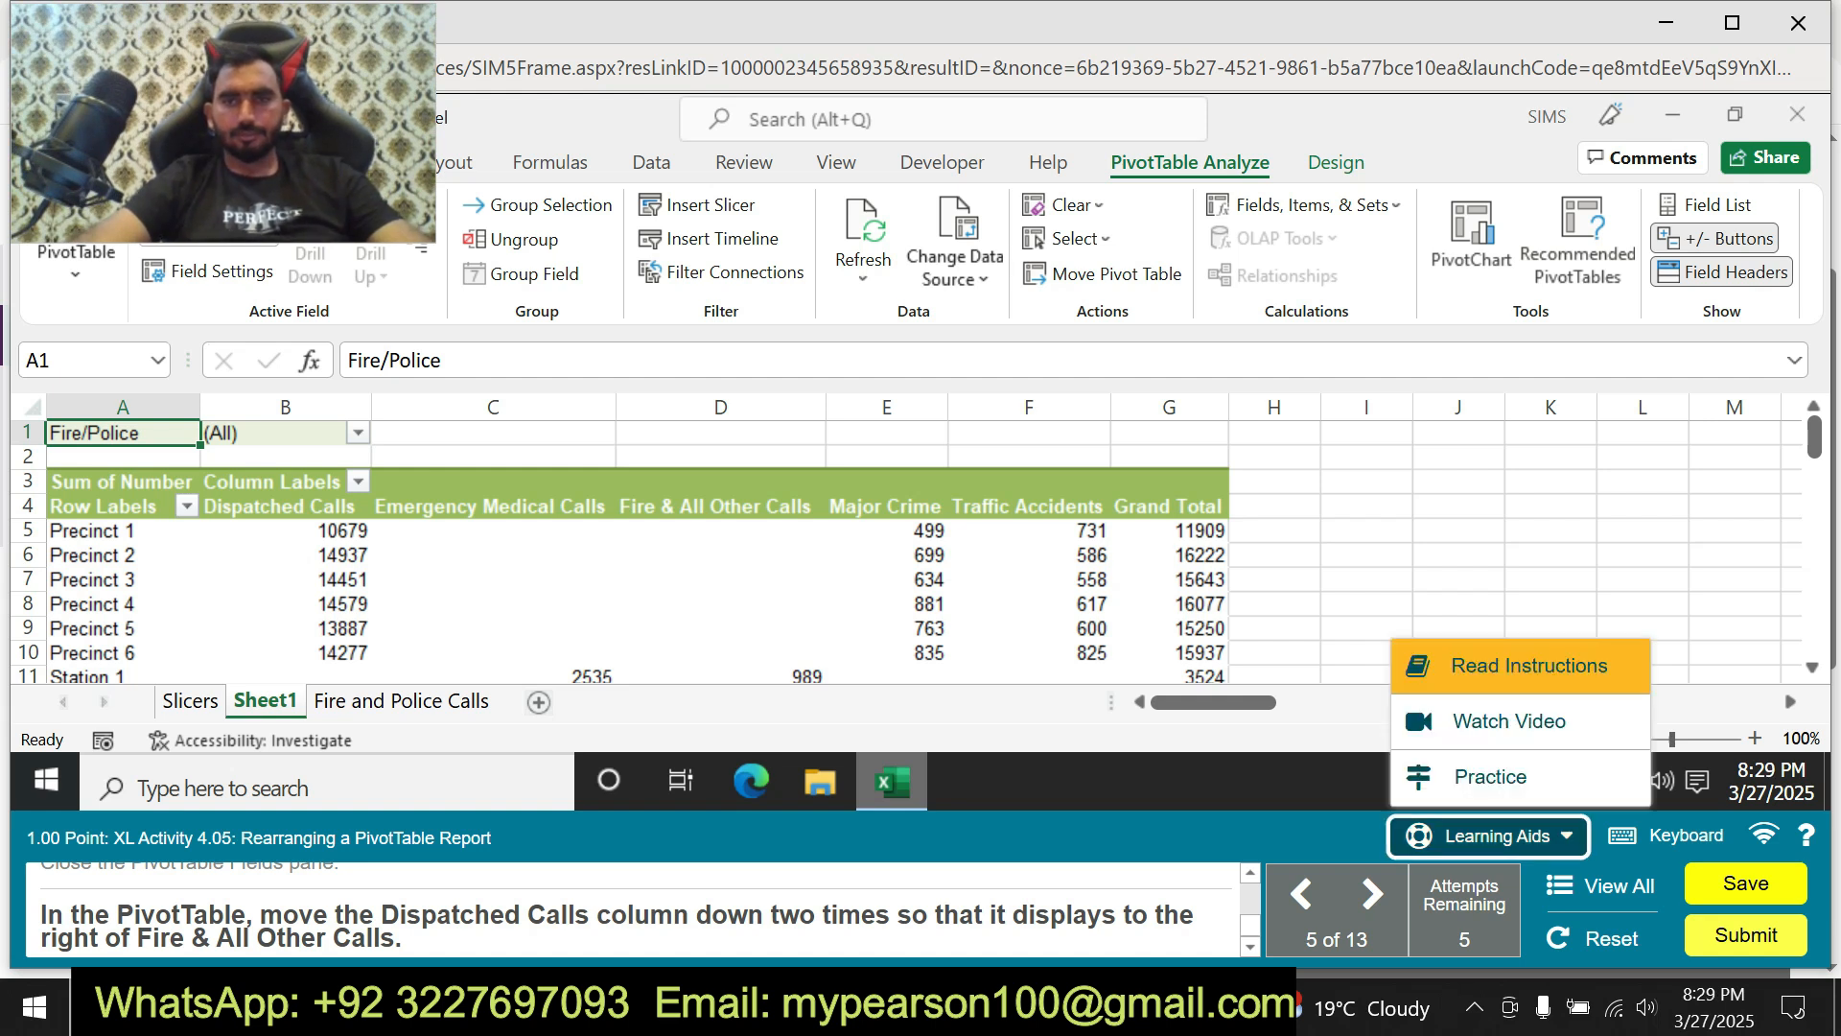
pyautogui.click(1487, 773)
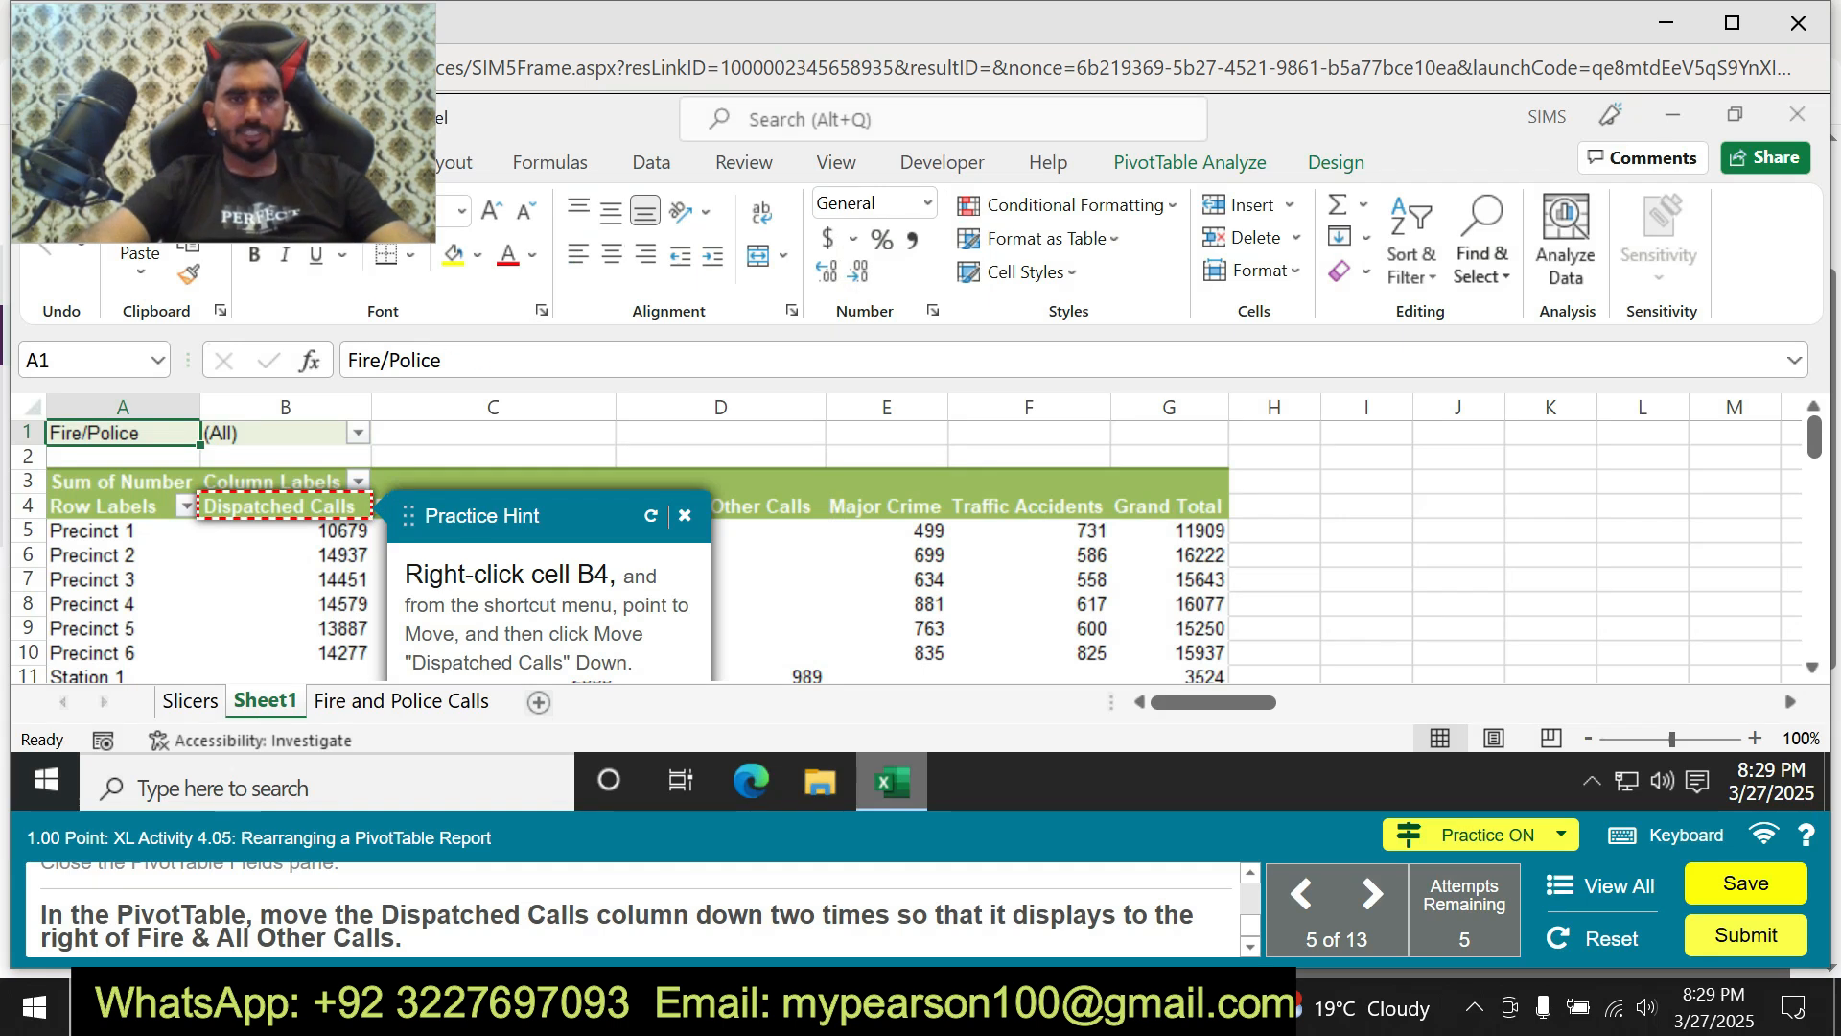
pyautogui.rightClick(284, 505)
pyautogui.moveTo(384, 458)
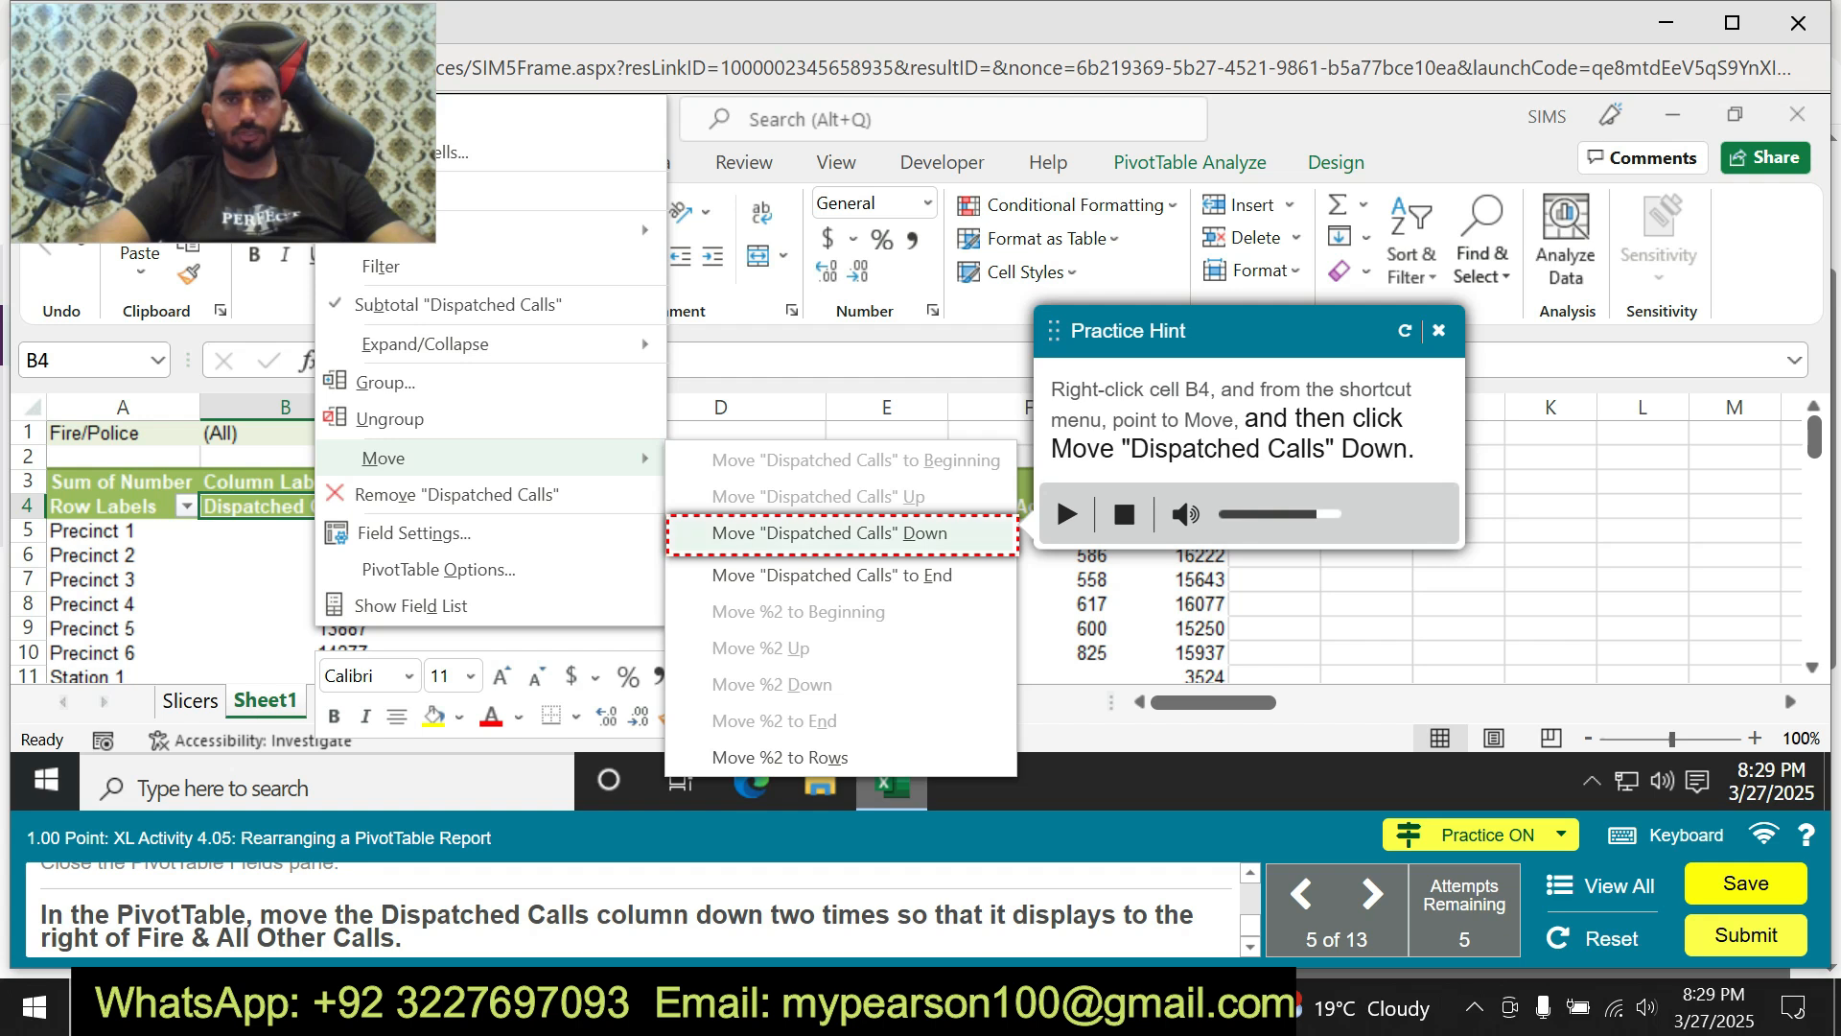
pyautogui.click(830, 533)
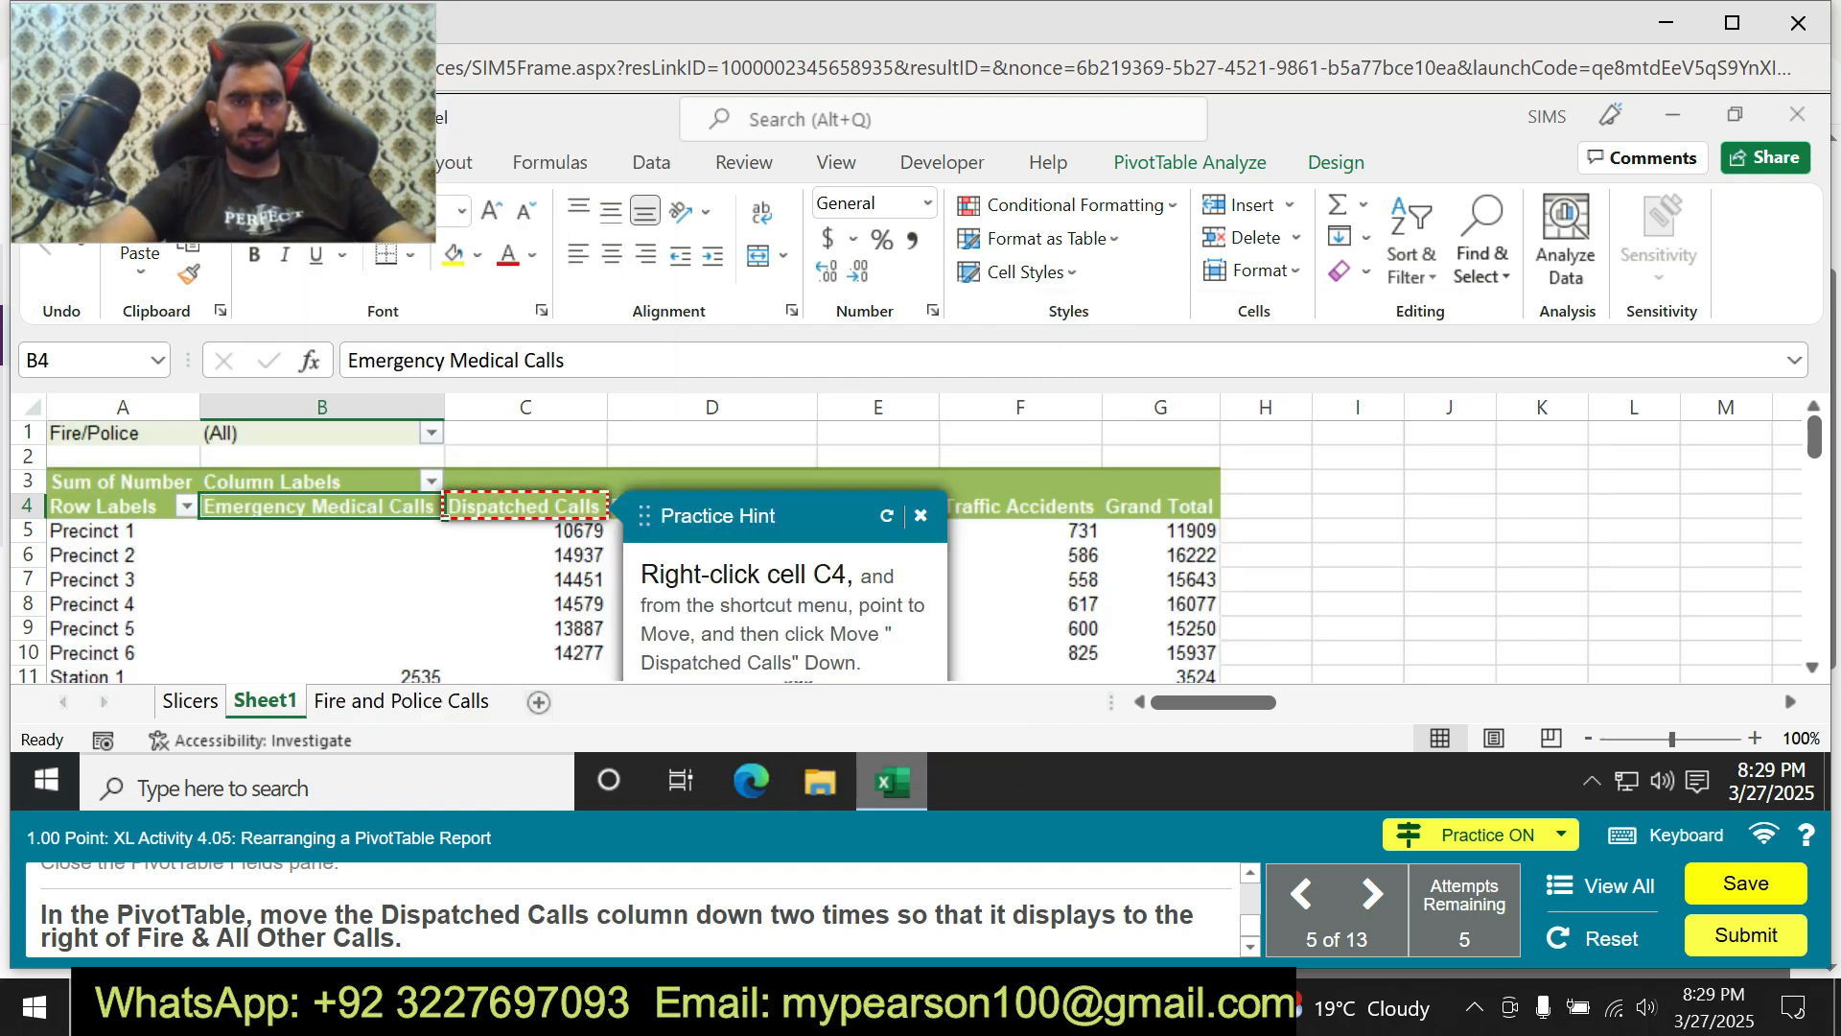
pyautogui.rightClick(551, 506)
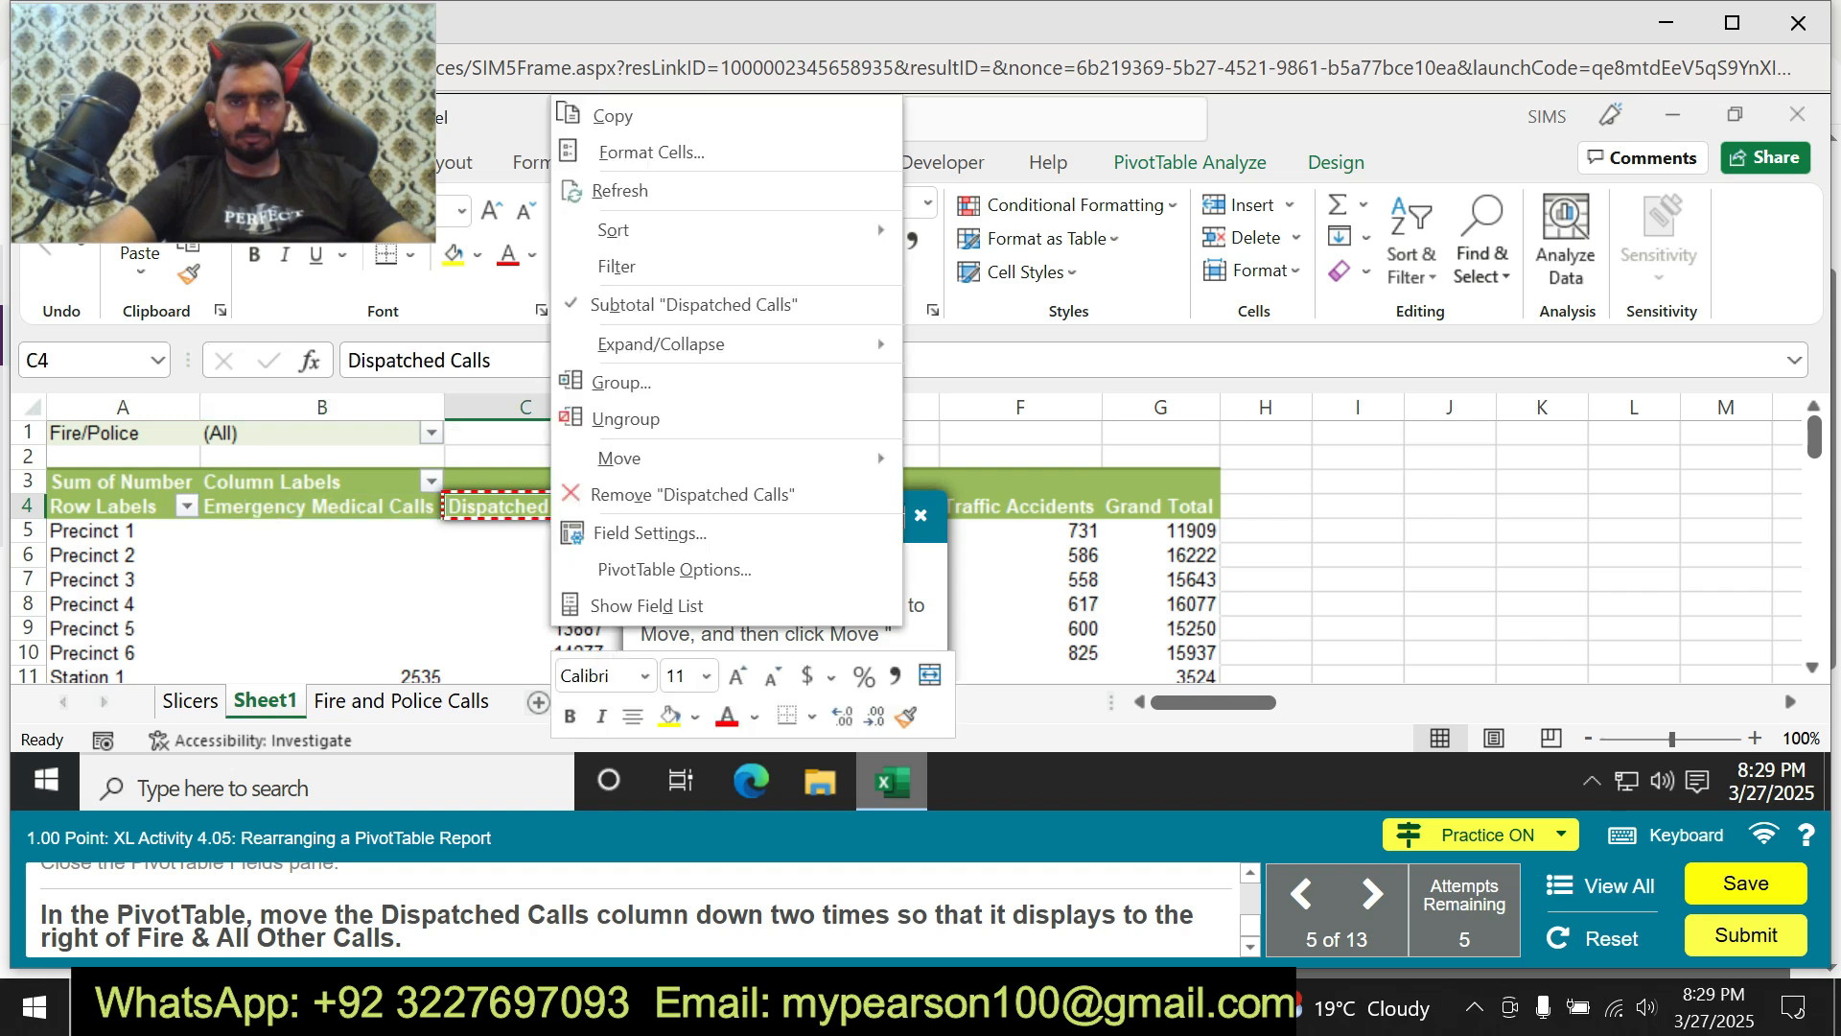
pyautogui.moveTo(620, 459)
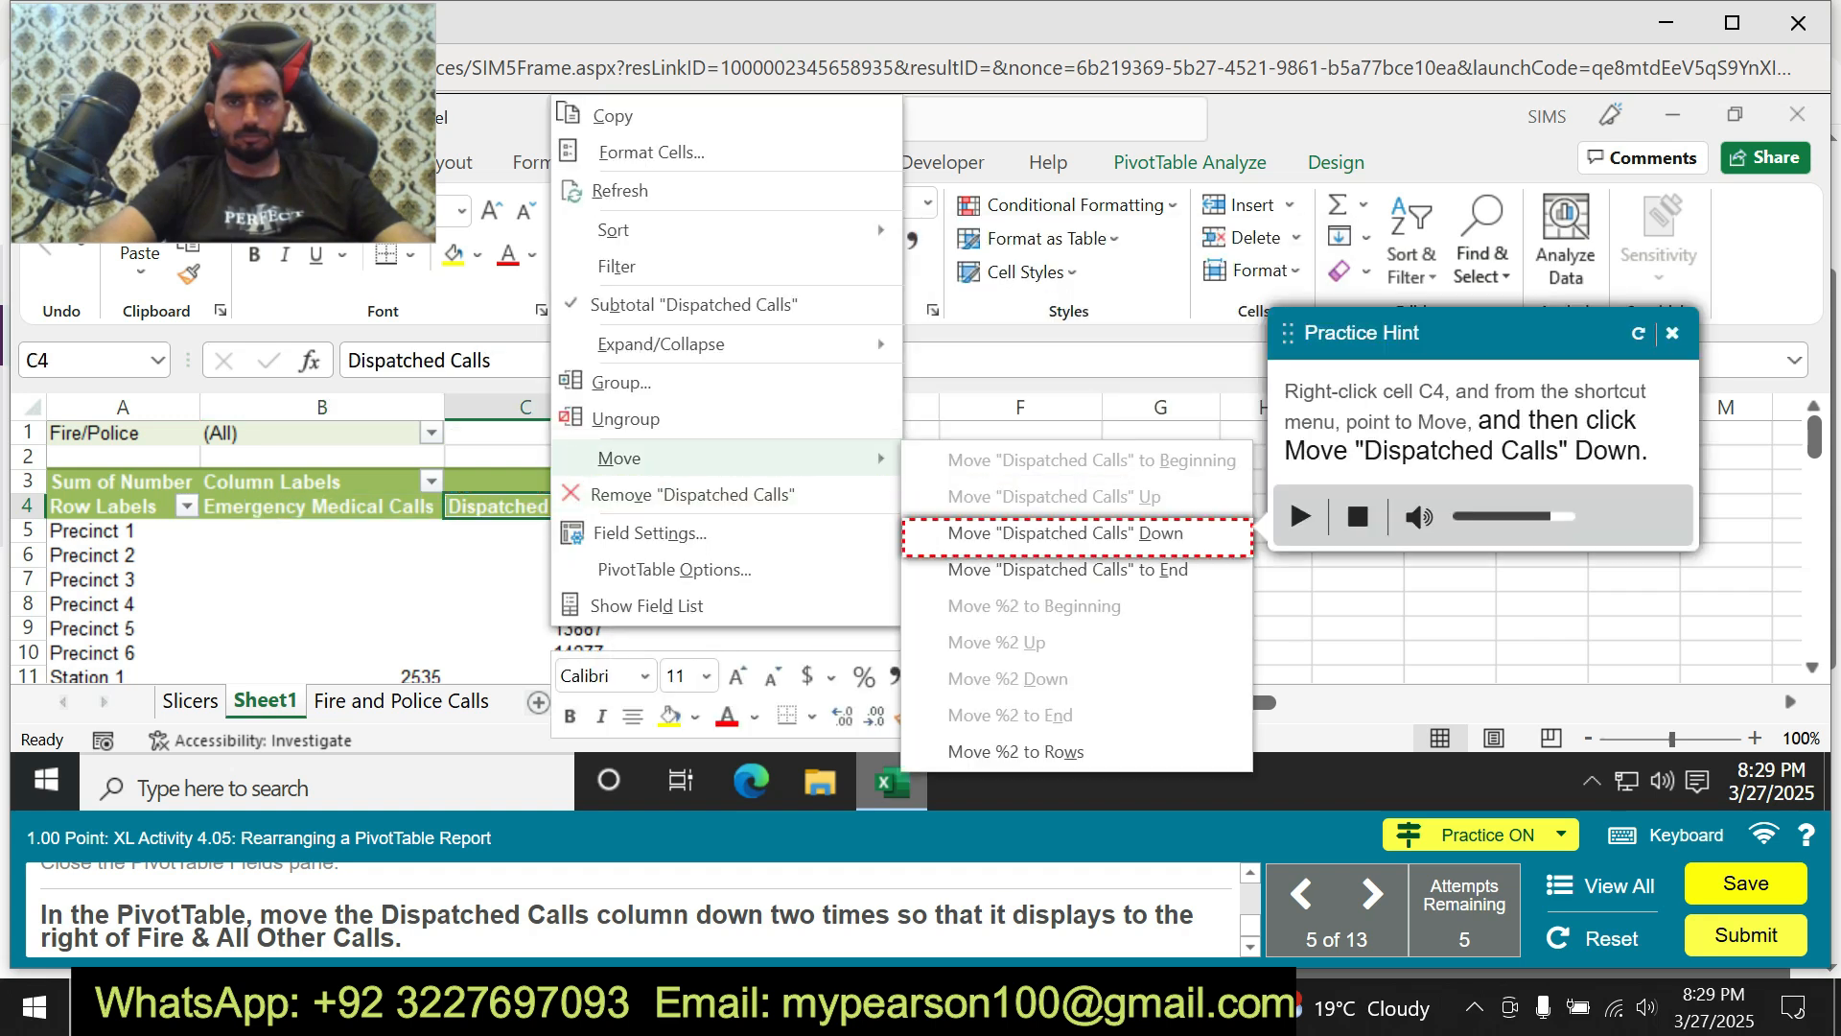
pyautogui.click(1064, 533)
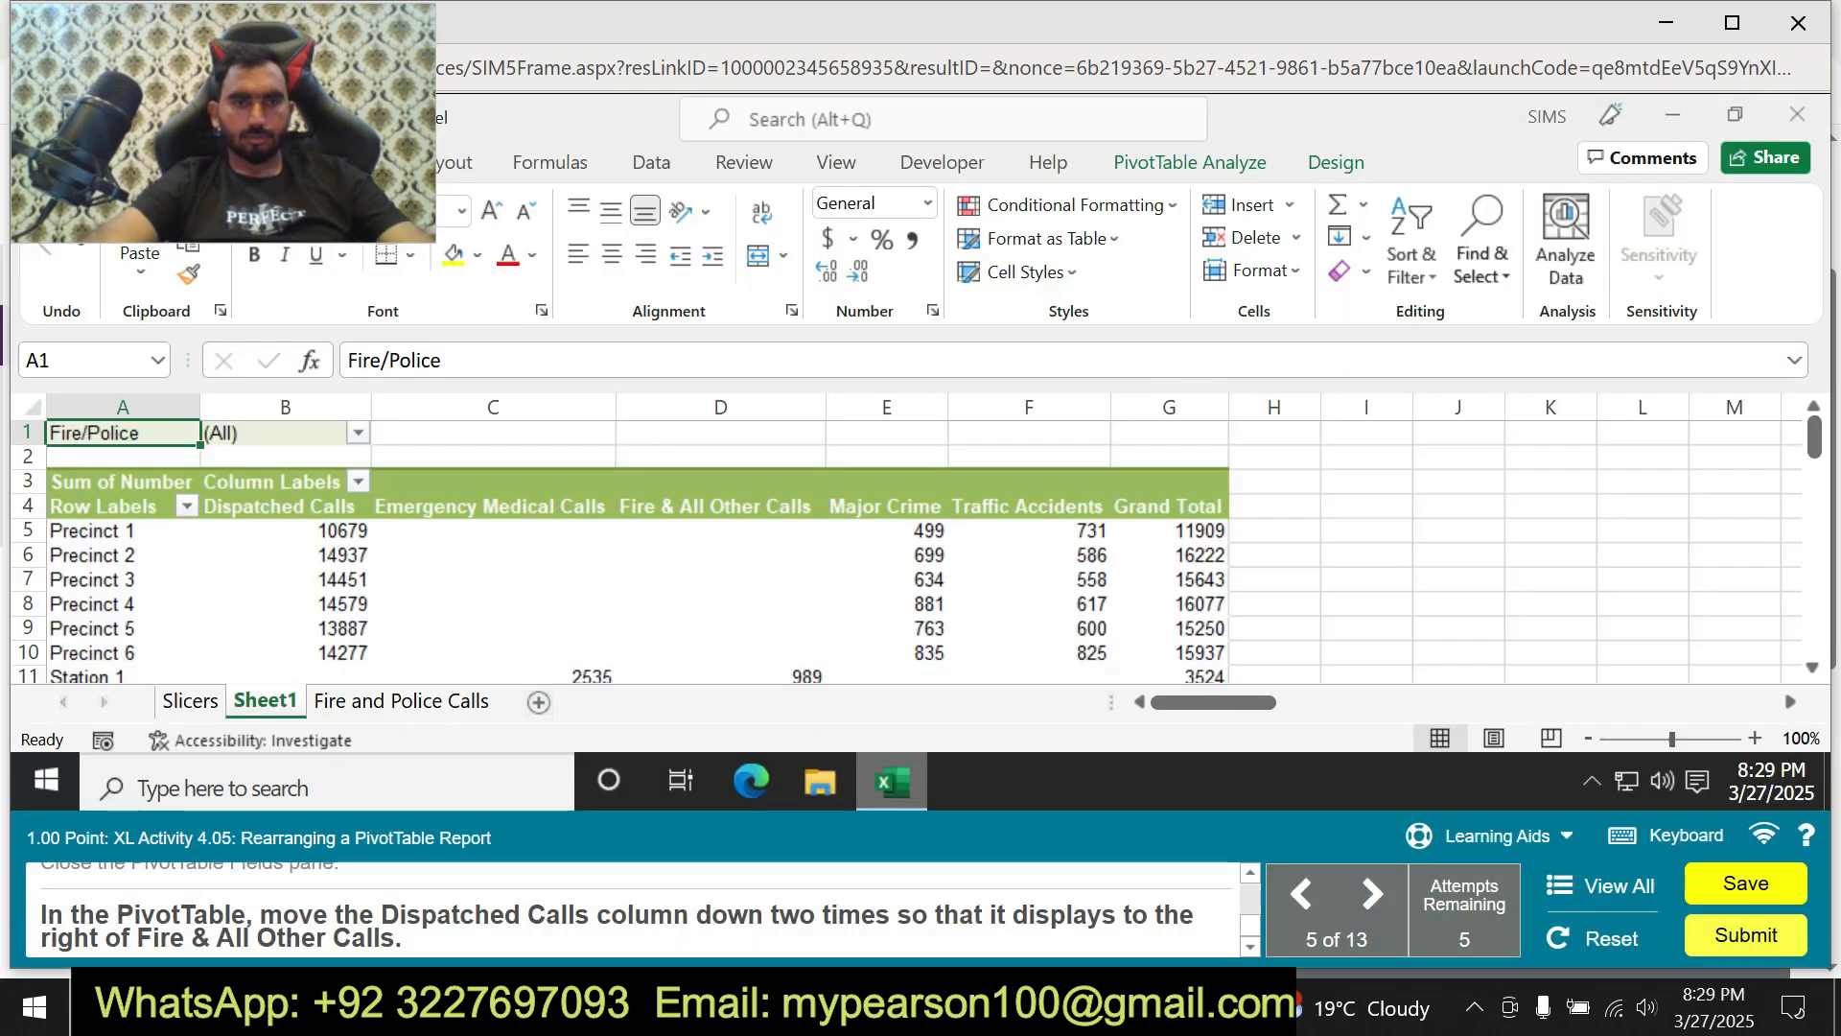
# Move the PivotTable's Dispatched Calls column down two times so it follows Fire & All Other Calls.
pyautogui.click(279, 505)
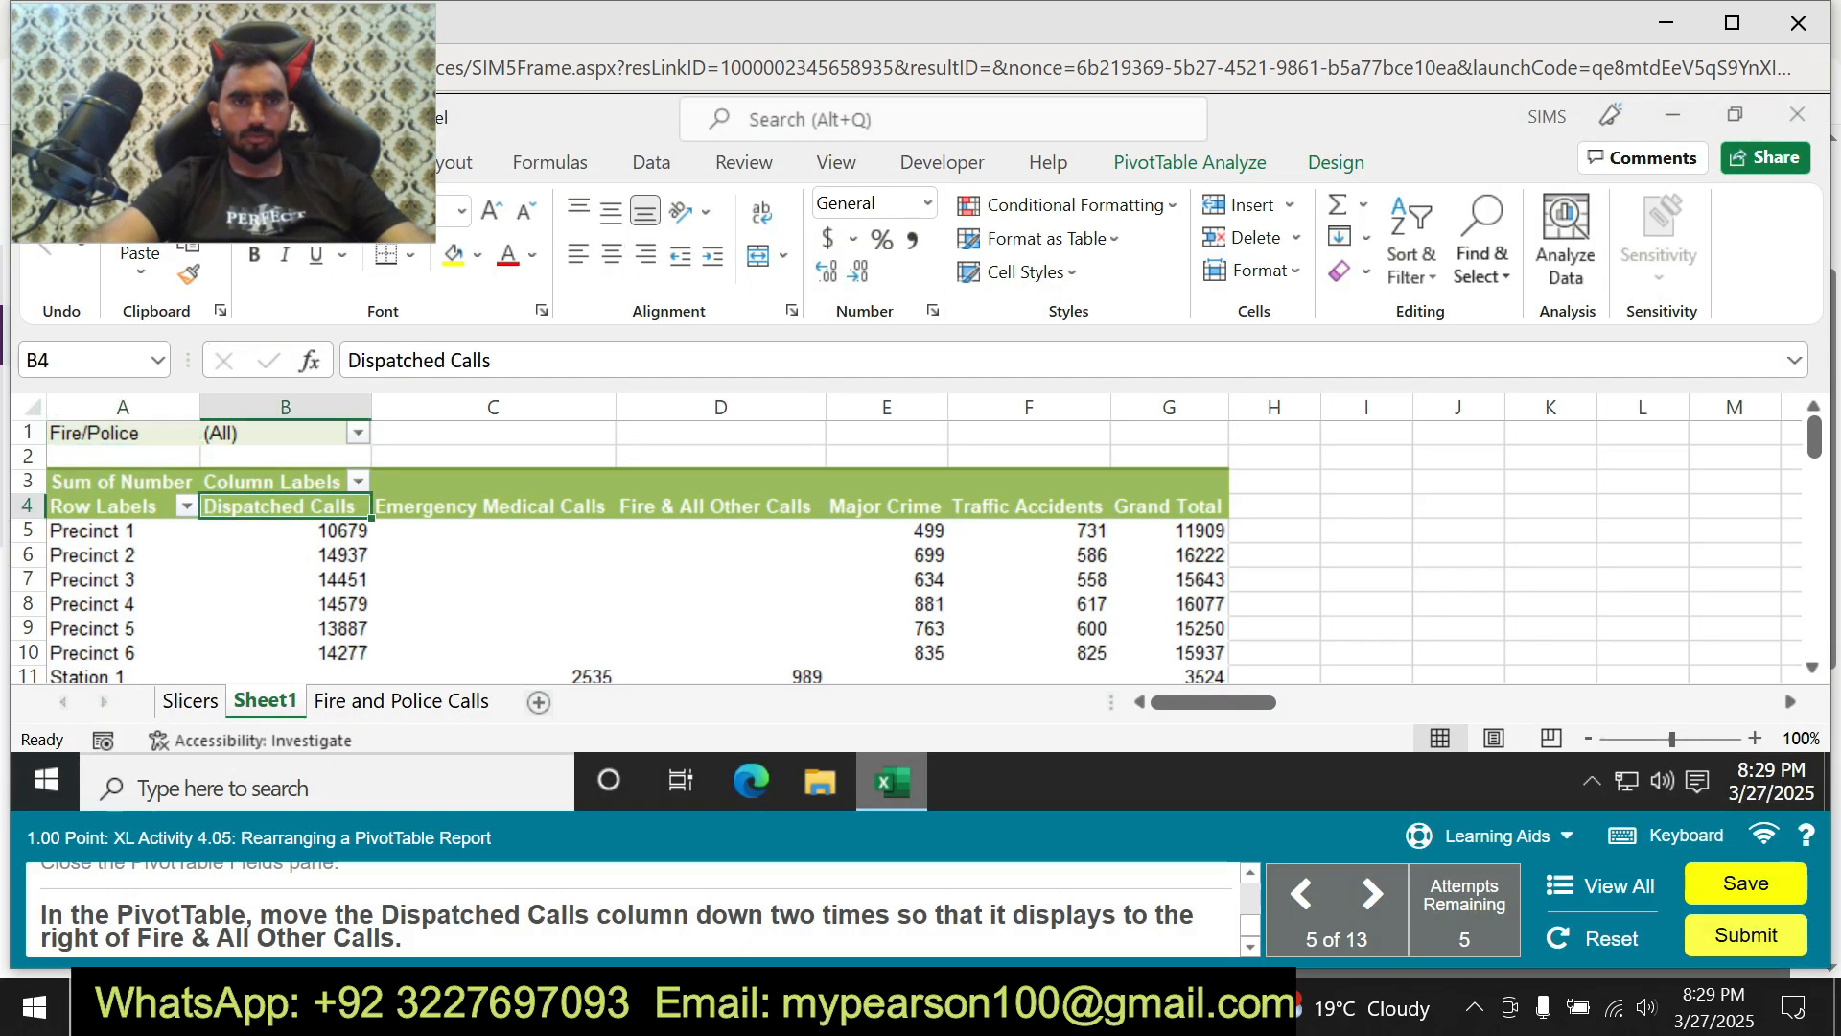
pyautogui.rightClick(278, 505)
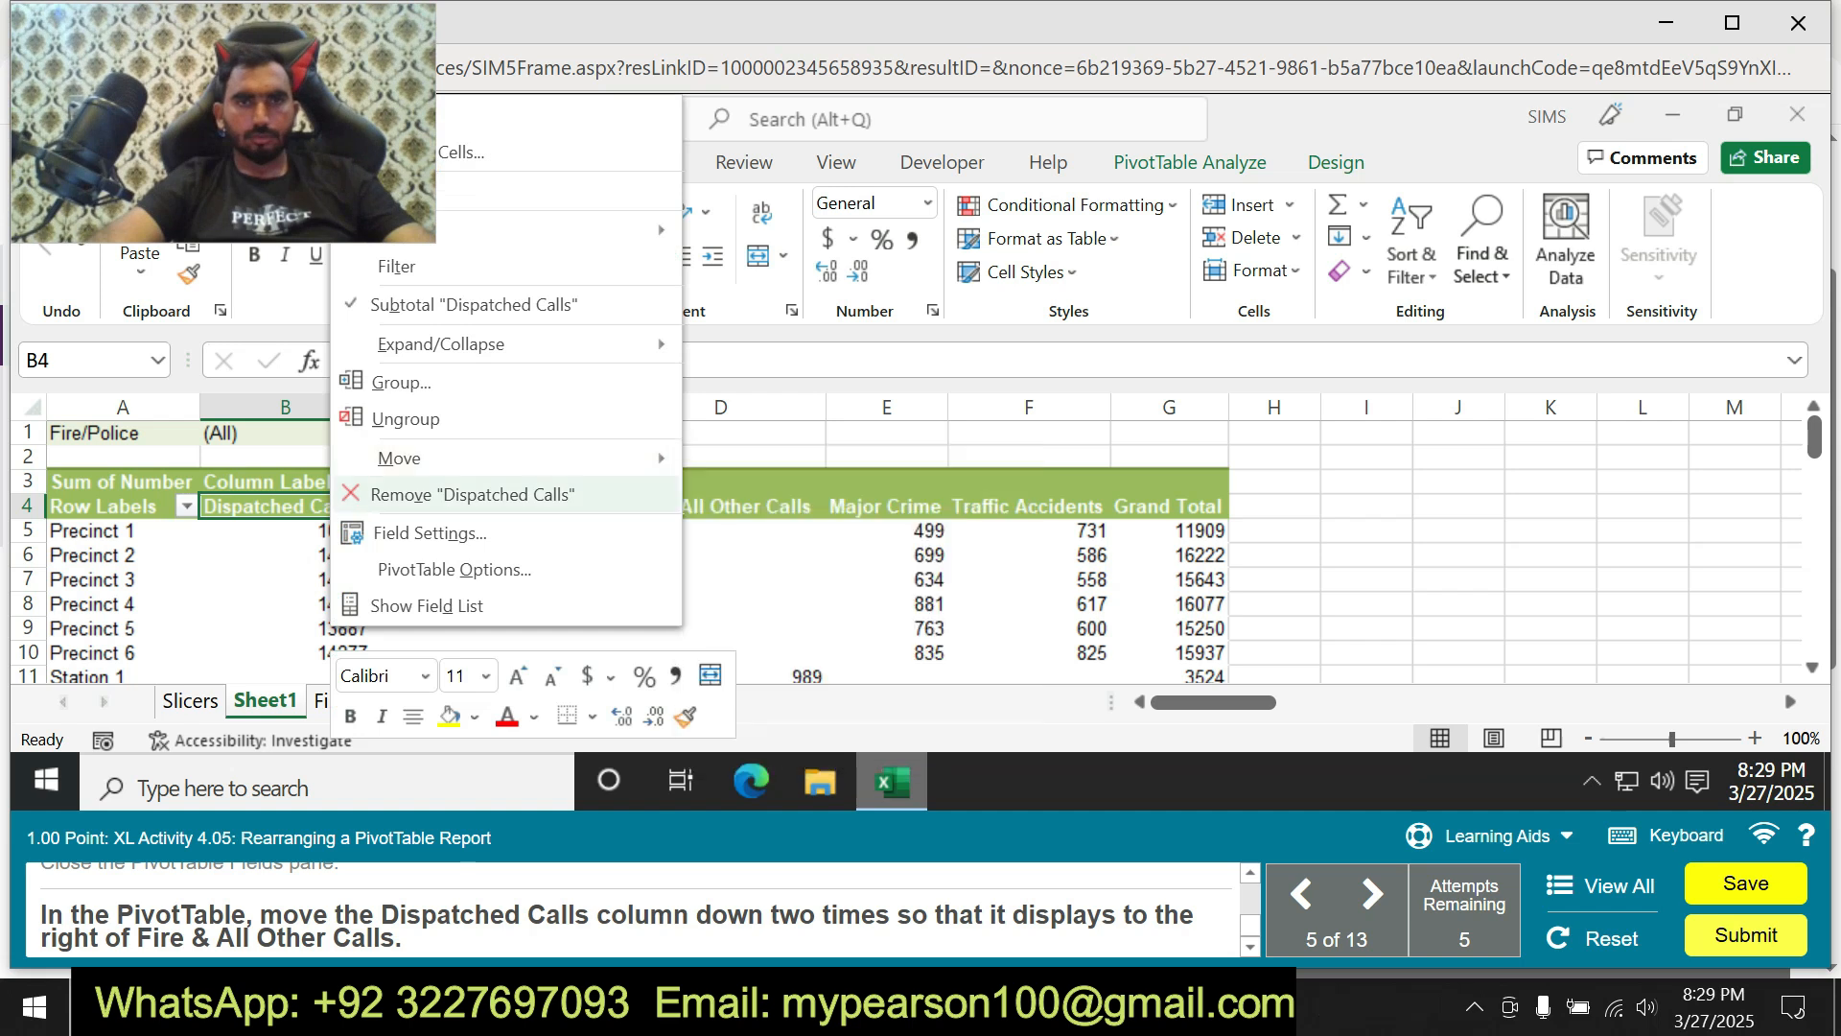
pyautogui.moveTo(402, 458)
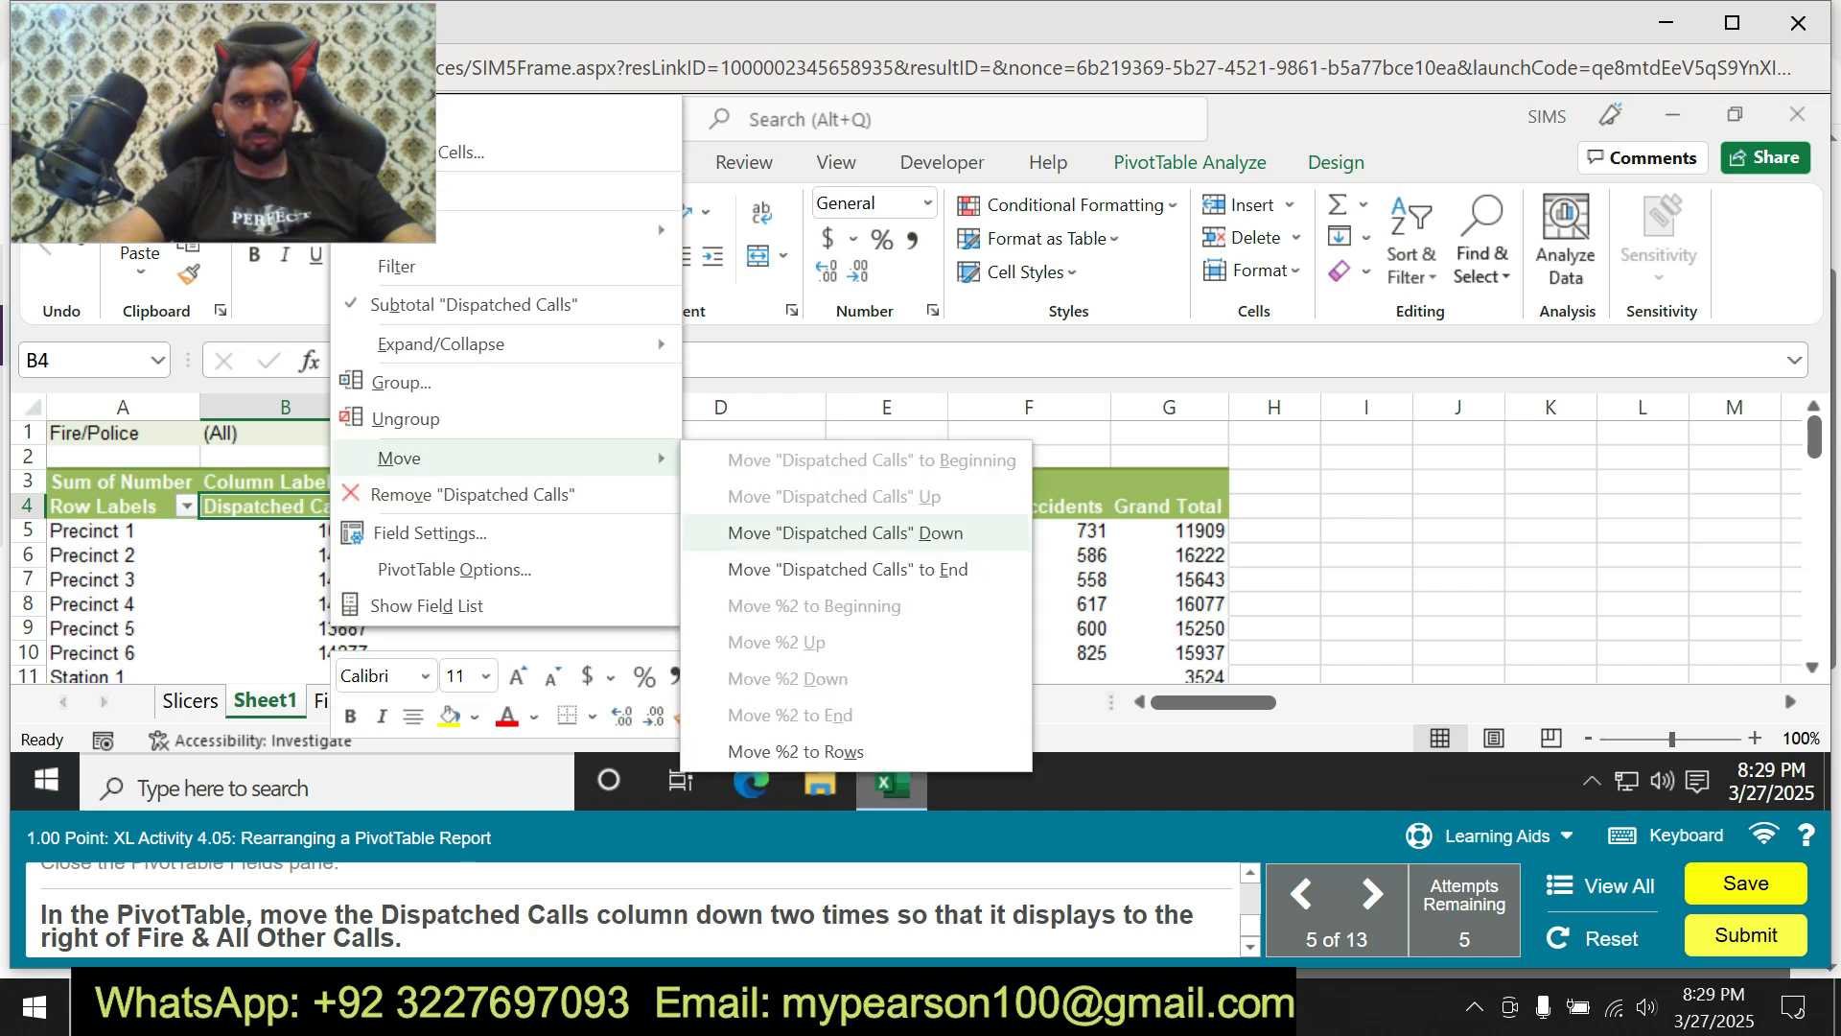
pyautogui.click(845, 532)
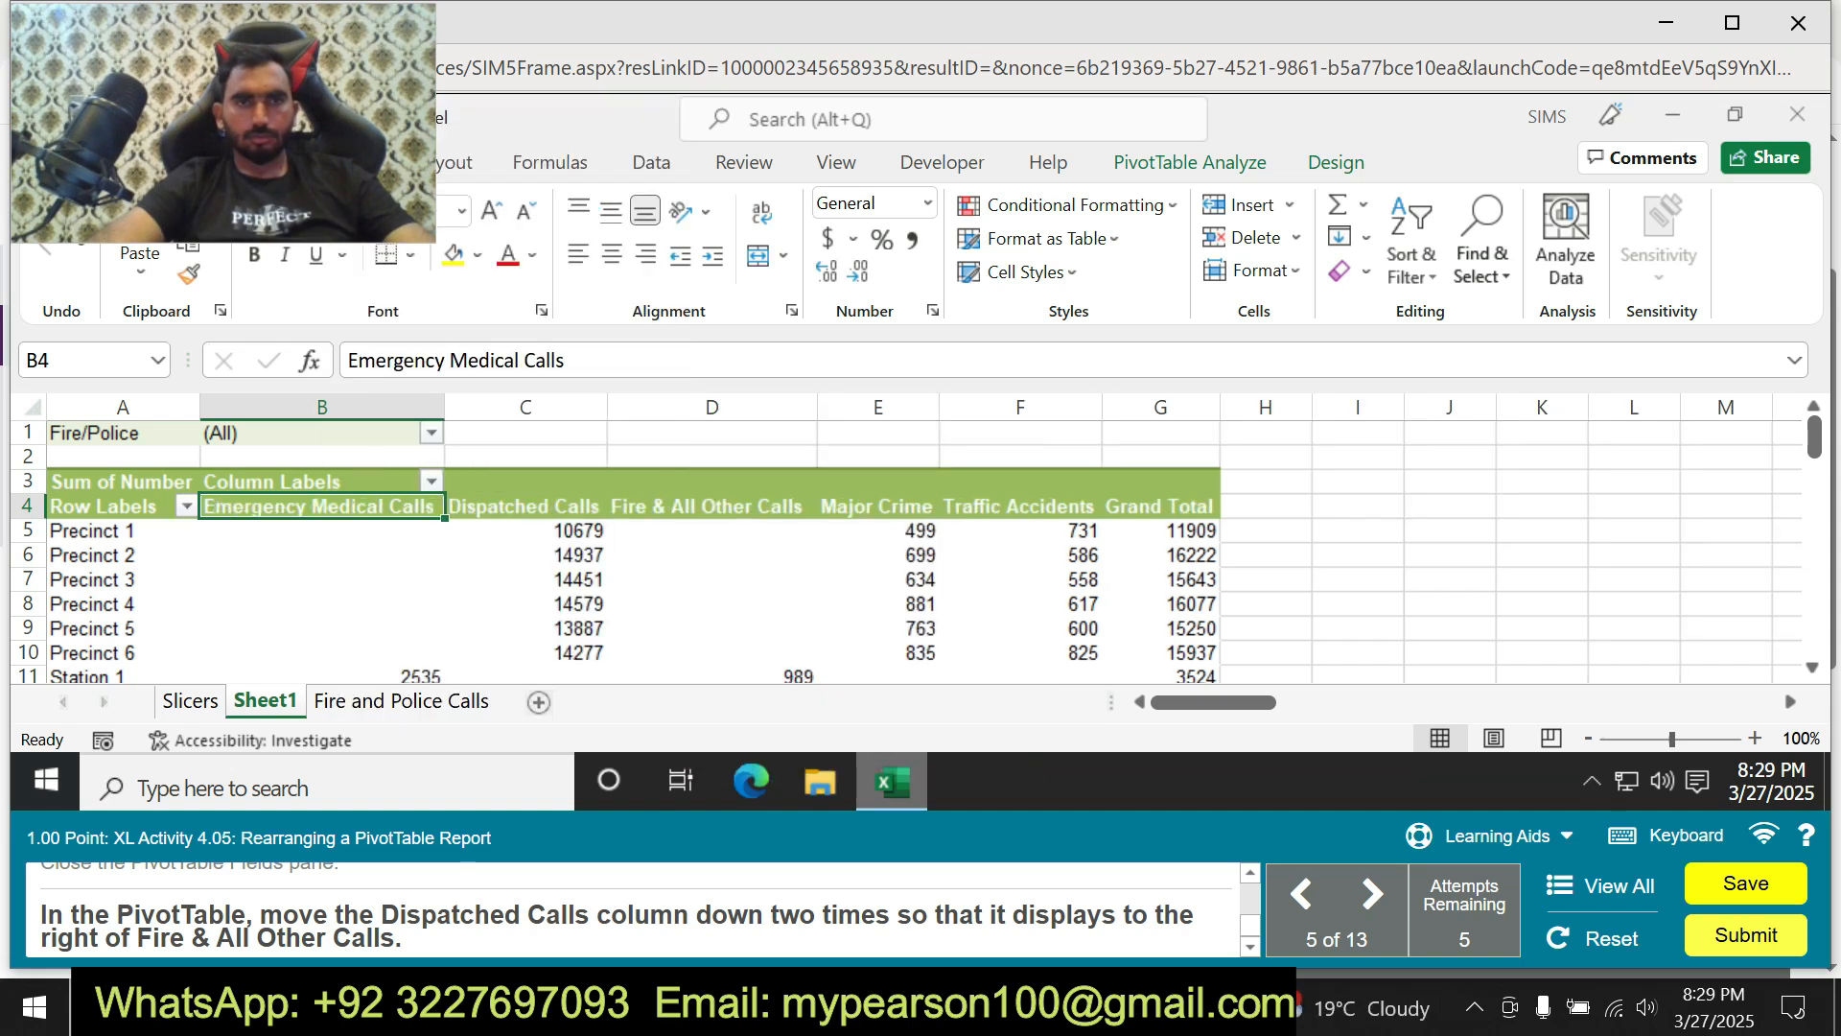
pyautogui.click(526, 506)
pyautogui.rightClick(484, 506)
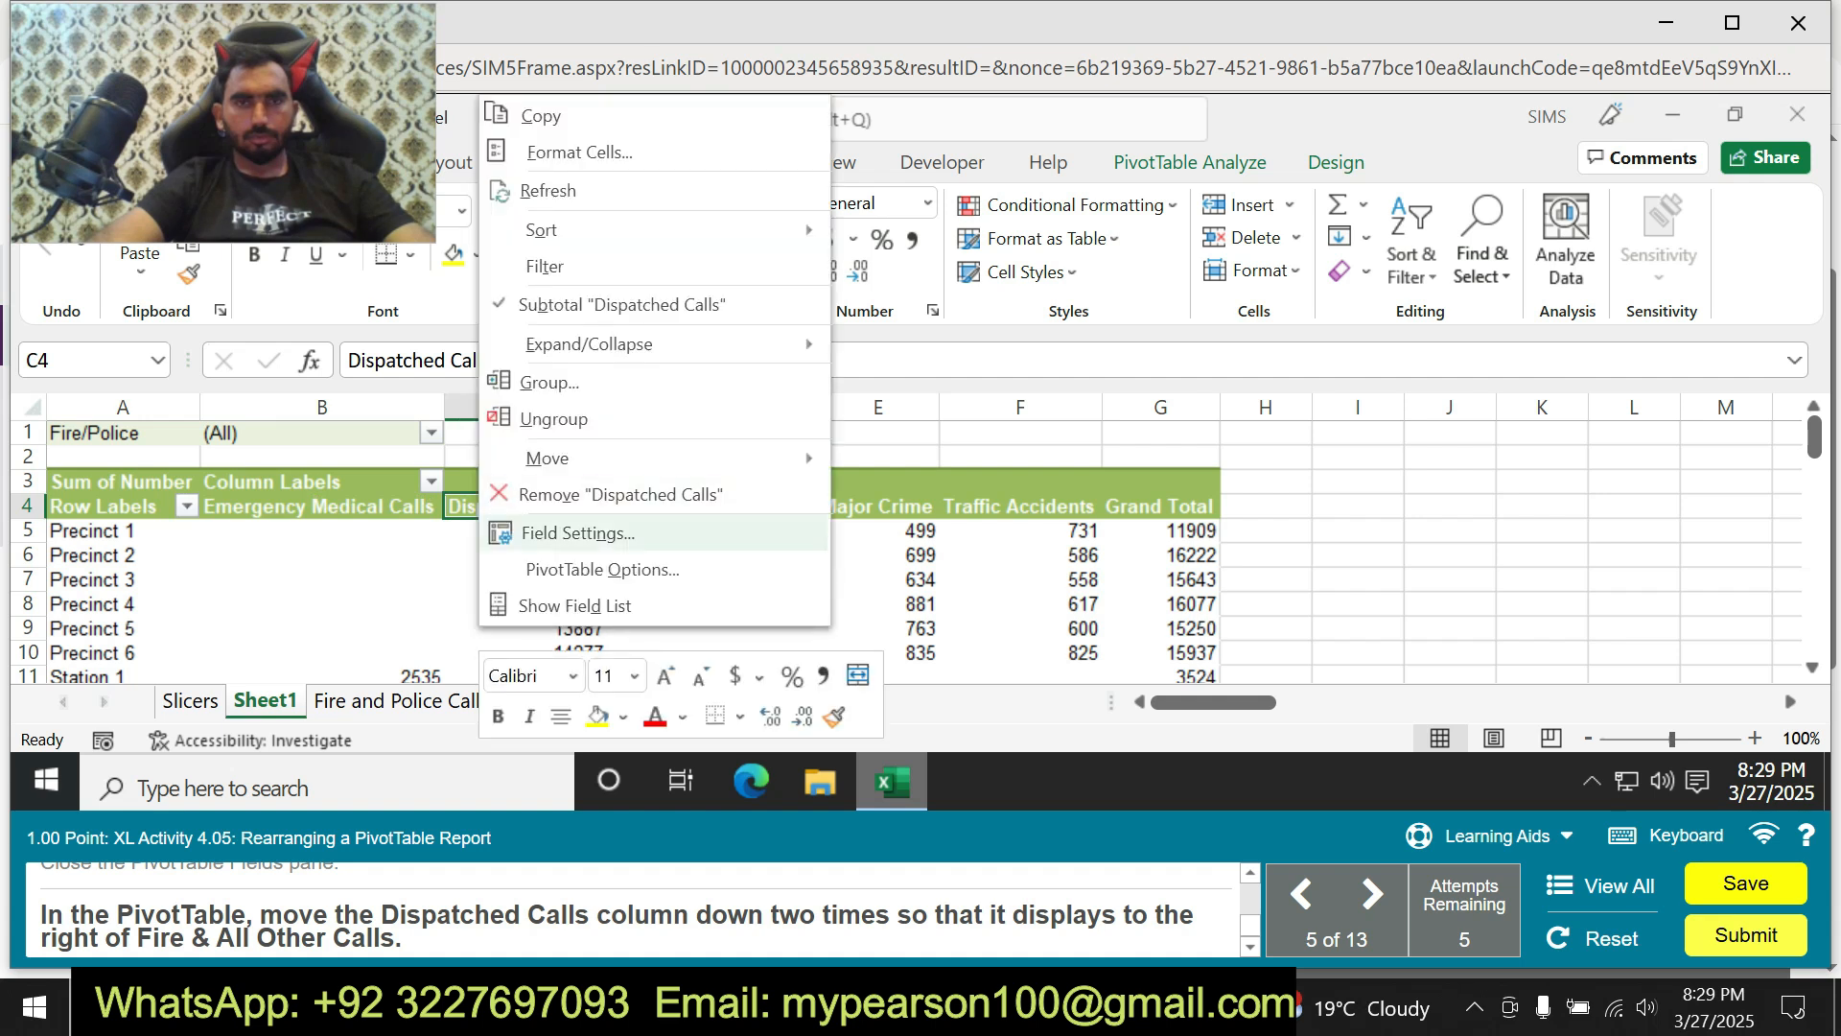
pyautogui.moveTo(576, 457)
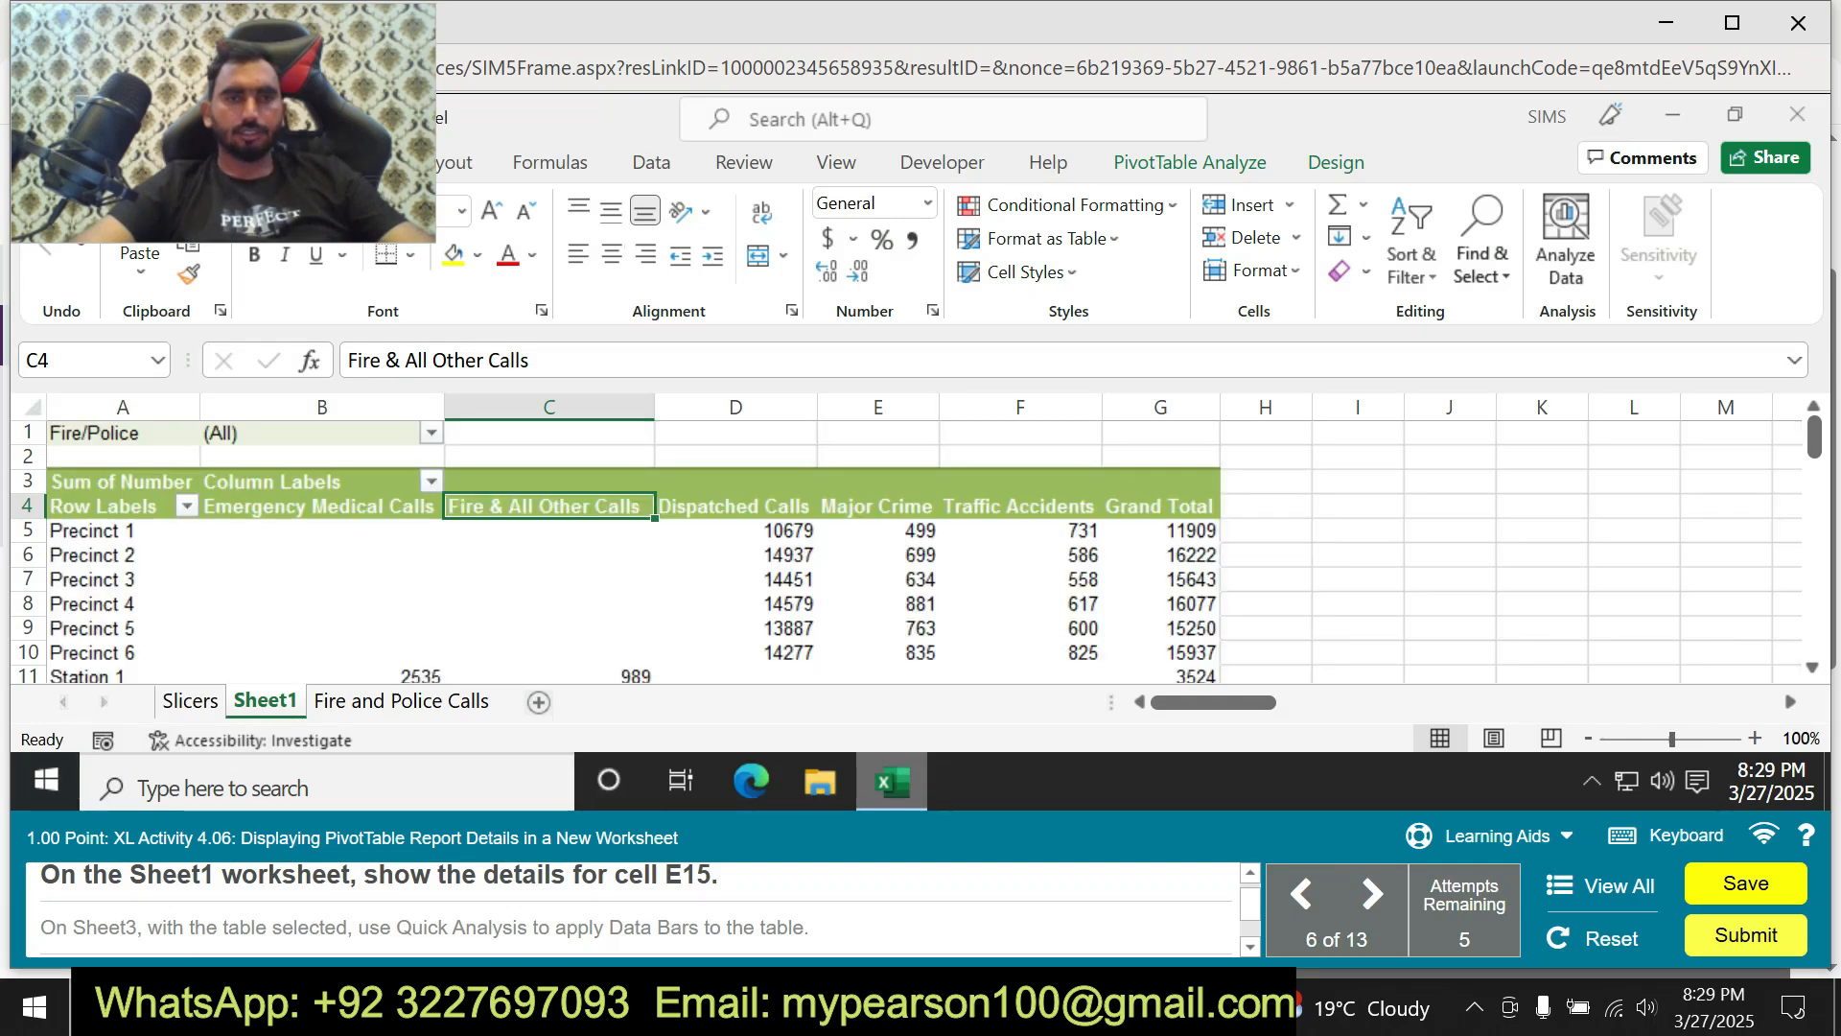
# Turn on practice mode and rehearse showing the details for cell E15 on Sheet1.
pyautogui.click(1496, 836)
pyautogui.click(1476, 782)
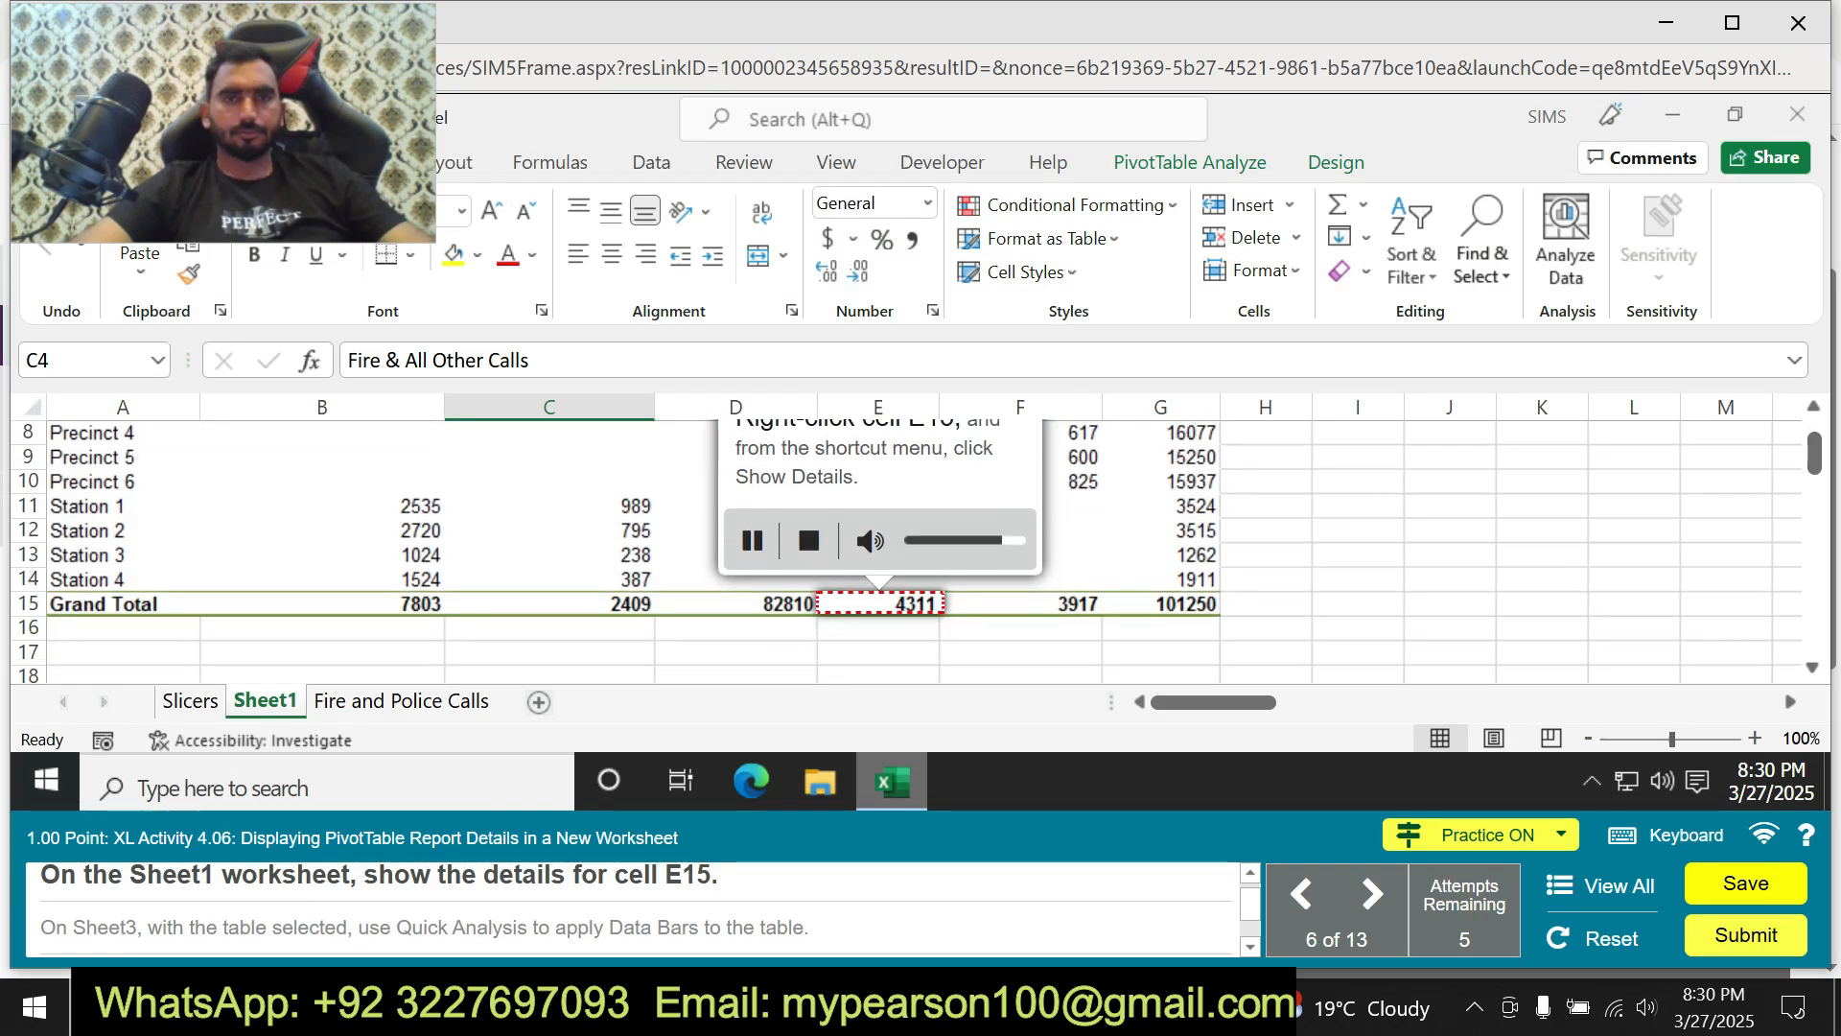
pyautogui.rightClick(887, 605)
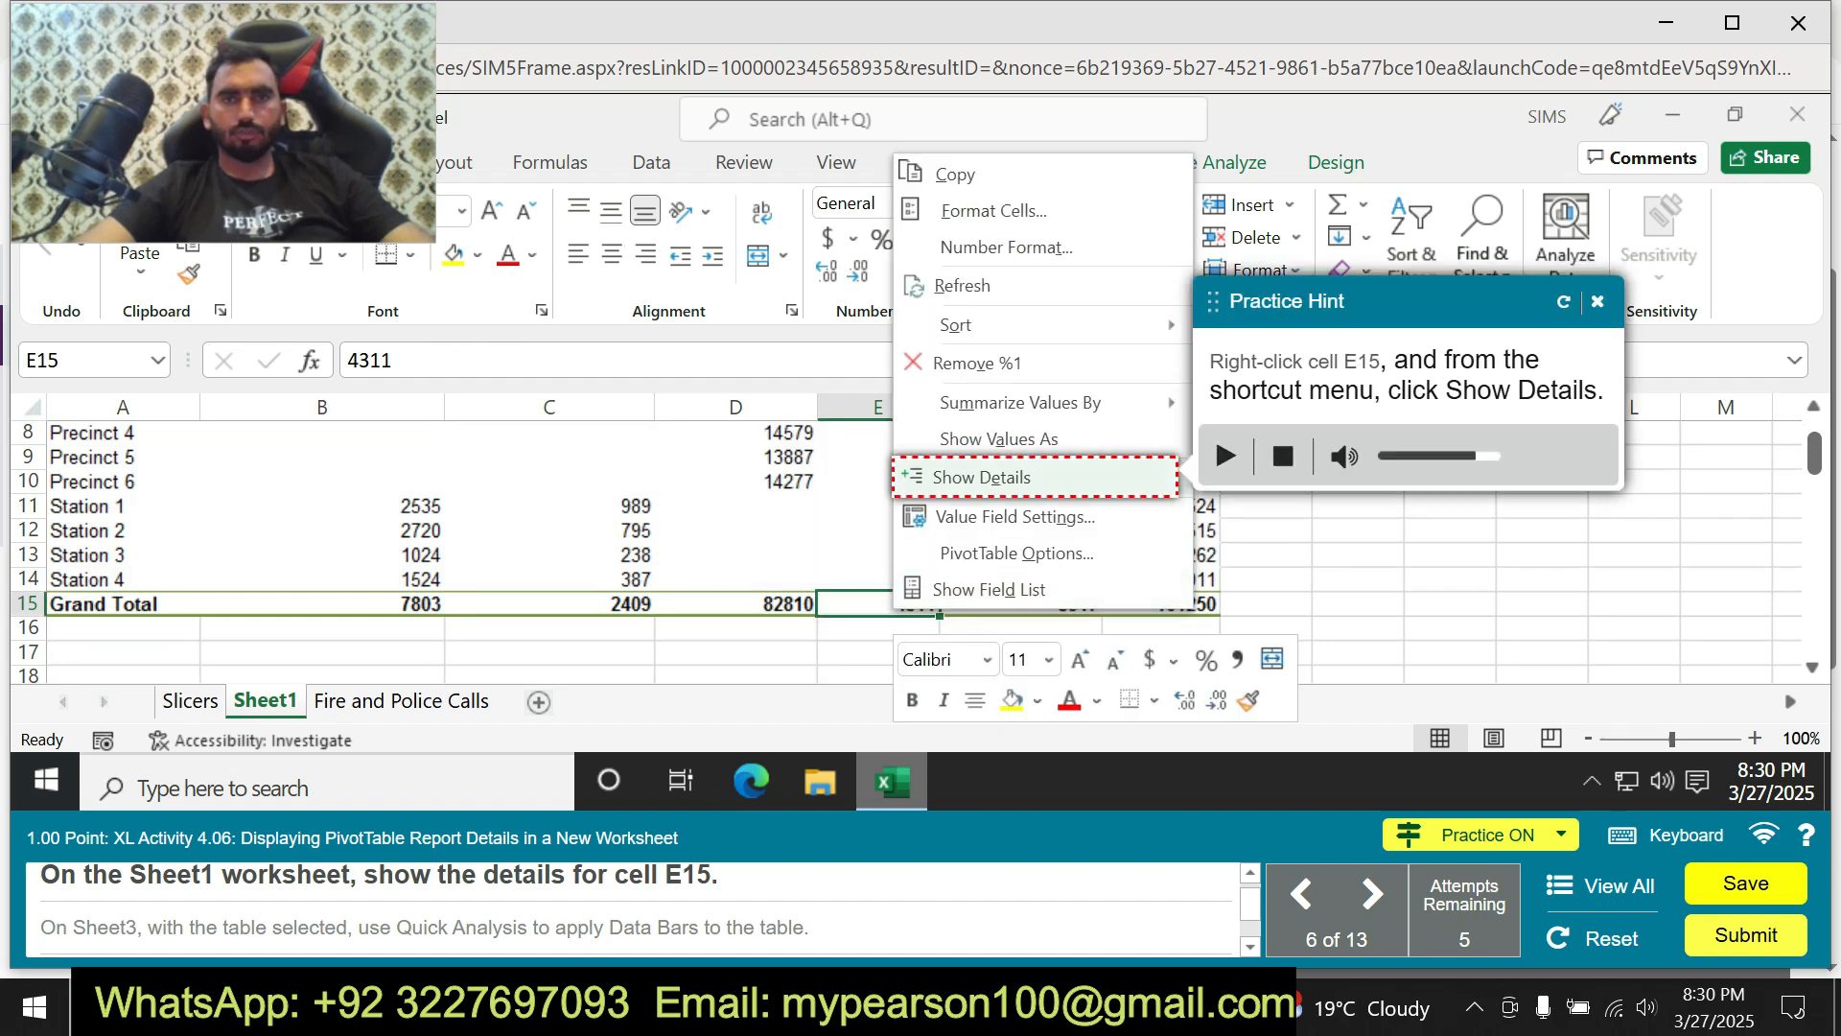
pyautogui.click(982, 476)
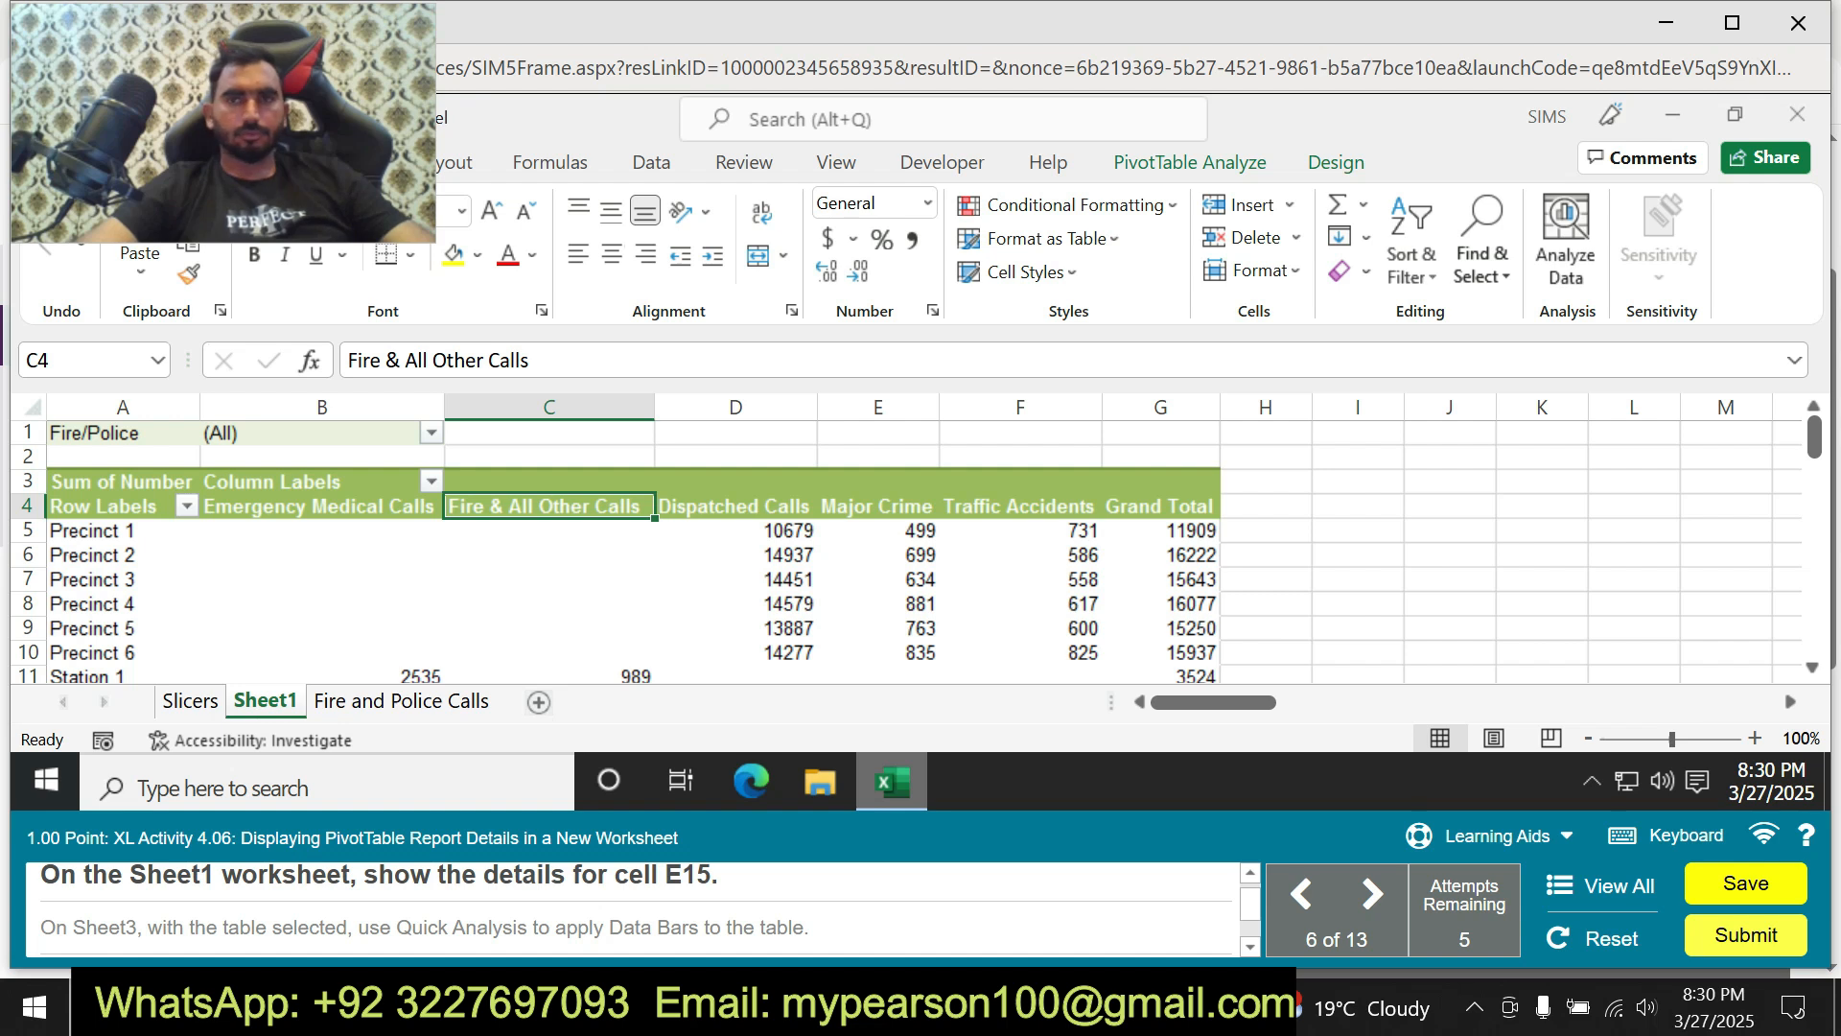
# Show the details for cell E15, the Major Crime grand total, in a new worksheet.
pyautogui.moveTo(1813, 436); pyautogui.dragTo(1813, 458)
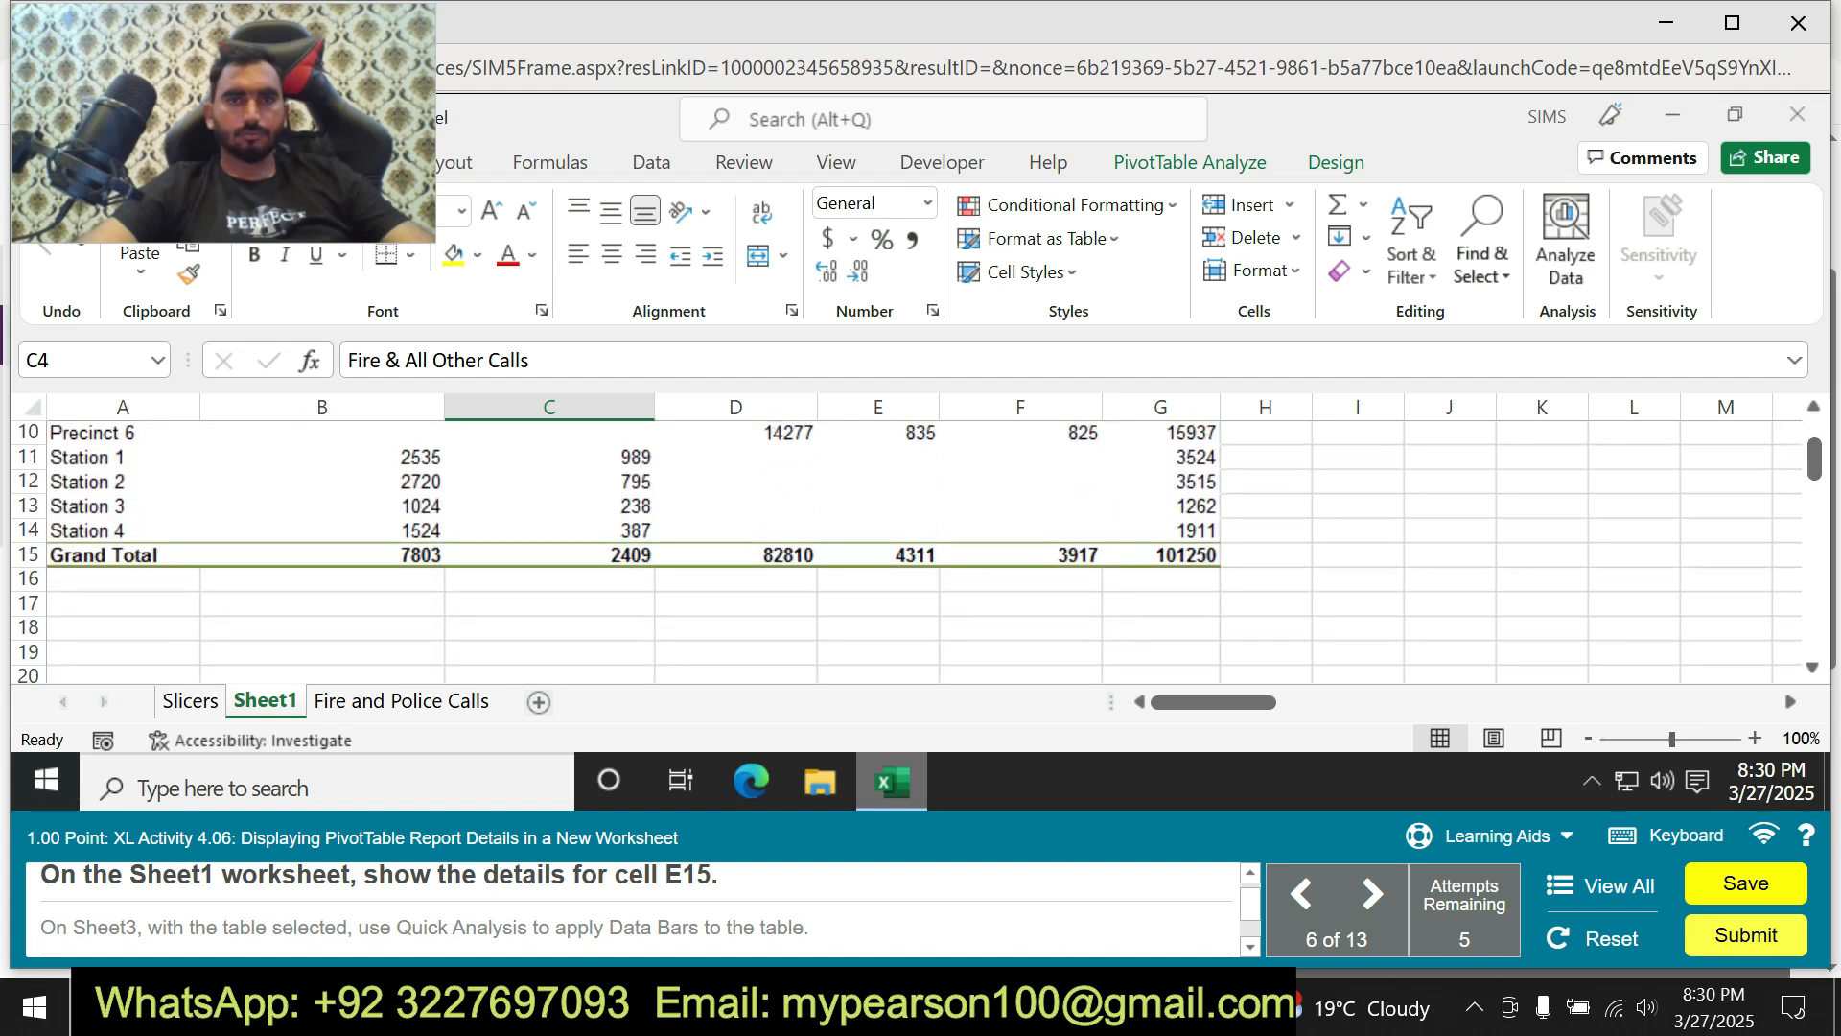
pyautogui.click(891, 555)
pyautogui.rightClick(891, 555)
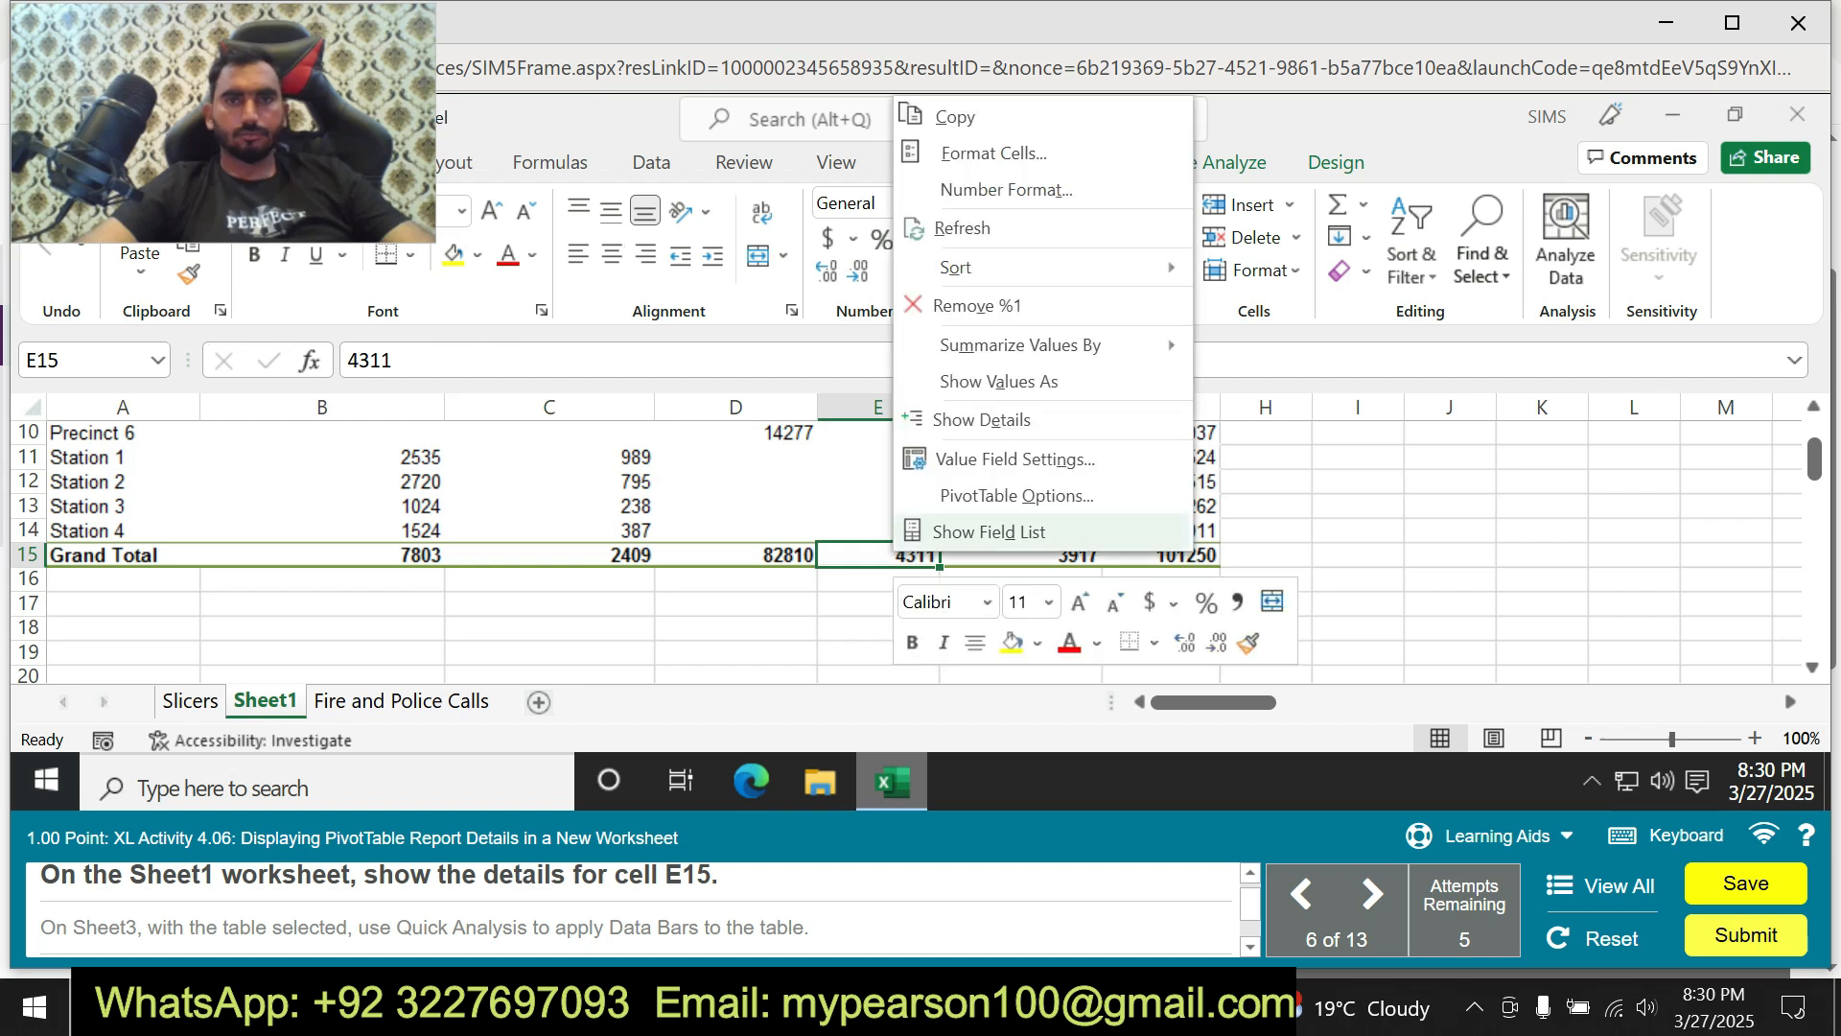
pyautogui.click(981, 419)
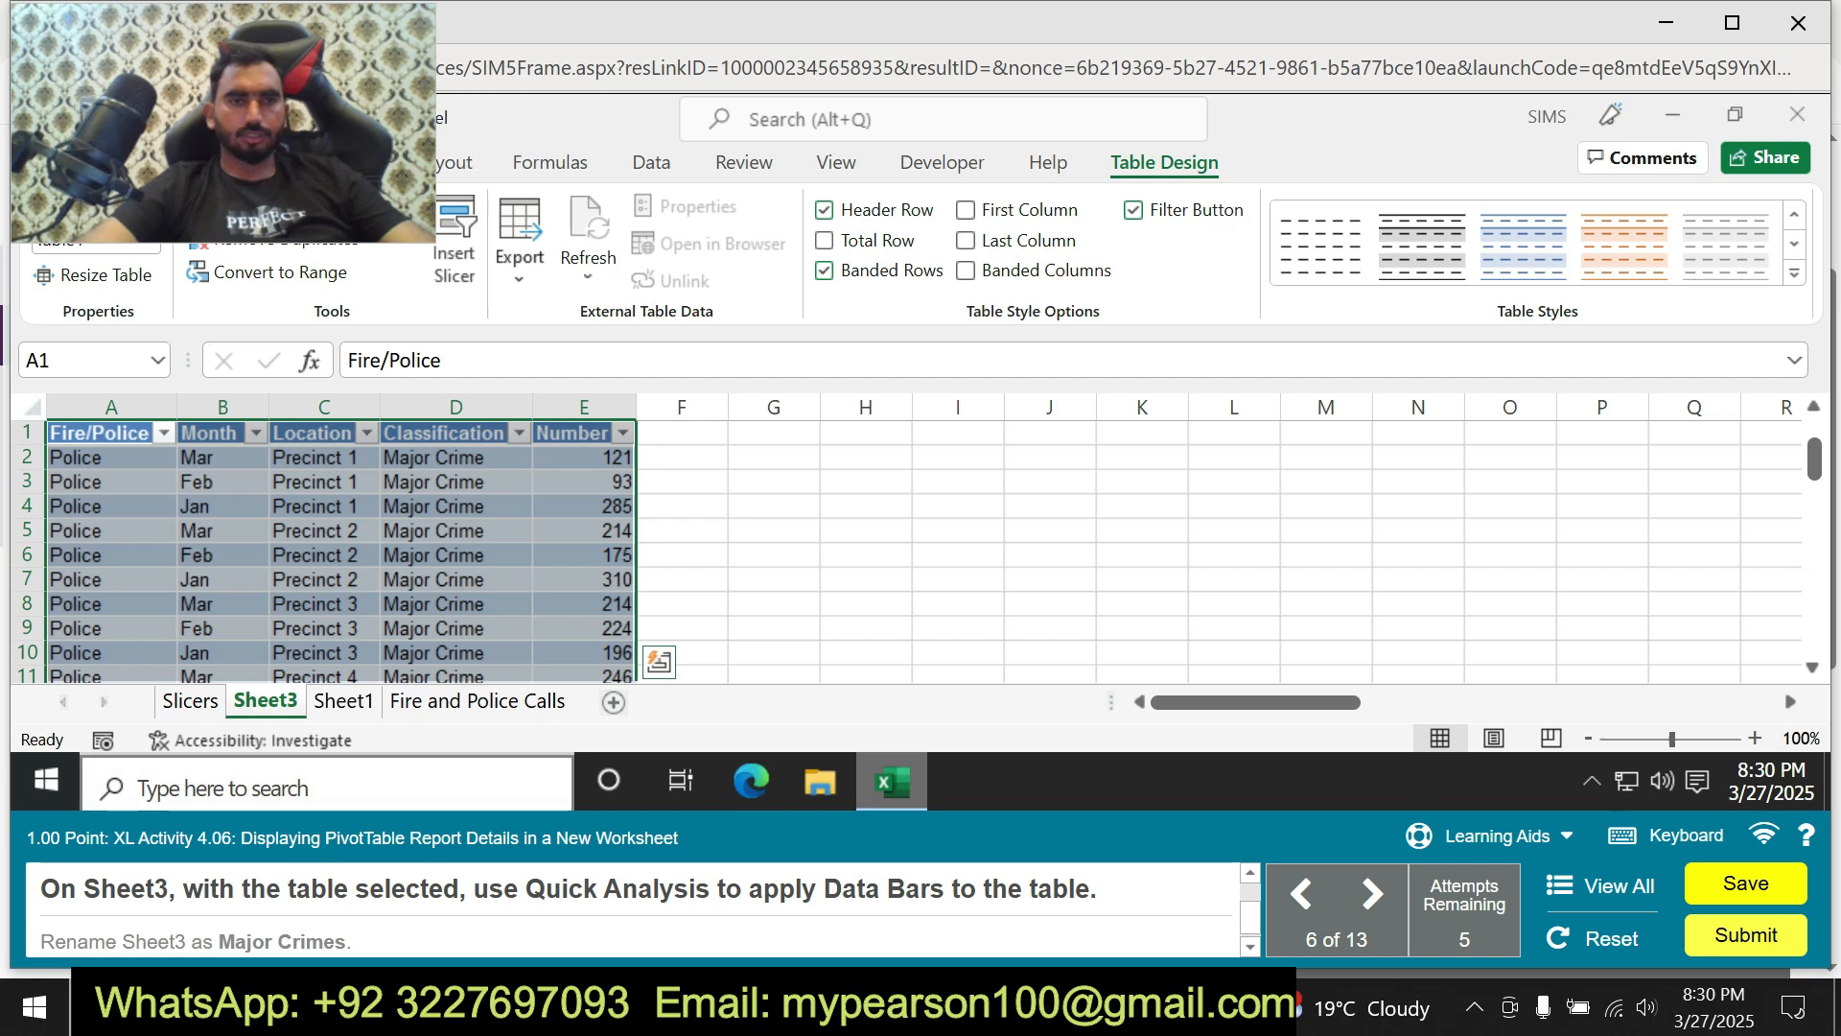
# Apply Data Bars to the selected table on Sheet3 using Quick Analysis.
pyautogui.press('F2')
pyautogui.hotkey('ctrl', 'q')
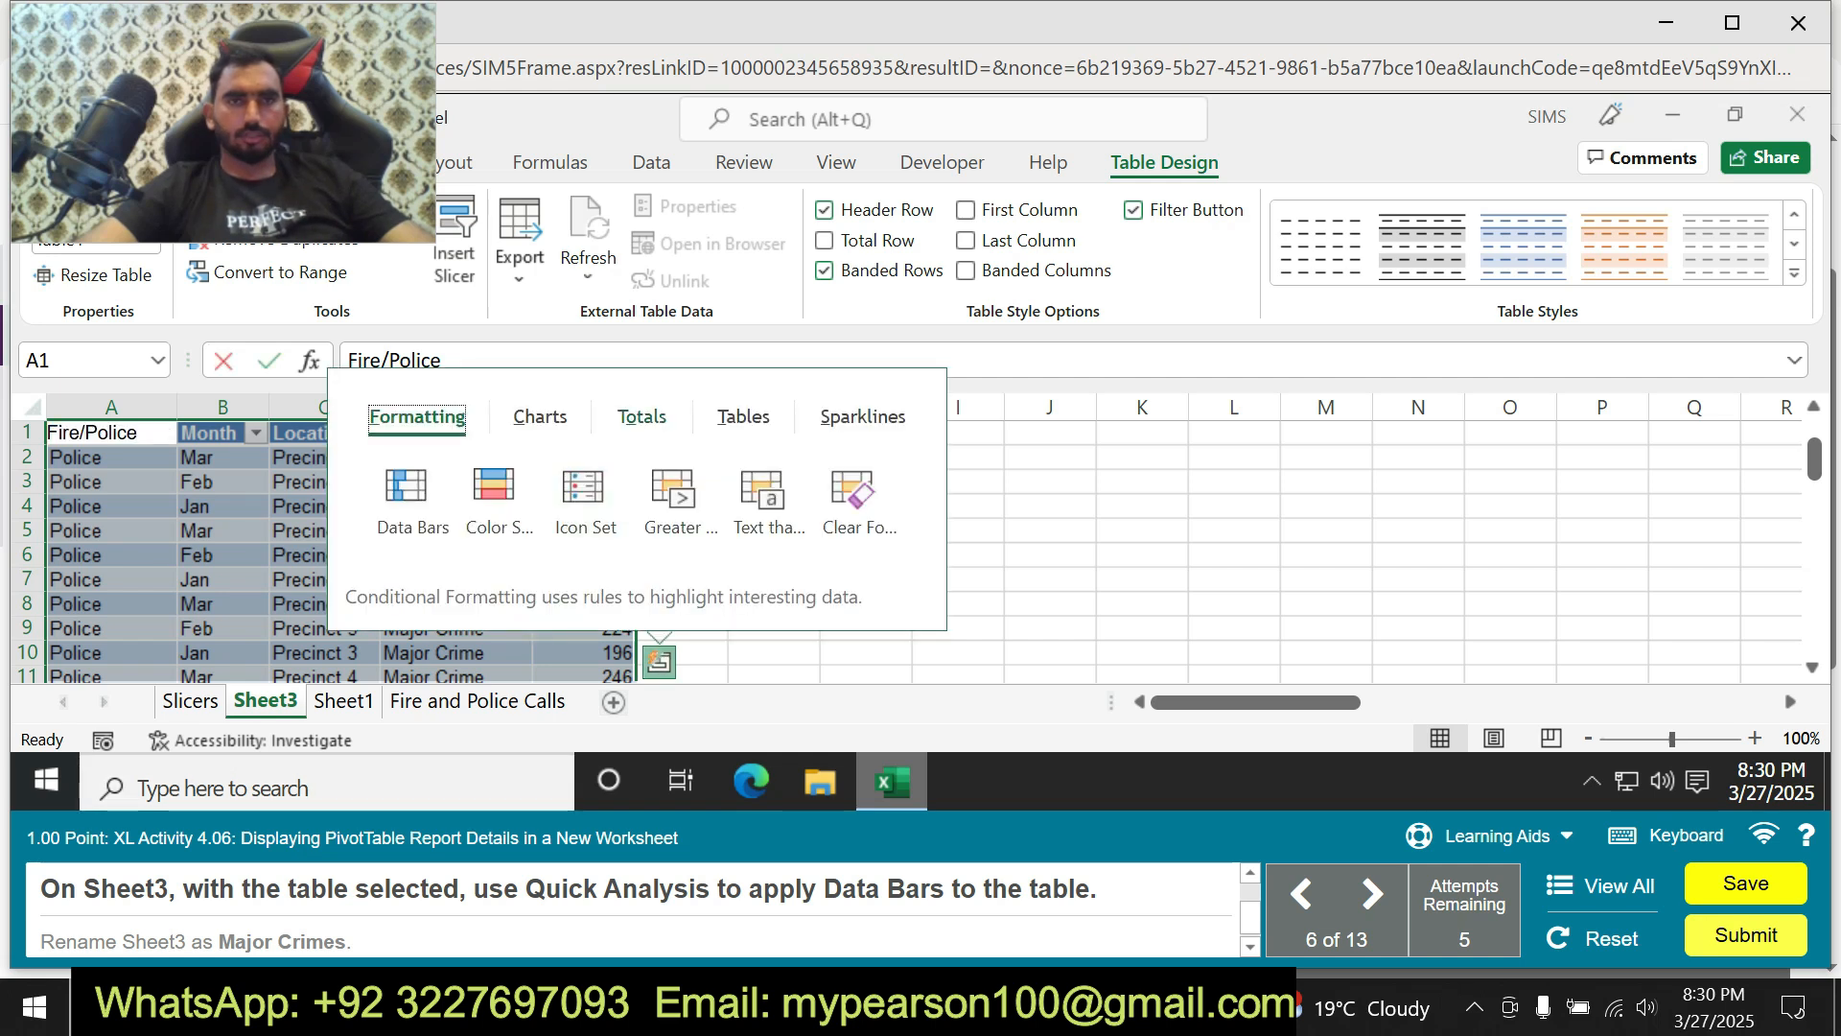
pyautogui.click(412, 491)
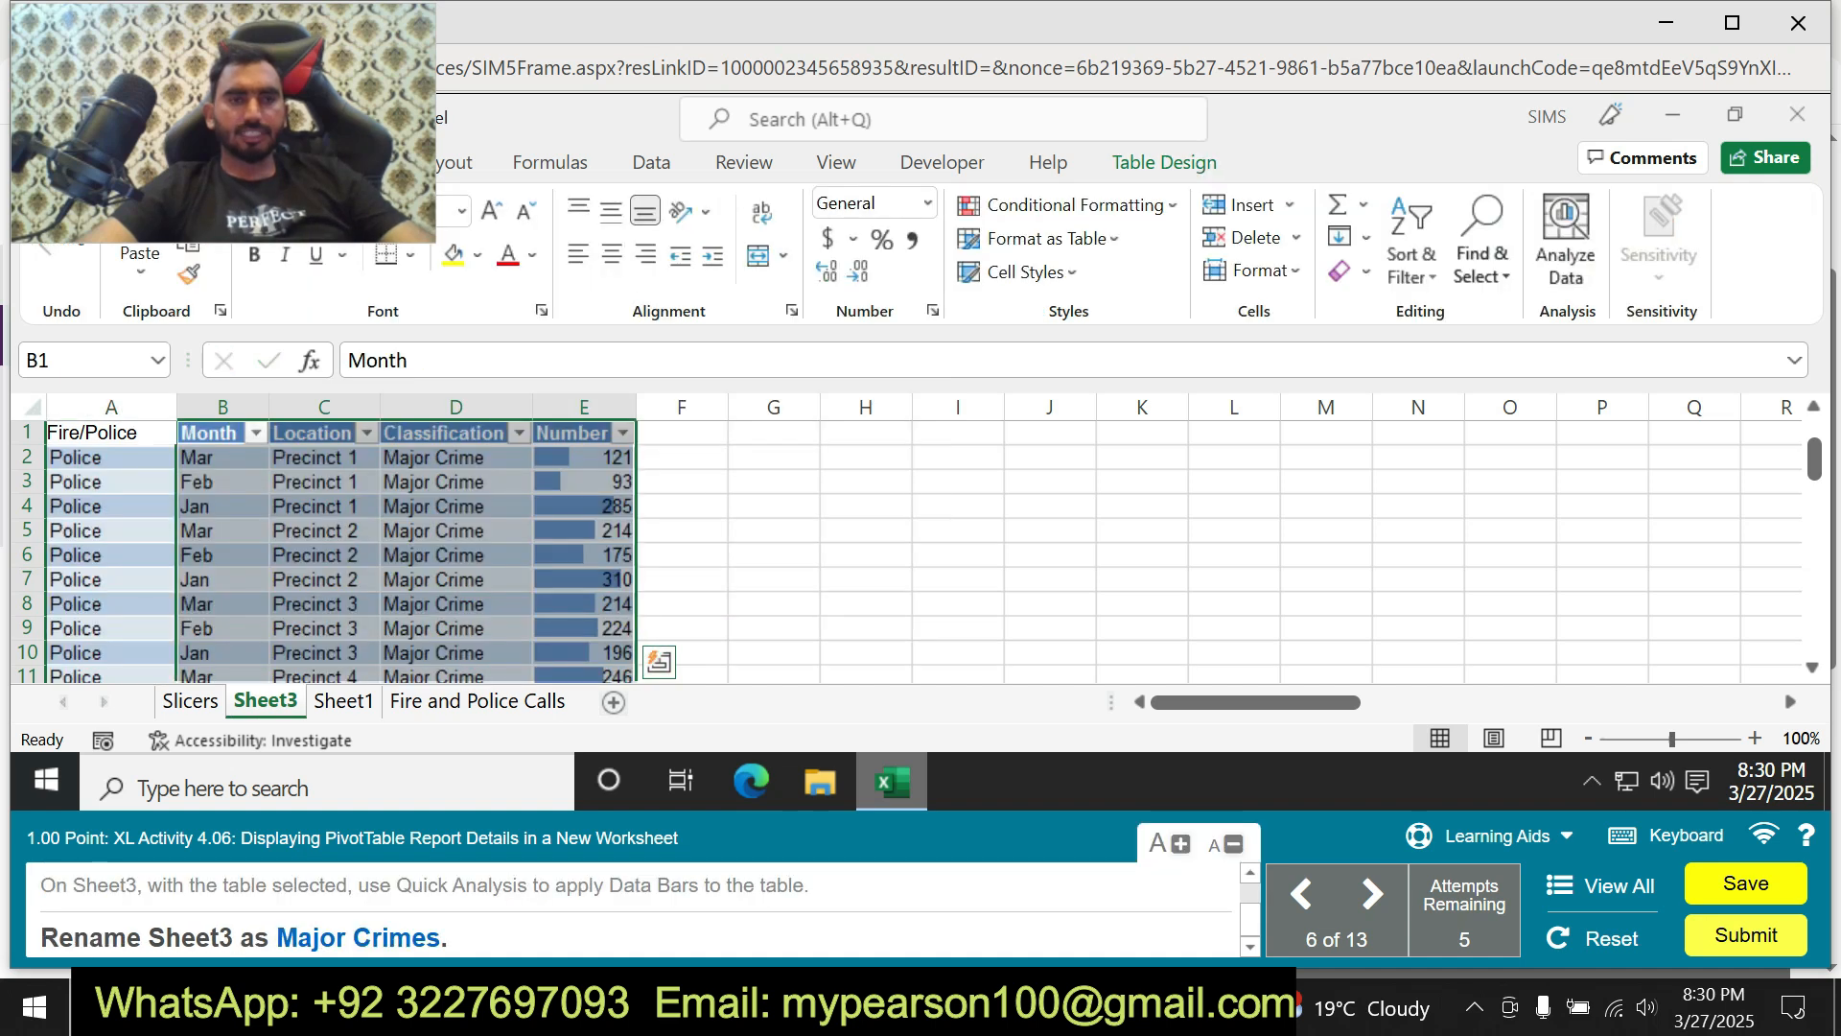
# Rename the Sheet3 worksheet as Major Crimes.
pyautogui.moveTo(277, 937); pyautogui.dragTo(426, 937)
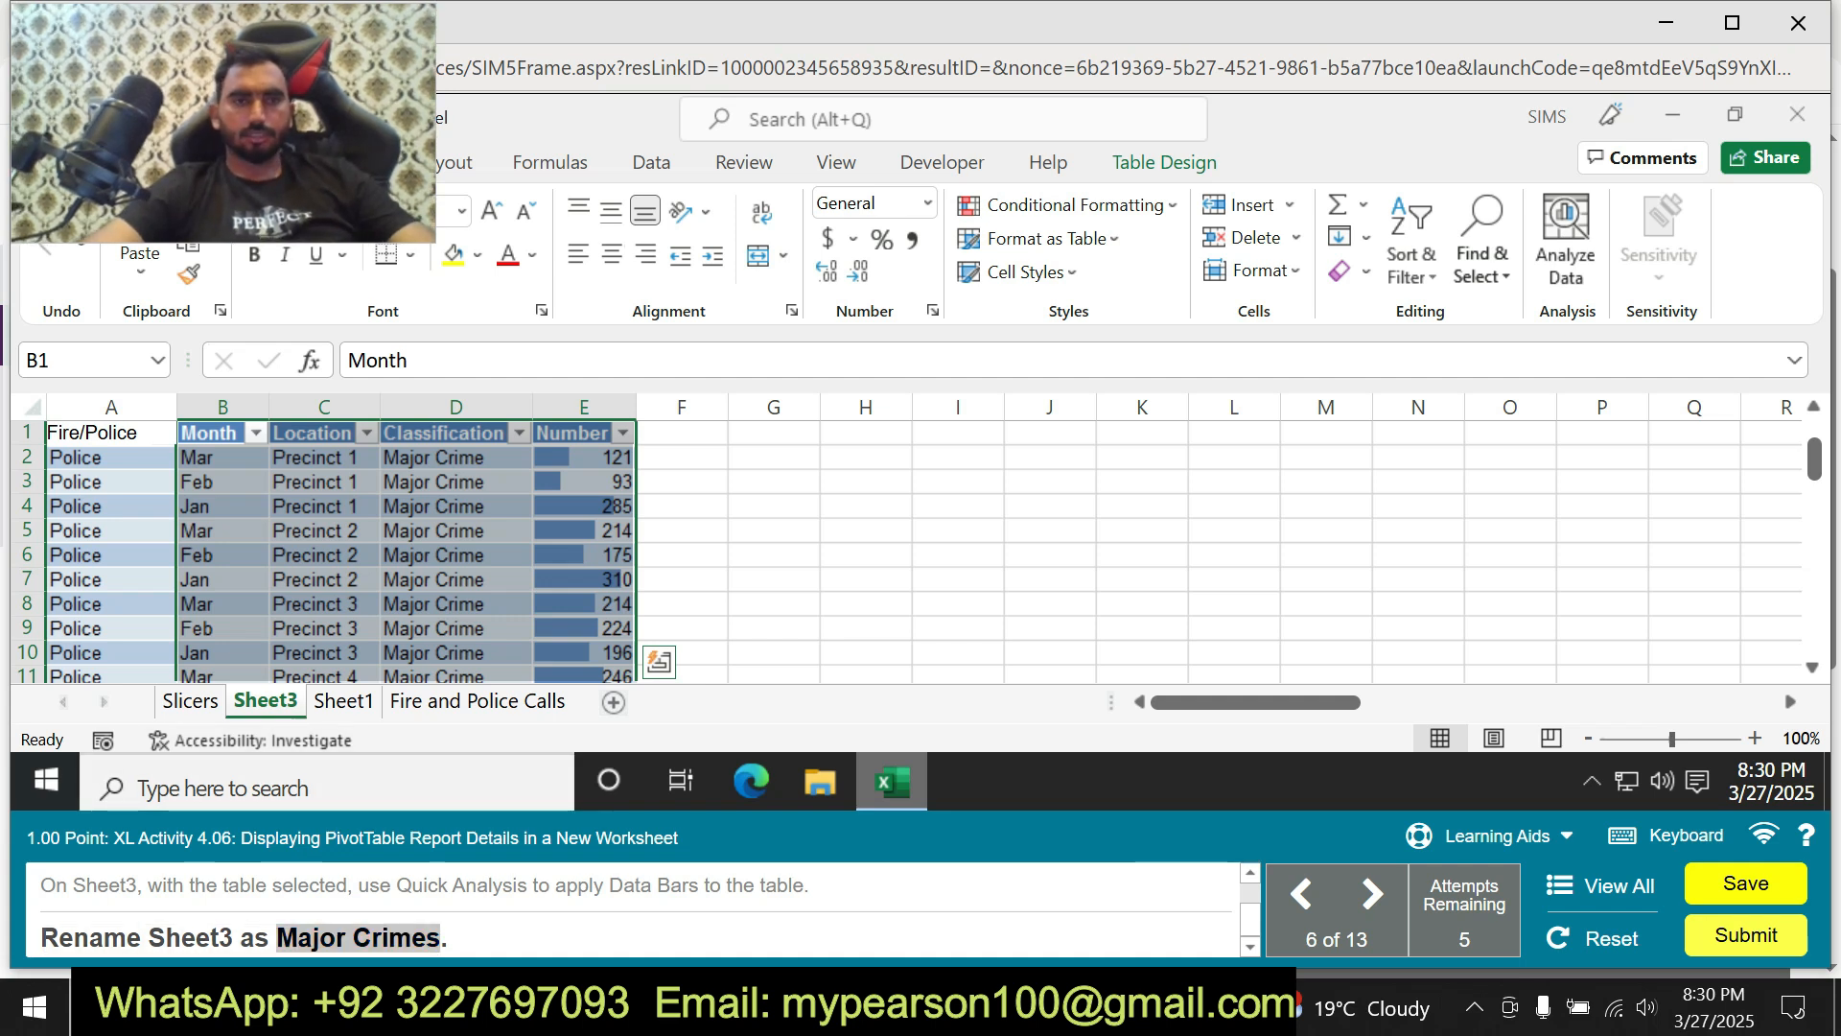
pyautogui.rightClick(271, 700)
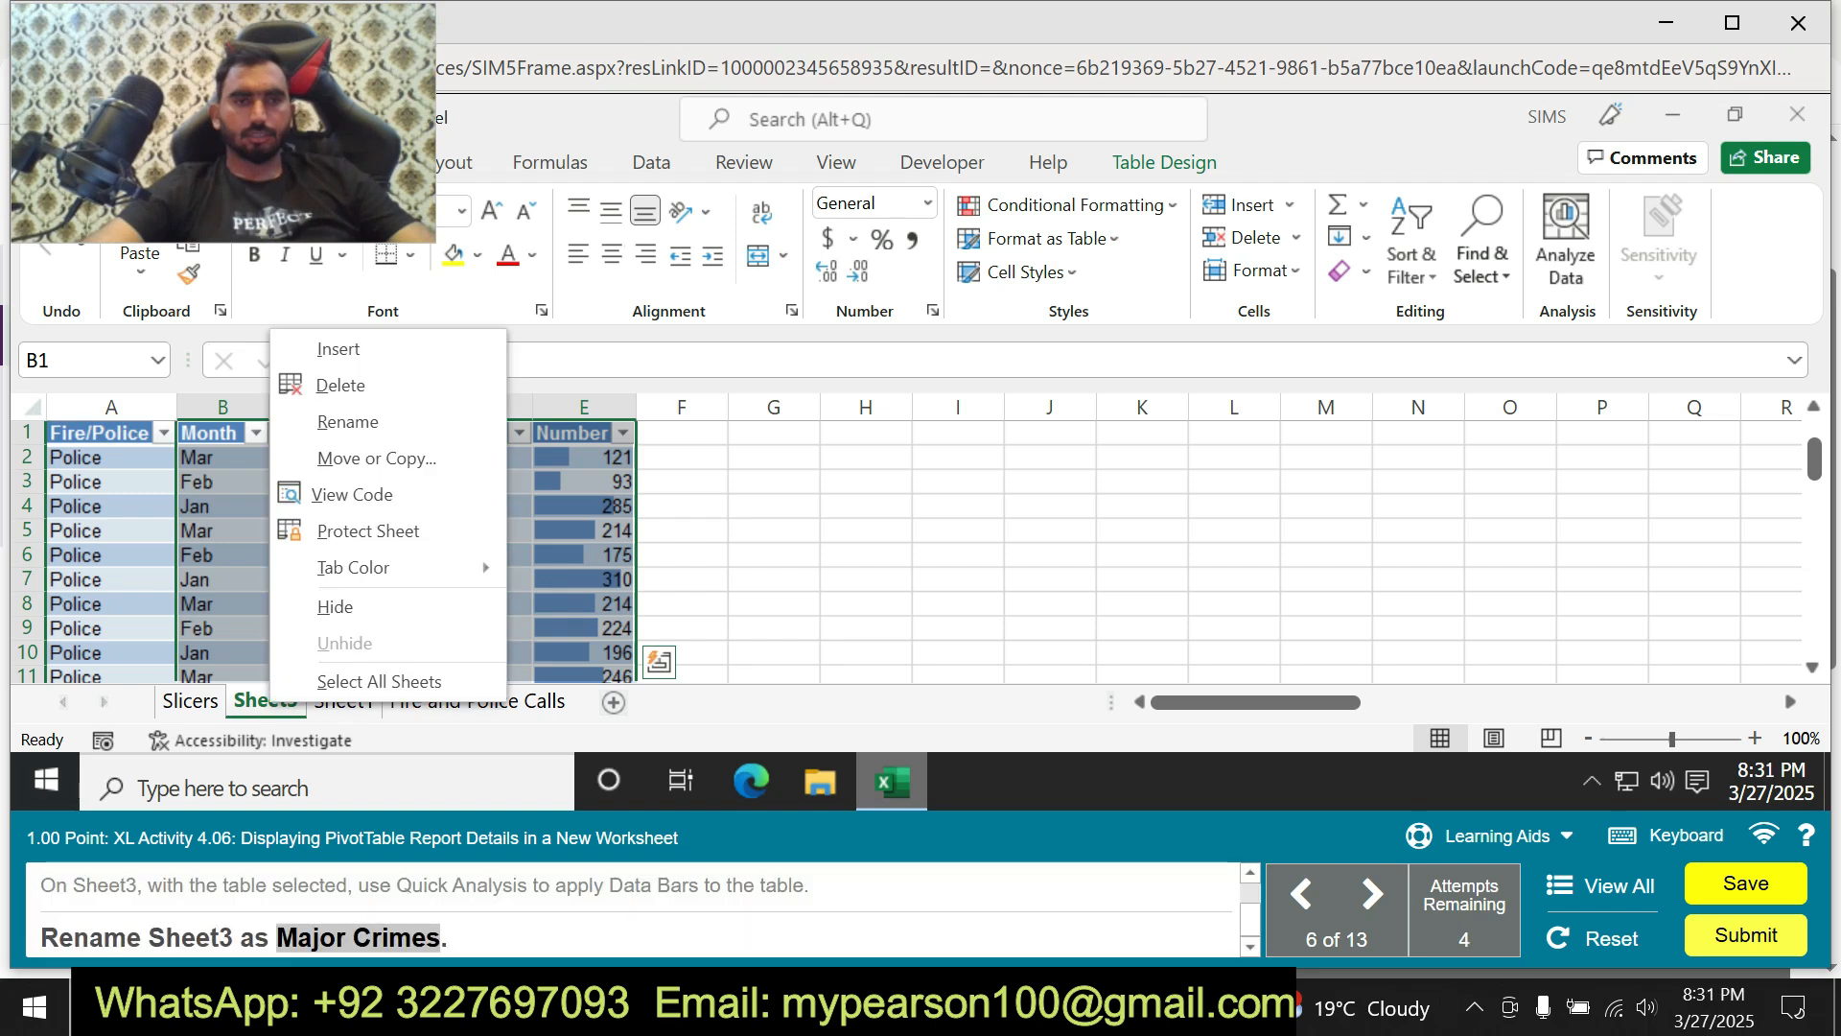
pyautogui.click(149, 679)
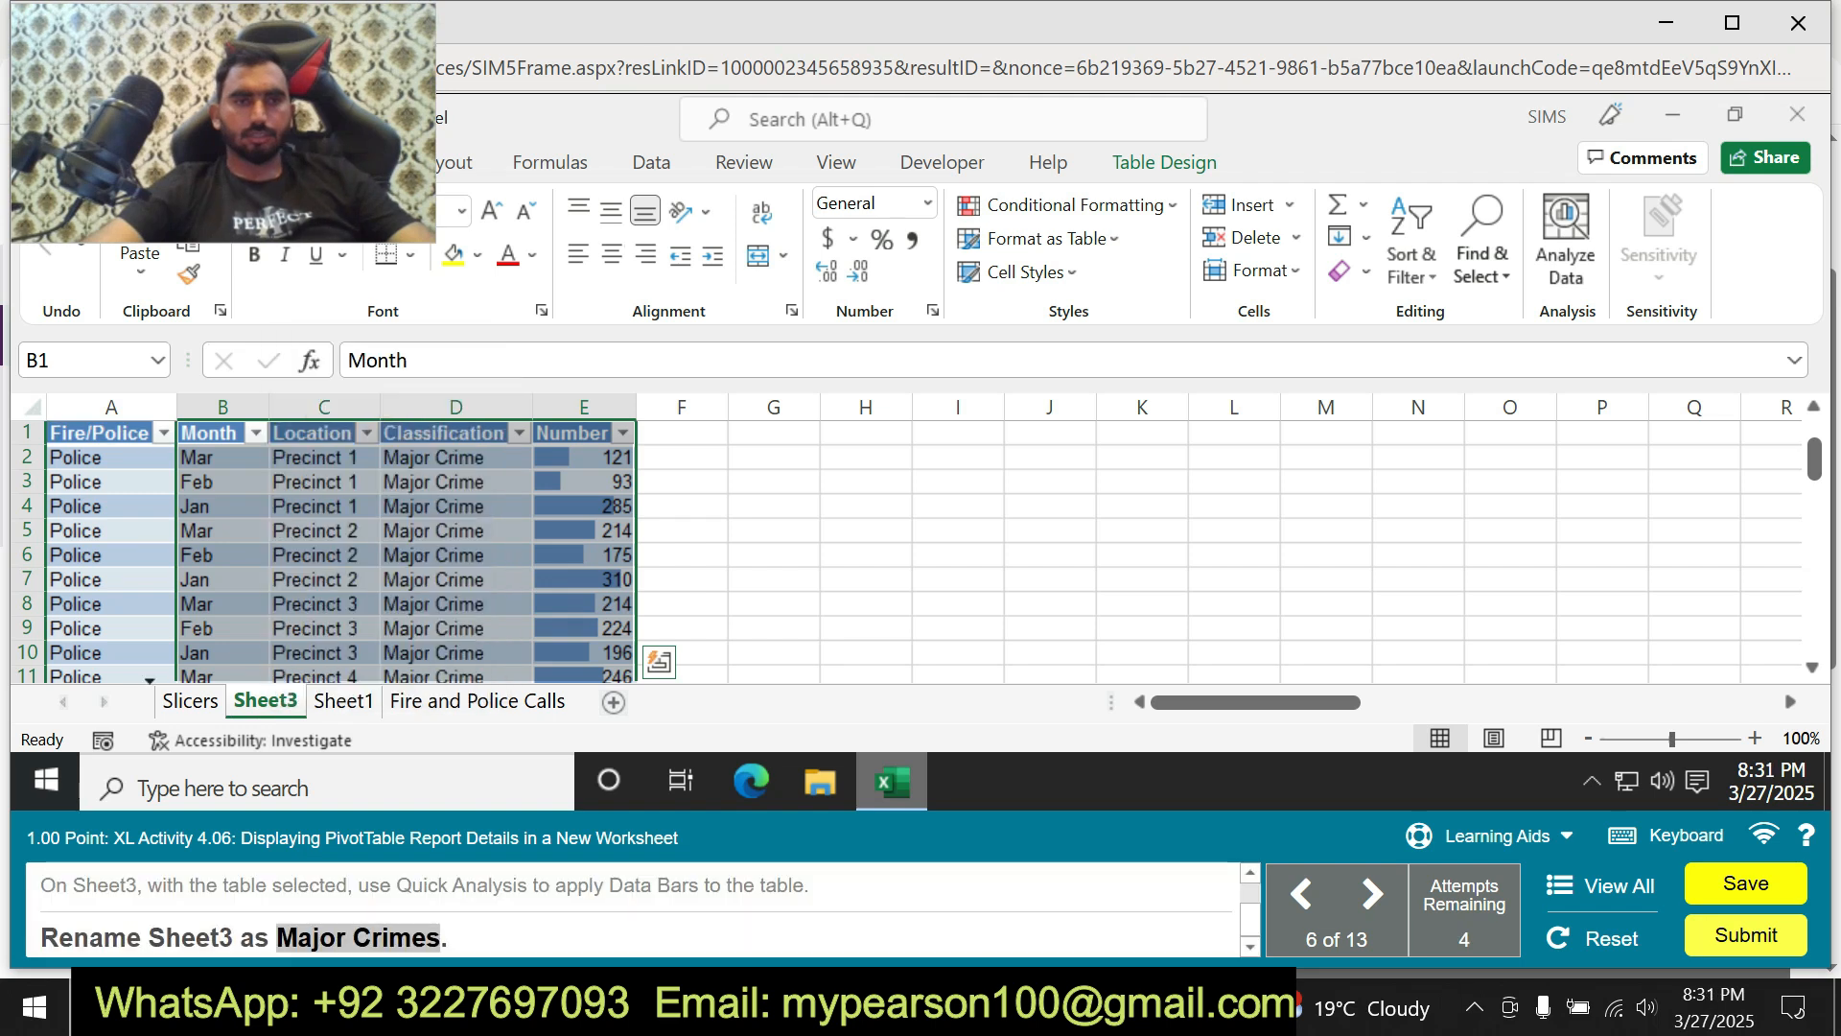
pyautogui.doubleClick(265, 701)
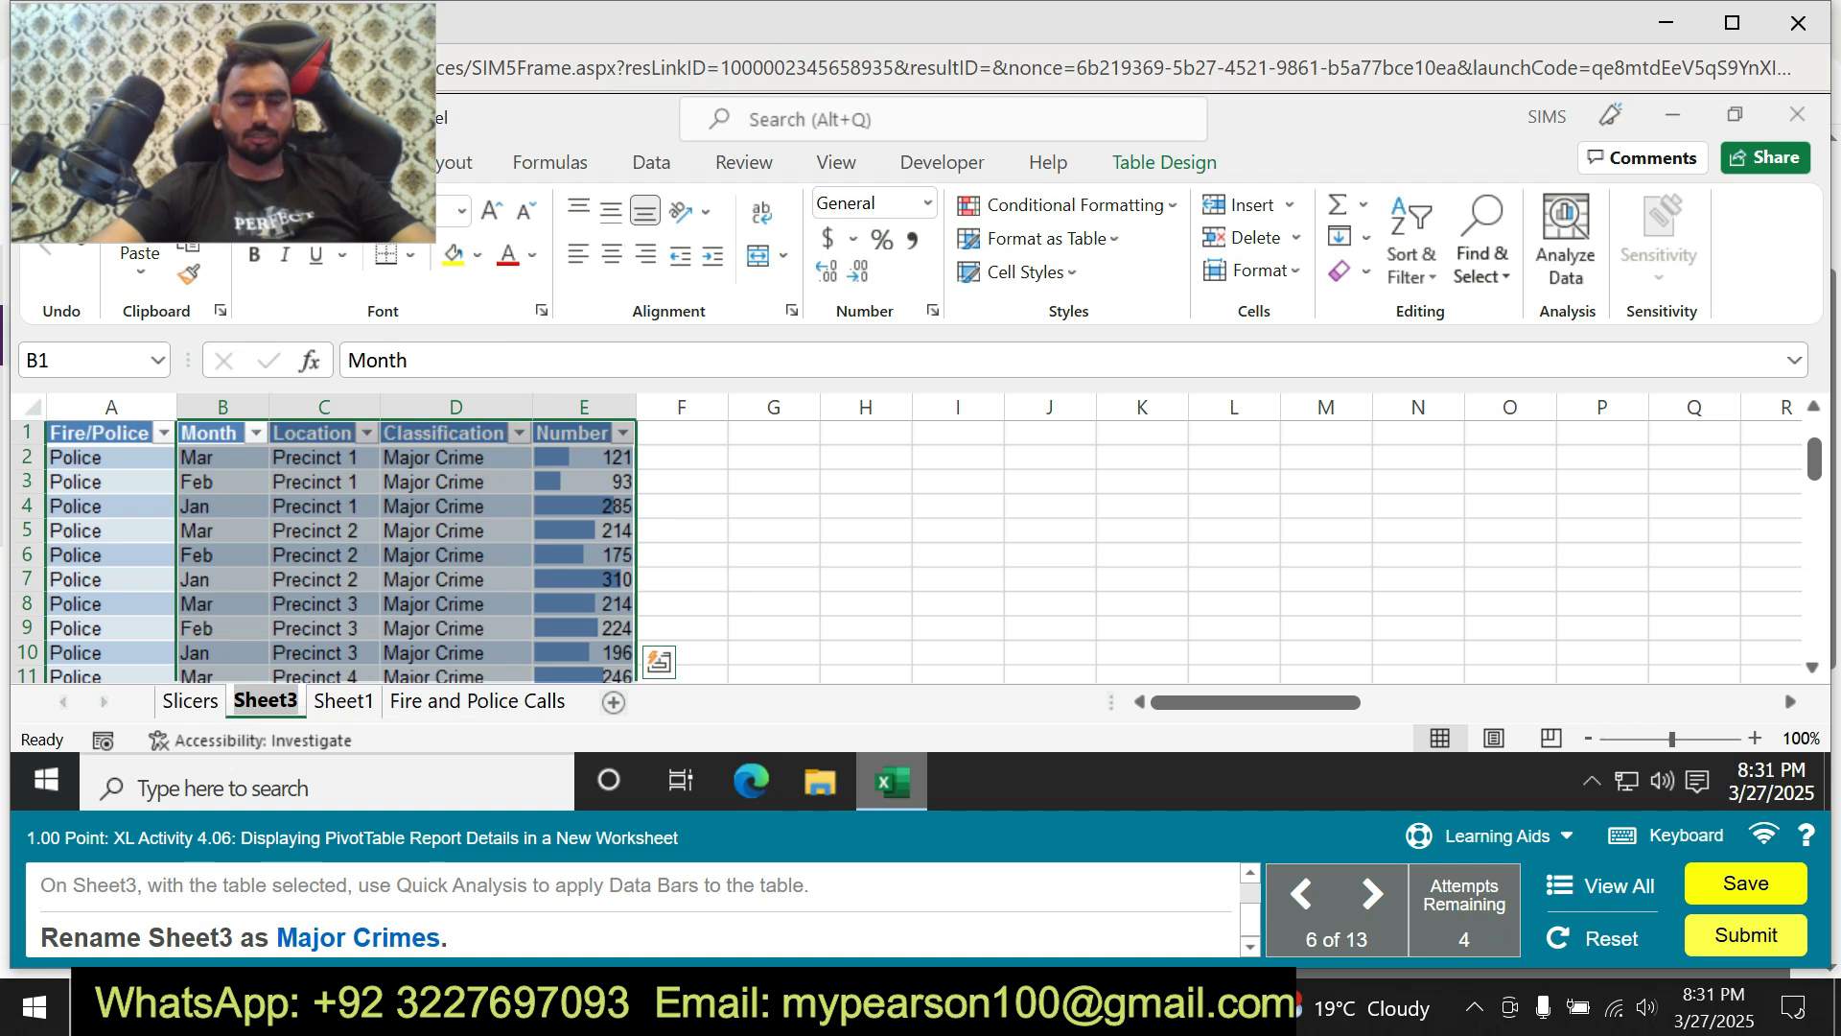
pyautogui.press('BackSpace')
pyautogui.write('Major Crimes')
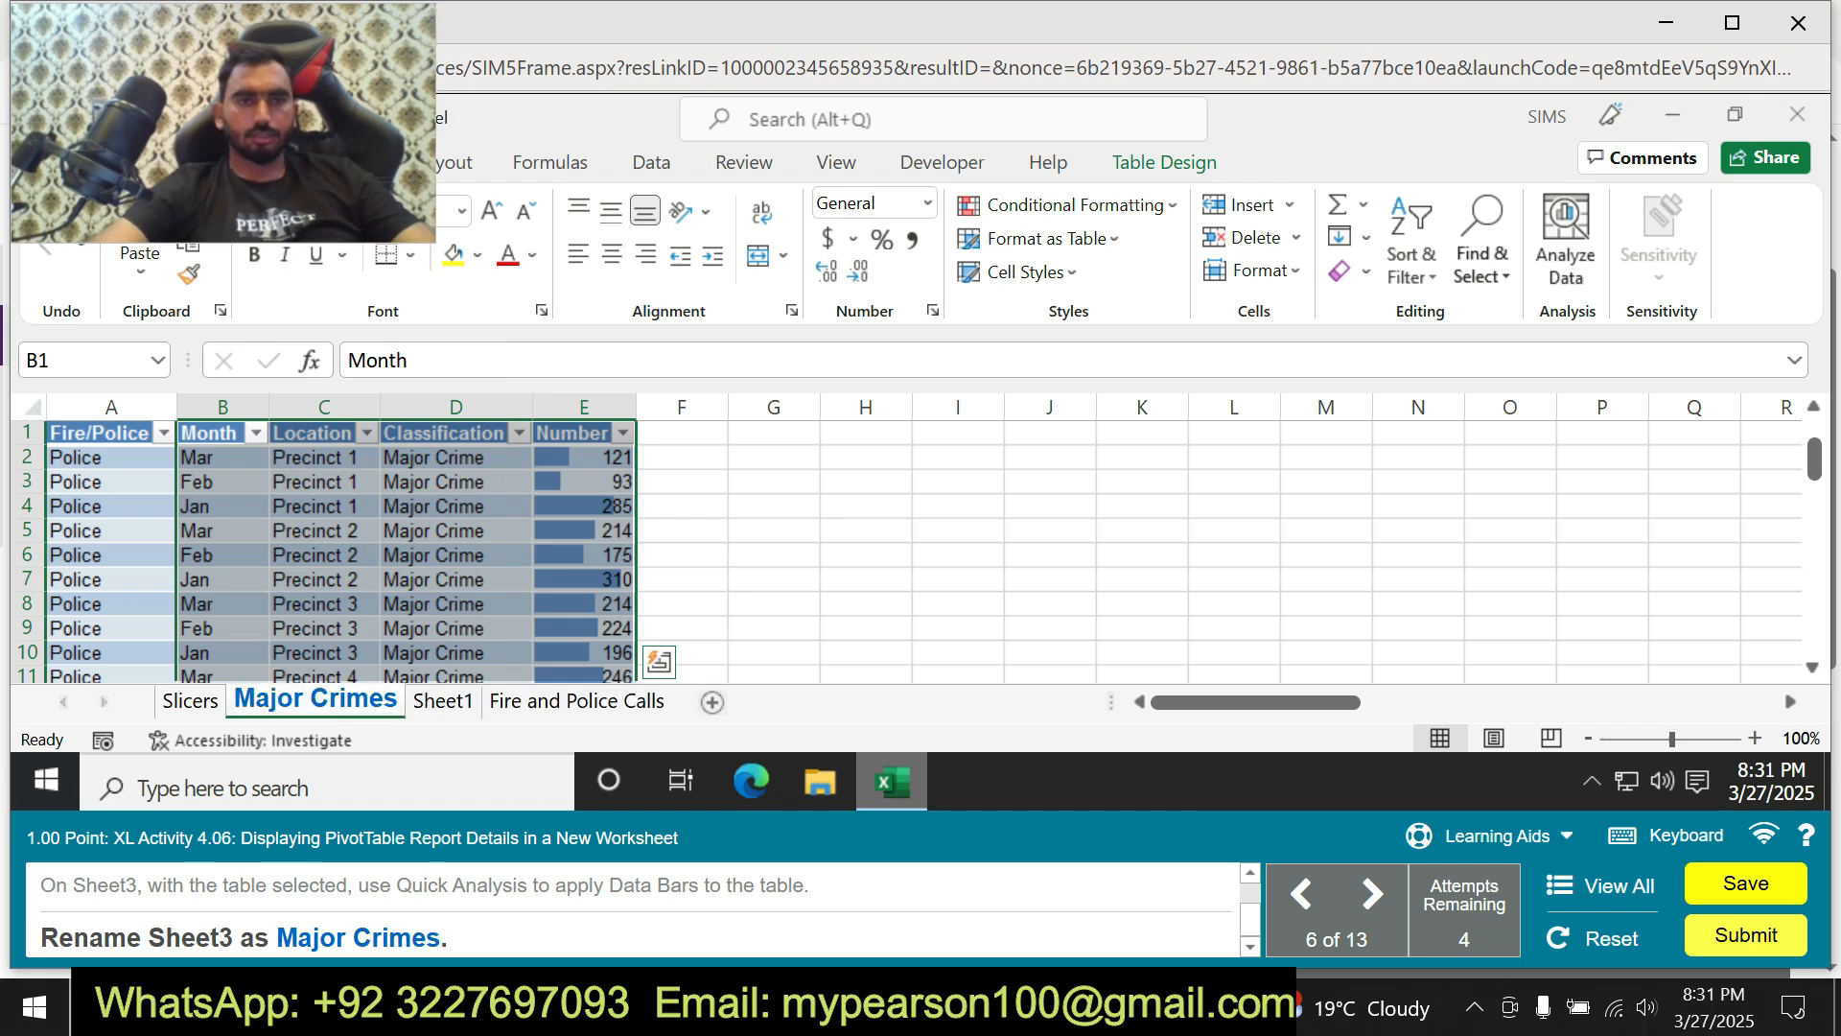
pyautogui.press('Return')
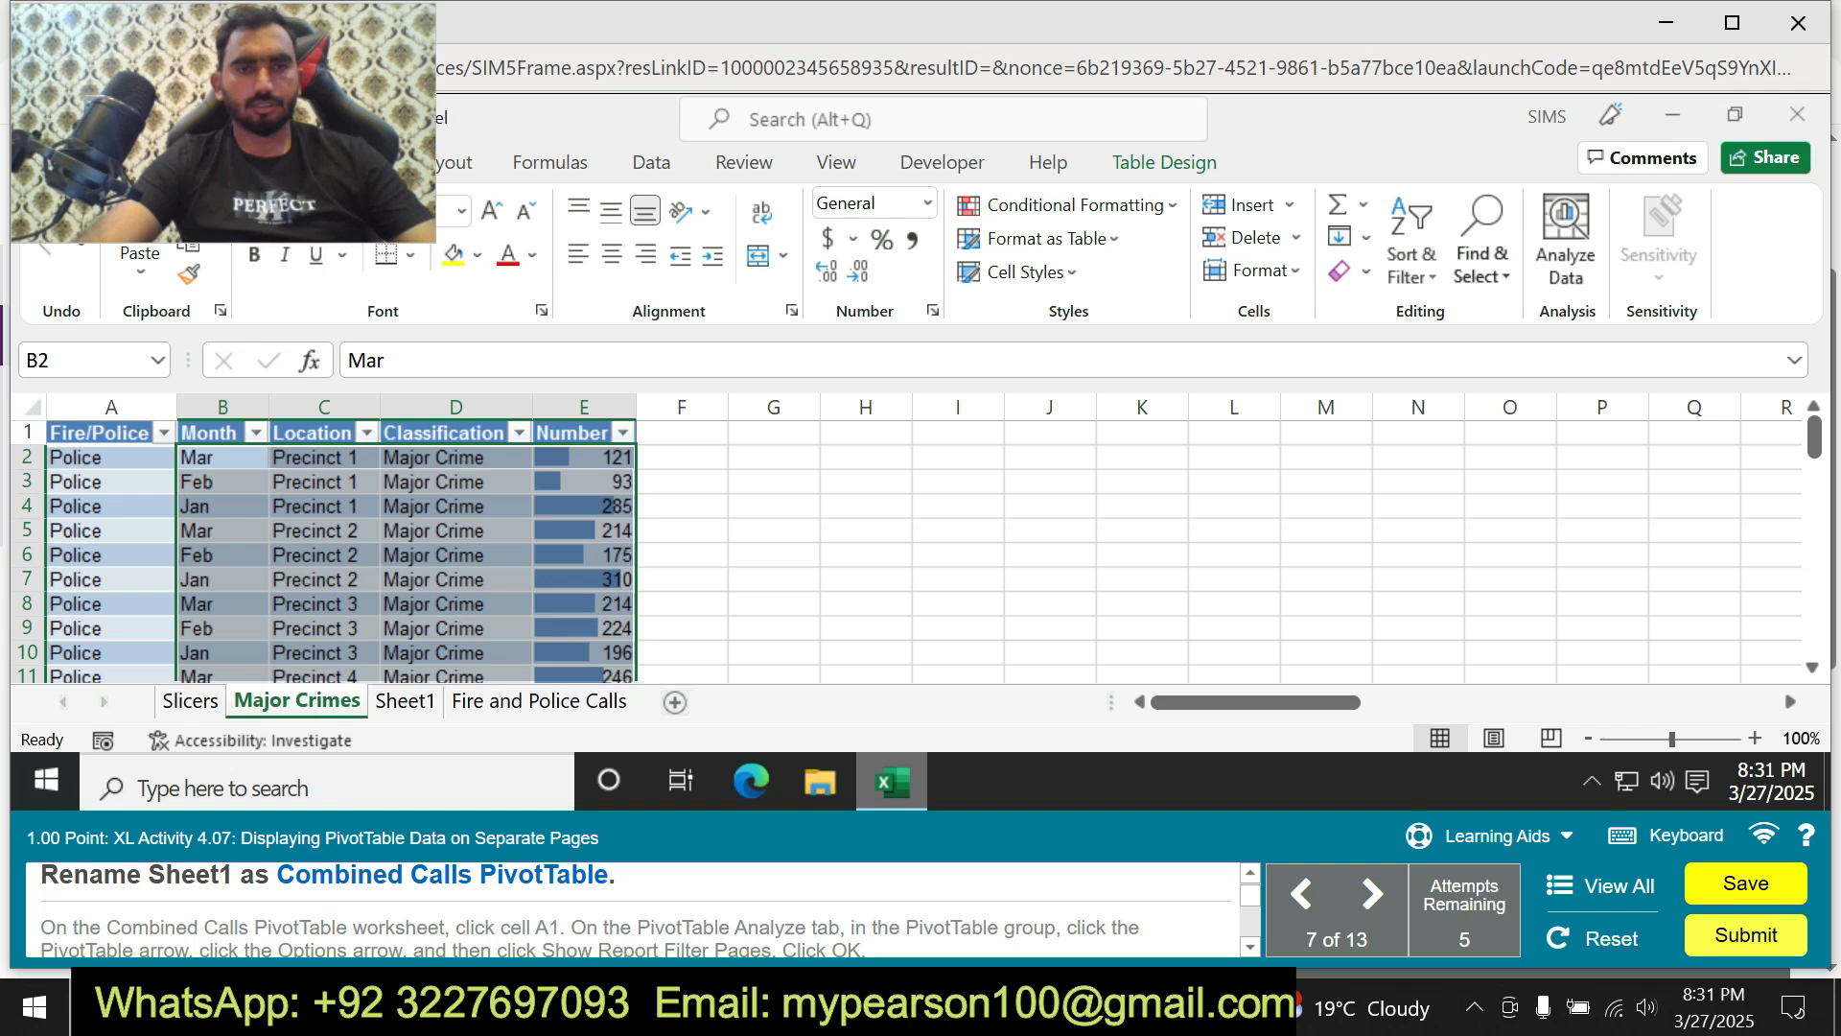
# Rename the Sheet1 worksheet as Combined Calls PivotTable.
pyautogui.press('BackSpace')
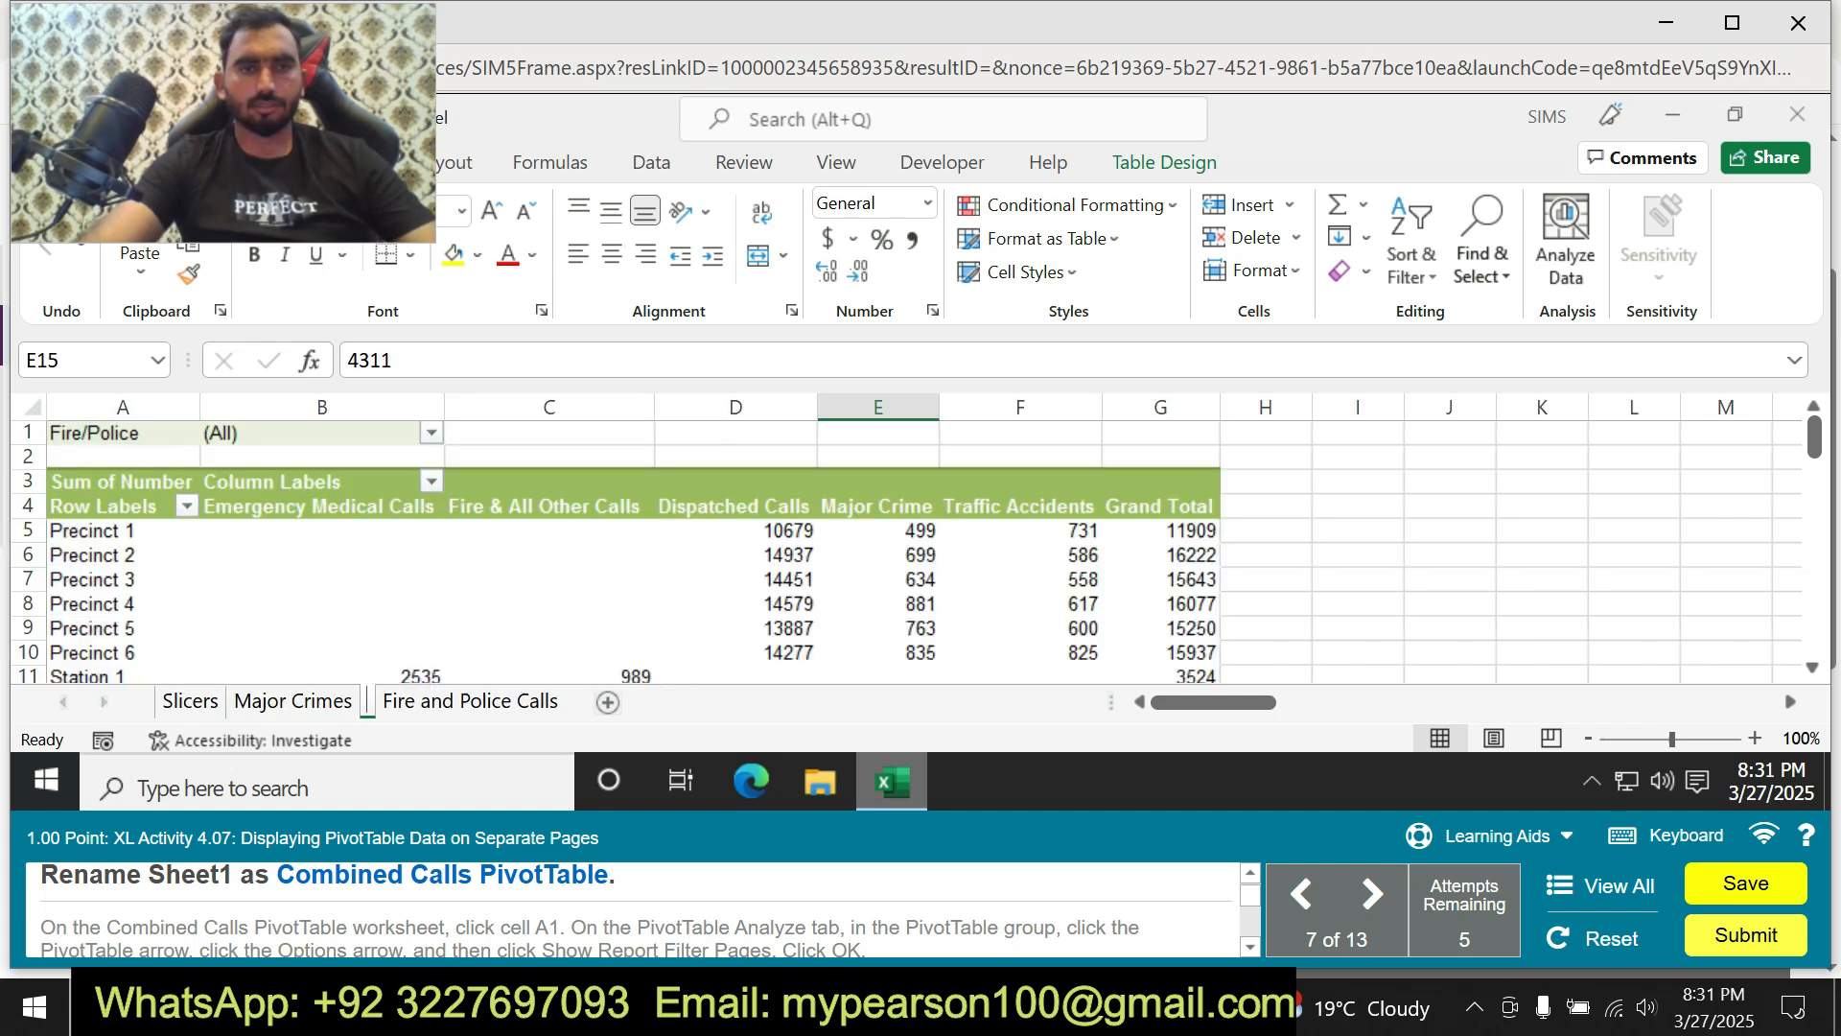
pyautogui.press('Return')
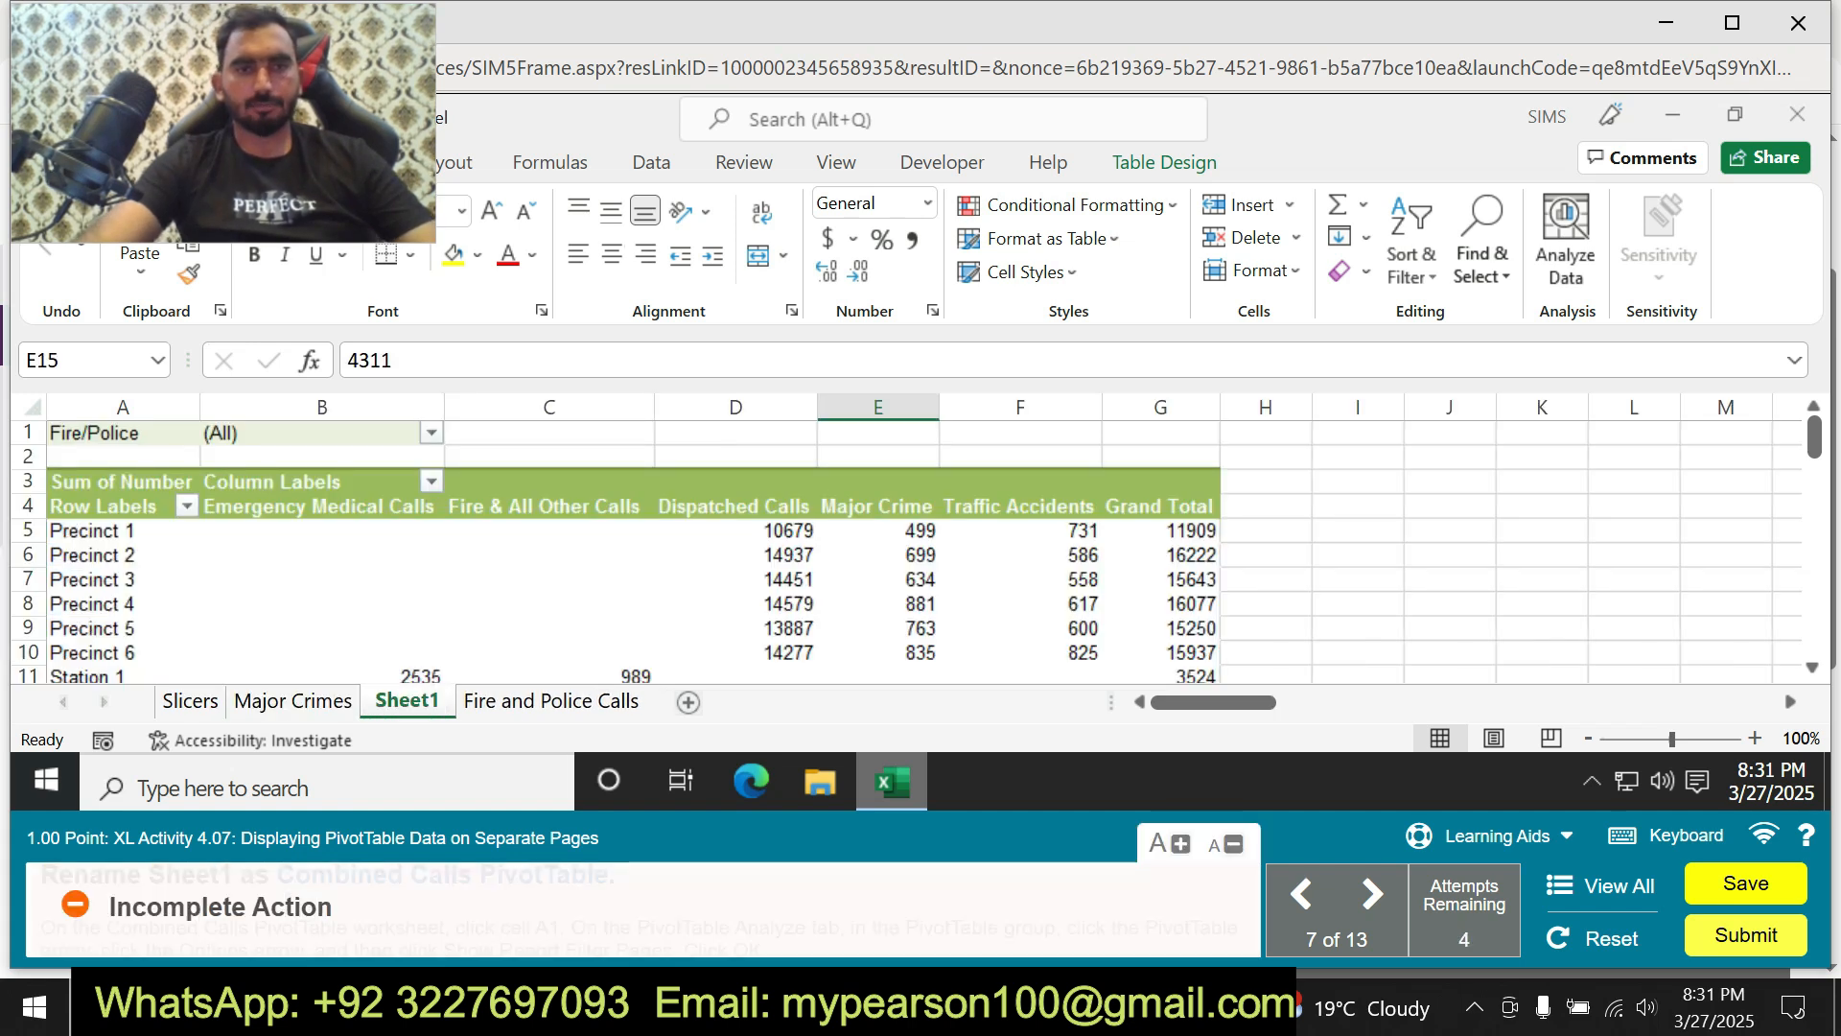
pyautogui.moveTo(278, 887); pyautogui.dragTo(595, 887)
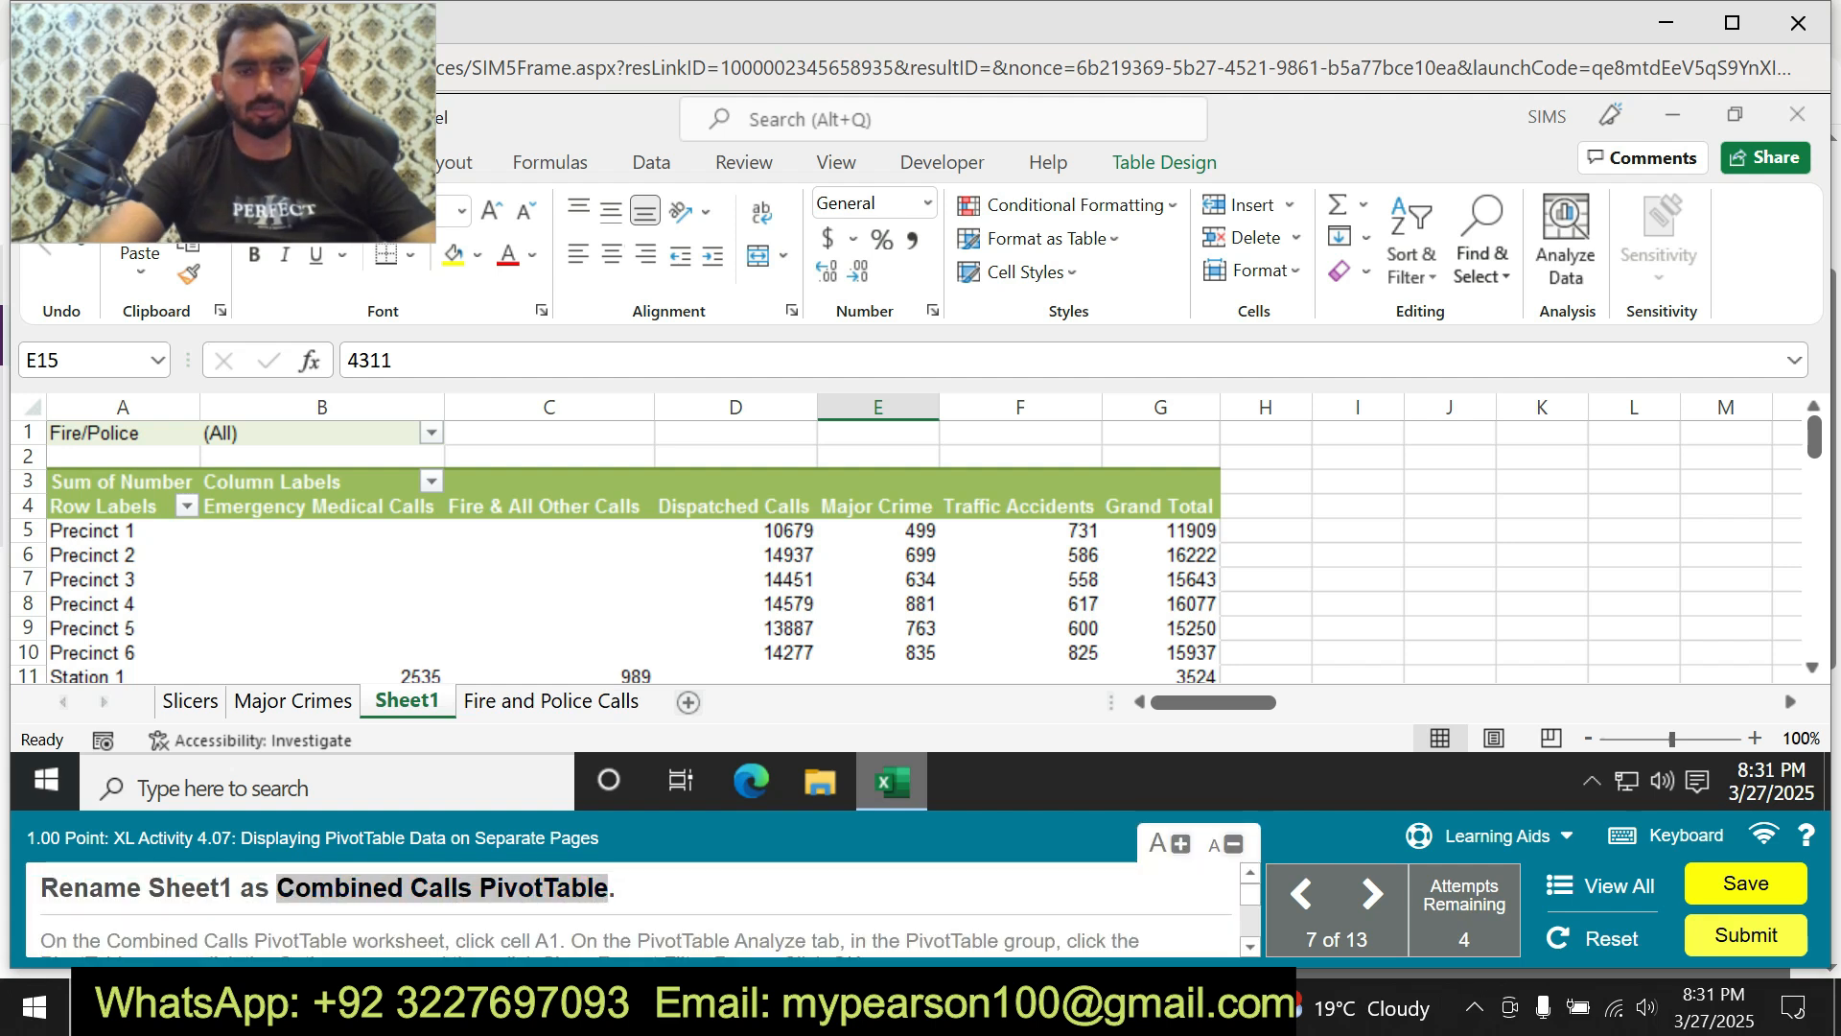
pyautogui.doubleClick(387, 701)
pyautogui.press('BackSpace')
pyautogui.write('Combined Calls PivotTable')
pyautogui.press('Return')
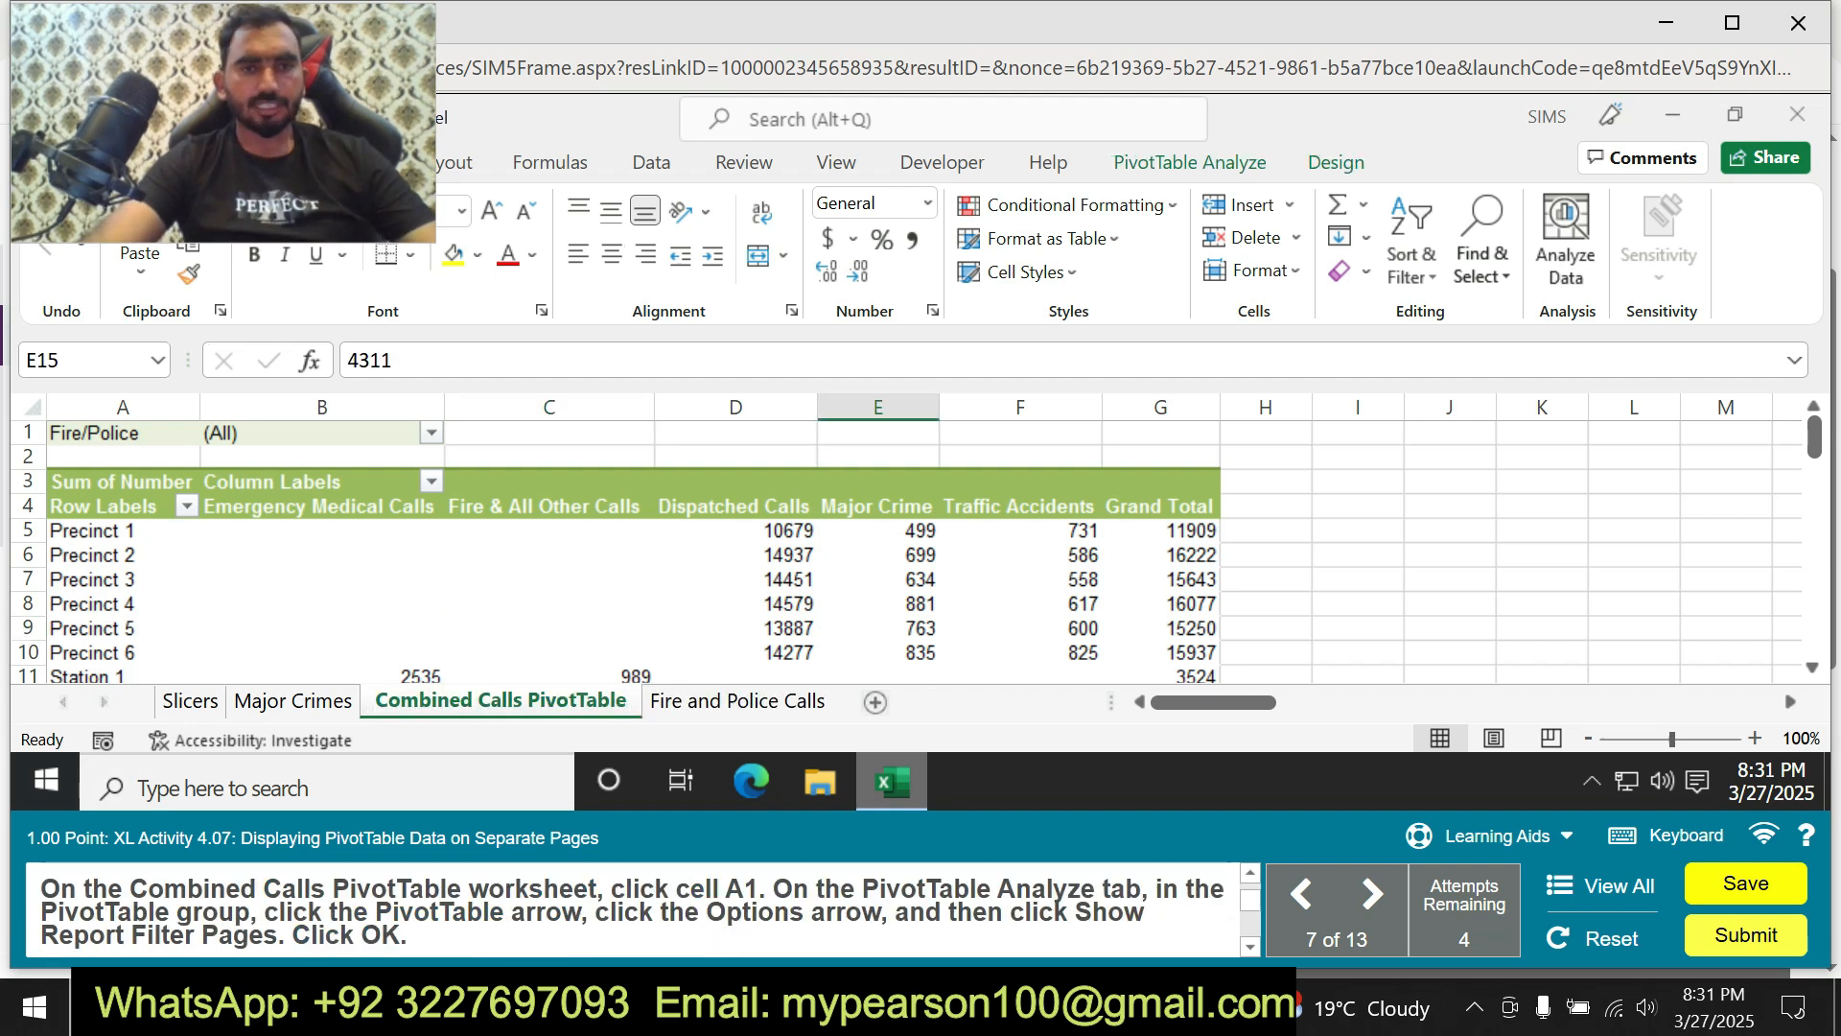
# Go to cell A1 on the Combined Calls PivotTable worksheet by entering its cell reference.
pyautogui.click(71, 360)
pyautogui.press('BackSpace')
pyautogui.write('a`1')
pyautogui.press('Return')
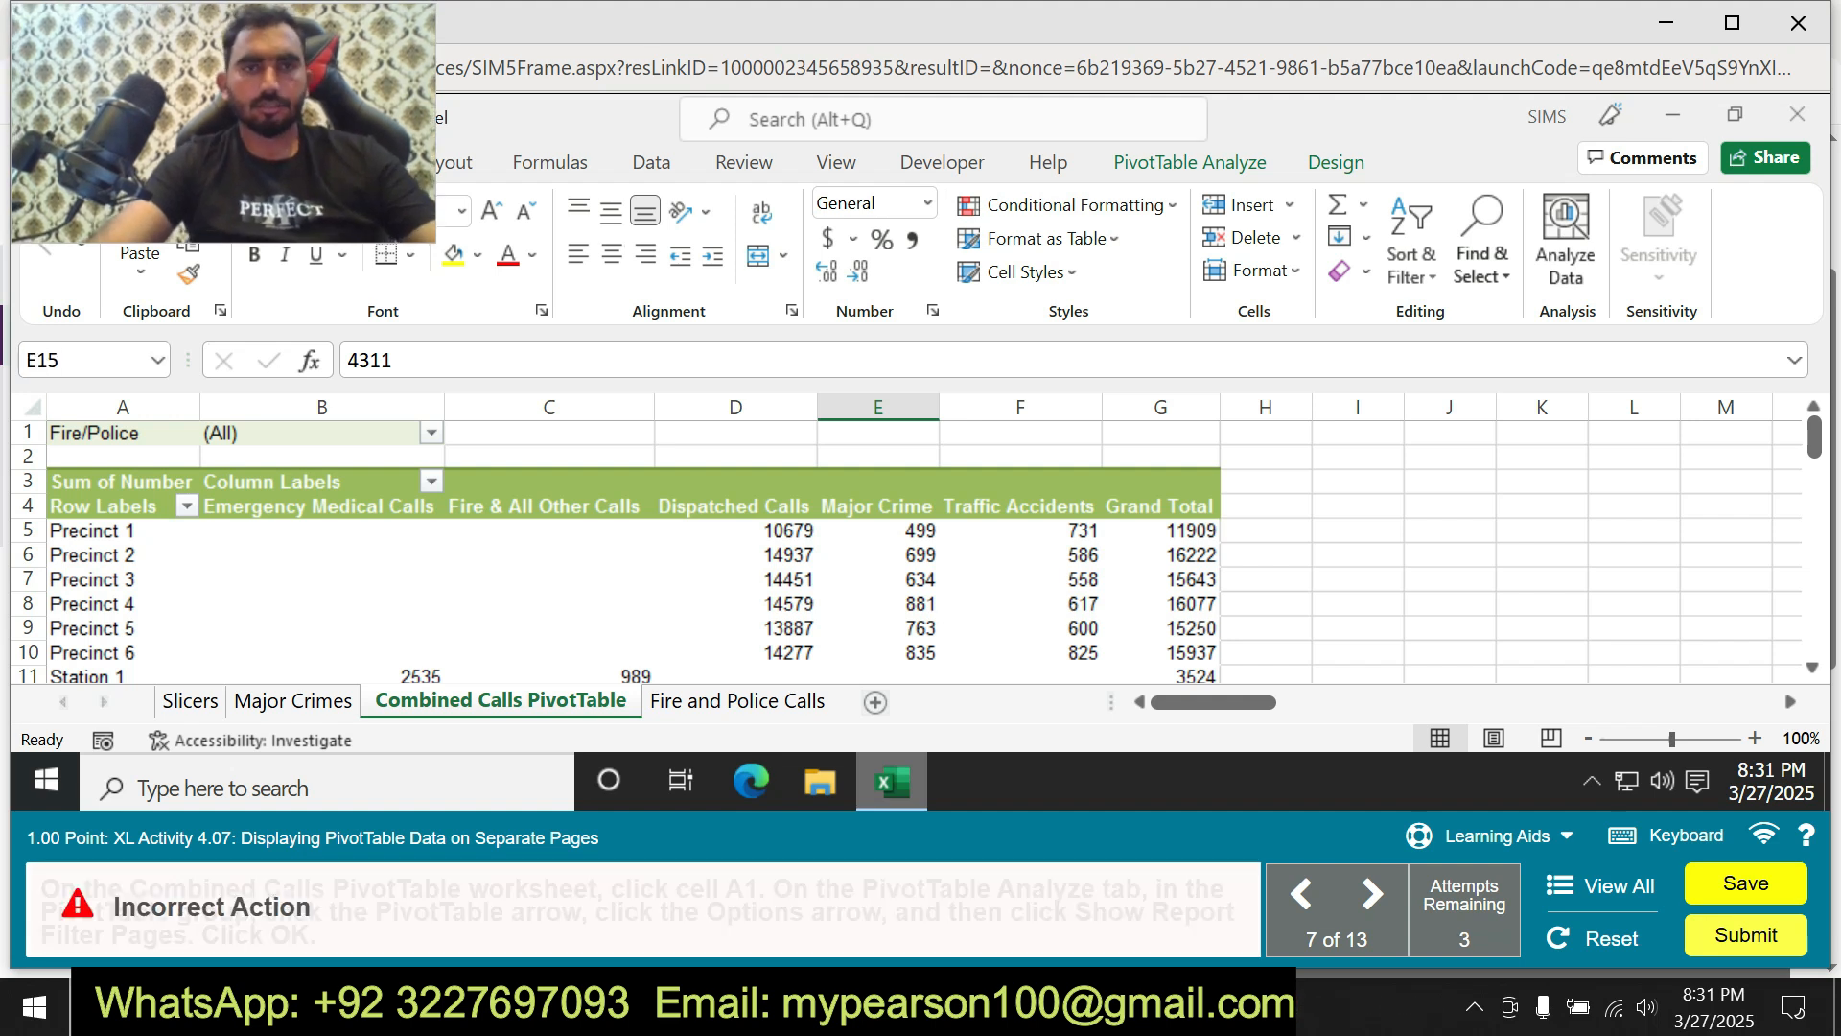
pyautogui.click(71, 360)
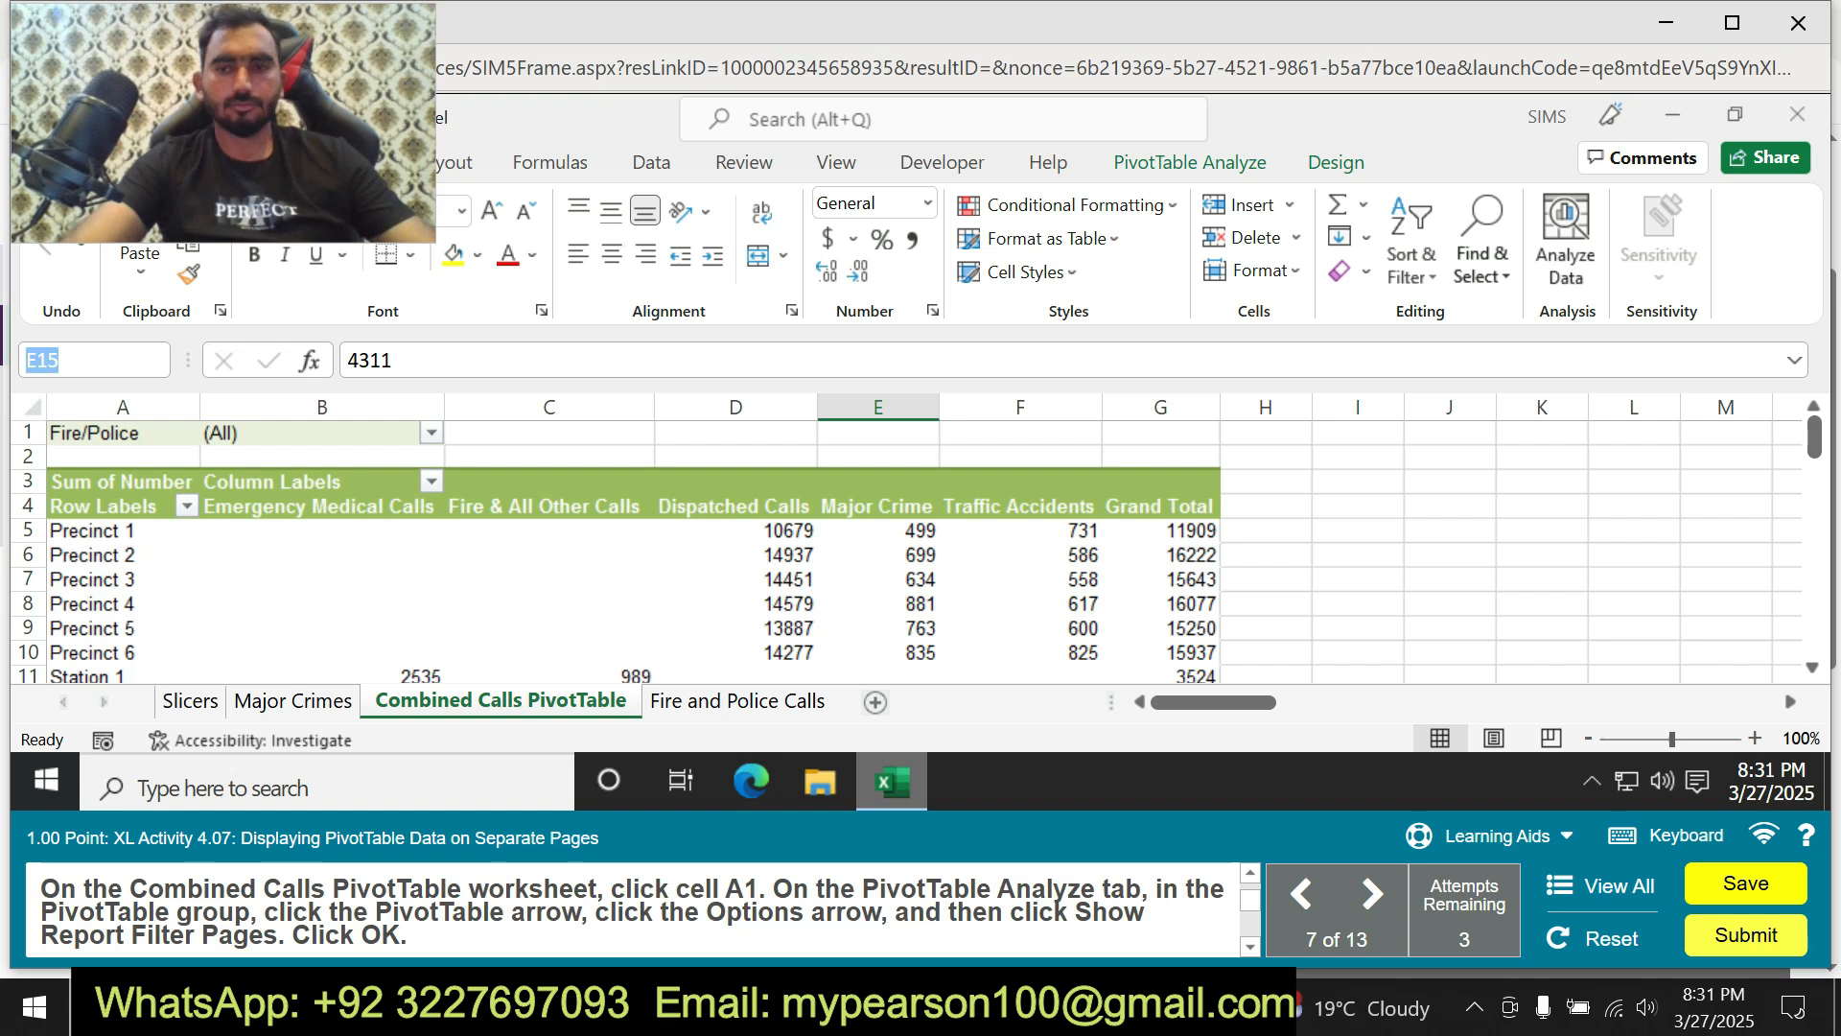
pyautogui.write('a1')
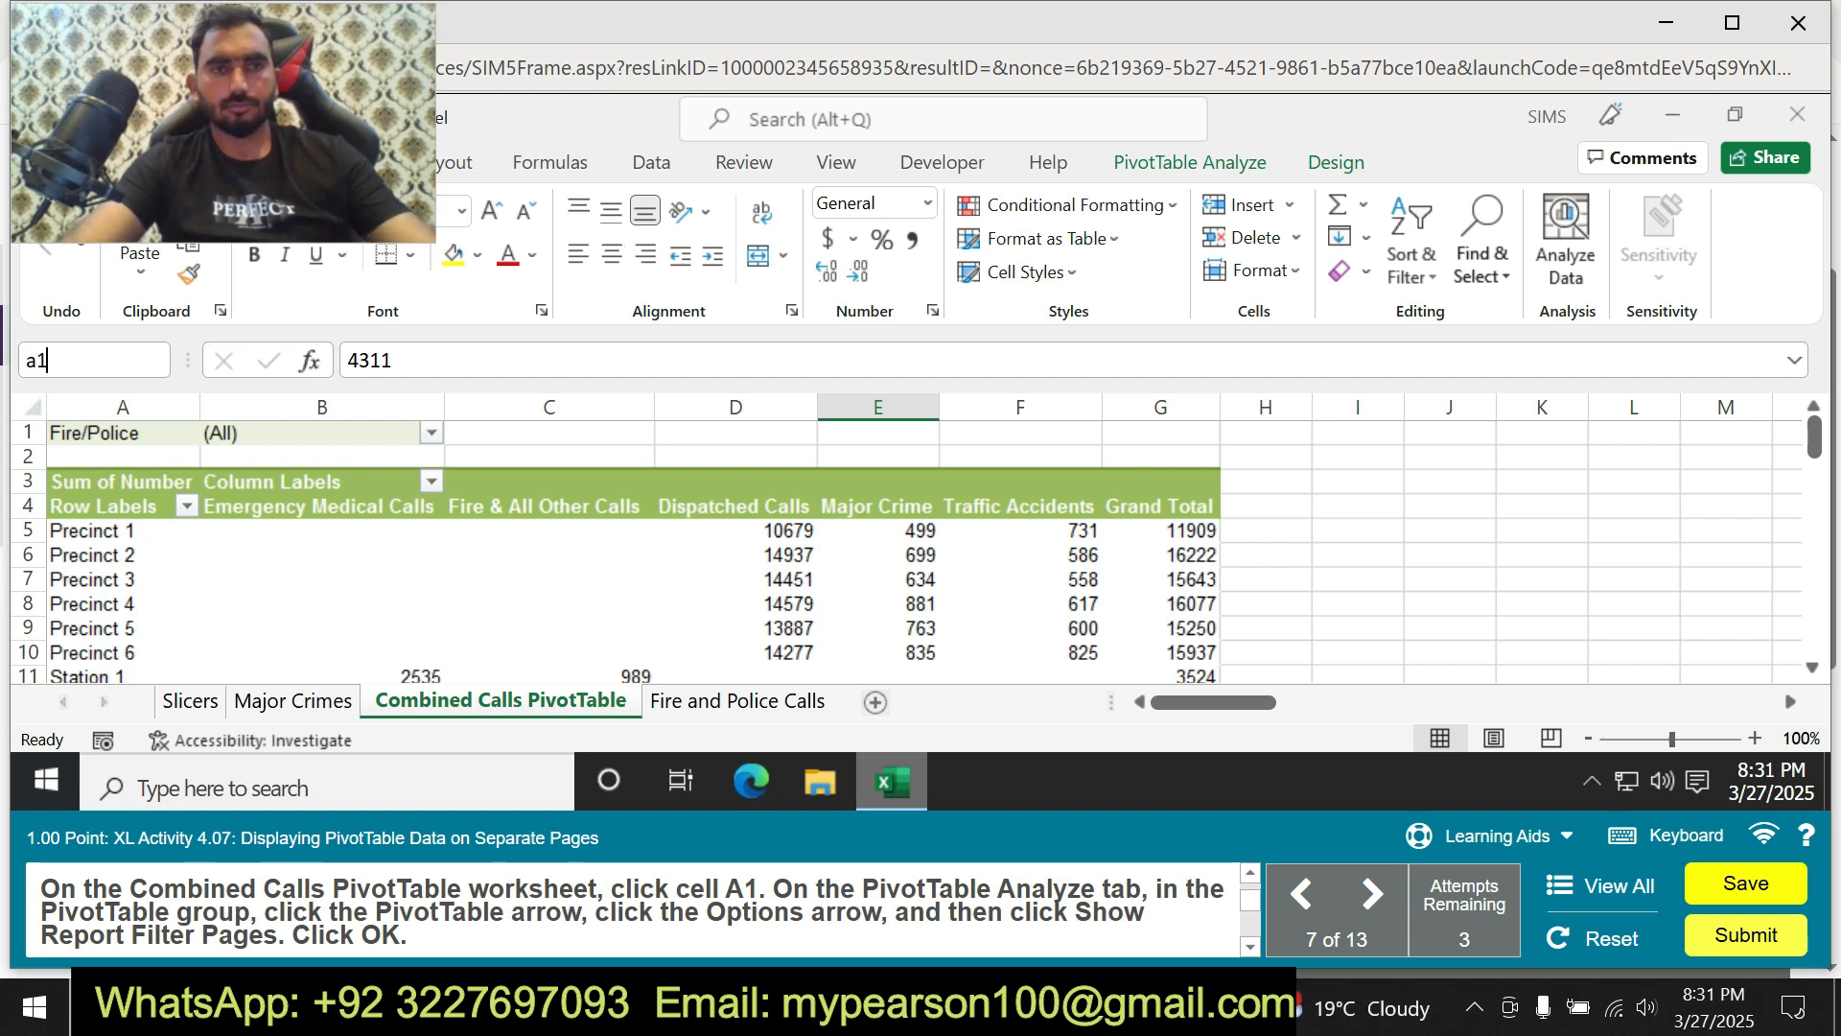
pyautogui.press('Return')
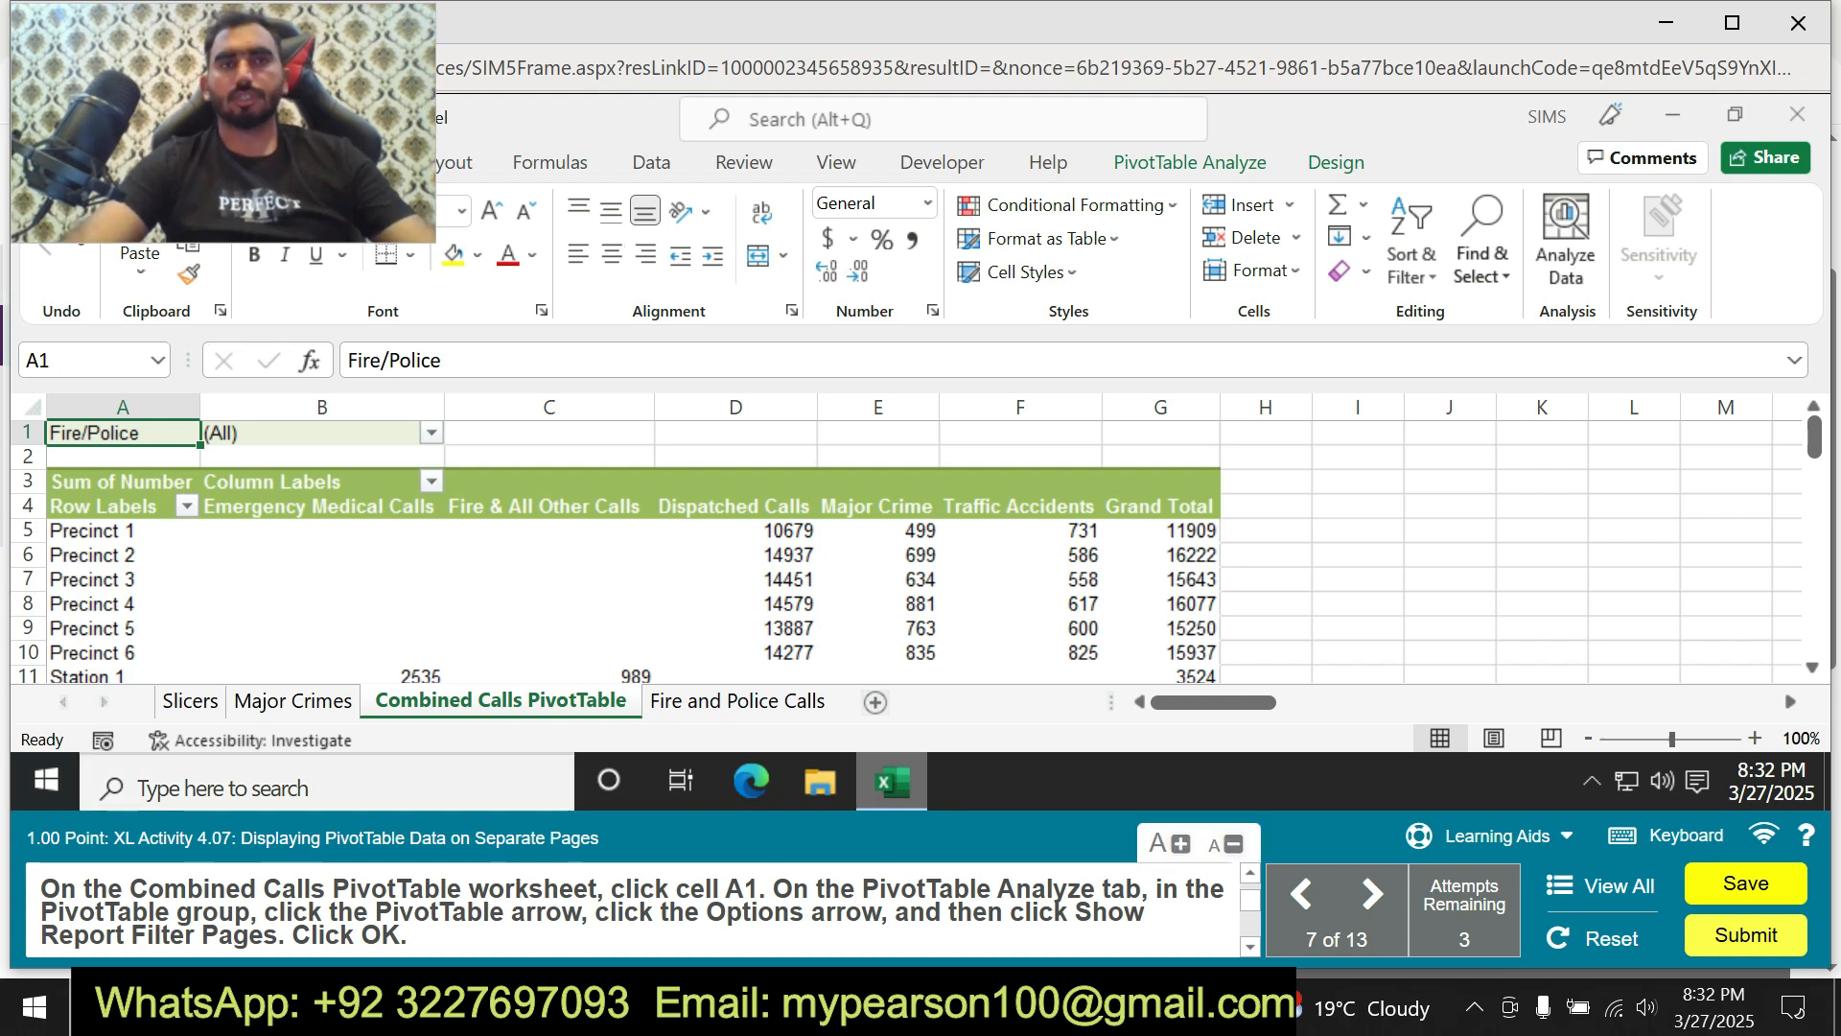
# Turn on practice mode and rehearse showing the Fire/Police report filter pages from cell A1 of the Combined Calls PivotTable worksheet.
pyautogui.click(1486, 835)
pyautogui.click(1487, 773)
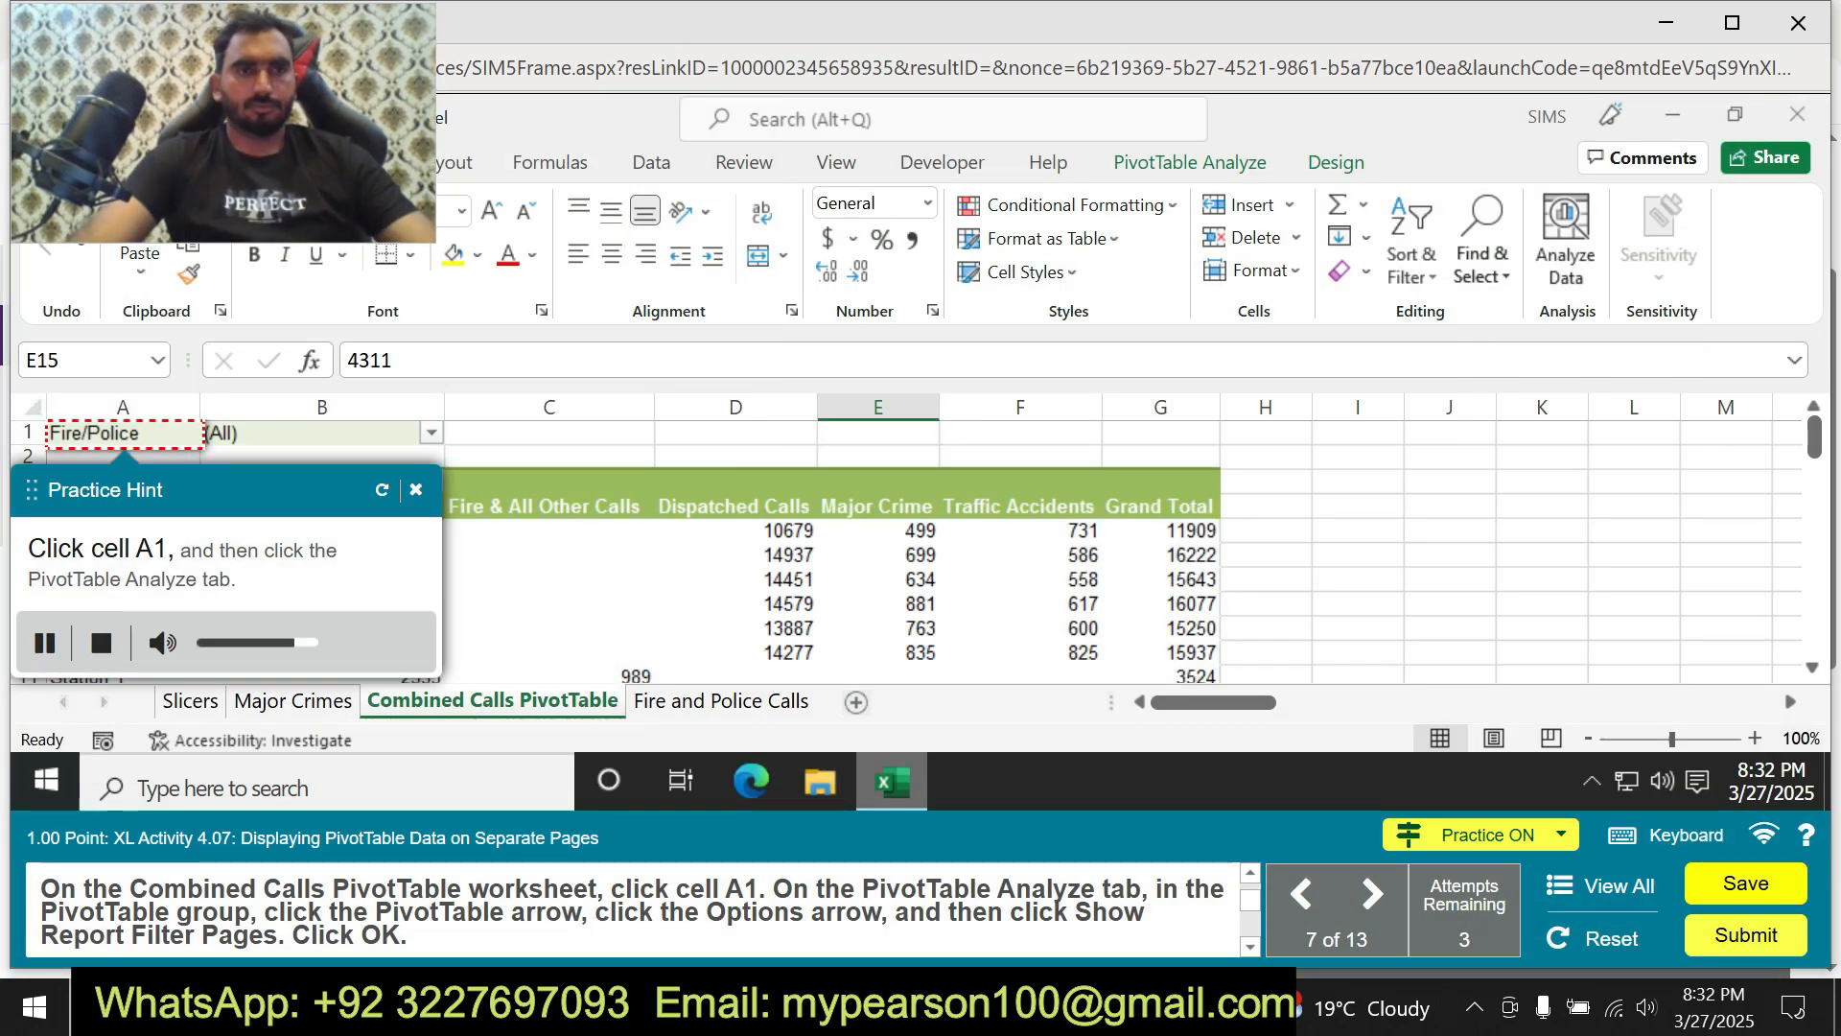
pyautogui.click(123, 433)
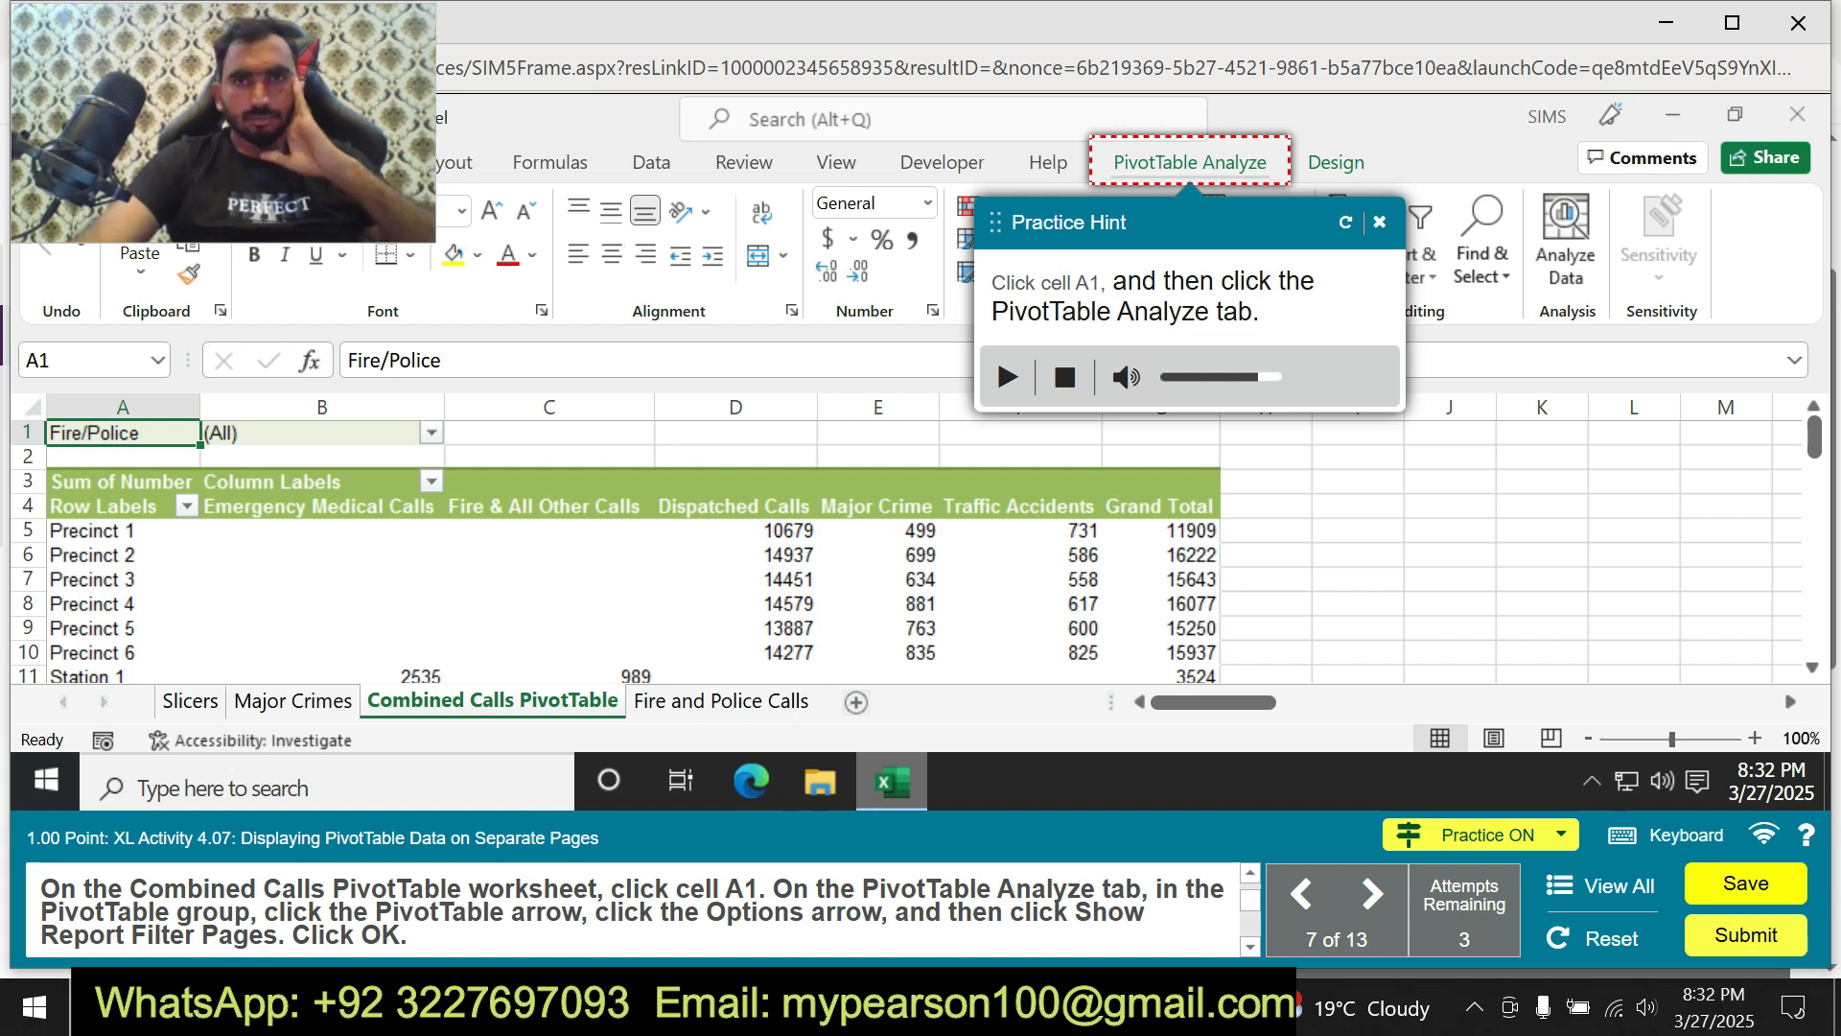
pyautogui.click(1190, 163)
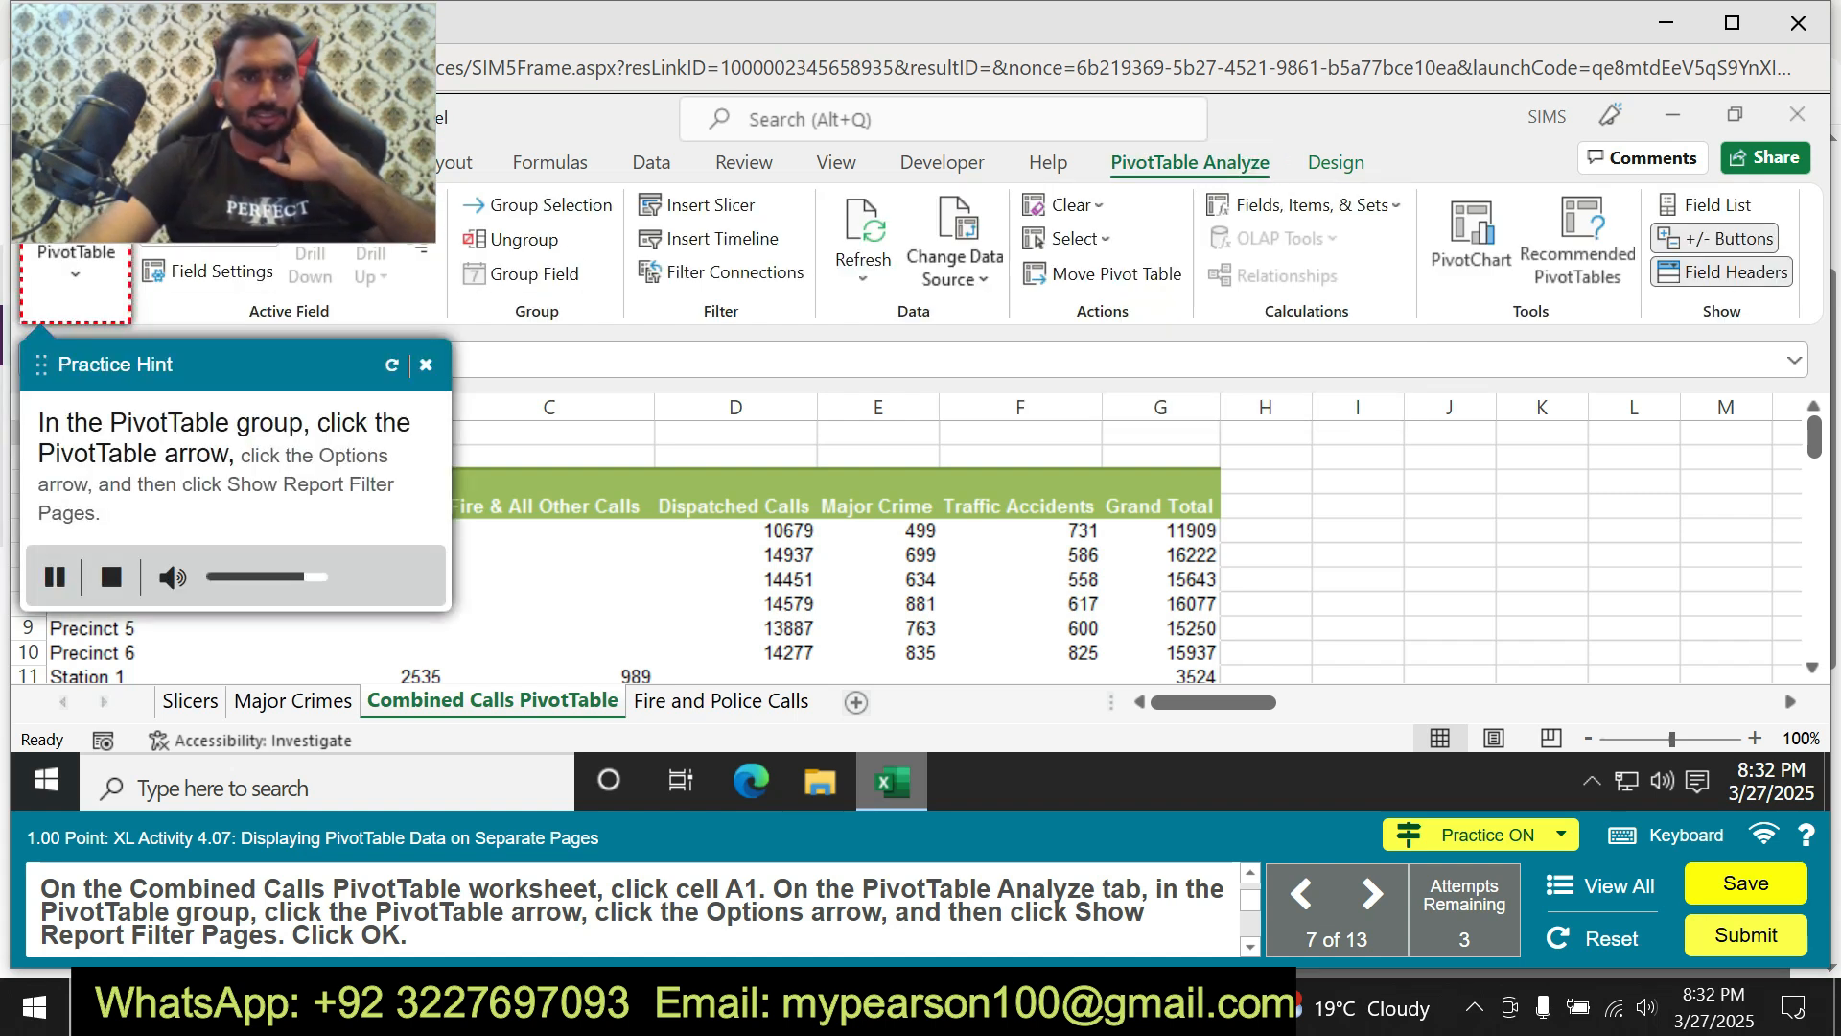
pyautogui.click(76, 264)
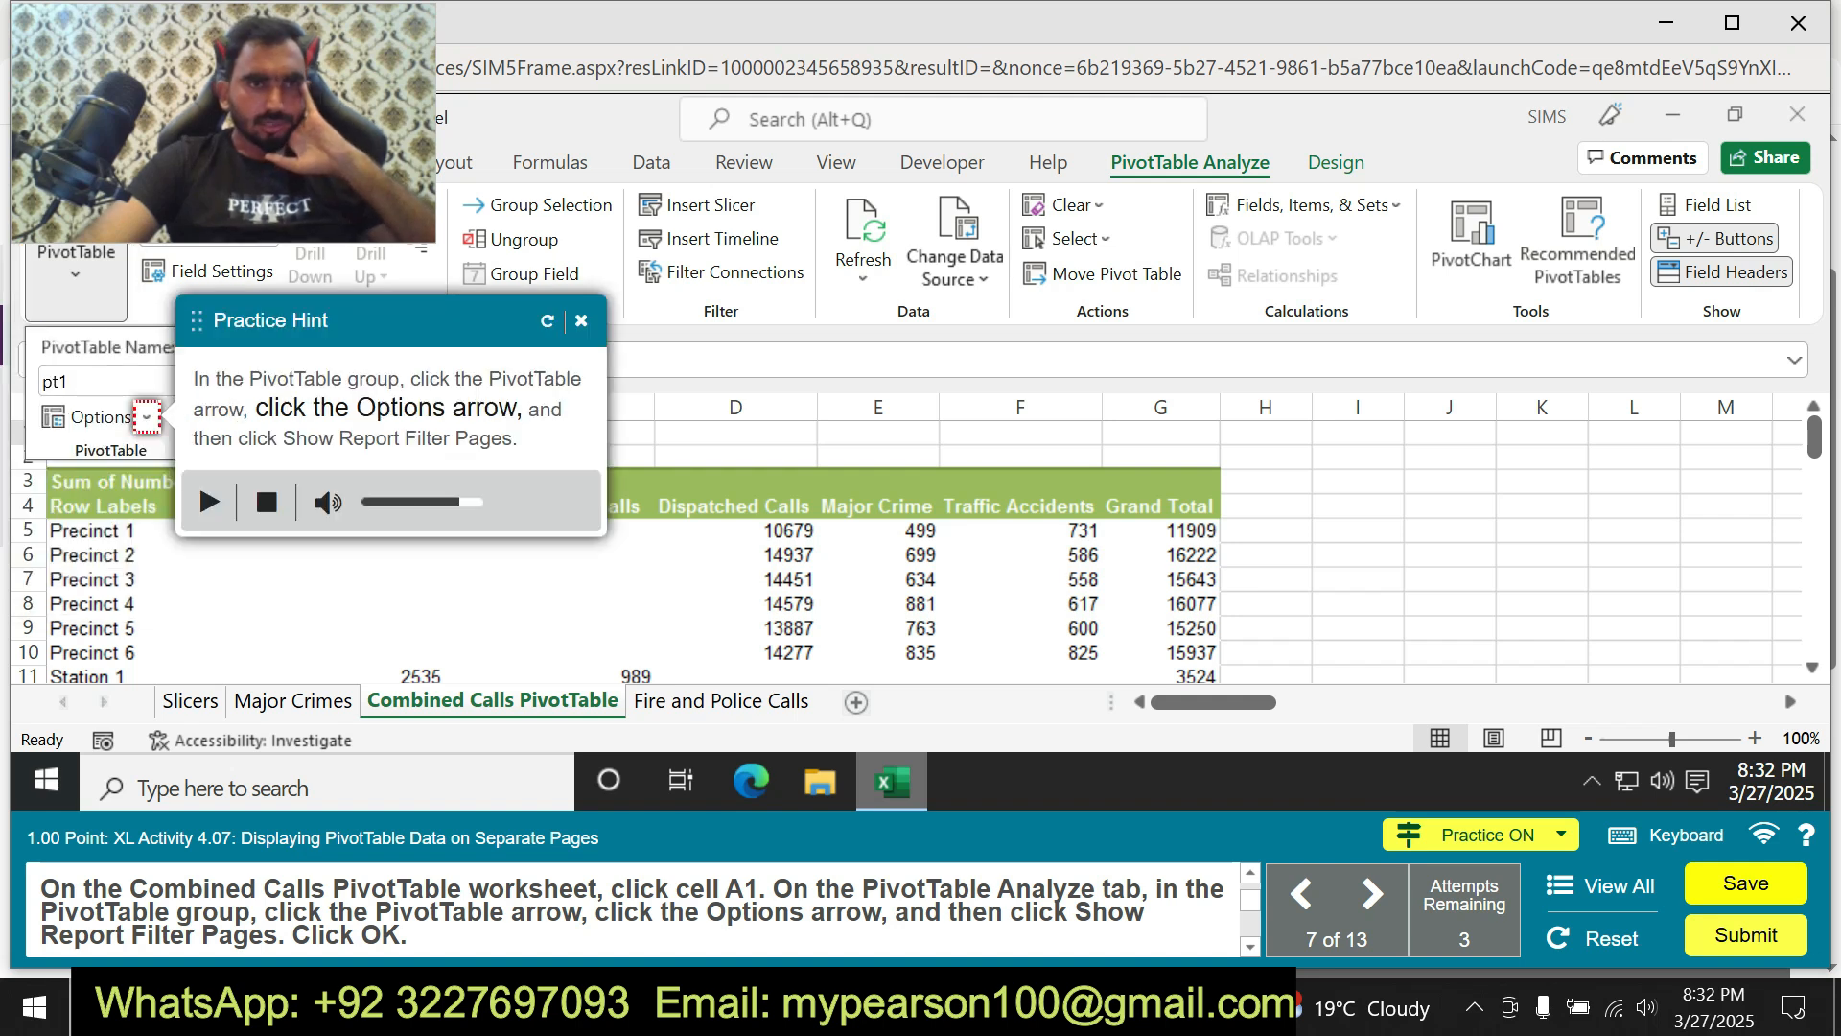
pyautogui.click(146, 417)
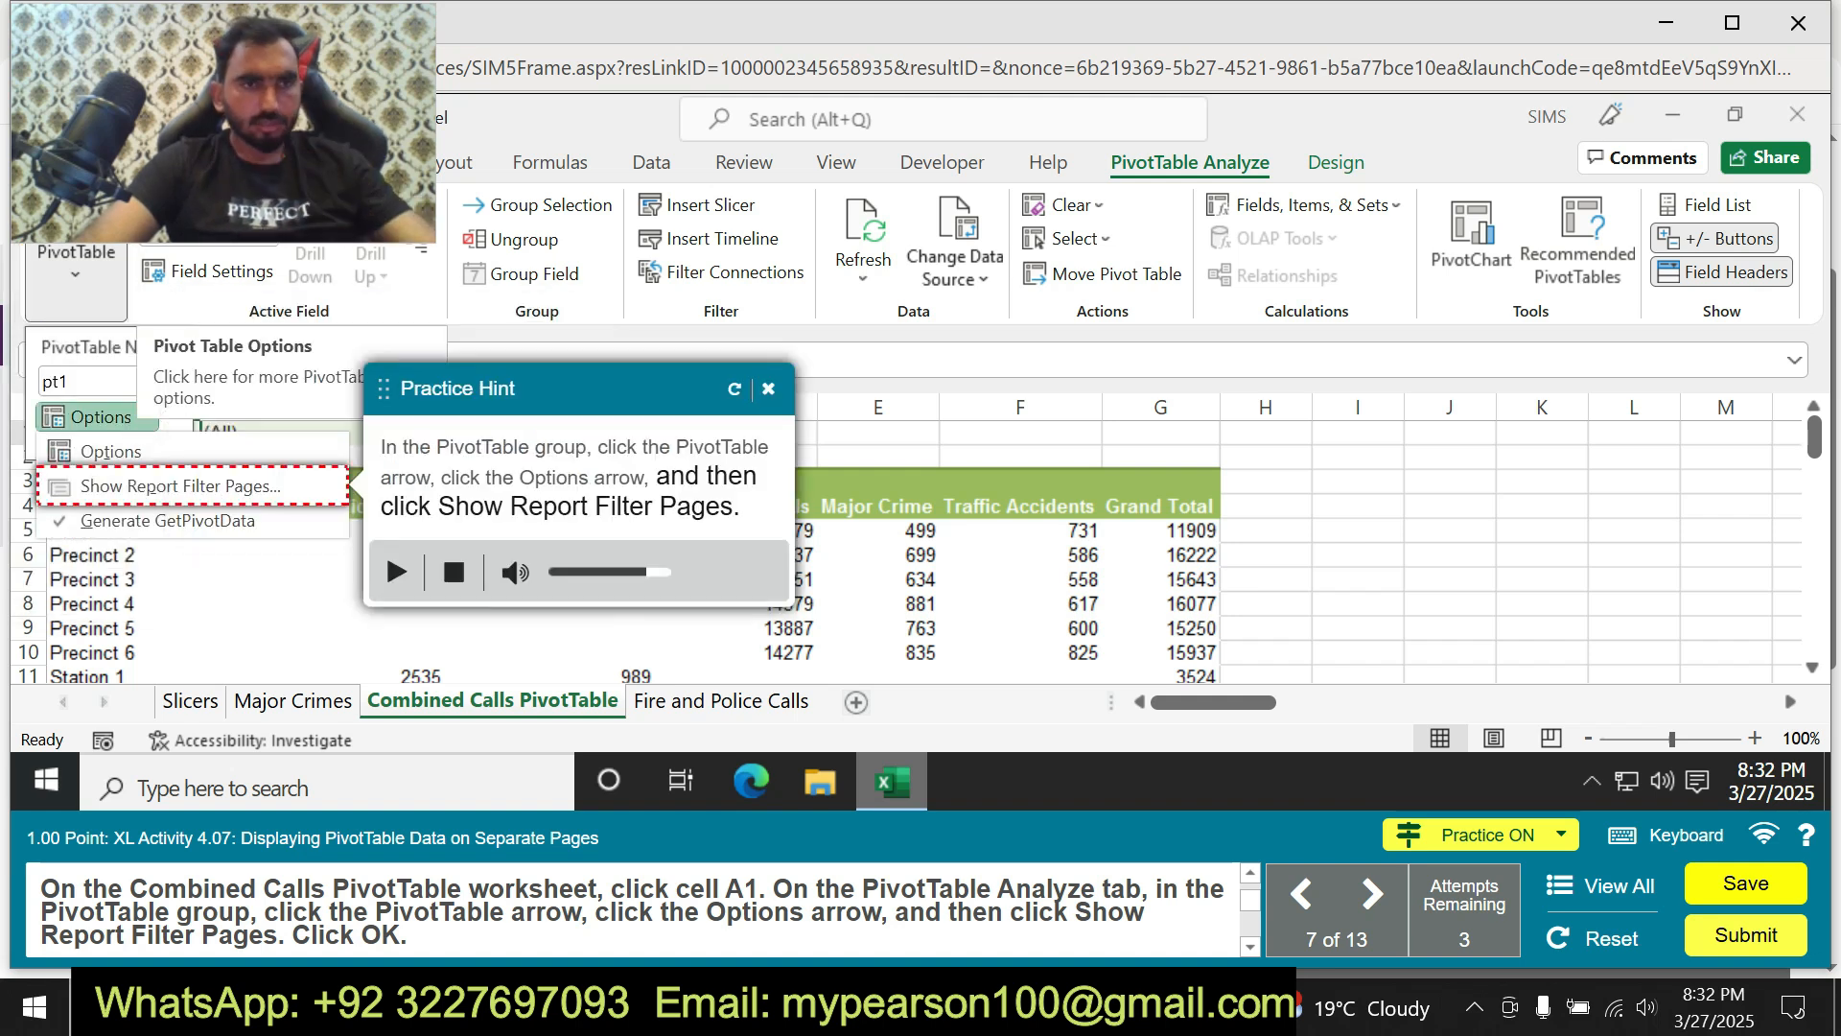
pyautogui.click(181, 486)
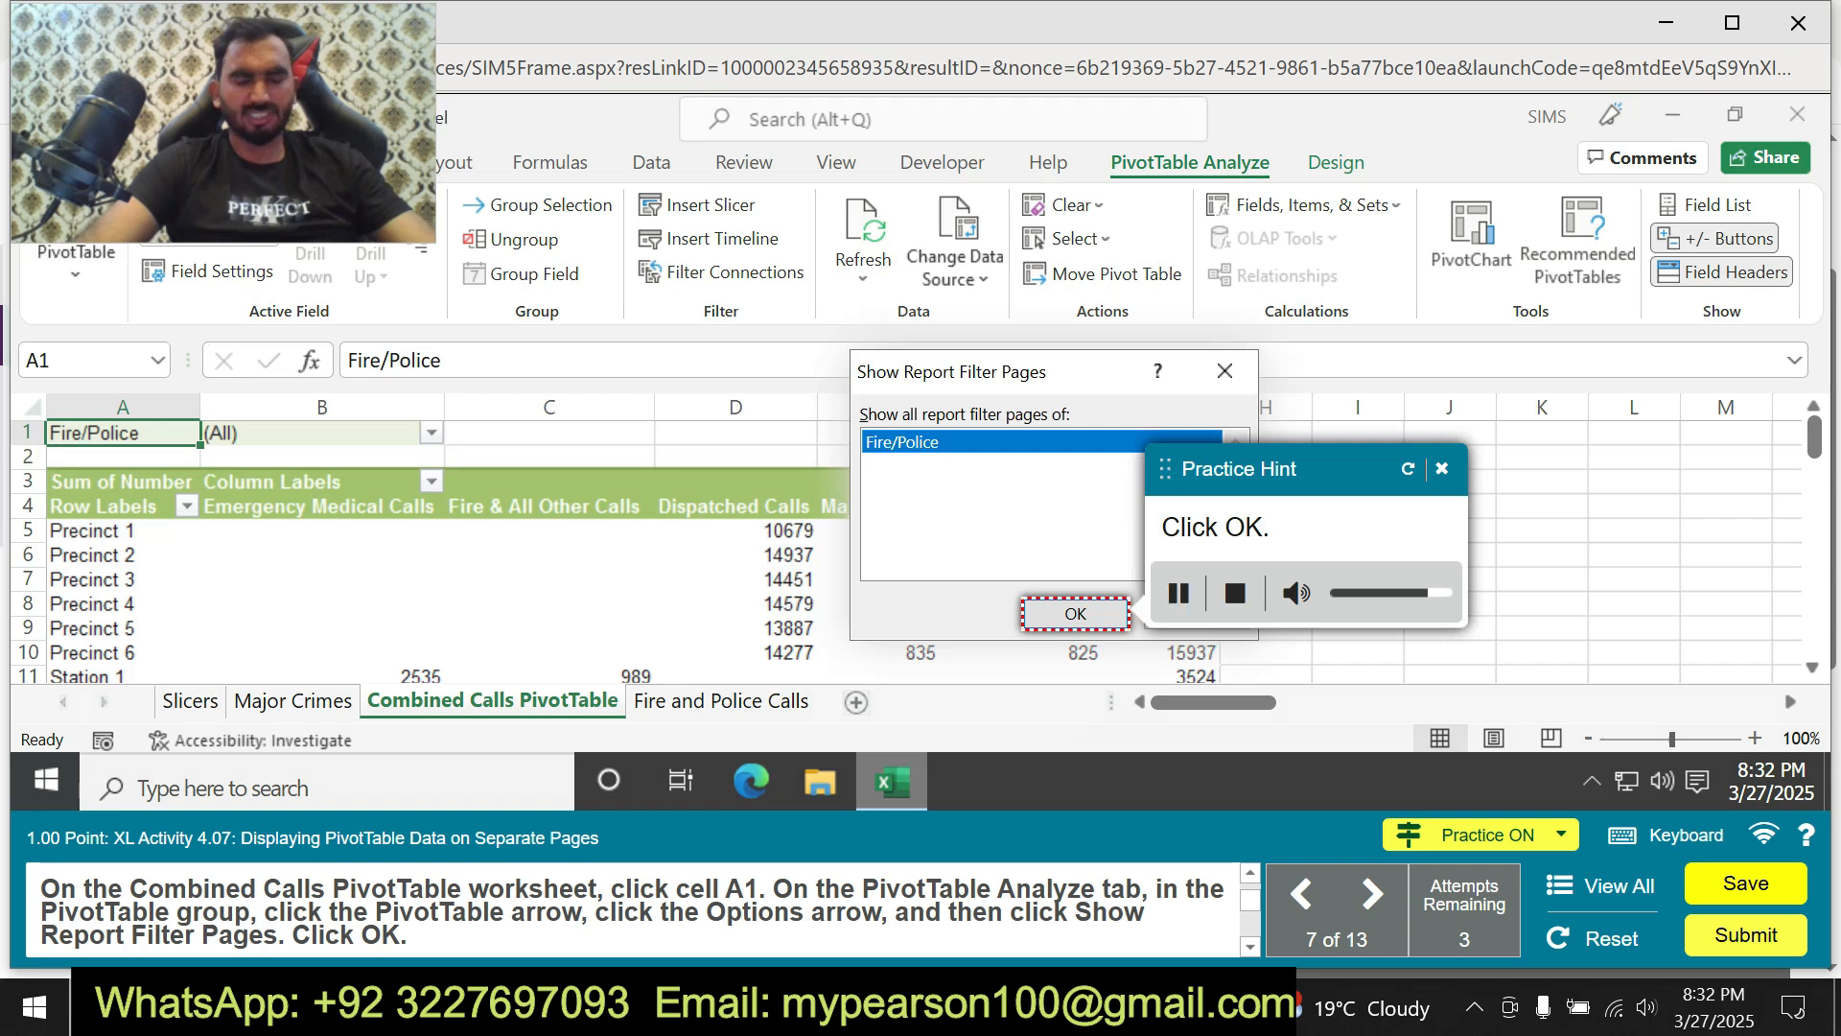
pyautogui.click(1076, 613)
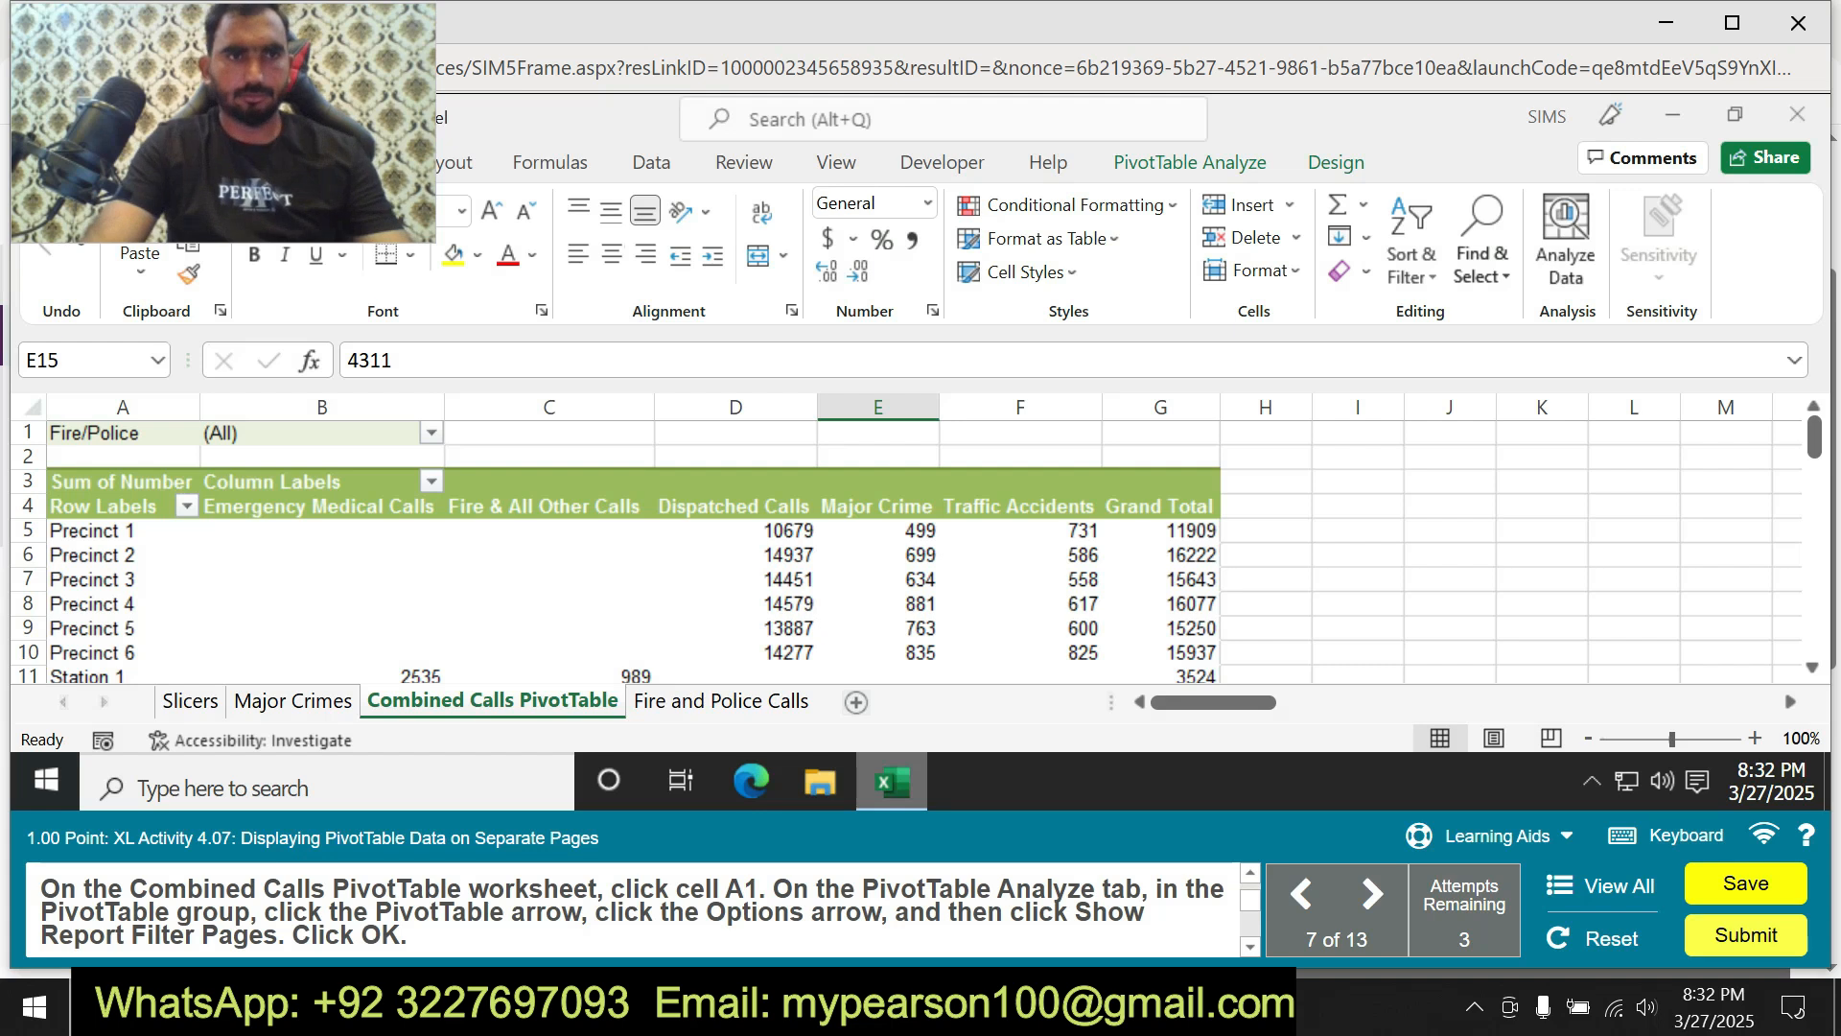
# From cell A1 of the Combined Calls PivotTable worksheet, show the report filter pages of the Fire/Police field on separate worksheets.
pyautogui.click(122, 433)
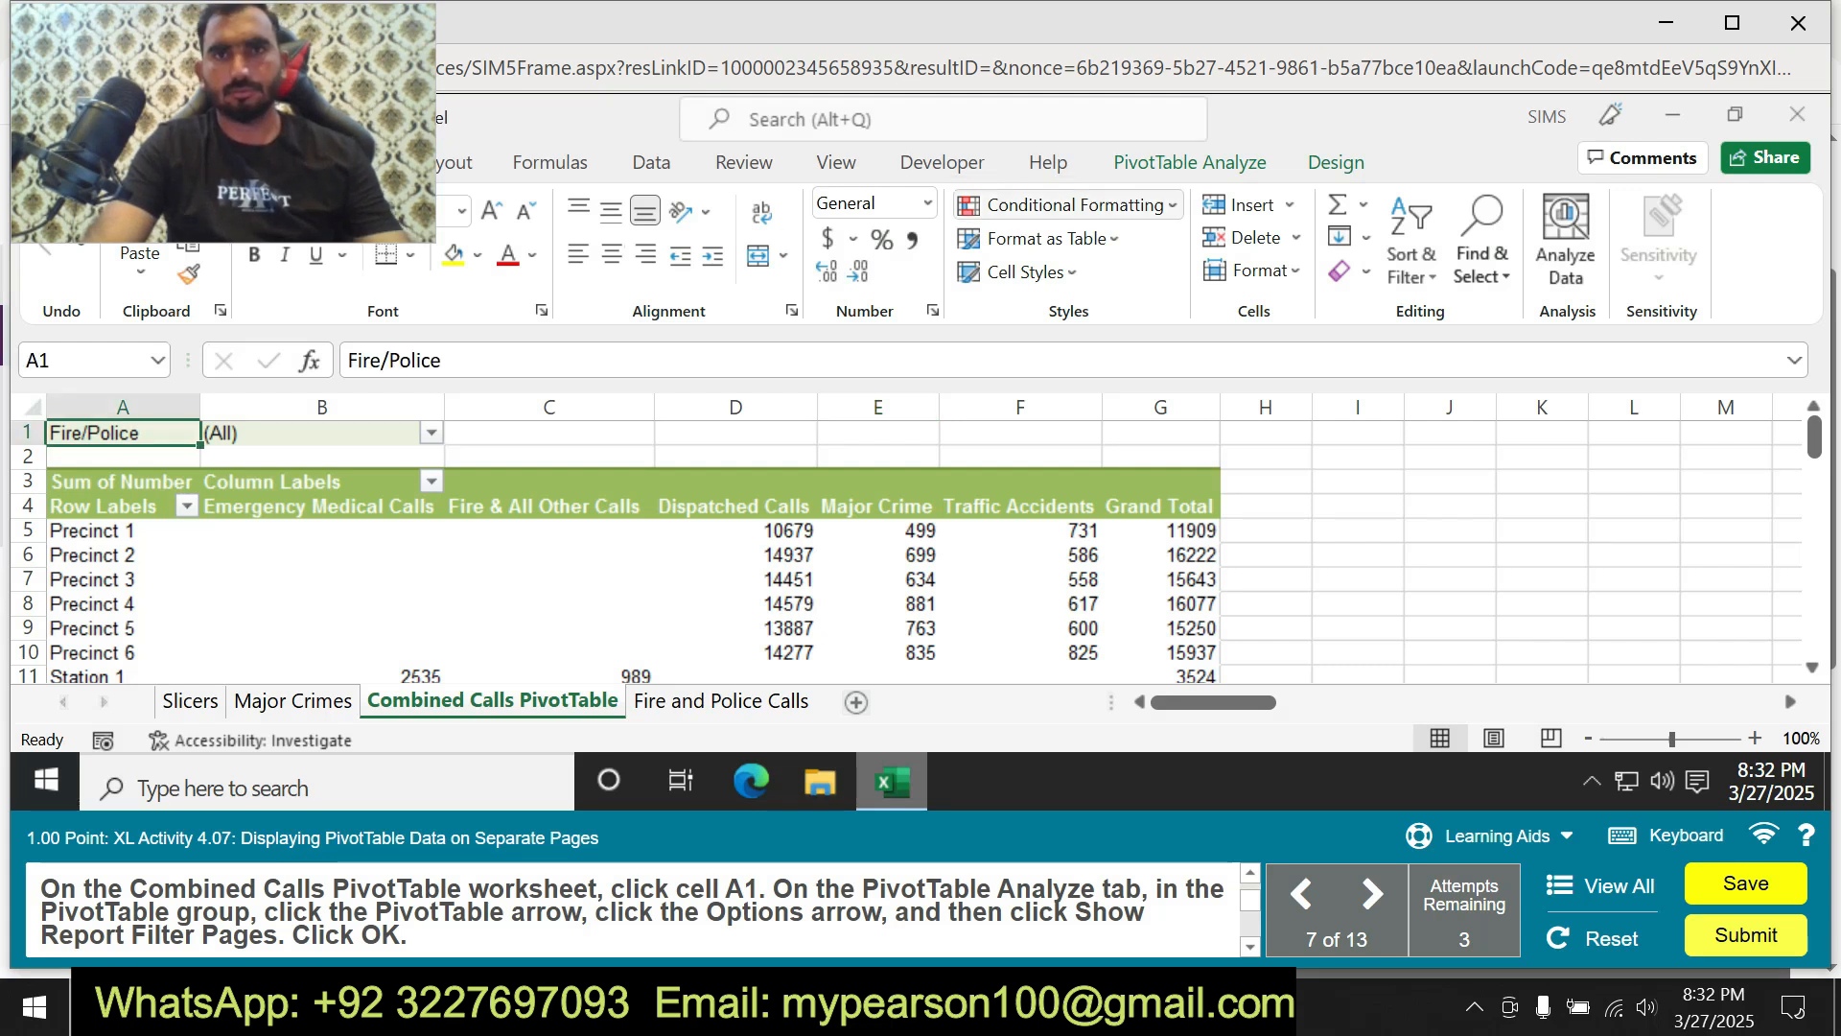
pyautogui.click(1189, 163)
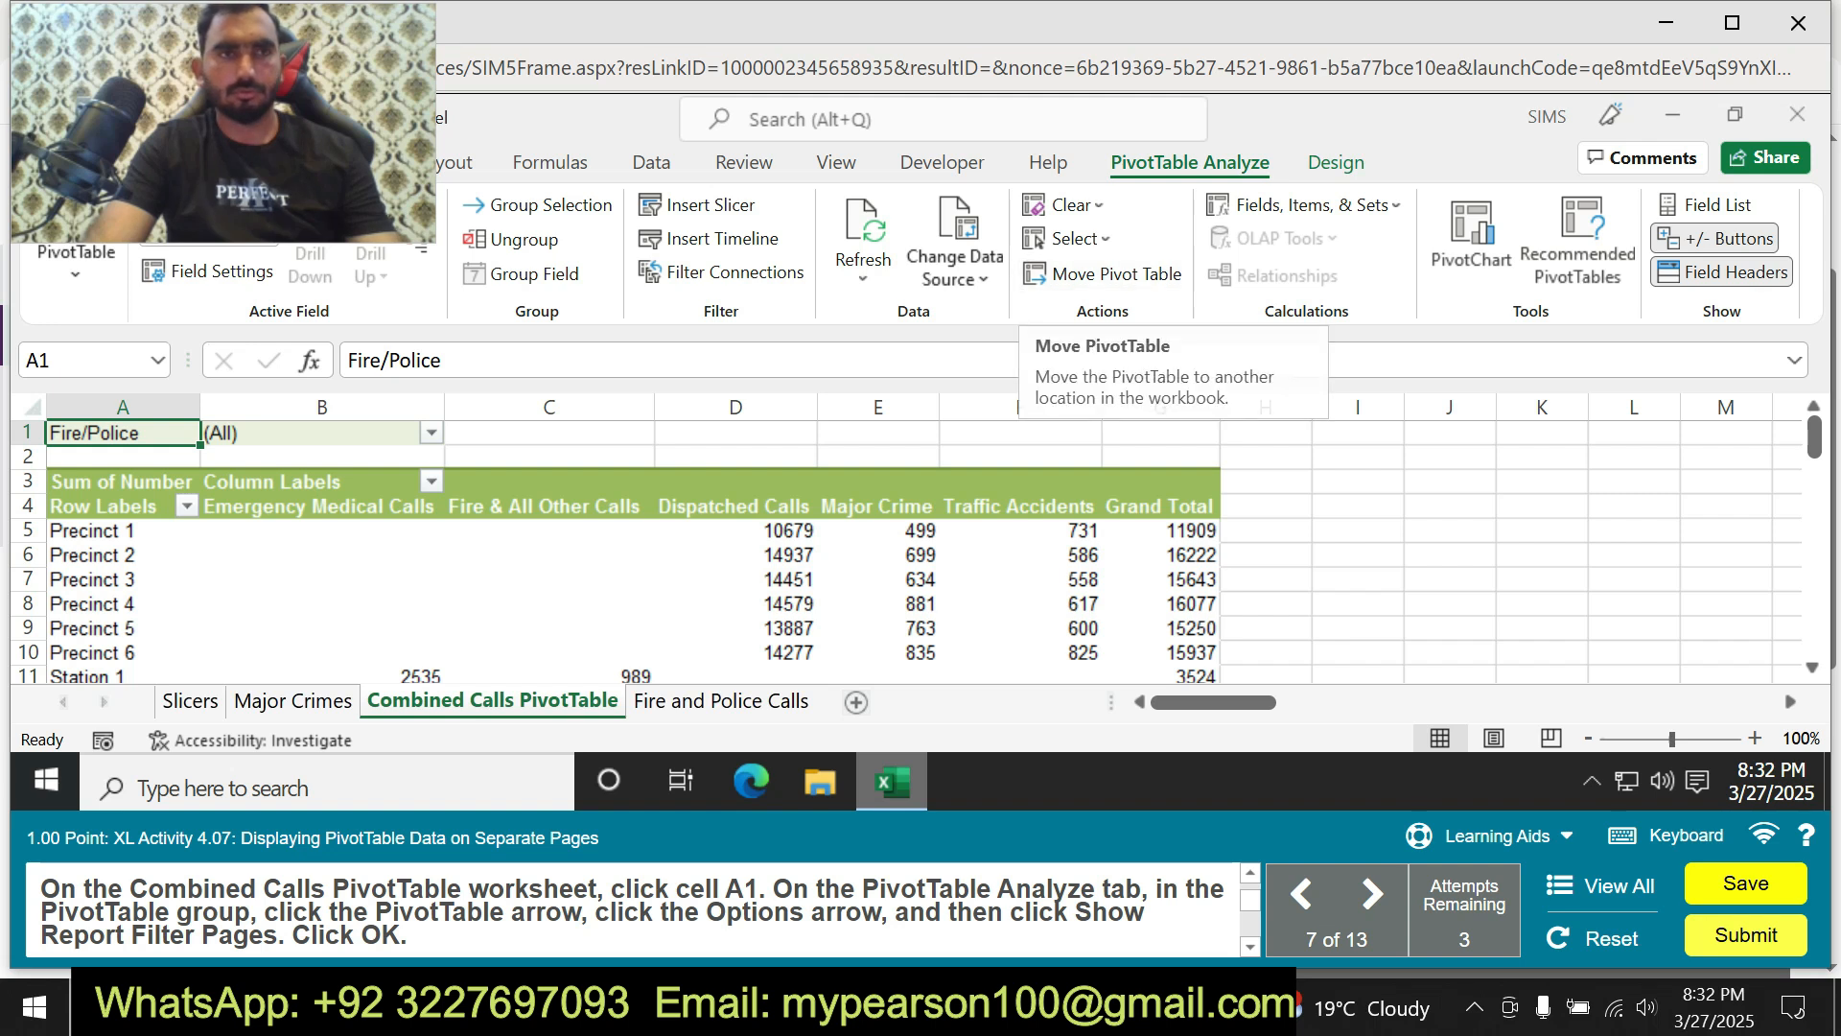
pyautogui.click(75, 269)
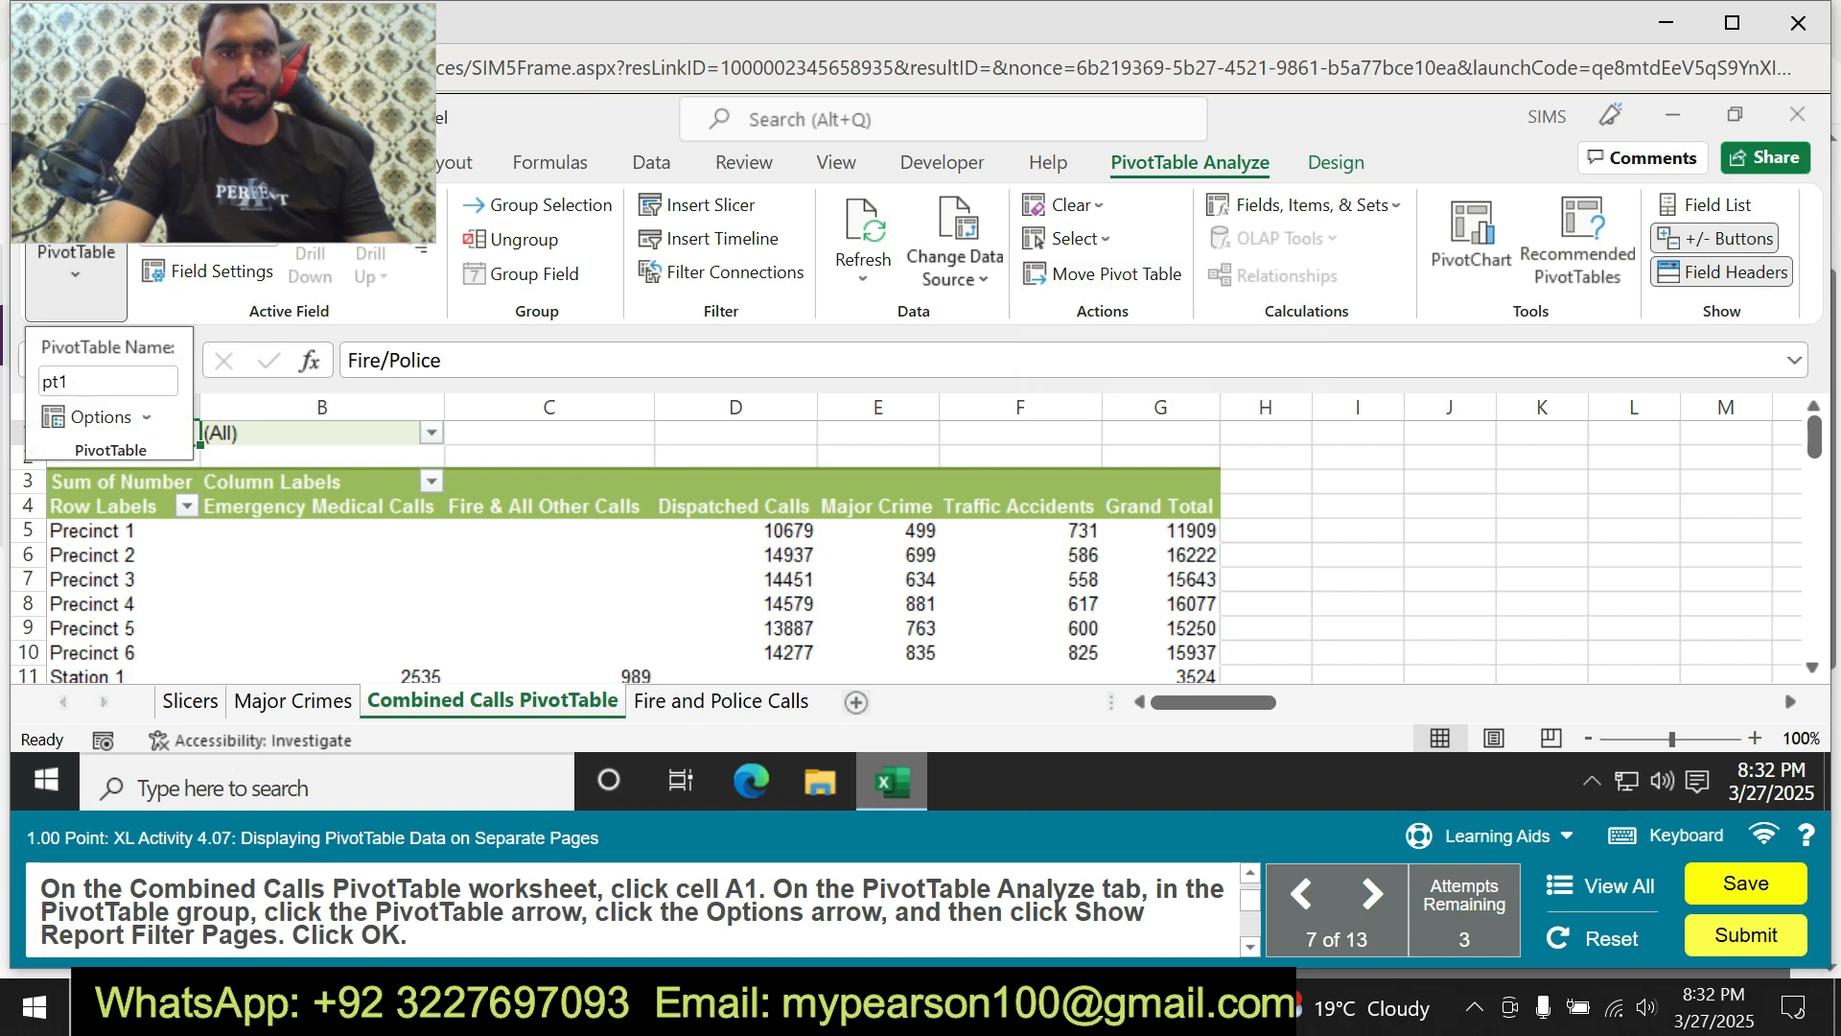
pyautogui.click(146, 416)
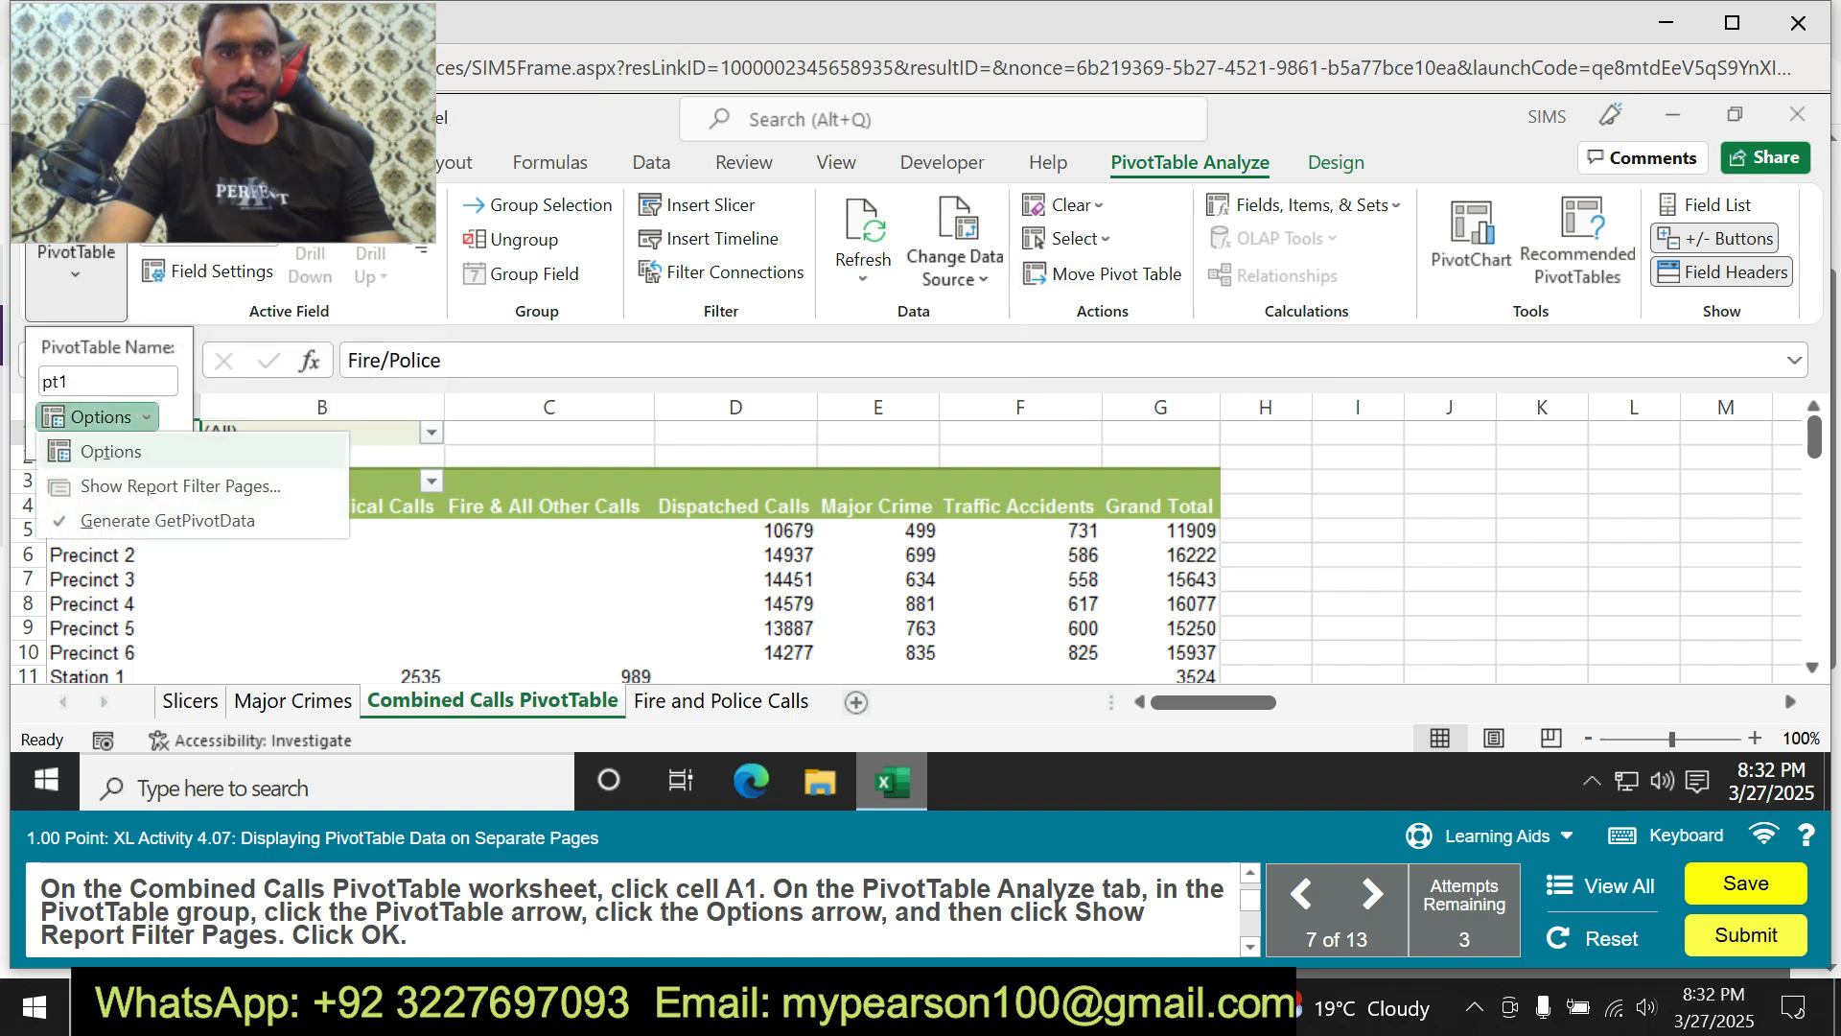
pyautogui.click(180, 486)
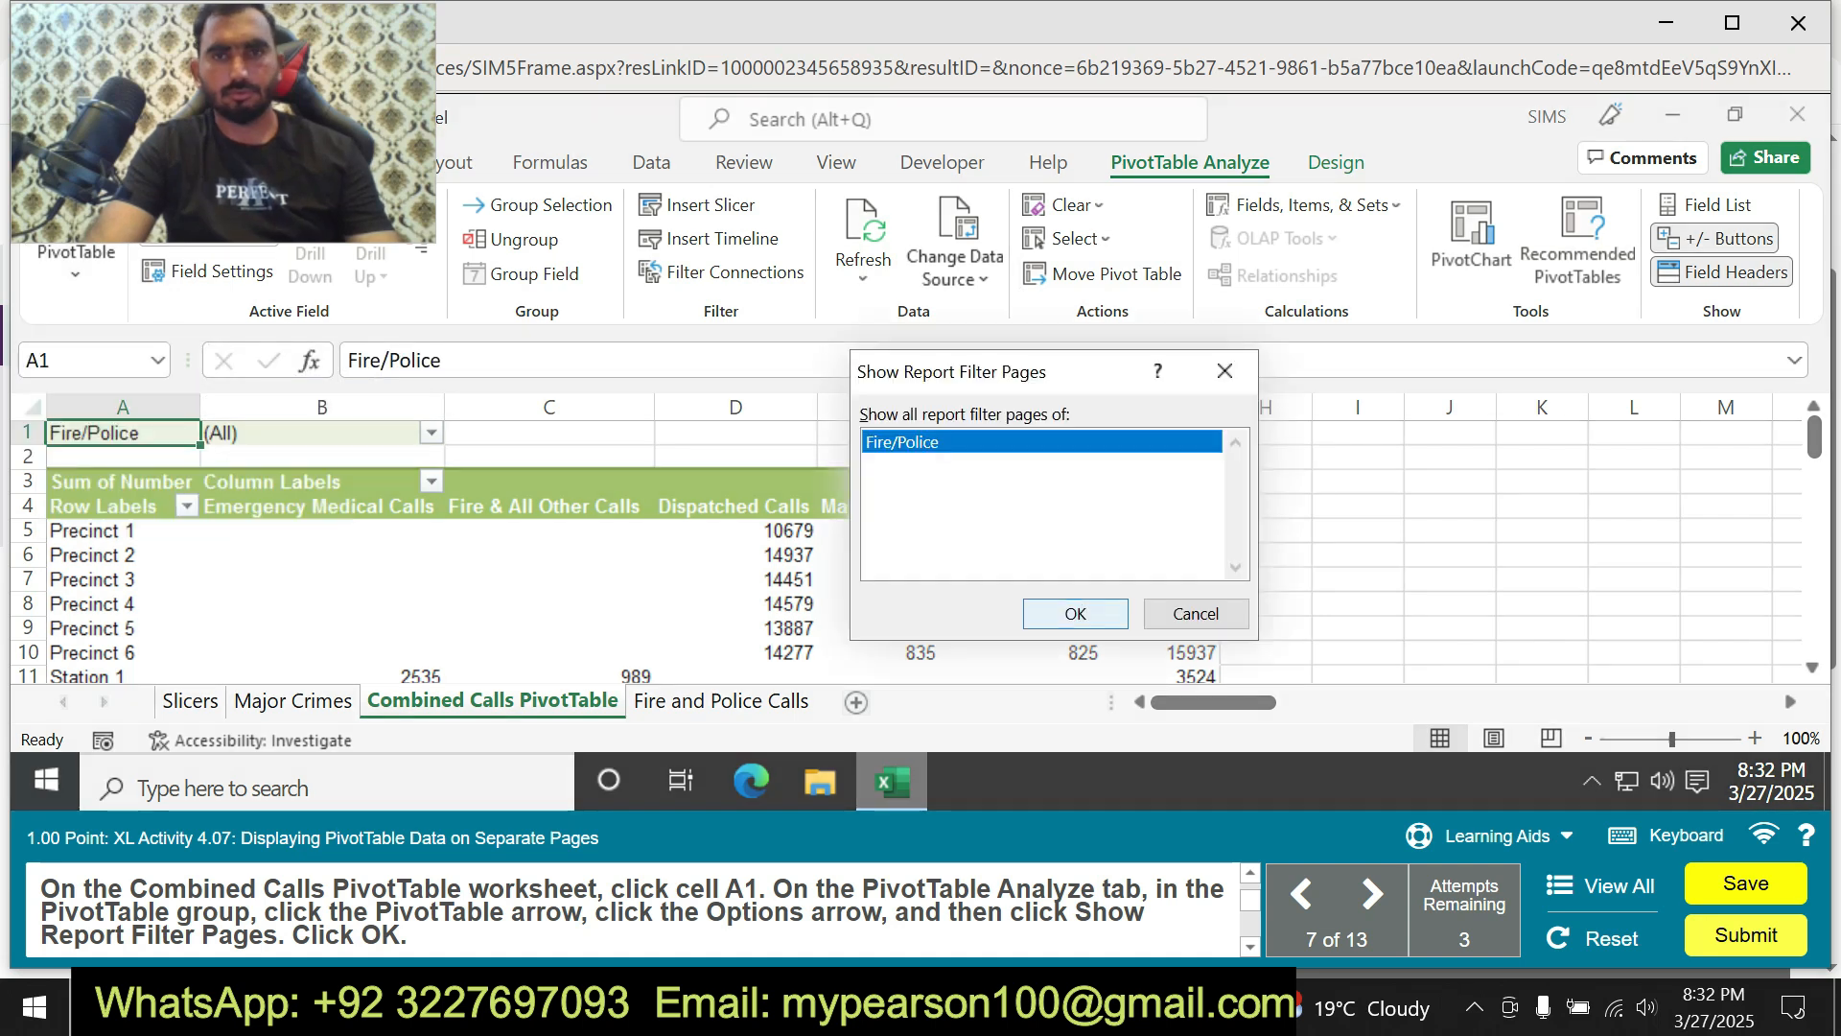
pyautogui.click(1075, 613)
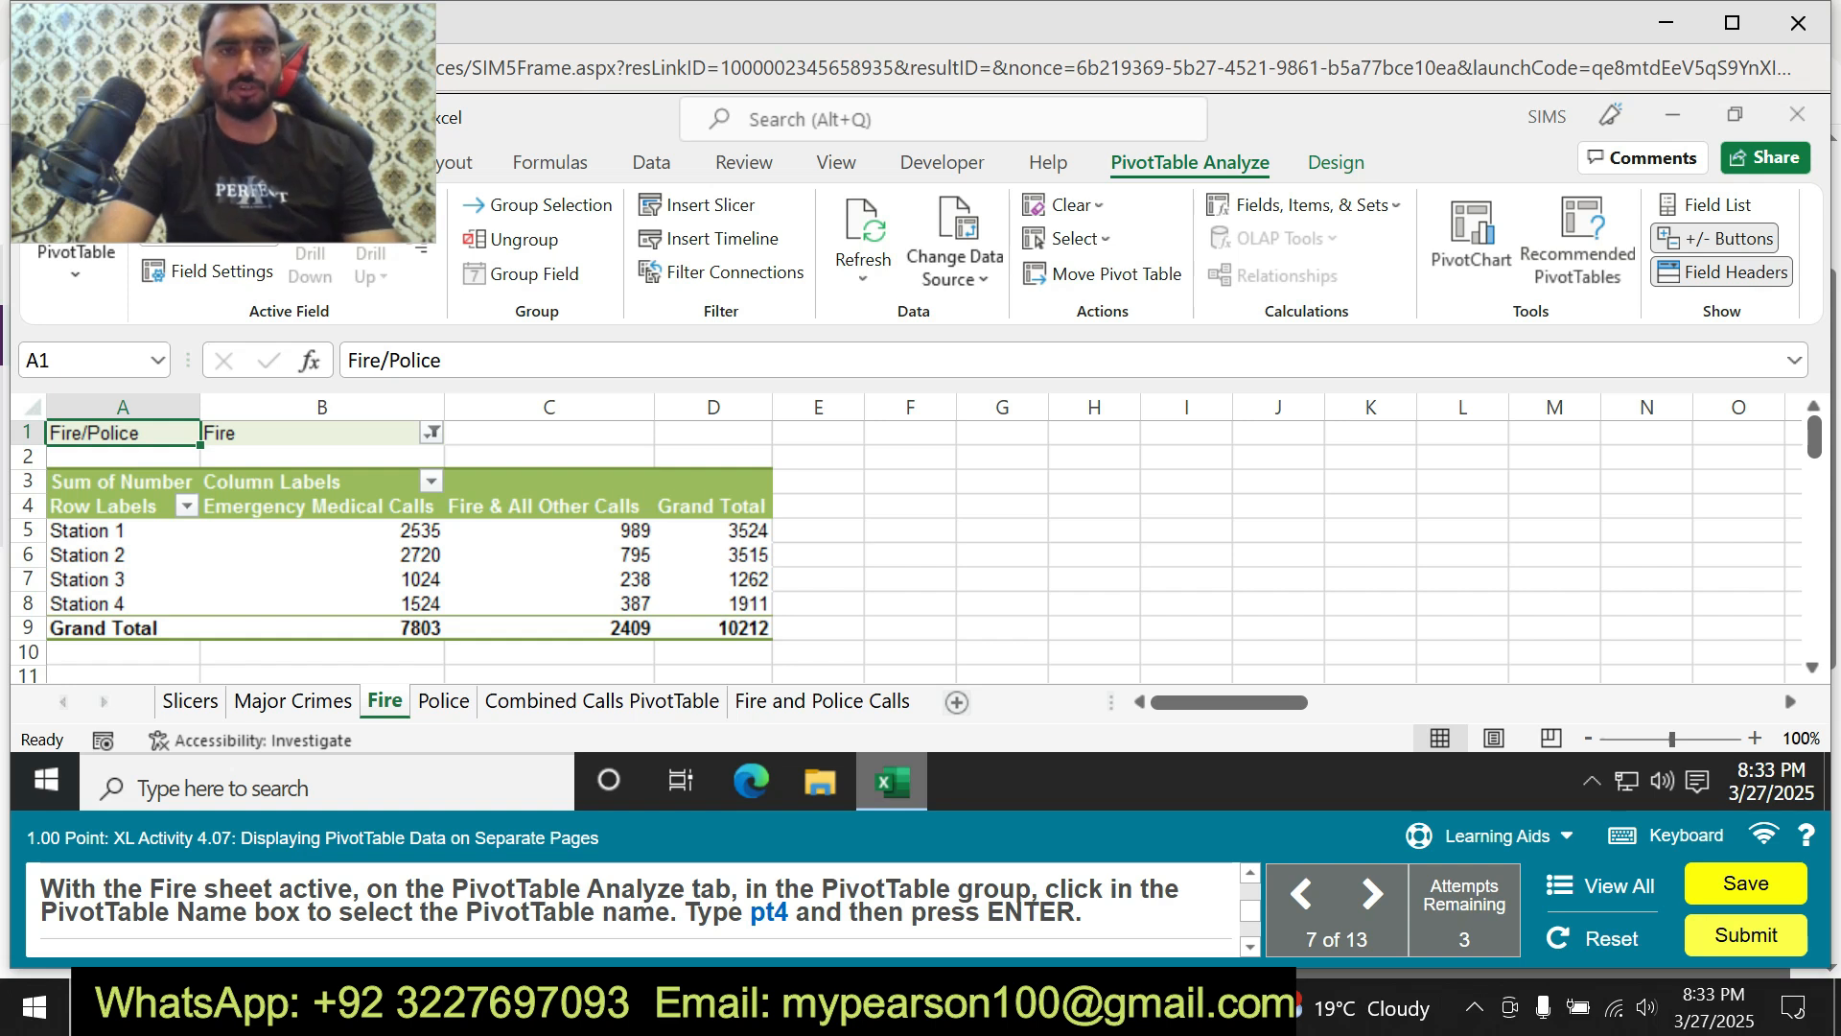
# Open the name of the PivotTable on the Fire worksheet for editing.
pyautogui.click(75, 263)
pyautogui.click(107, 381)
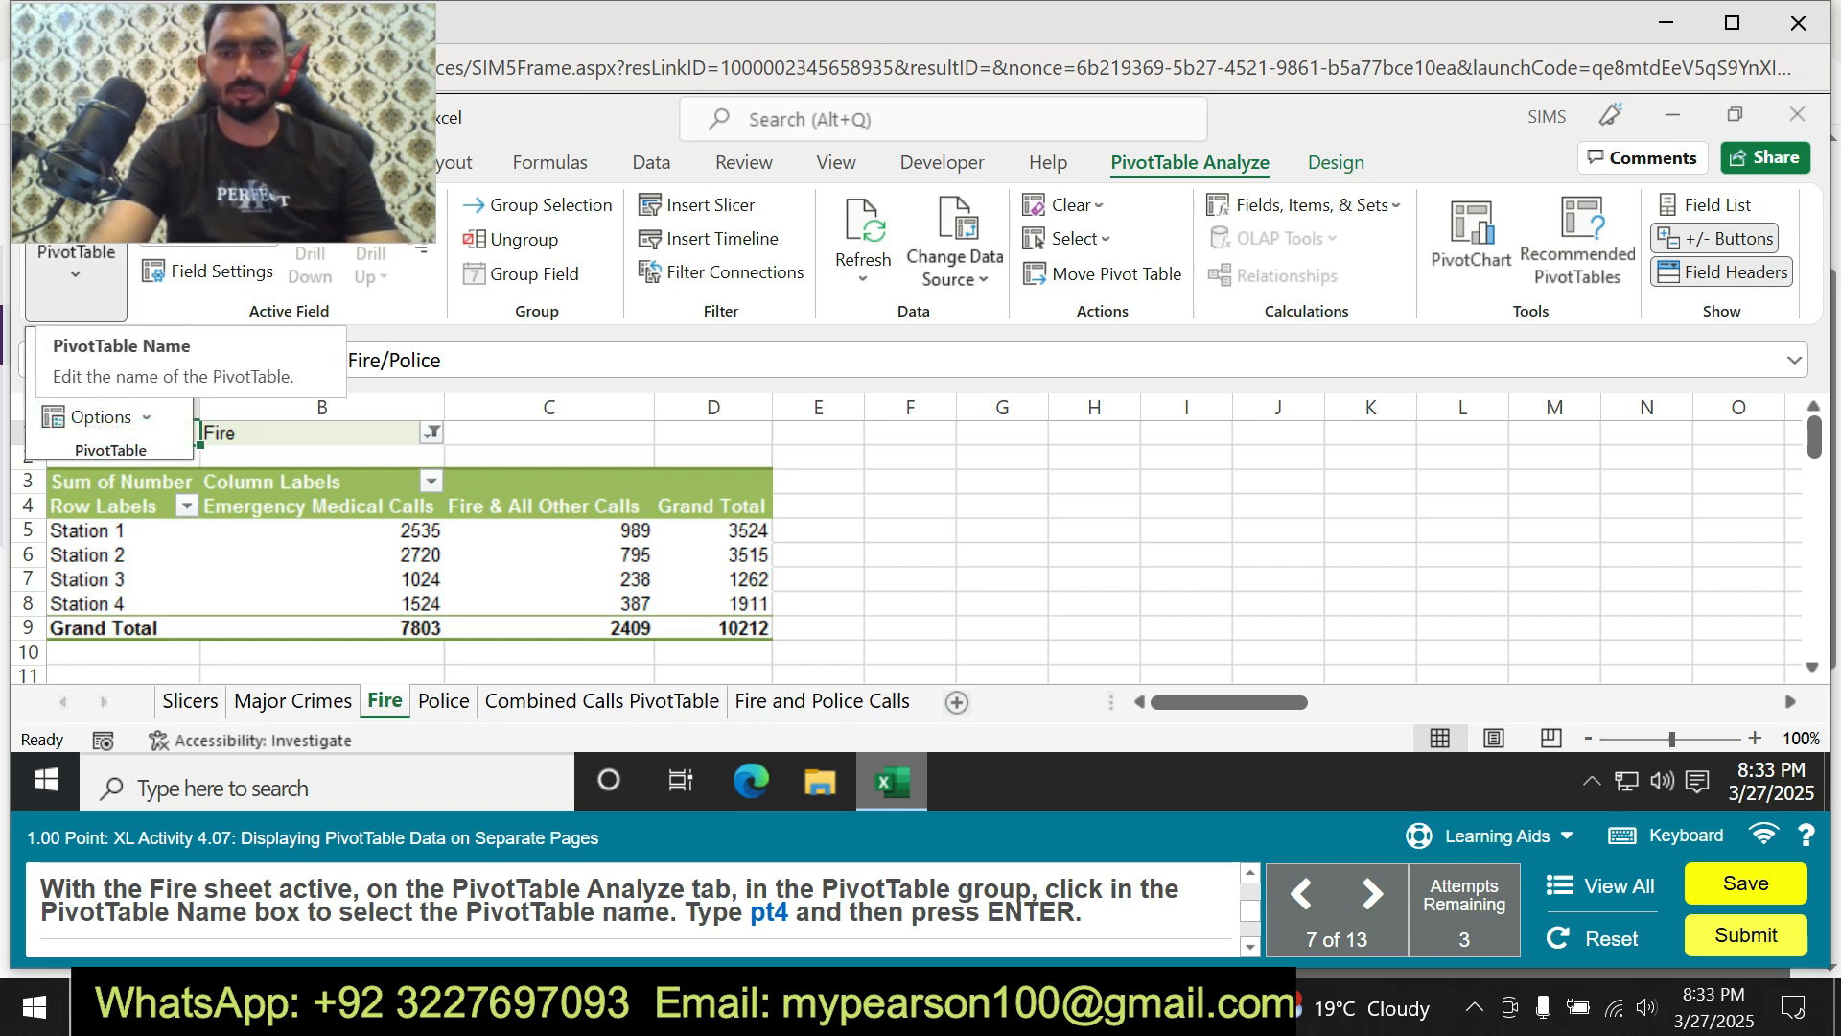